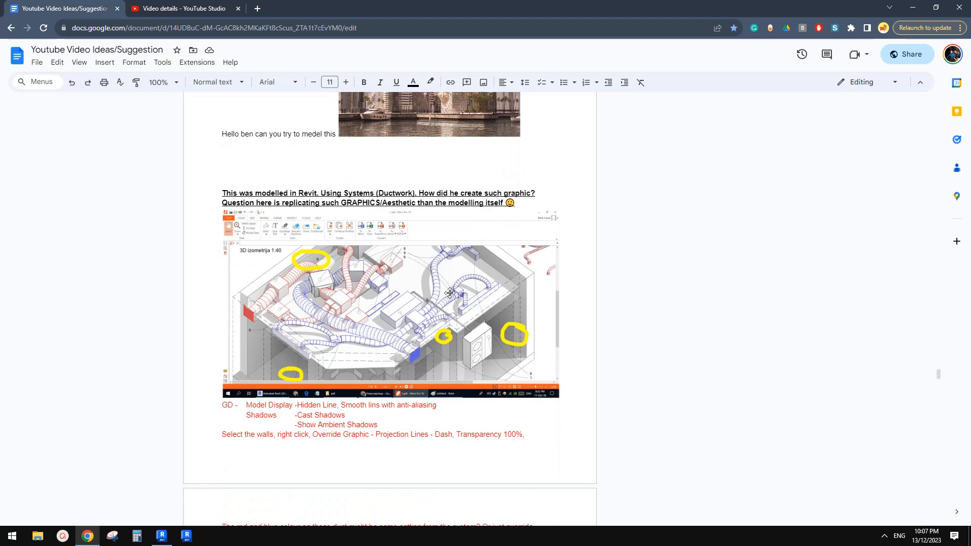
# Review the ductwork reference image and graphics notes in the document, and create a new model project in Revit.
pyautogui.scroll(4, 454, 315)
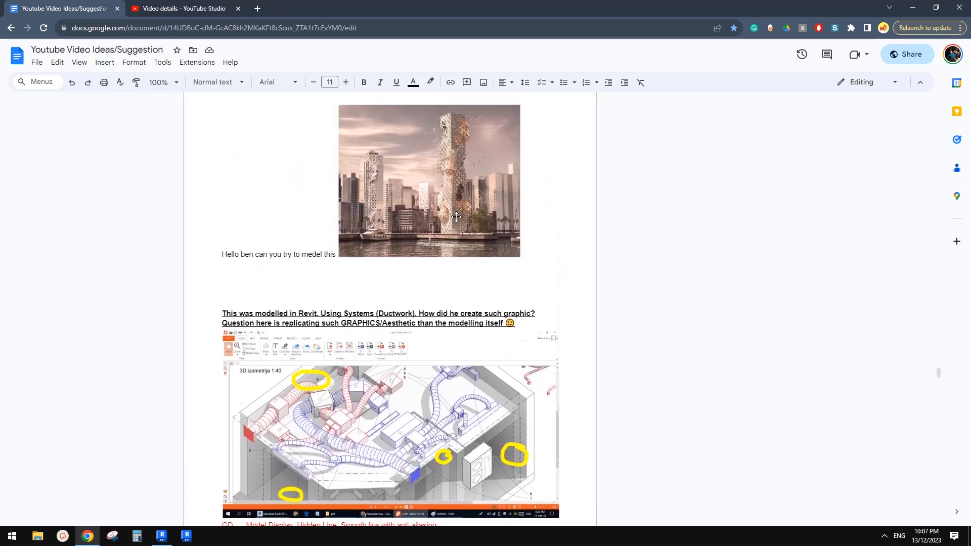
pyautogui.click(692, 250)
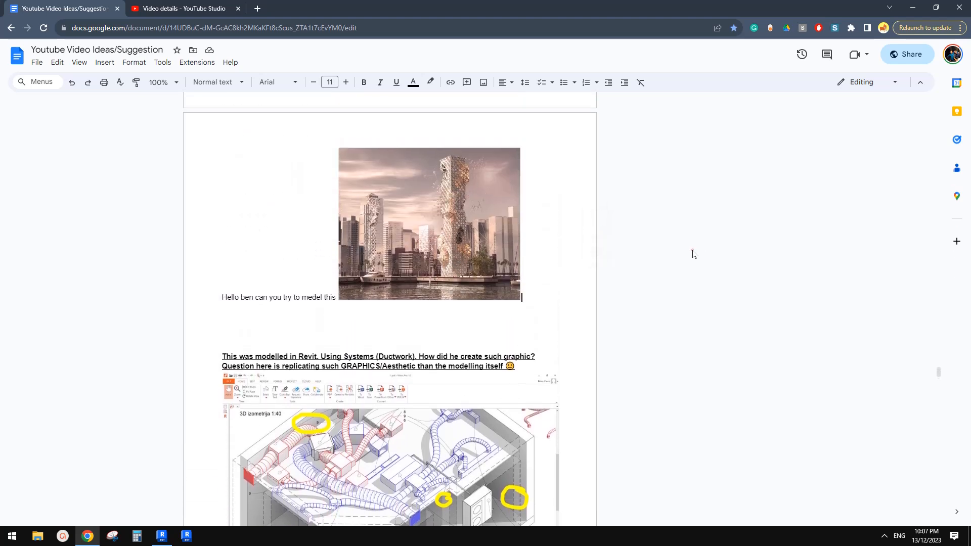
pyautogui.scroll(-3, 485, 302)
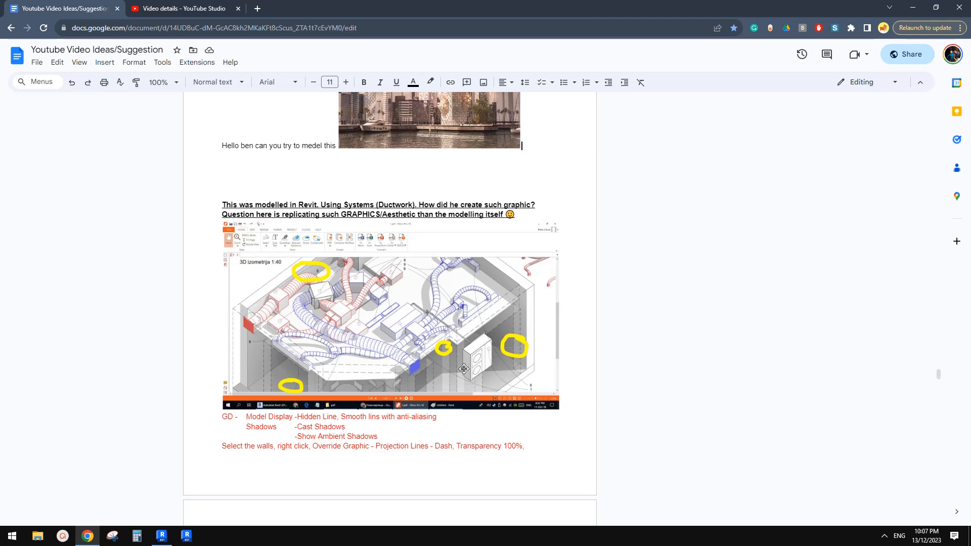
pyautogui.click(162, 536)
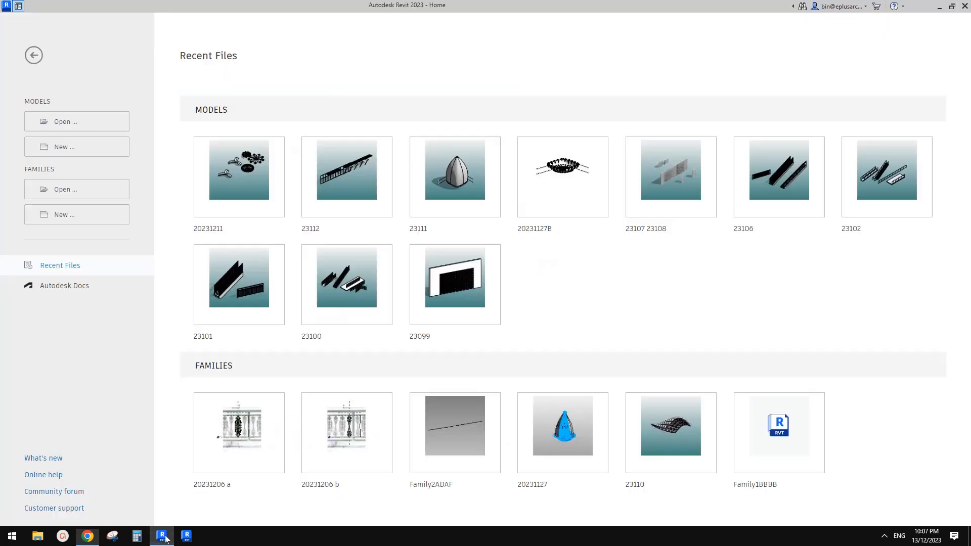
pyautogui.click(68, 147)
pyautogui.click(460, 214)
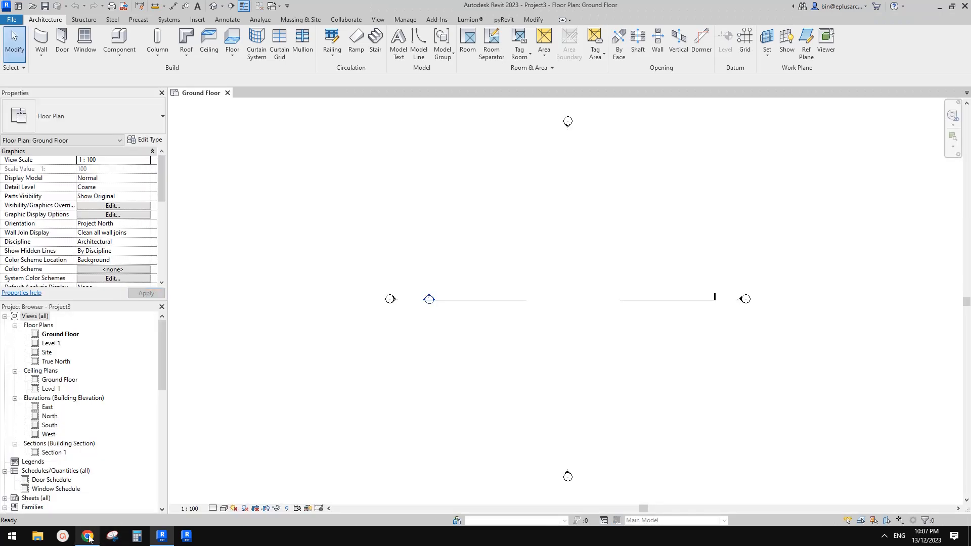
pyautogui.click(89, 537)
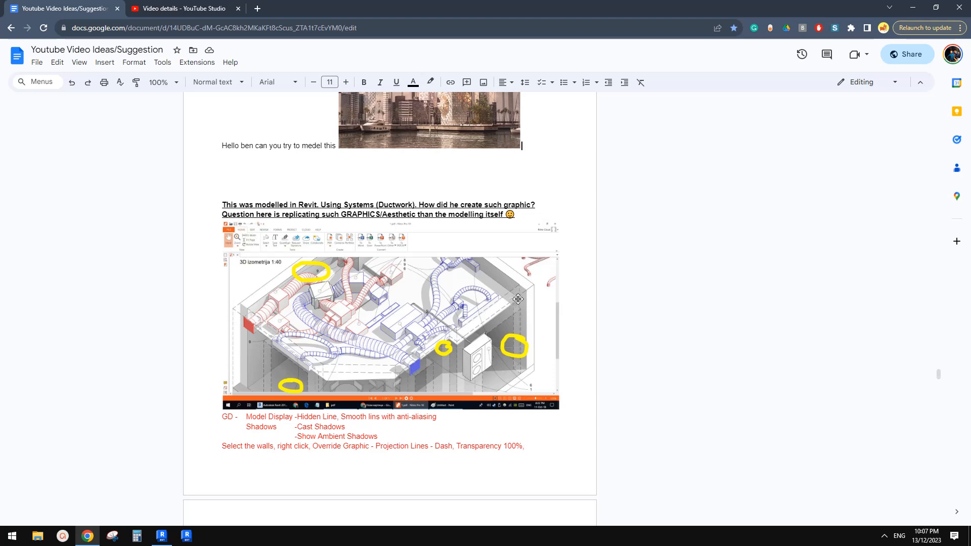
pyautogui.click(161, 537)
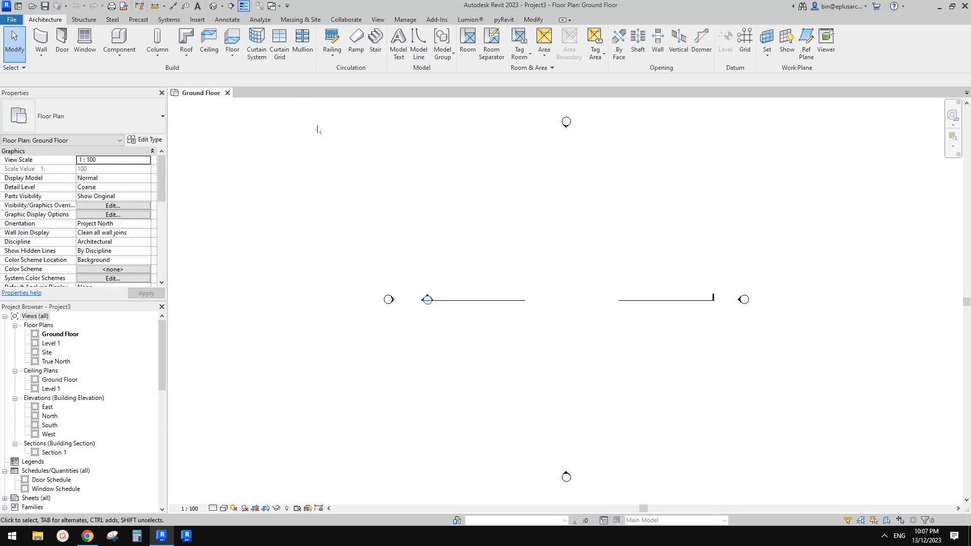
# Draw a rectangular enclosure of Generic 300mm walls in the Ground Floor plan, about 11000 by 9000 mm.
pyautogui.click(232, 38)
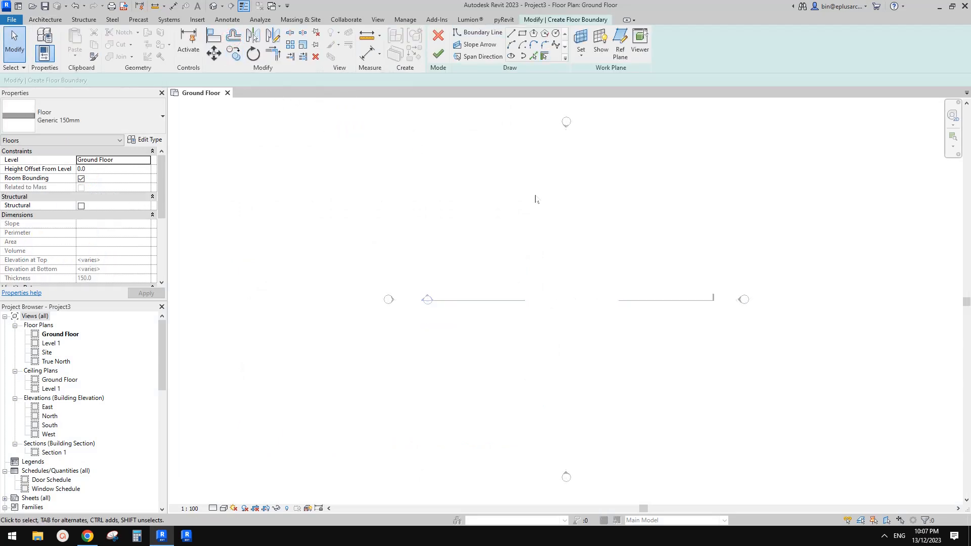
pyautogui.click(439, 53)
pyautogui.press('w')
pyautogui.press('a')
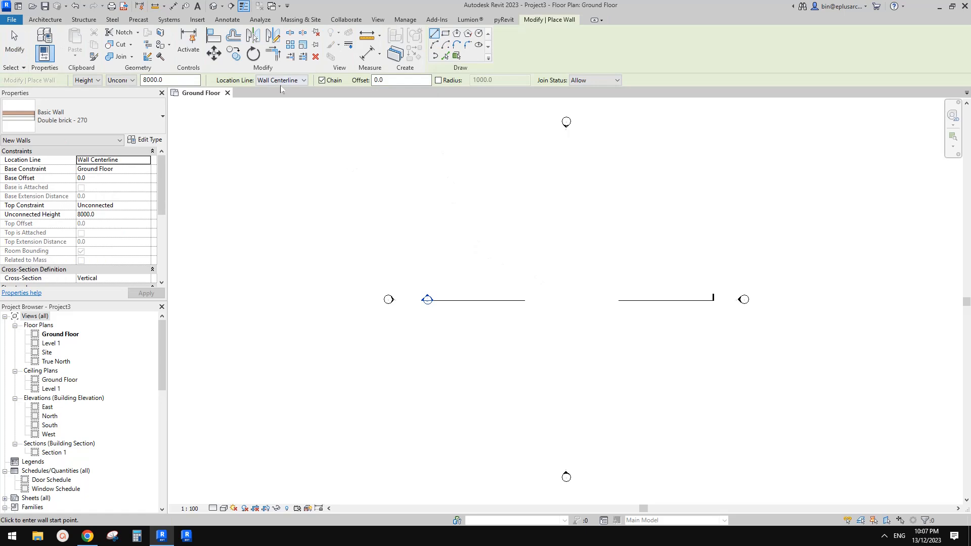
pyautogui.click(45, 20)
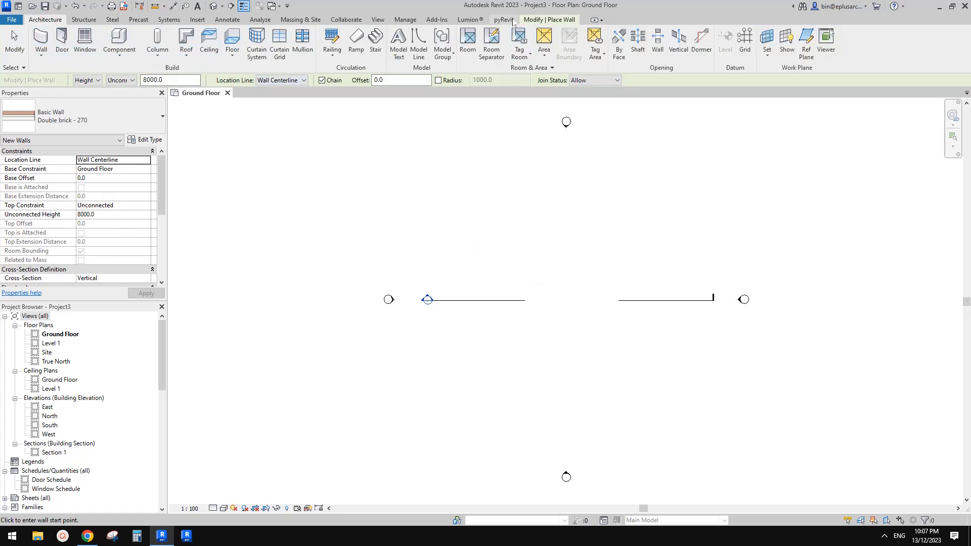
pyautogui.click(541, 19)
pyautogui.click(445, 34)
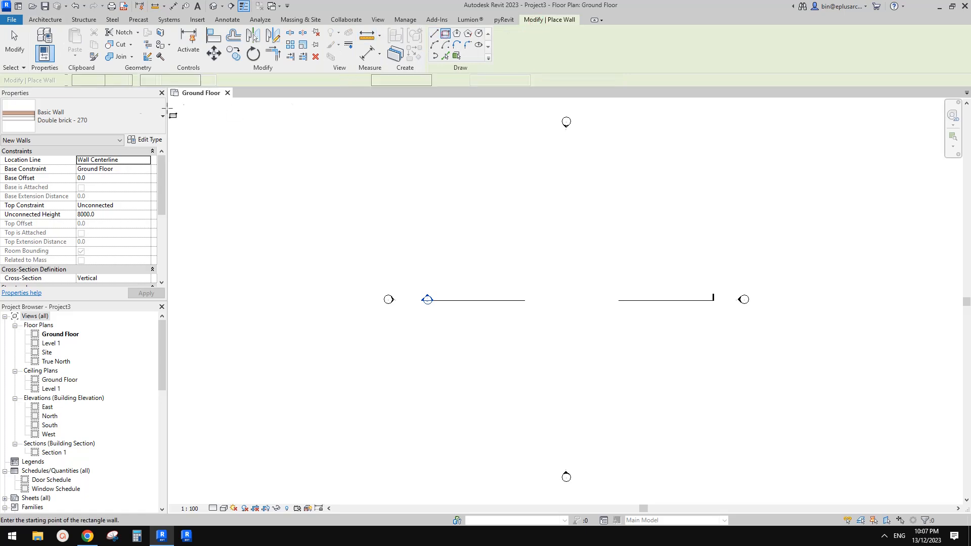
pyautogui.click(128, 105)
pyautogui.click(91, 233)
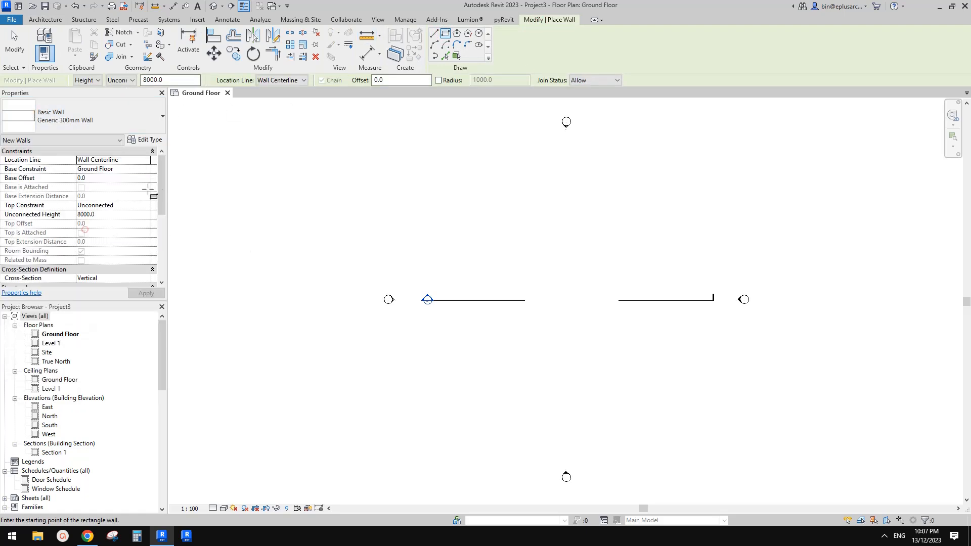
pyautogui.click(514, 265)
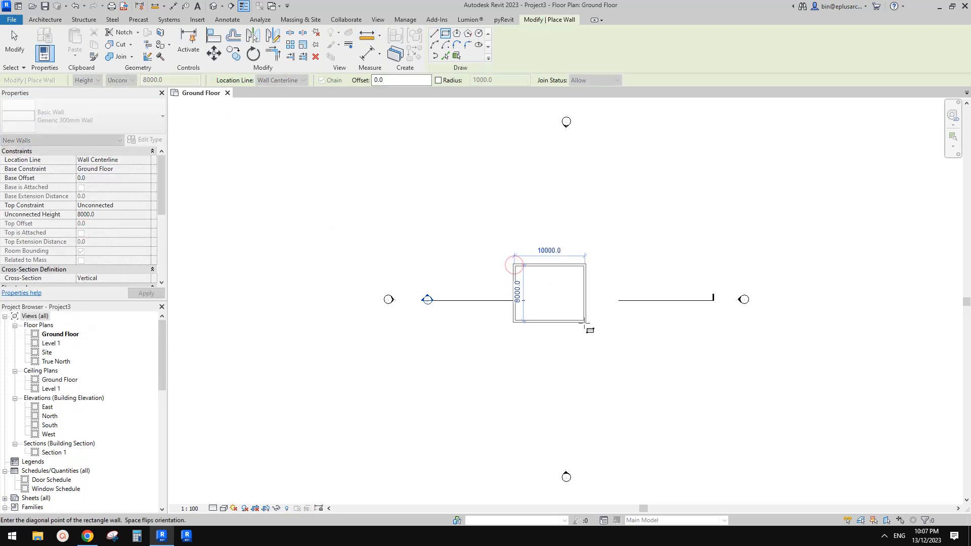
pyautogui.click(591, 329)
# Open the default 3D view of the model and exit wall placement.
pyautogui.click(213, 7)
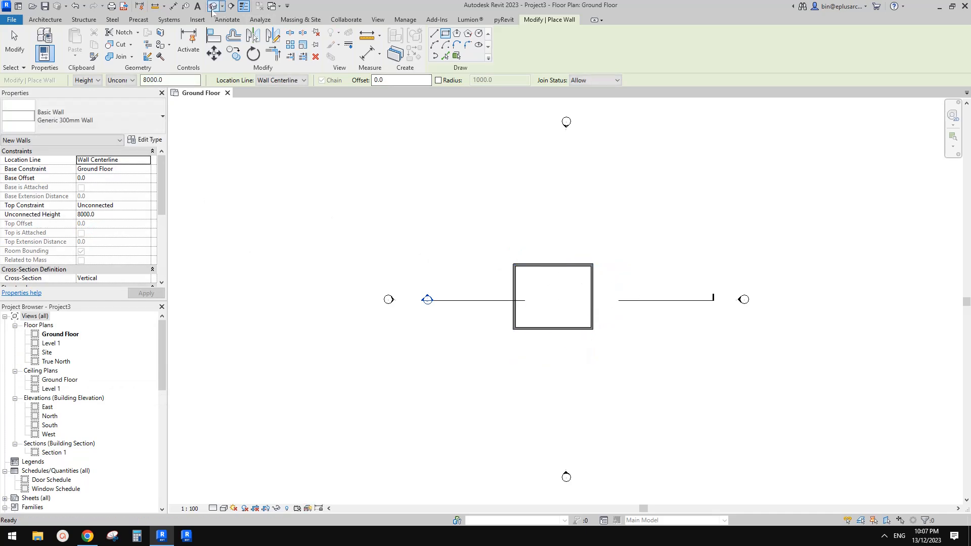
pyautogui.moveTo(528, 307)
pyautogui.keyDown('shift'); pyautogui.mouseDown(button='middle')
pyautogui.moveTo(556, 304)
pyautogui.moveTo(493, 308)
pyautogui.moveTo(520, 319)
pyautogui.mouseUp(button='middle'); pyautogui.keyUp('shift')
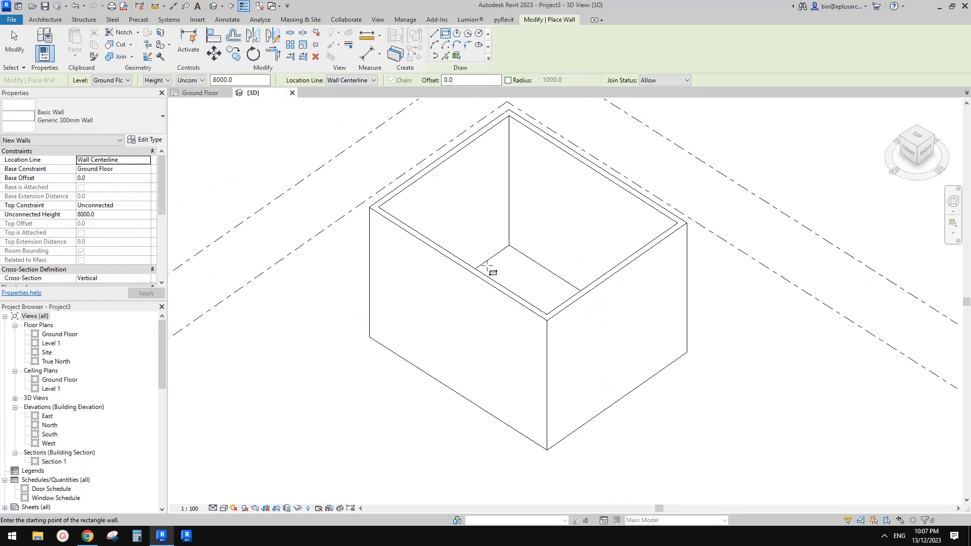
pyautogui.press('Escape')
pyautogui.press('Escape')
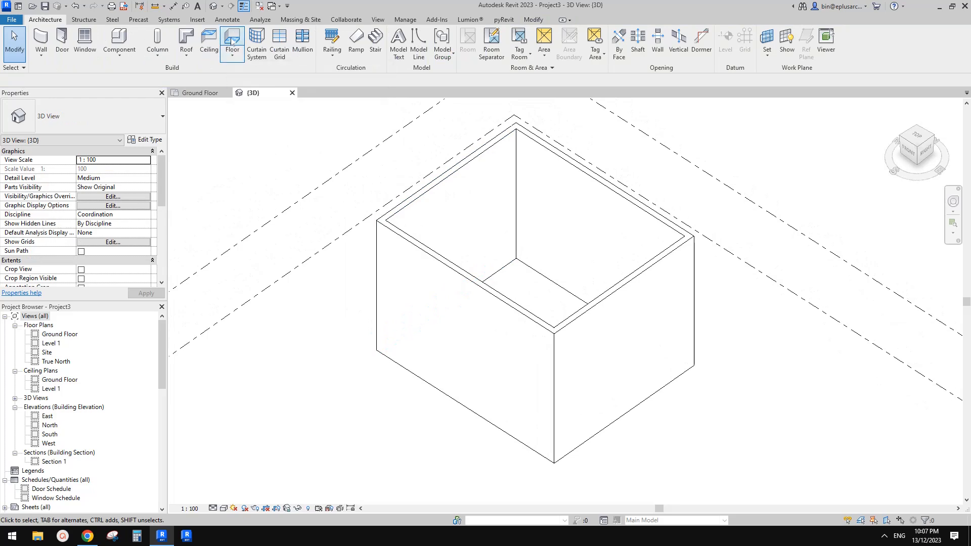
# Create a Generic 150mm floor on the Ground Floor level with its boundary picked from the four enclosing walls.
pyautogui.click(230, 45)
pyautogui.click(667, 234)
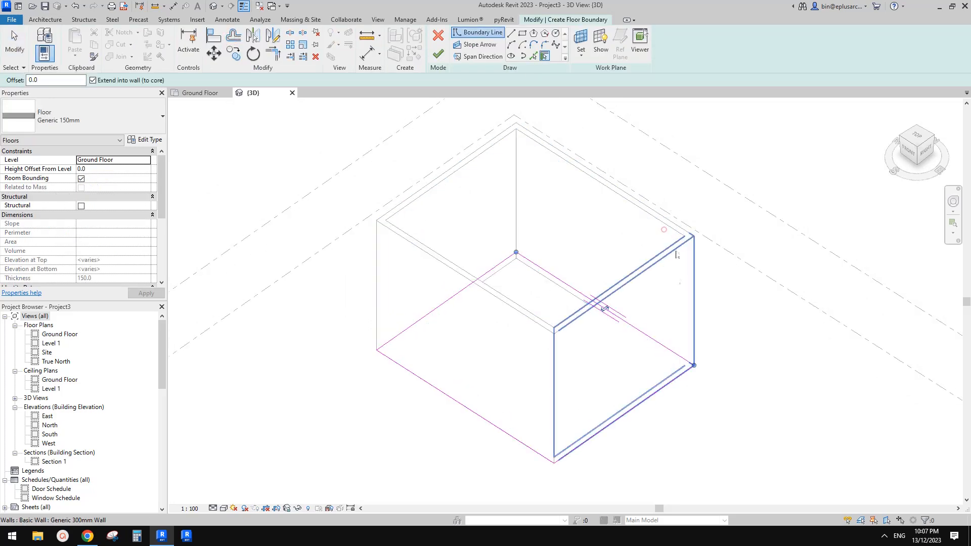
pyautogui.press('Escape')
pyautogui.click(661, 348)
pyautogui.press('Escape')
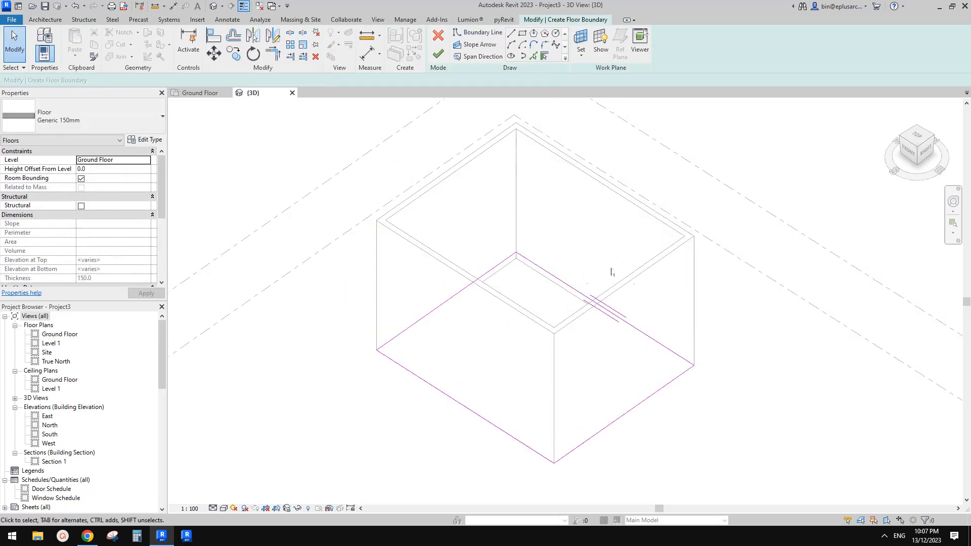
pyautogui.click(438, 53)
pyautogui.scroll(2, 648, 235)
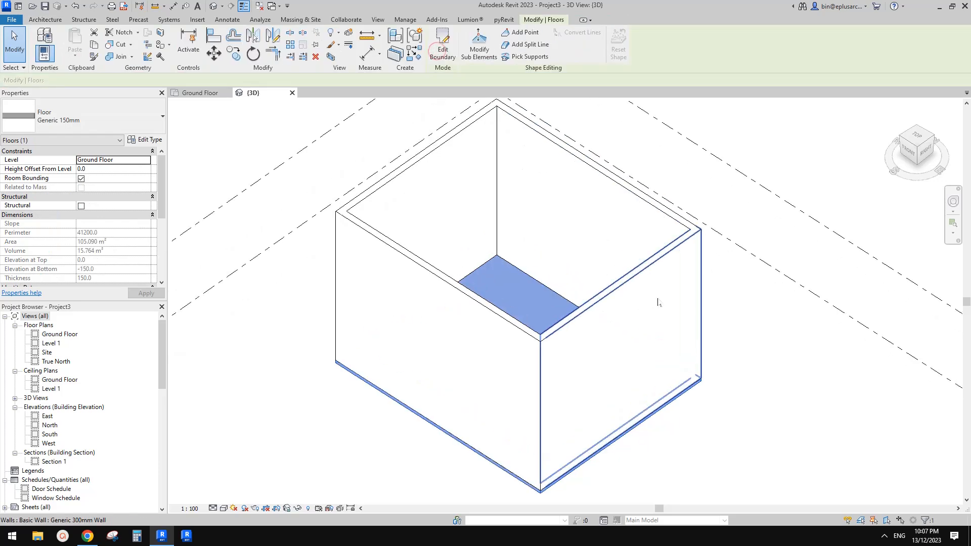
# Sketch a Plain compound ceiling with its boundary along the inner faces of the four walls.
pyautogui.click(54, 18)
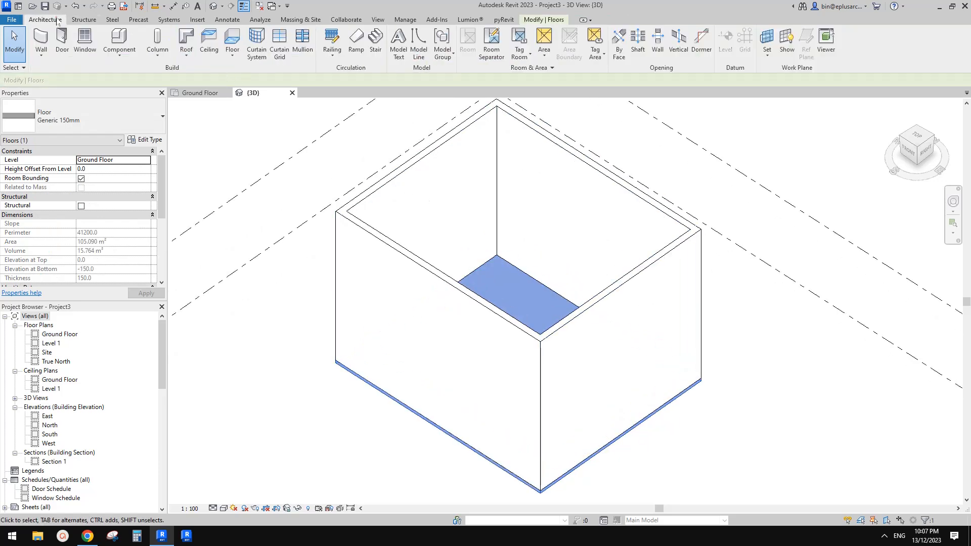
pyautogui.click(208, 40)
pyautogui.click(458, 44)
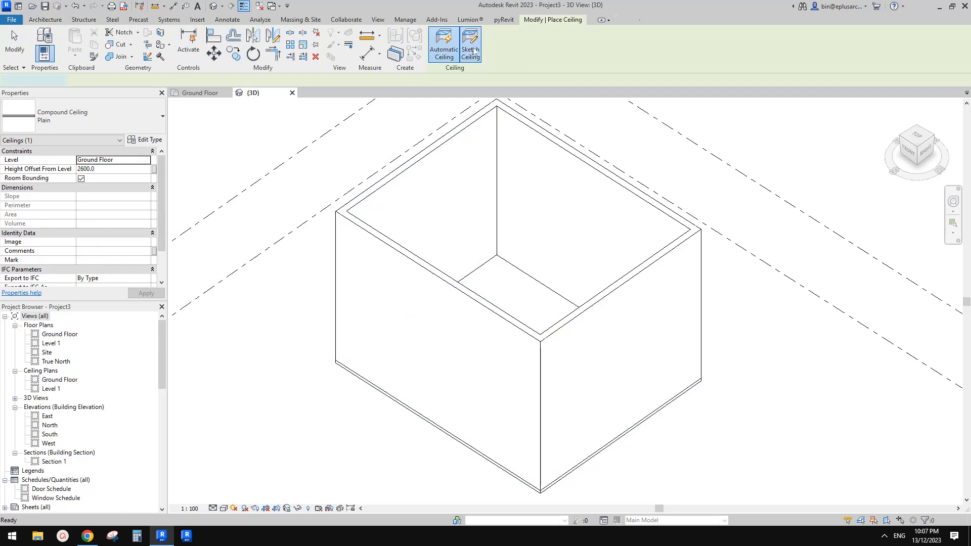
pyautogui.click(544, 56)
pyautogui.press('Tab')
pyautogui.click(673, 199)
pyautogui.press('Escape')
pyautogui.click(669, 365)
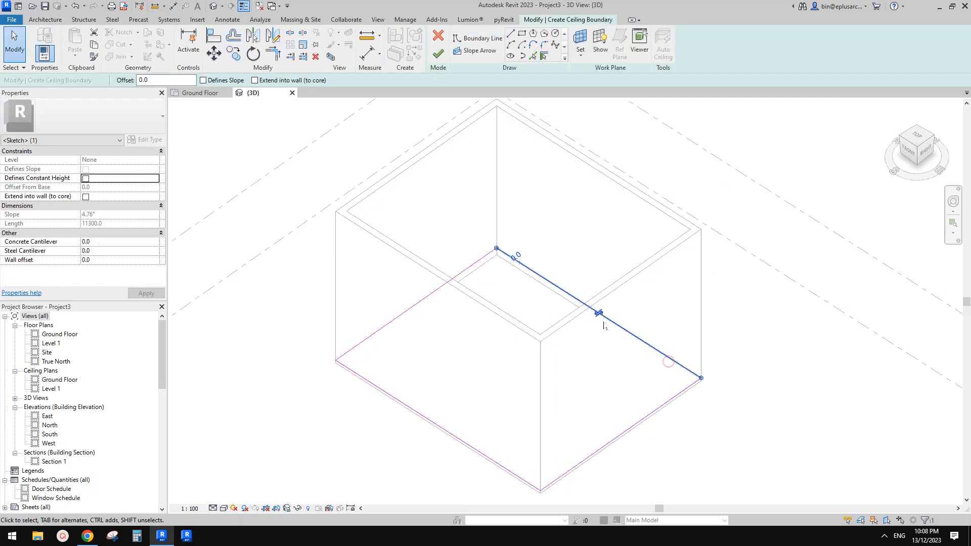
pyautogui.click(438, 53)
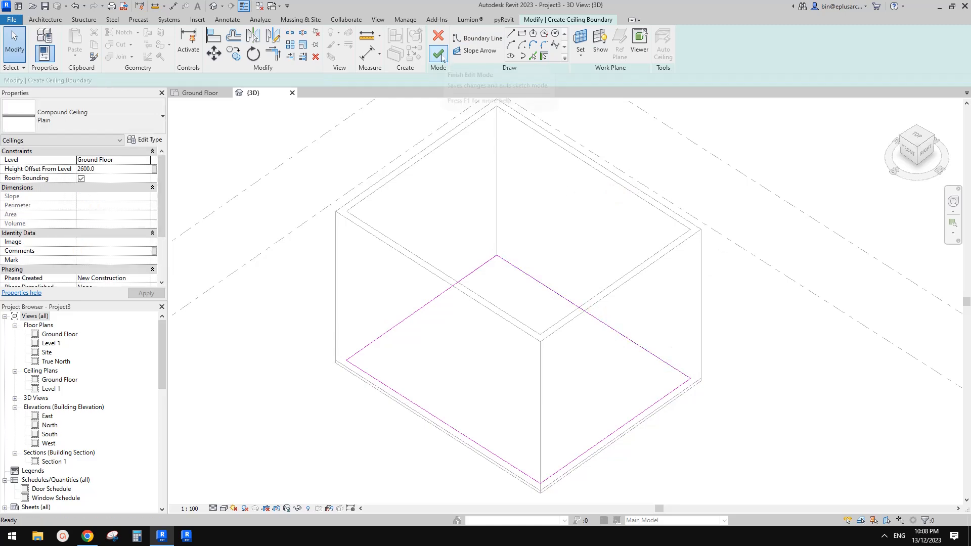
# Set the unconnected height of the four enclosing walls to 4000 mm.
pyautogui.press('Tab')
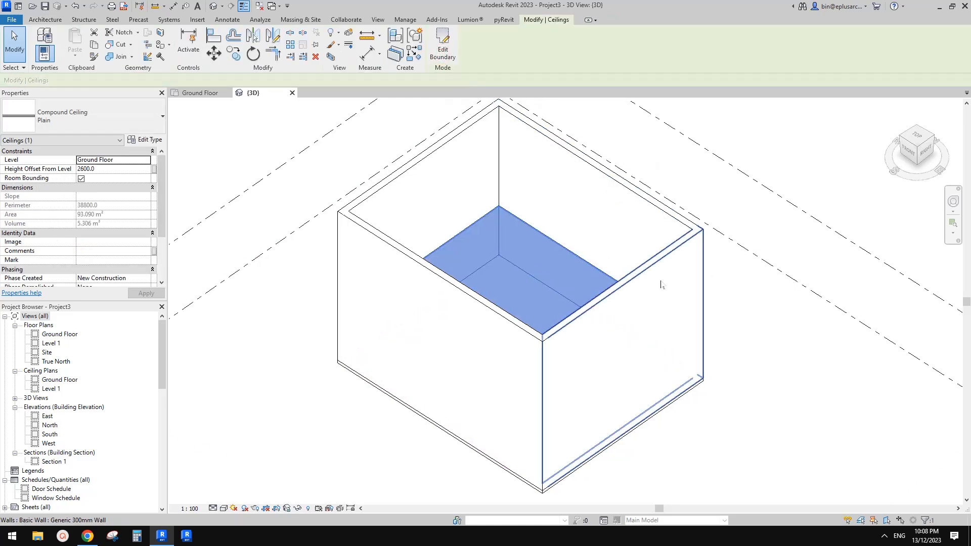
pyautogui.click(660, 280)
pyautogui.click(120, 215)
pyautogui.write('4000')
pyautogui.press('Return')
pyautogui.press('Escape')
pyautogui.keyDown('shift'); pyautogui.moveTo(494, 253); pyautogui.dragTo(698, 314, button='middle'); pyautogui.keyUp('shift')
pyautogui.click(596, 232)
pyautogui.press('Escape')
pyautogui.click(727, 365)
pyautogui.click(780, 392)
pyautogui.scroll(1, 755, 332)
pyautogui.keyDown('shift'); pyautogui.moveTo(749, 332); pyautogui.dragTo(707, 340, button='middle'); pyautogui.keyUp('shift')
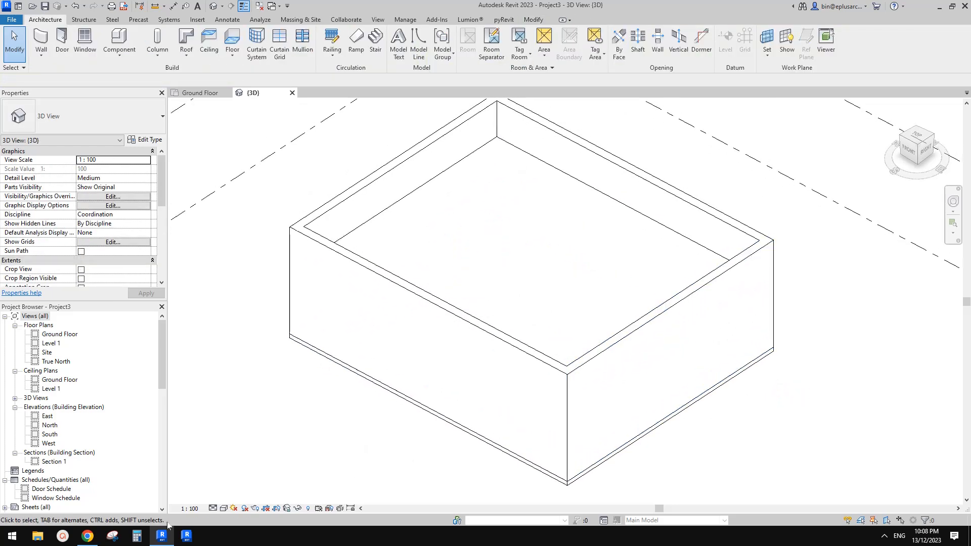
# Compare the model with the reference image in the browser and open Revit's Graphic Display Options for the 3D view.
pyautogui.click(87, 536)
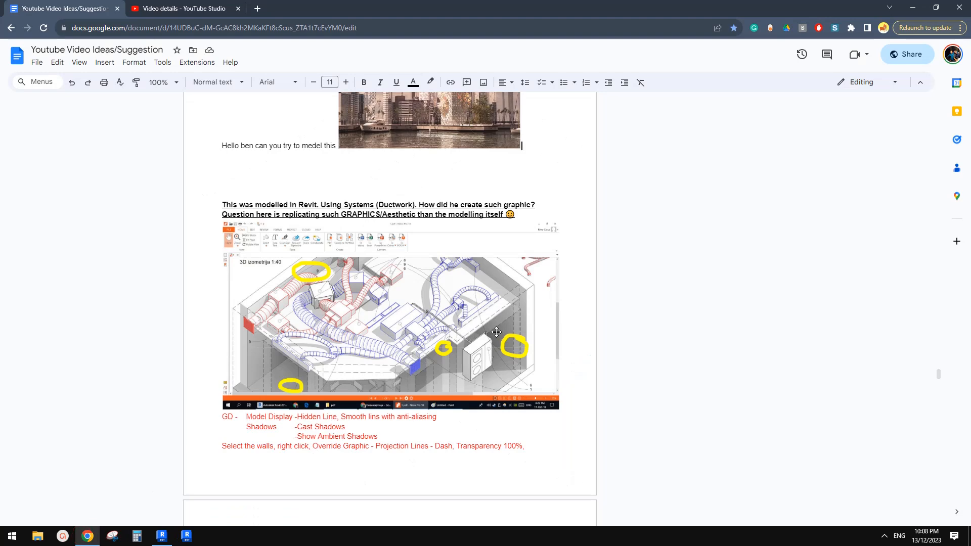
pyautogui.click(162, 537)
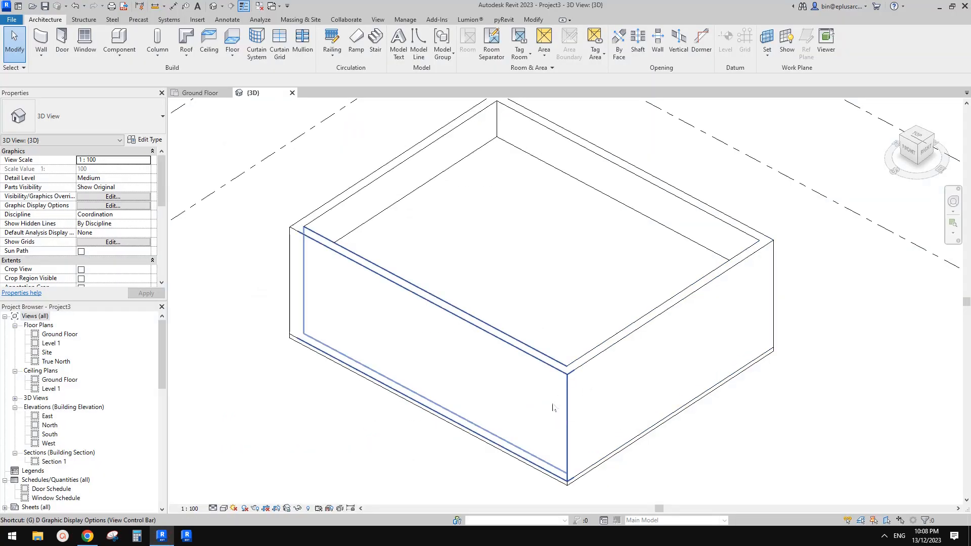
pyautogui.press('g')
pyautogui.press('d')
pyautogui.press('Escape')
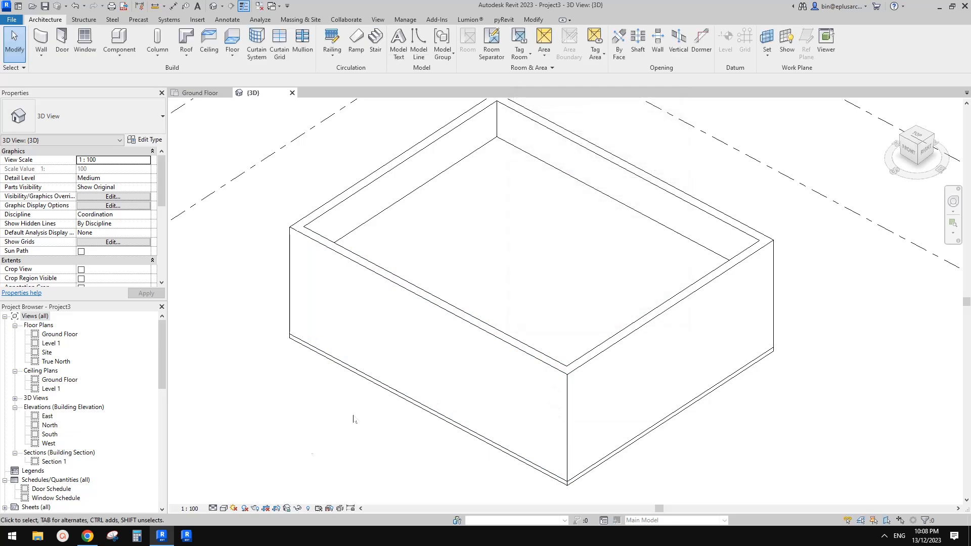
pyautogui.click(224, 509)
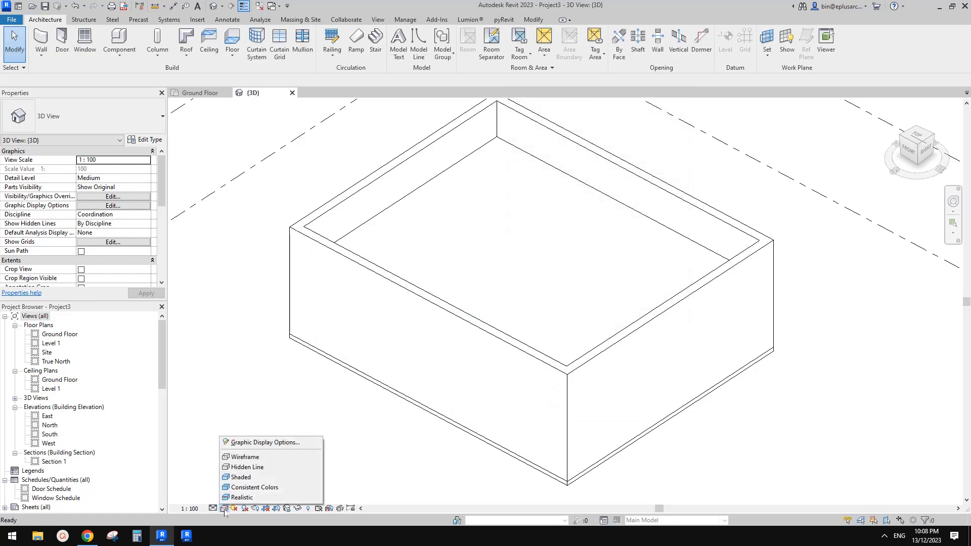
pyautogui.click(270, 443)
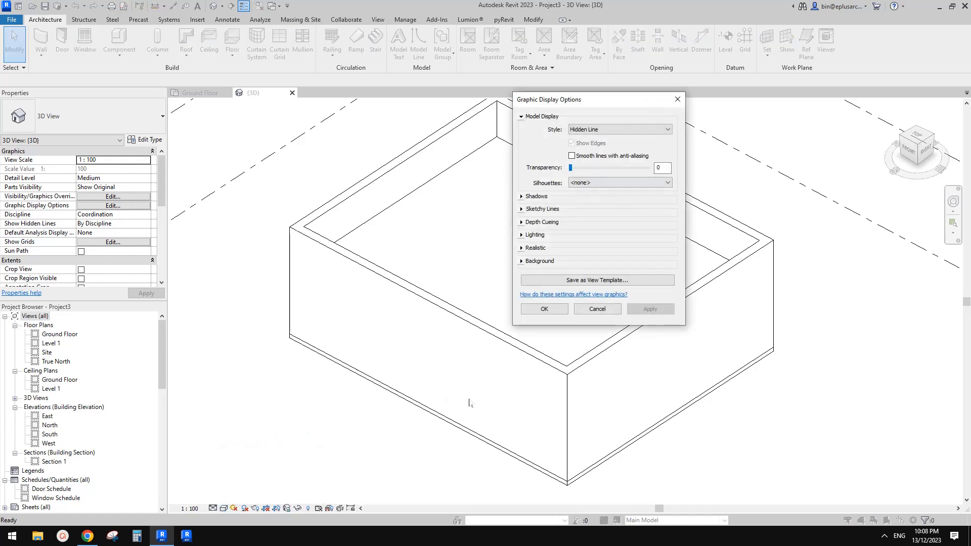
# Check the model display notes in the browser document and try smooth lines with anti-aliasing on and off in Revit's 3D view.
pyautogui.click(87, 536)
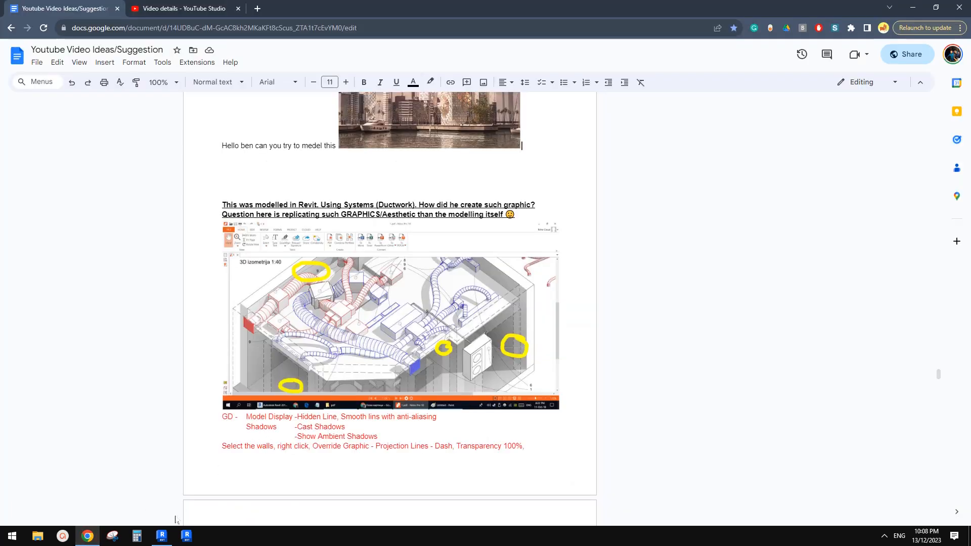
pyautogui.click(161, 535)
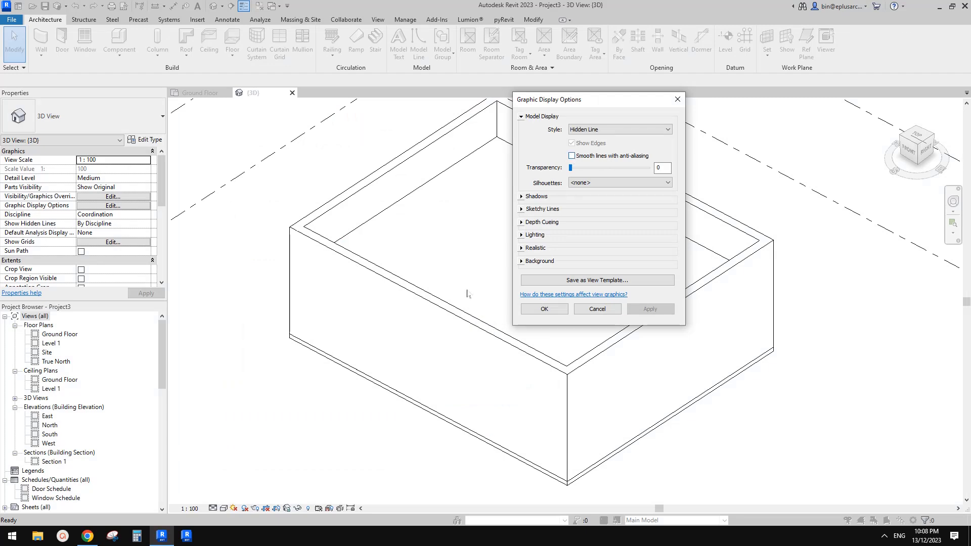
pyautogui.click(87, 536)
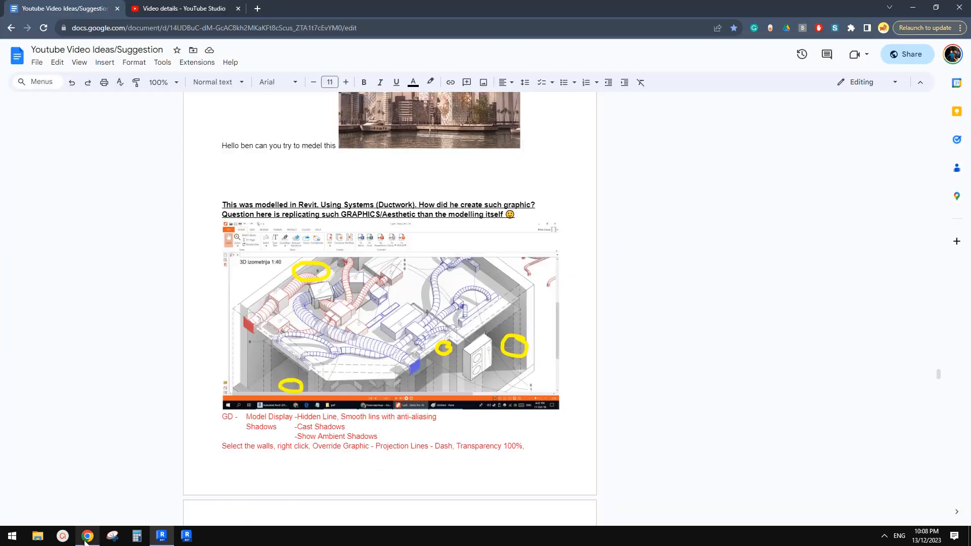
pyautogui.click(161, 536)
pyautogui.click(572, 156)
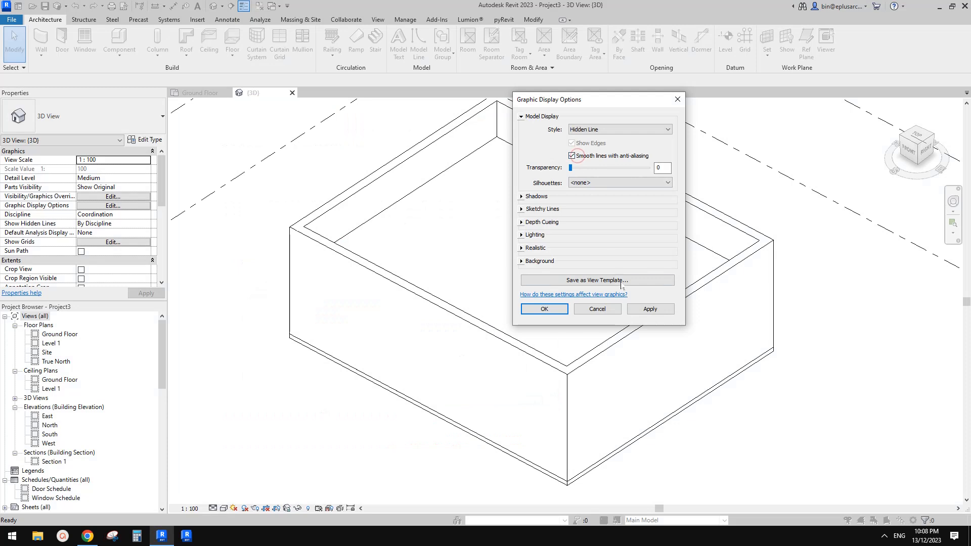
pyautogui.click(649, 309)
pyautogui.click(592, 156)
pyautogui.click(650, 309)
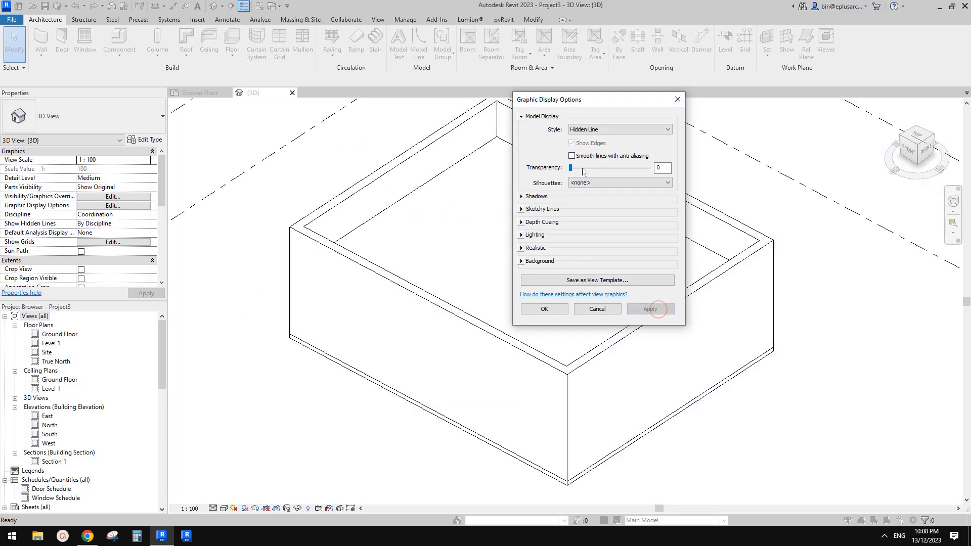
# Enable smooth lines with anti-aliasing for the 3D view and move the display options dialog clear of the model.
pyautogui.click(573, 155)
pyautogui.click(652, 310)
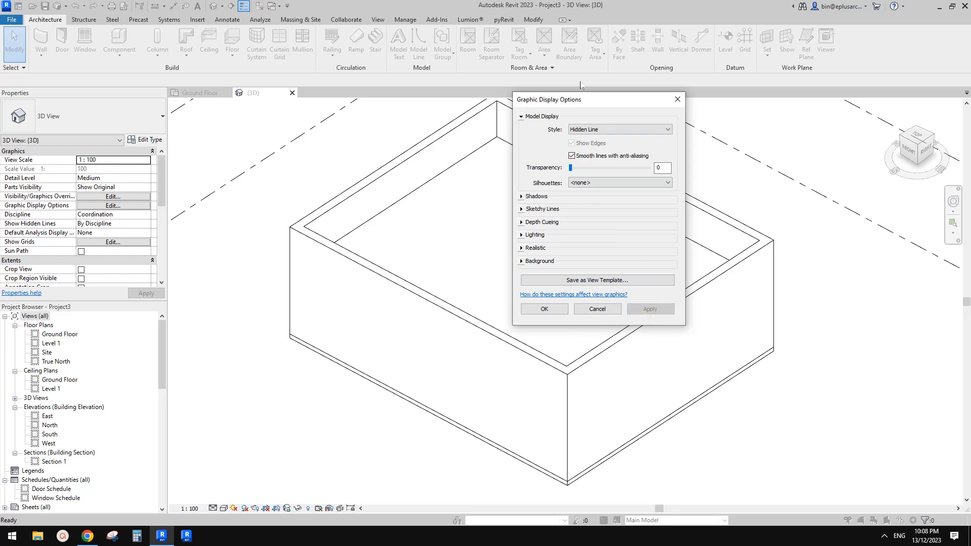
pyautogui.moveTo(590, 101); pyautogui.dragTo(643, 120)
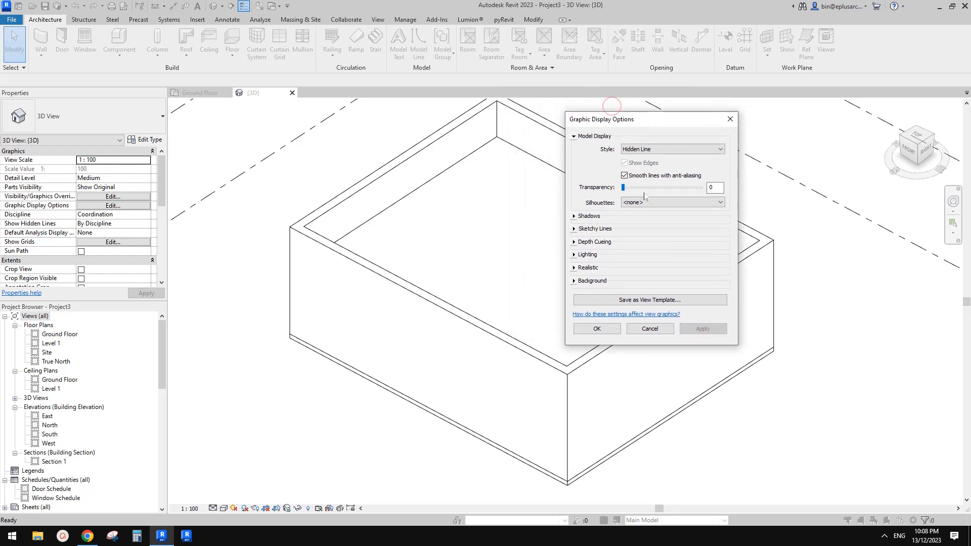
# Check the graphic display notes in the browser document and return to the display options in Revit.
pyautogui.click(88, 537)
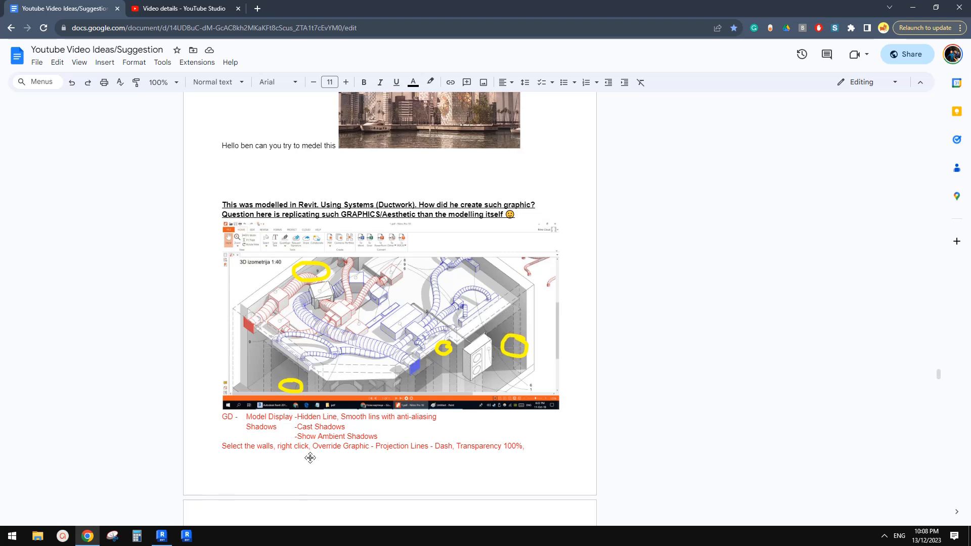
pyautogui.click(161, 534)
pyautogui.moveTo(657, 120); pyautogui.dragTo(720, 138)
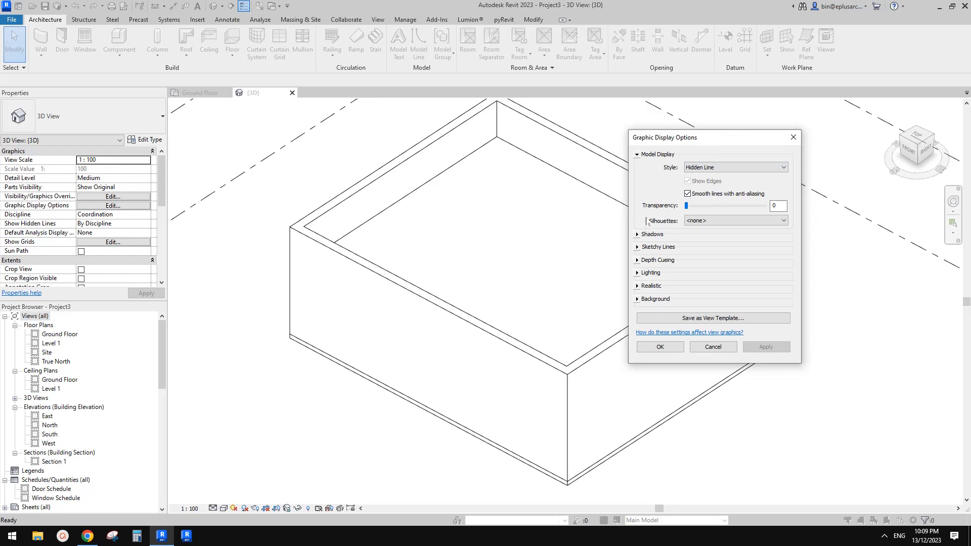
pyautogui.moveTo(673, 137); pyautogui.dragTo(683, 162)
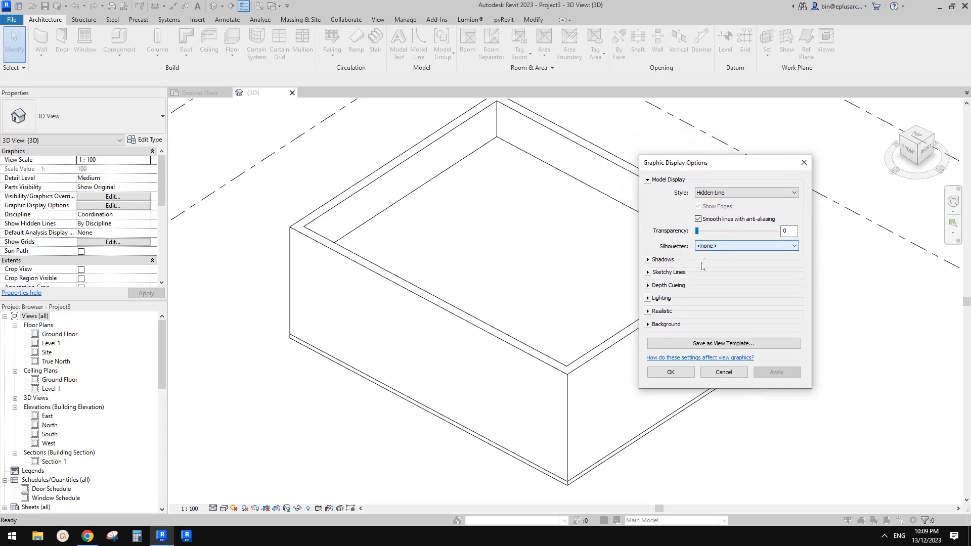
# Check the reference image's shadows in the browser, and enable Cast Shadows and Show Ambient Shadows for Revit's 3D view.
pyautogui.click(648, 260)
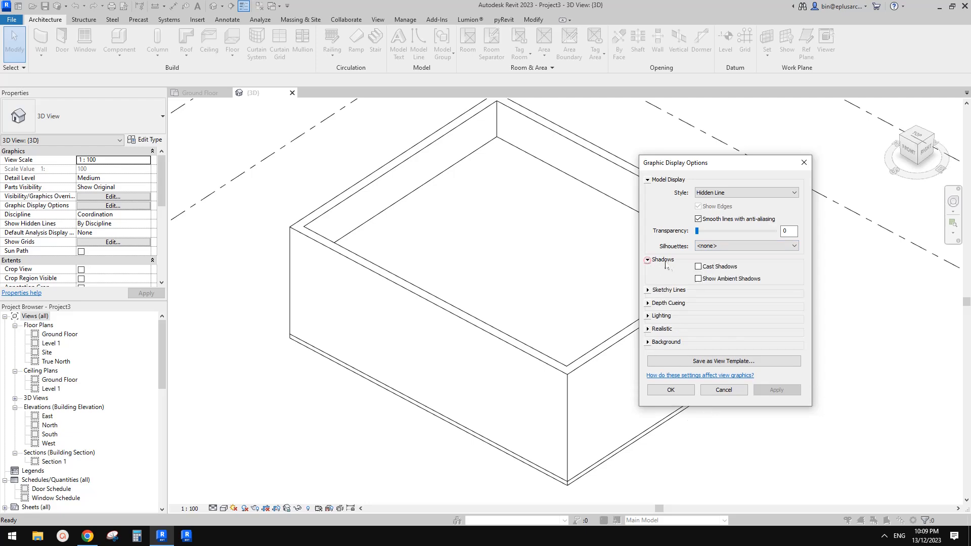
pyautogui.click(88, 536)
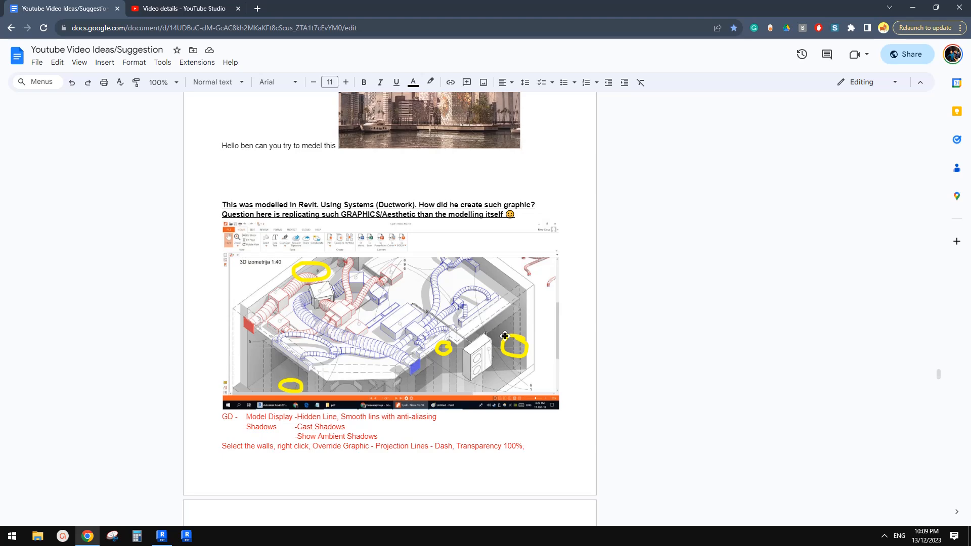
pyautogui.click(162, 536)
pyautogui.click(698, 266)
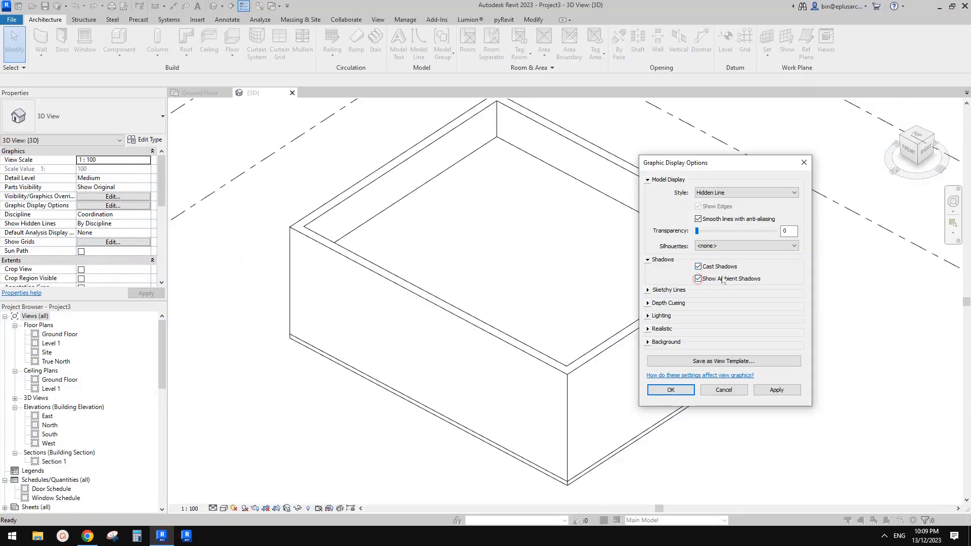
pyautogui.click(778, 391)
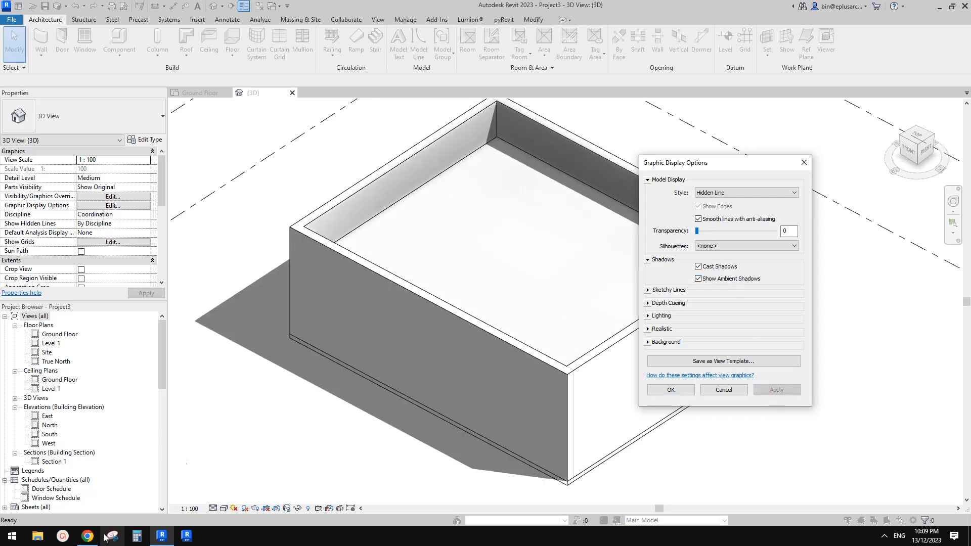
# Compare the 3D view with ambient shadows switched off and on again.
pyautogui.click(704, 279)
pyautogui.click(777, 390)
pyautogui.click(699, 279)
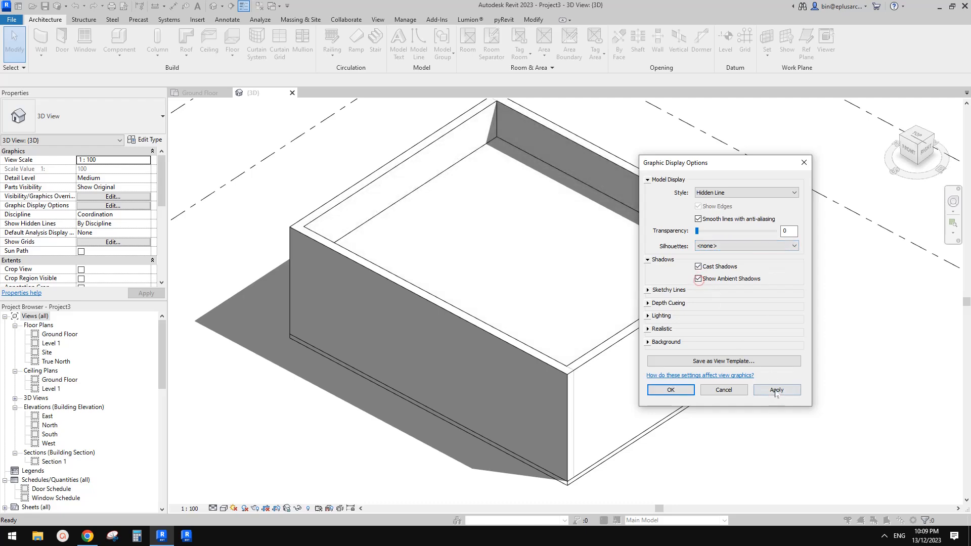
pyautogui.click(777, 390)
# Compare the shadows with the reference image in the browser and close the display options in Revit, accepting them.
pyautogui.click(88, 536)
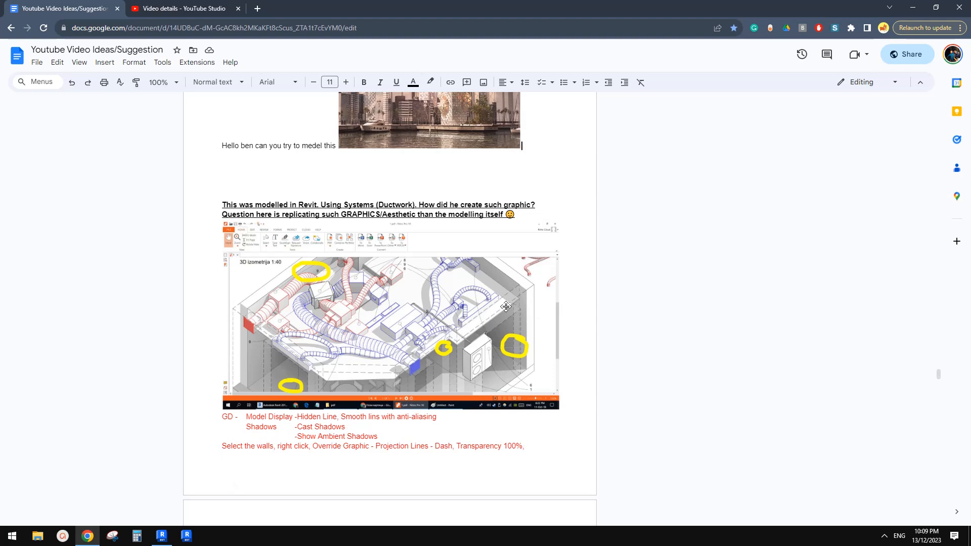
pyautogui.click(162, 535)
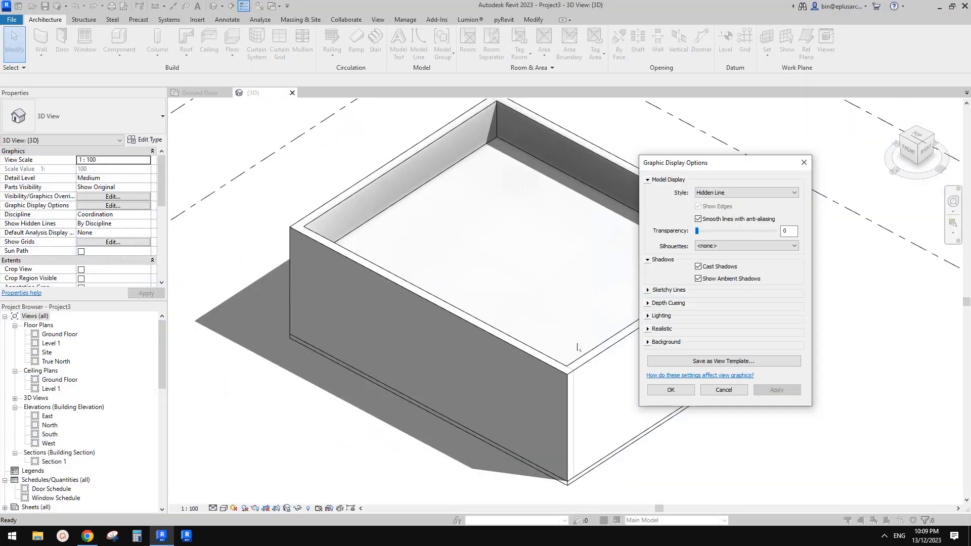
pyautogui.click(671, 389)
# Override the two front walls' graphics by element in the 3D view with 100% surface transparency.
pyautogui.click(665, 344)
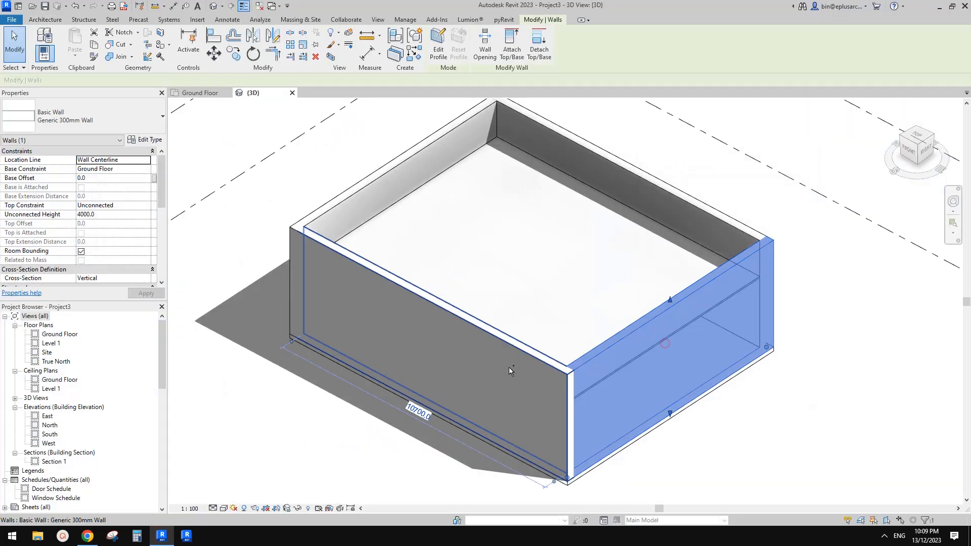
pyautogui.keyDown('ctrl'); pyautogui.click(509, 367); pyautogui.keyUp('ctrl')
pyautogui.rightClick(612, 364)
pyautogui.click(674, 158)
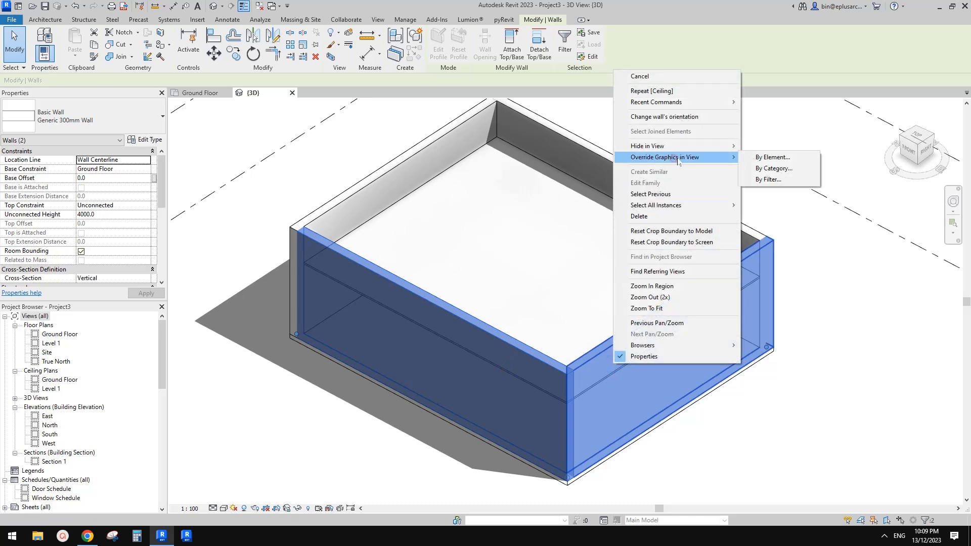
pyautogui.click(772, 157)
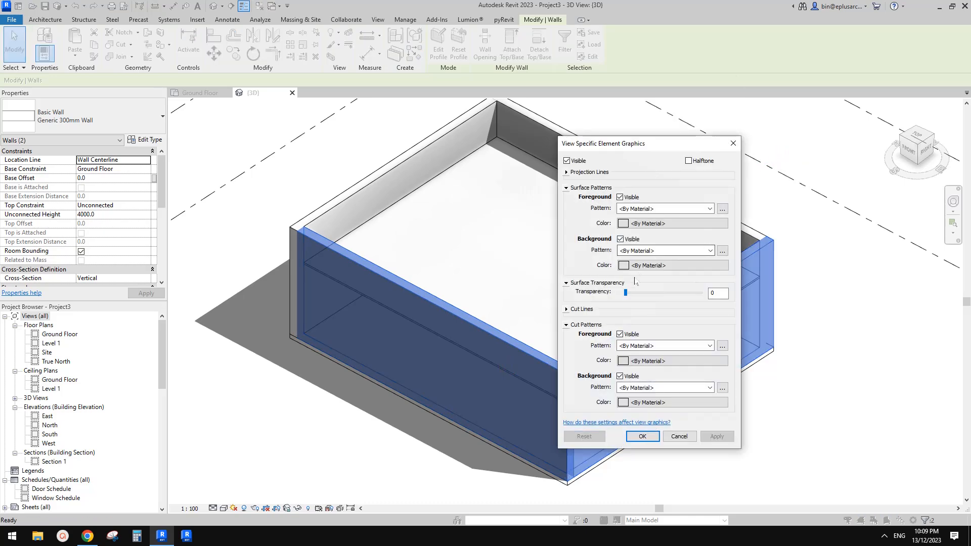
pyautogui.moveTo(626, 293); pyautogui.dragTo(700, 294)
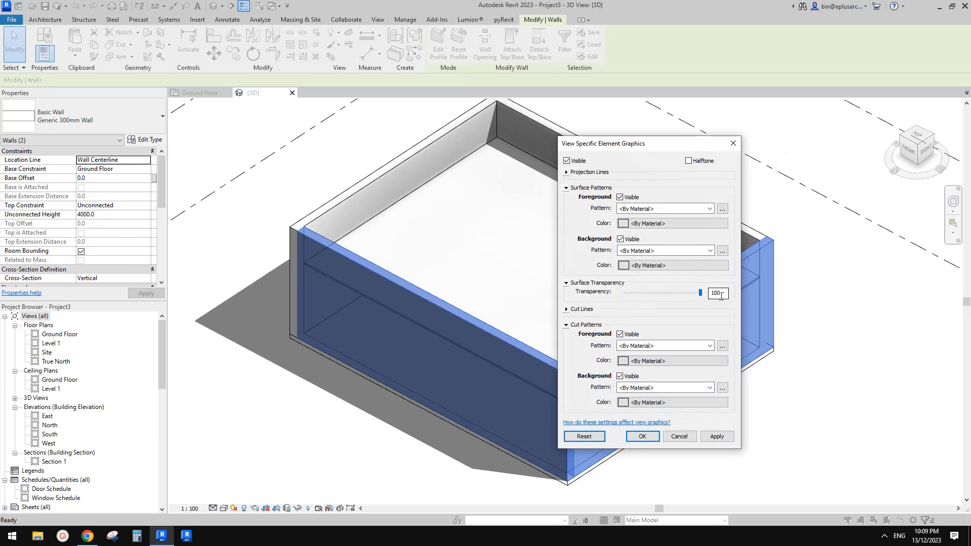
# Set the two front walls' projection line pattern to Hidden and apply the element override.
pyautogui.click(567, 172)
pyautogui.click(666, 183)
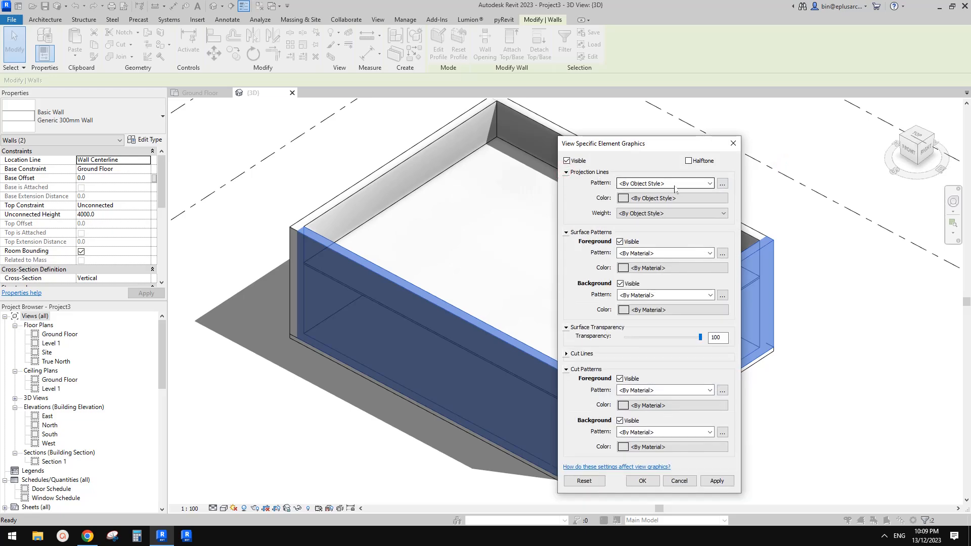
pyautogui.press('h')
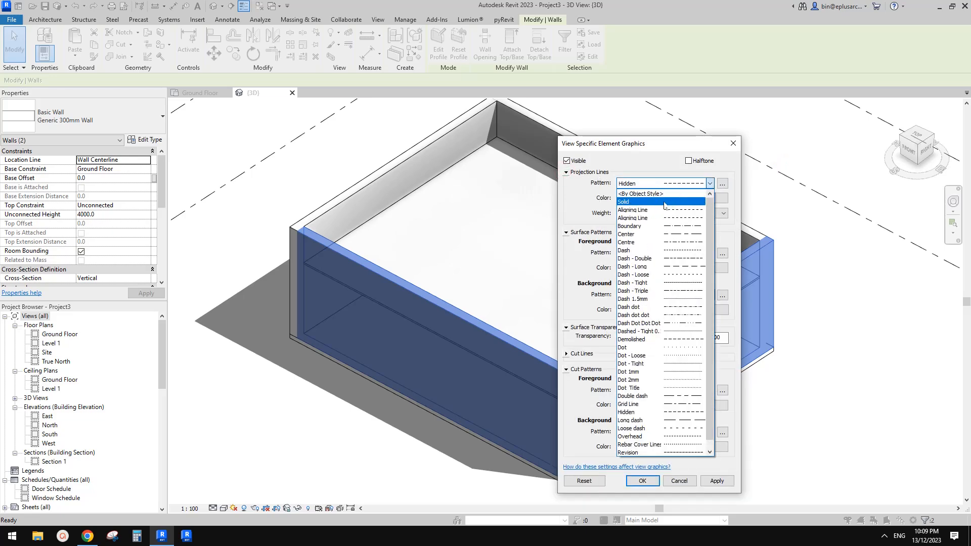
pyautogui.click(569, 201)
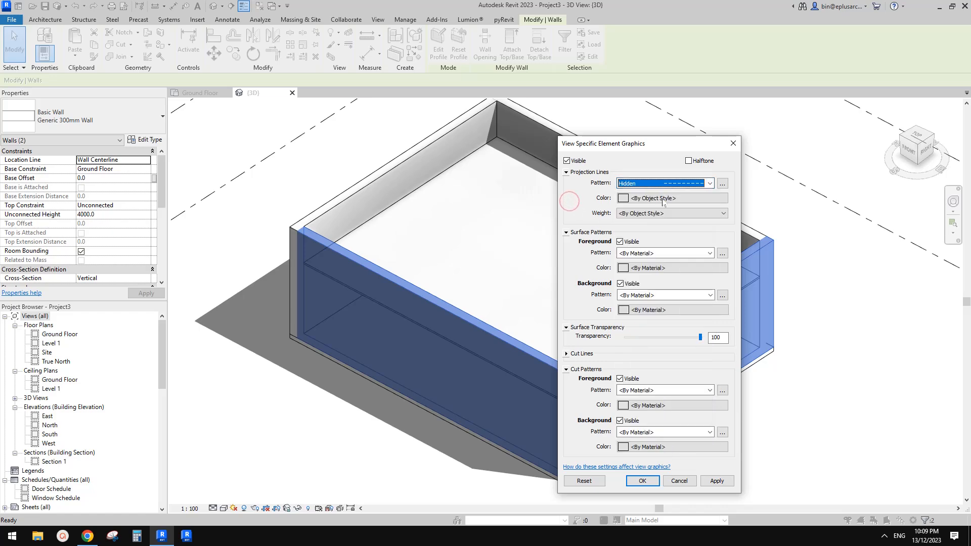
pyautogui.click(717, 480)
pyautogui.click(642, 481)
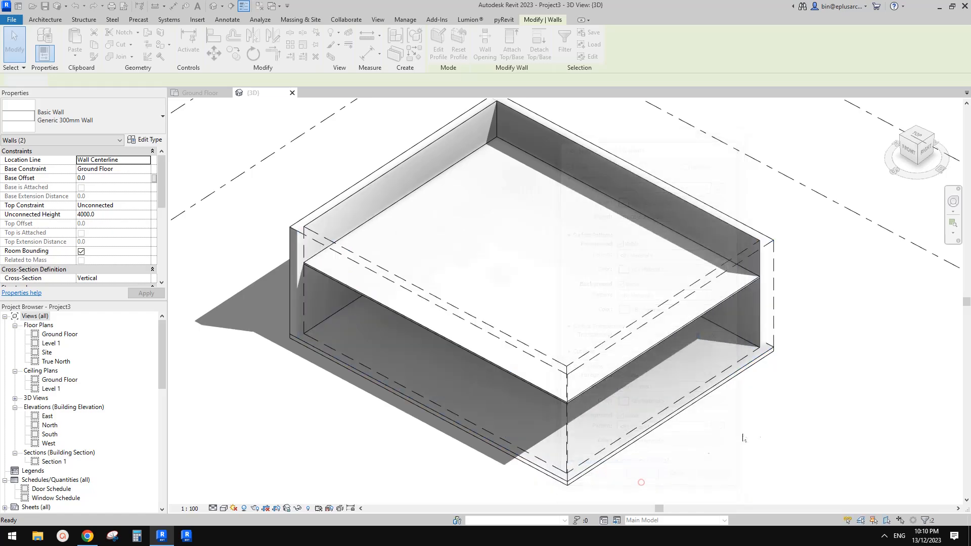
pyautogui.press('Escape')
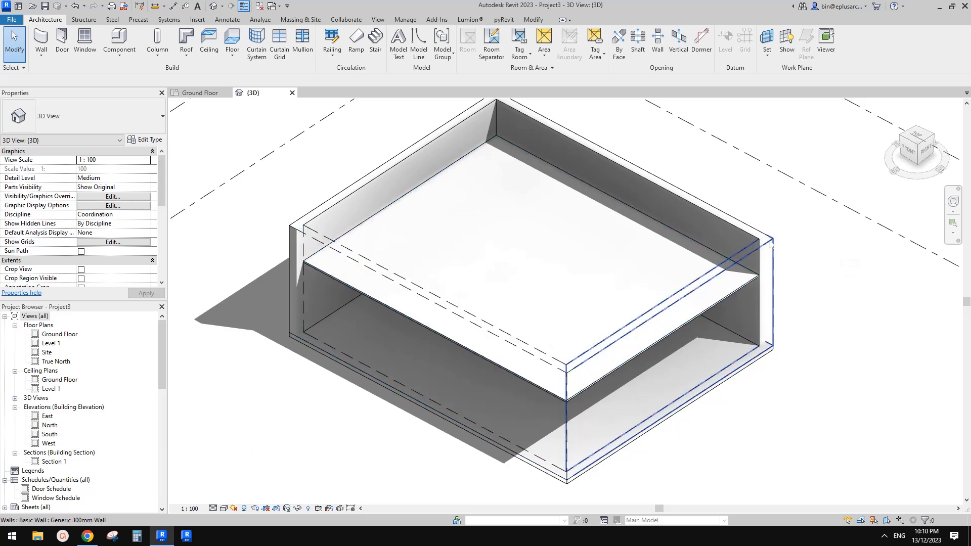
# Check the reference's wall corners in the browser, and switch the right-hand corner's butt wall join in Revit to its next configuration.
pyautogui.click(87, 536)
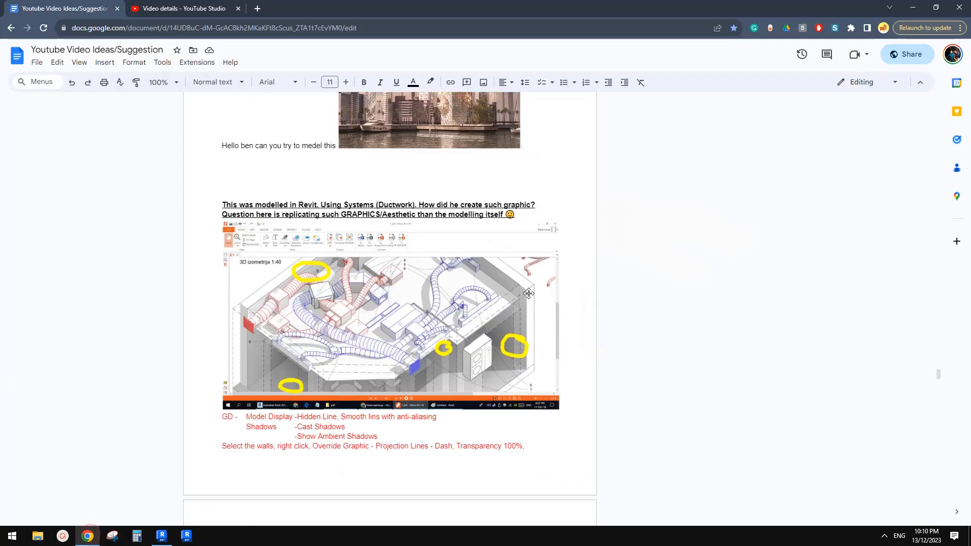
pyautogui.click(162, 536)
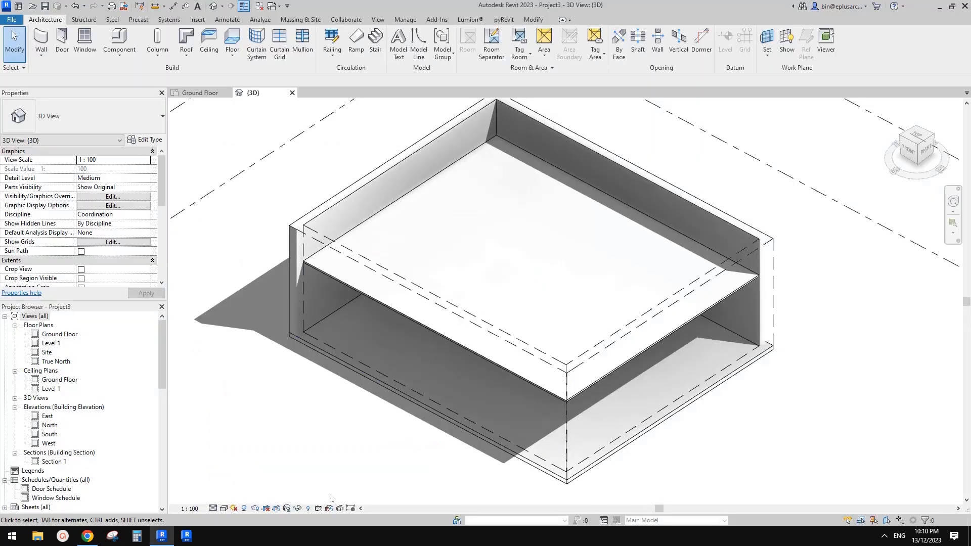
pyautogui.click(536, 20)
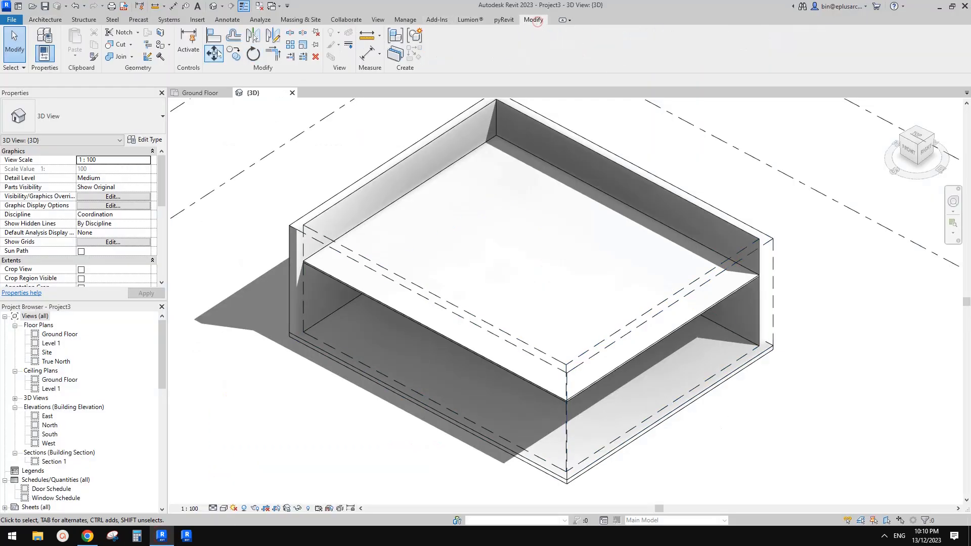
pyautogui.click(147, 57)
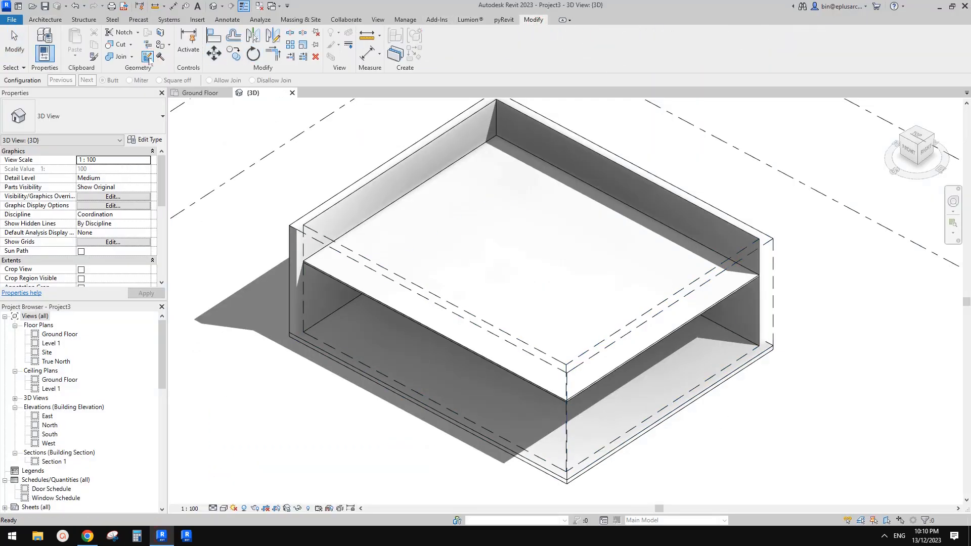
pyautogui.click(767, 244)
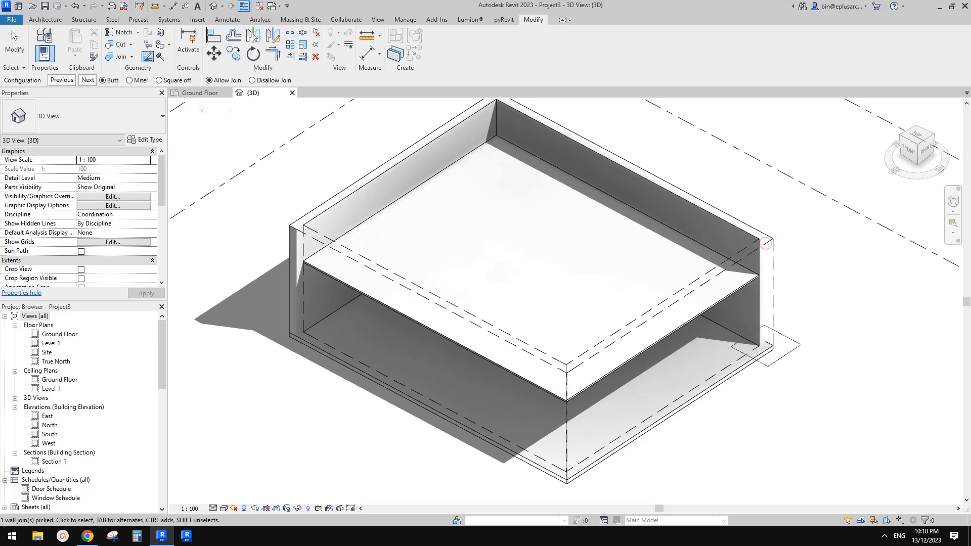
pyautogui.click(88, 80)
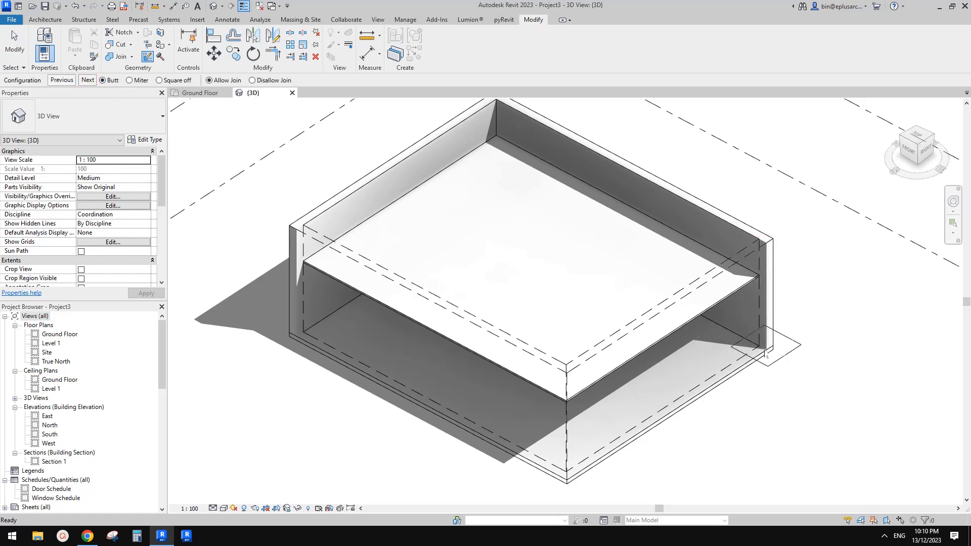
pyautogui.press('Escape')
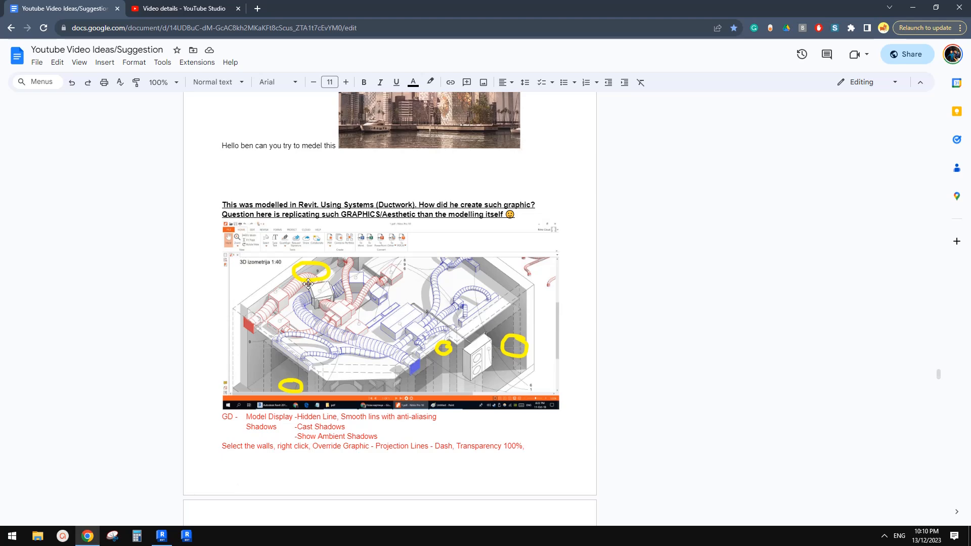
# Compare the model's transparent walls and shadow tones with the reference image in the browser.
pyautogui.click(88, 537)
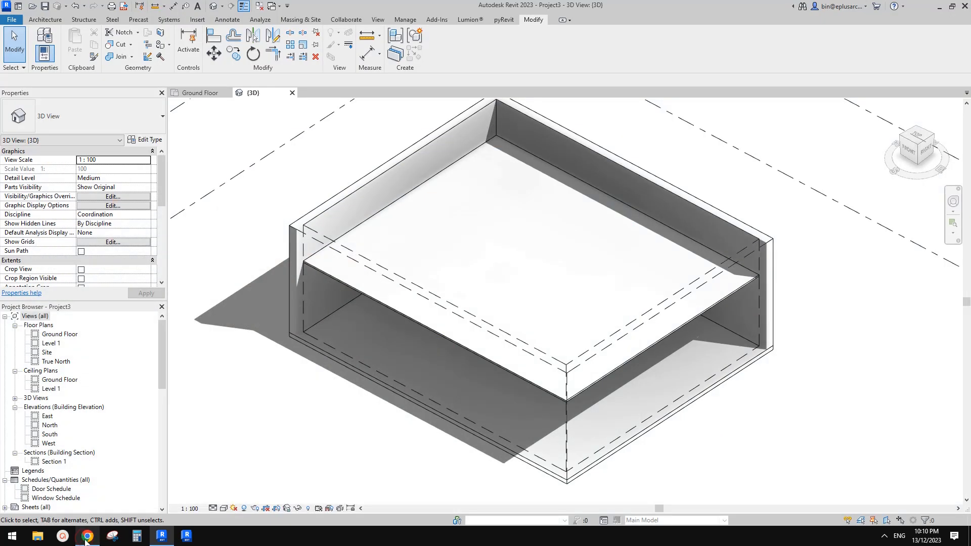
pyautogui.click(86, 540)
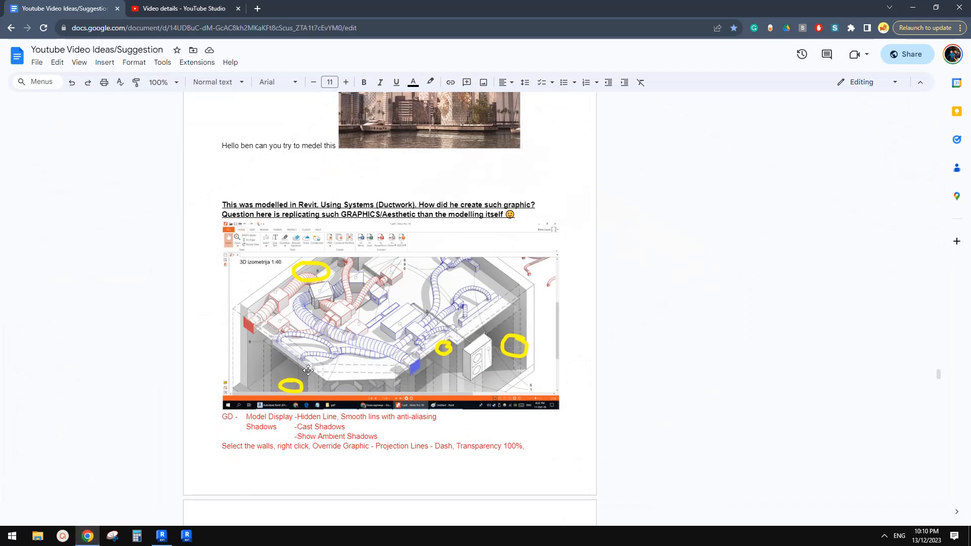
pyautogui.click(88, 536)
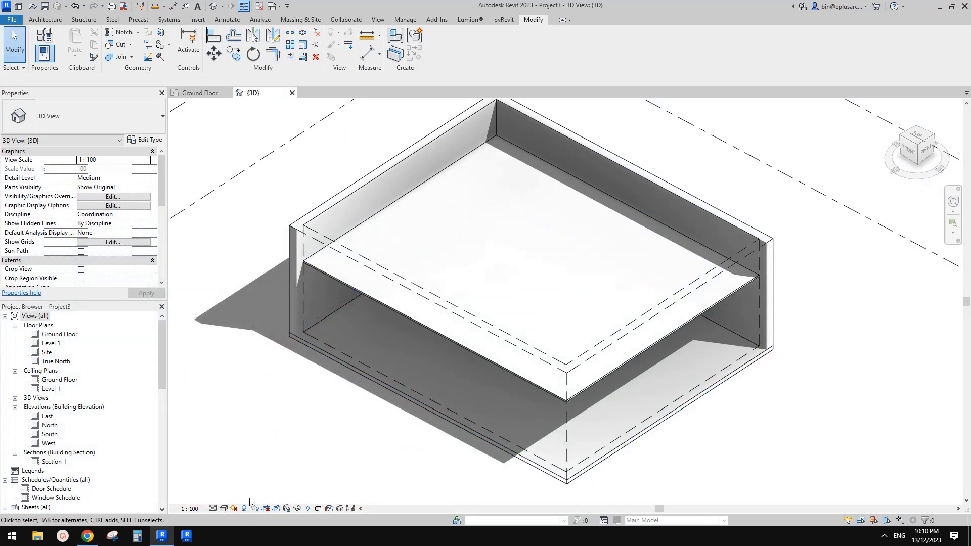
# Set the 3D view's lighting to Sun 70, Ambient Light 40 and Shadows 30 and apply it.
pyautogui.press('g')
pyautogui.press('d')
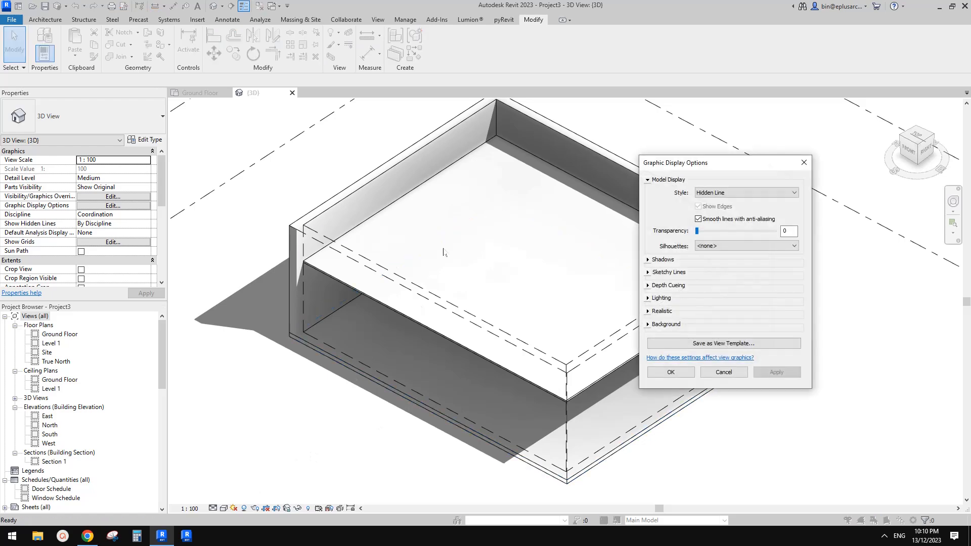
pyautogui.click(663, 298)
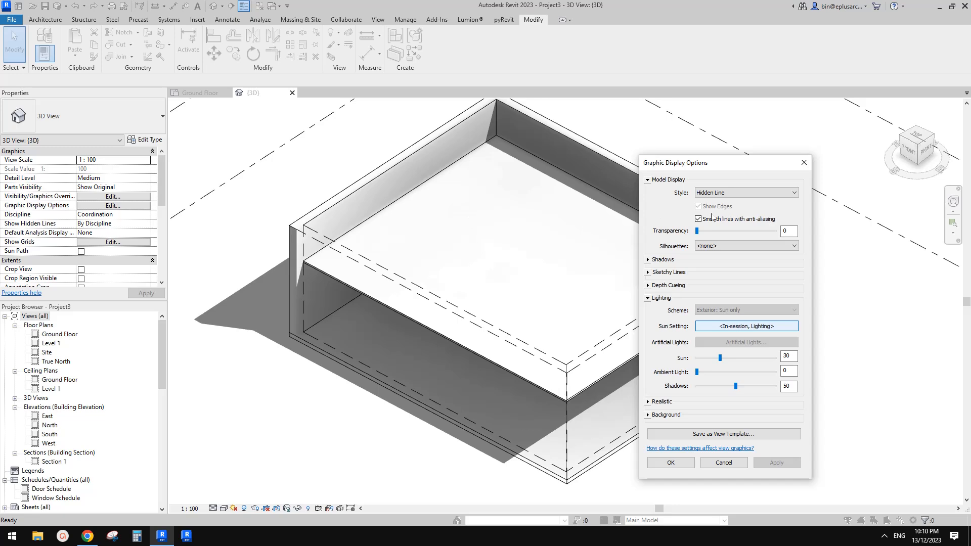
pyautogui.click(716, 374)
pyautogui.click(745, 358)
pyautogui.click(729, 374)
pyautogui.click(751, 358)
pyautogui.click(730, 374)
pyautogui.click(776, 464)
pyautogui.click(719, 387)
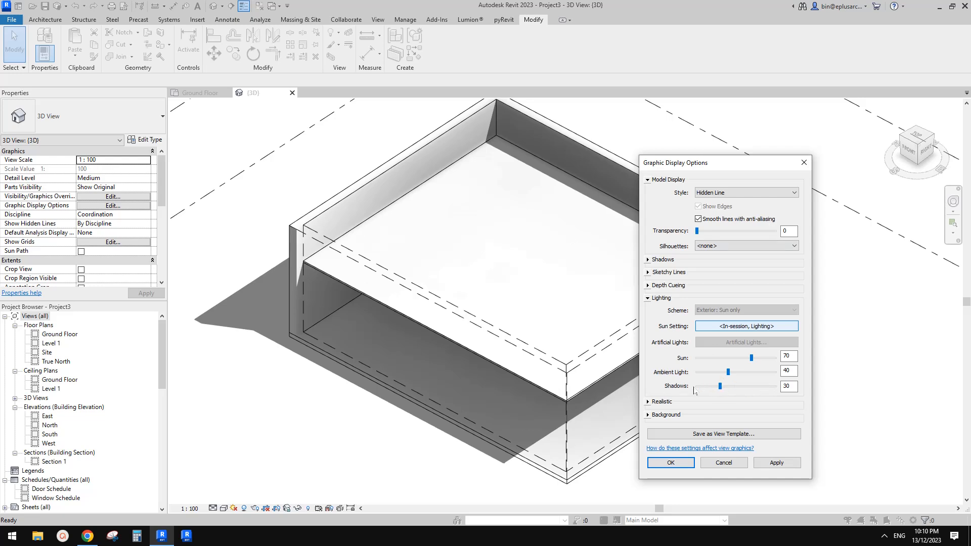
pyautogui.click(777, 463)
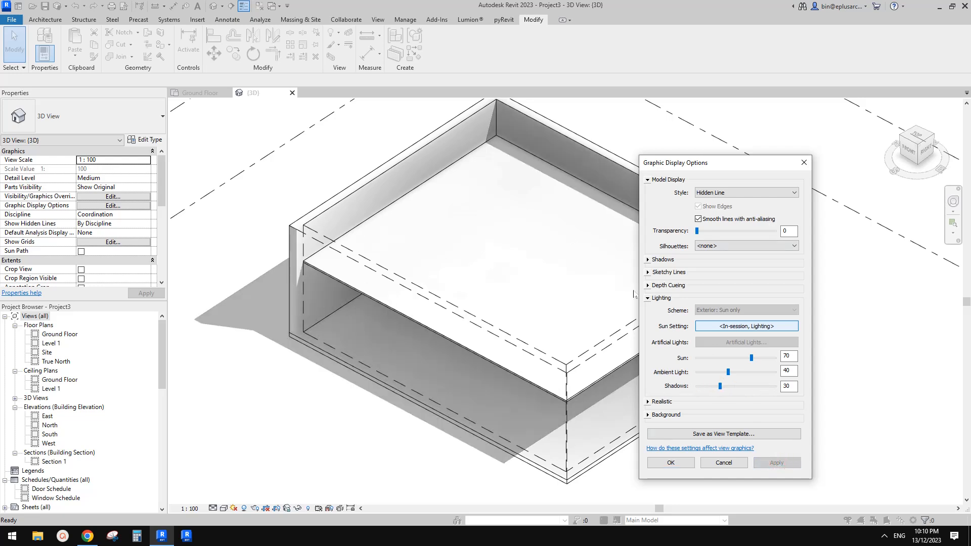
# Try a lighter shadow intensity of 21 and a stronger one in the 3D view's lighting settings.
pyautogui.click(712, 388)
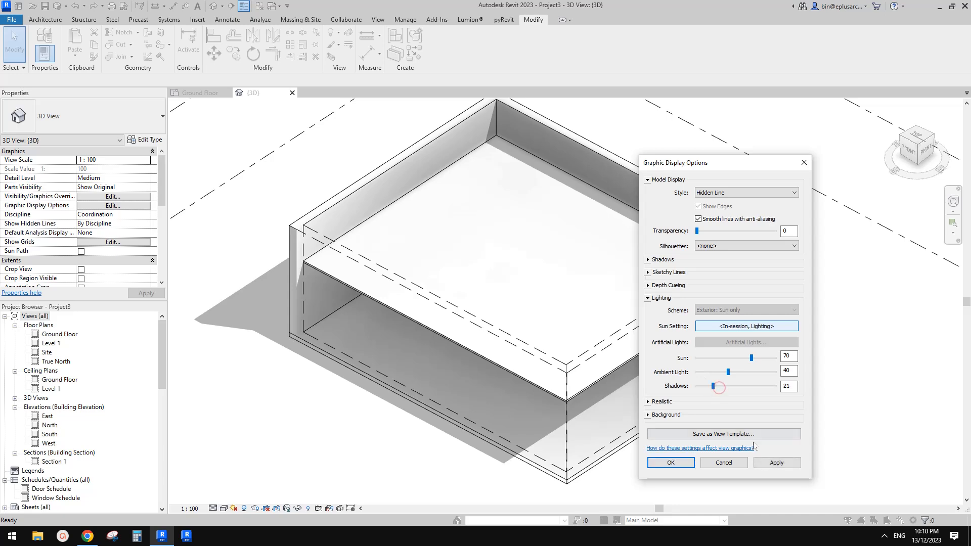
pyautogui.click(776, 463)
pyautogui.click(741, 387)
pyautogui.click(776, 462)
# Set the 3D view's shadow intensity to 30 and accept the graphic display options.
pyautogui.moveTo(792, 386); pyautogui.dragTo(777, 388)
pyautogui.write('30')
pyautogui.click(777, 463)
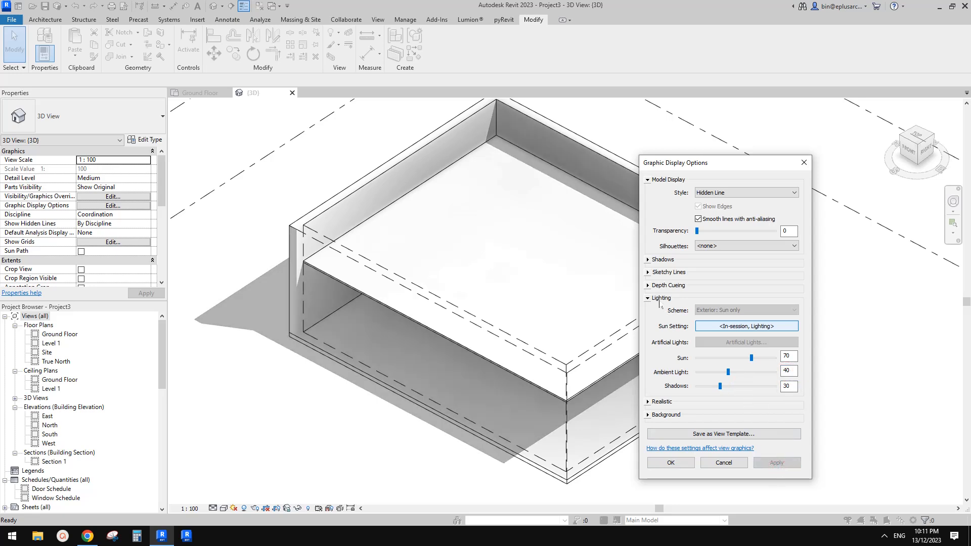
pyautogui.click(679, 463)
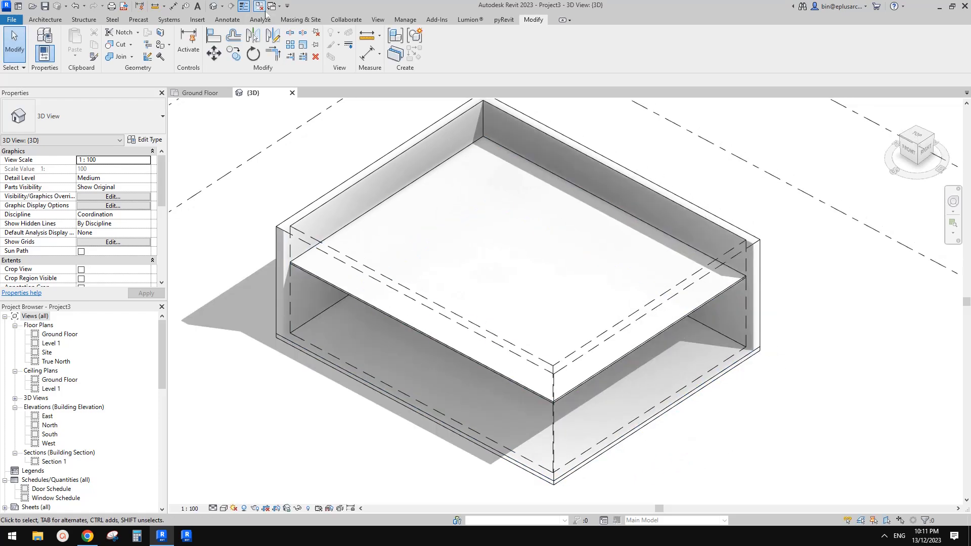
# Close Project3's open views and discard the project's changes.
pyautogui.click(226, 92)
pyautogui.click(227, 92)
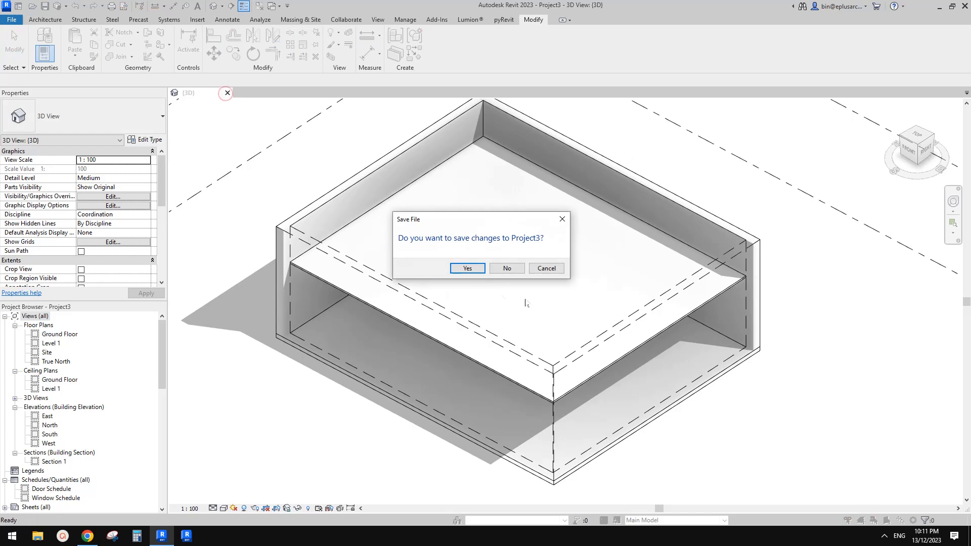
pyautogui.click(507, 268)
# Review the tower reference image in the browser document, and start a new project in Revit.
pyautogui.click(87, 536)
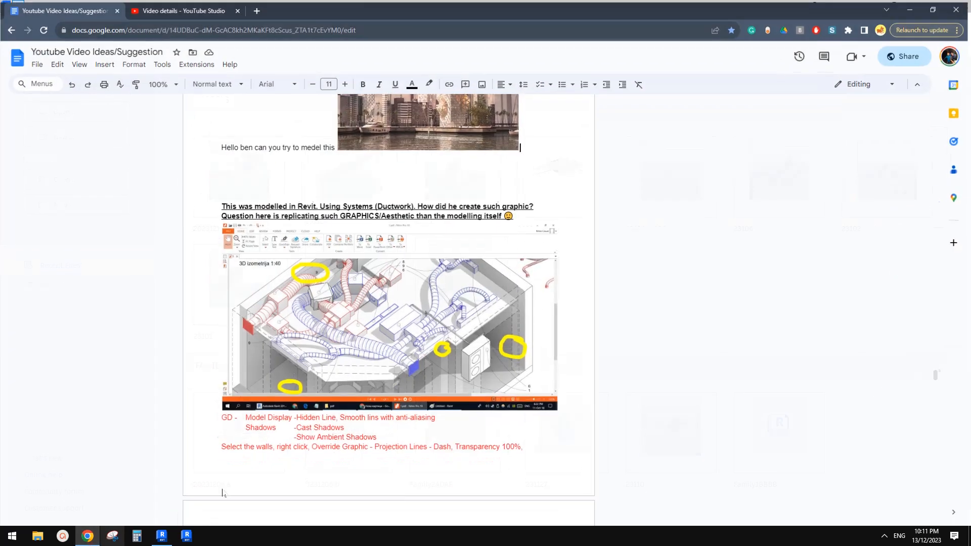
pyautogui.scroll(5, 442, 325)
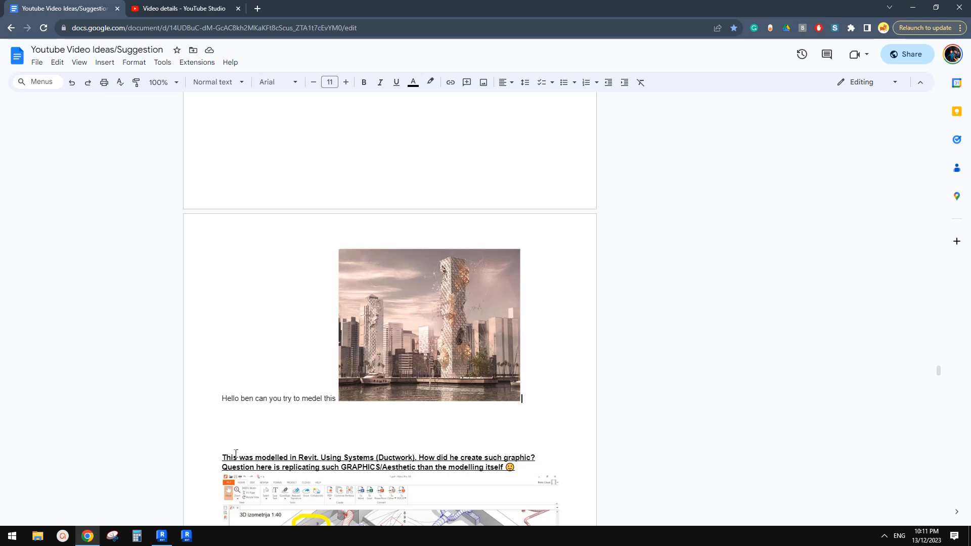
pyautogui.click(162, 536)
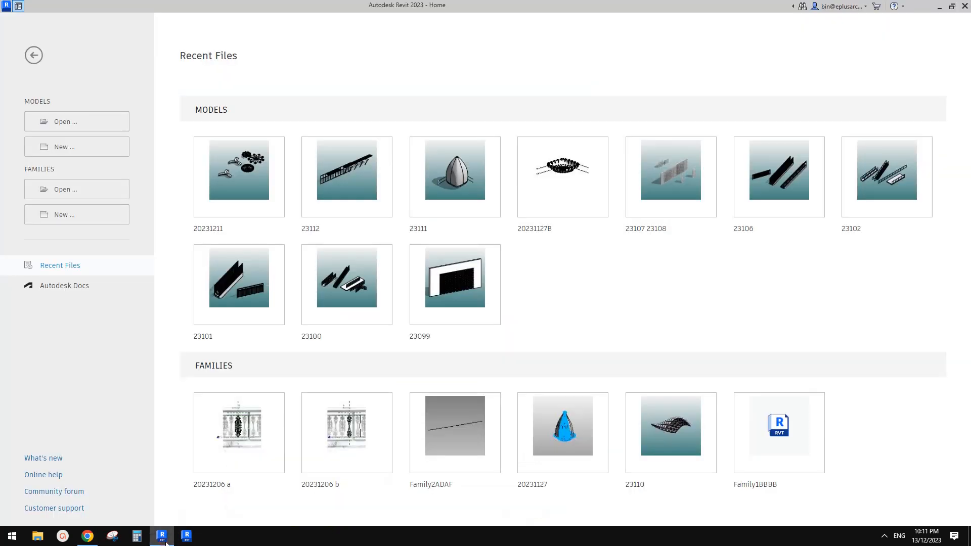
pyautogui.click(66, 151)
pyautogui.click(465, 217)
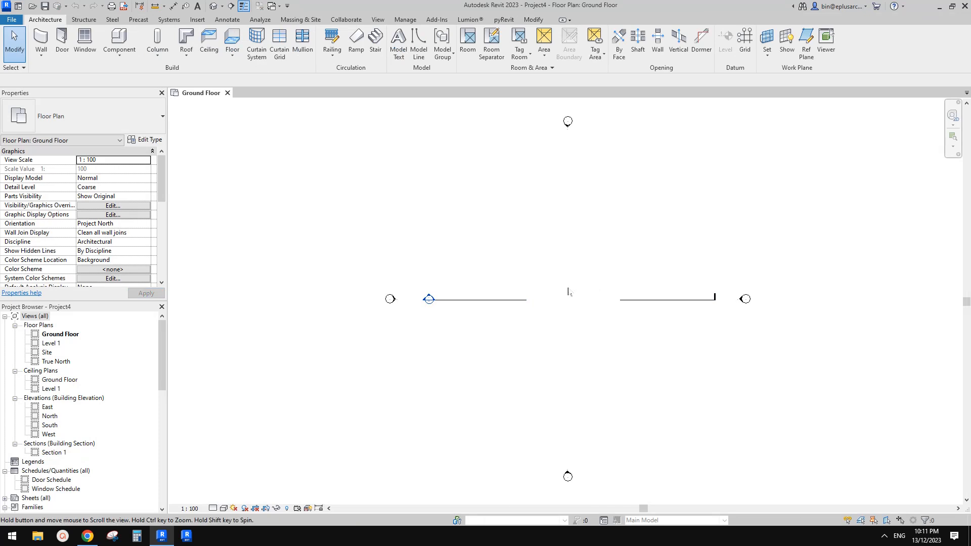
pyautogui.moveTo(569, 292); pyautogui.dragTo(551, 307, button='middle')
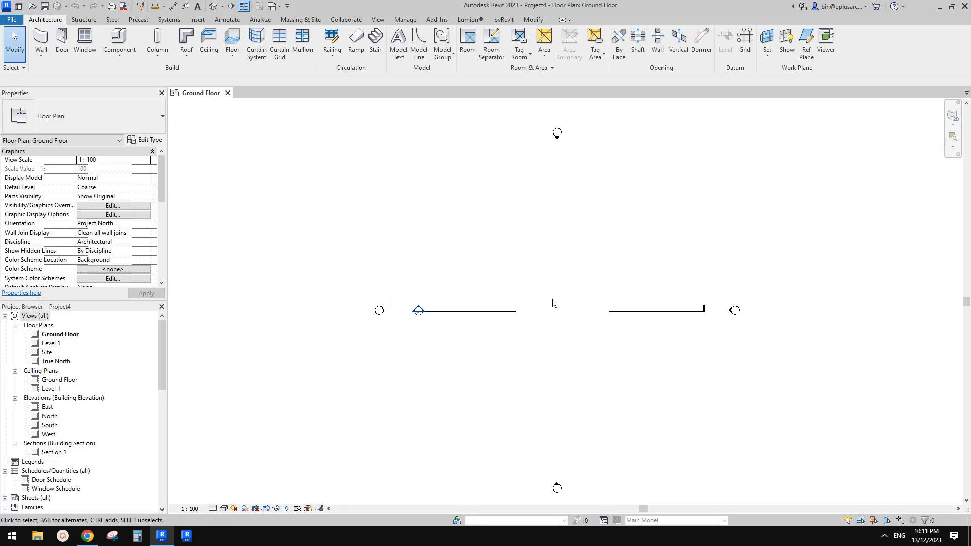
pyautogui.click(119, 53)
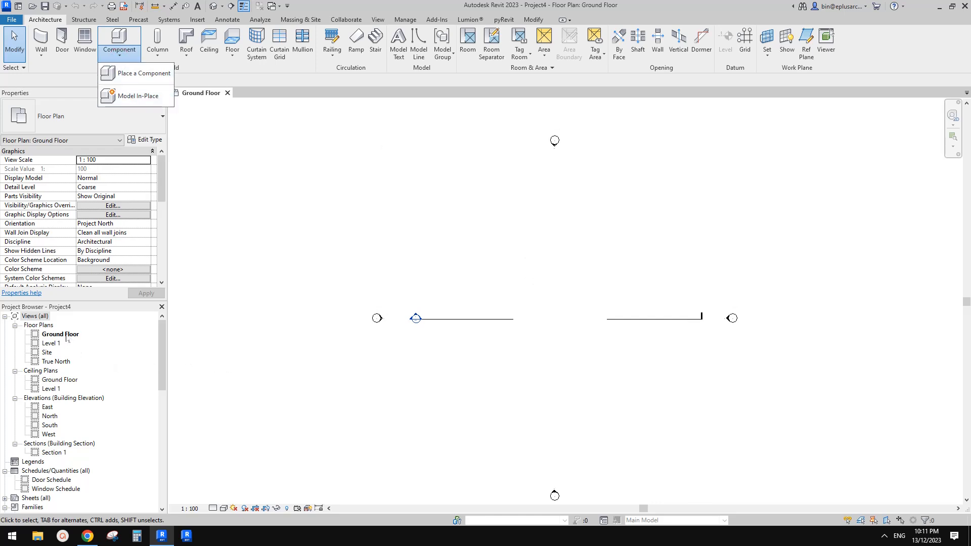
pyautogui.click(386, 268)
pyautogui.doubleClick(47, 352)
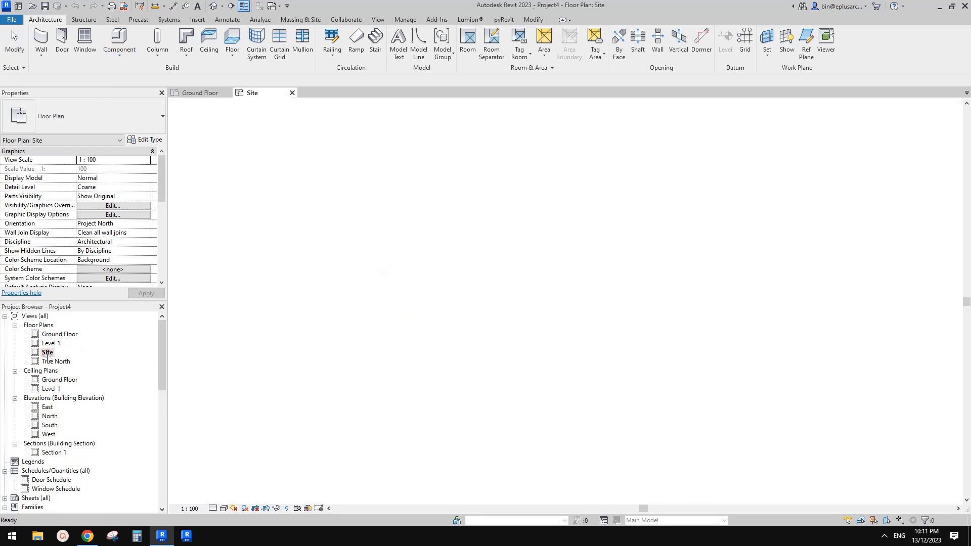
pyautogui.click(99, 52)
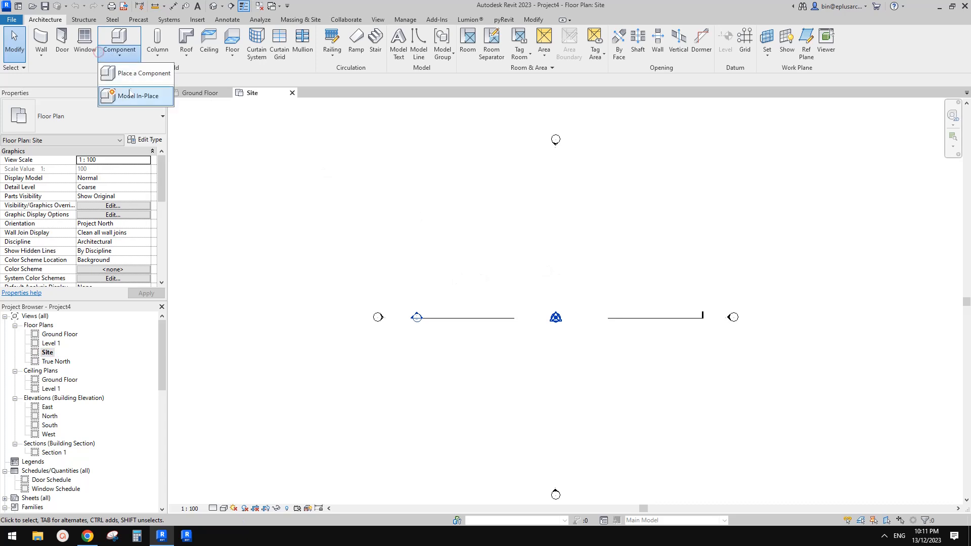
pyautogui.click(129, 96)
pyautogui.click(447, 233)
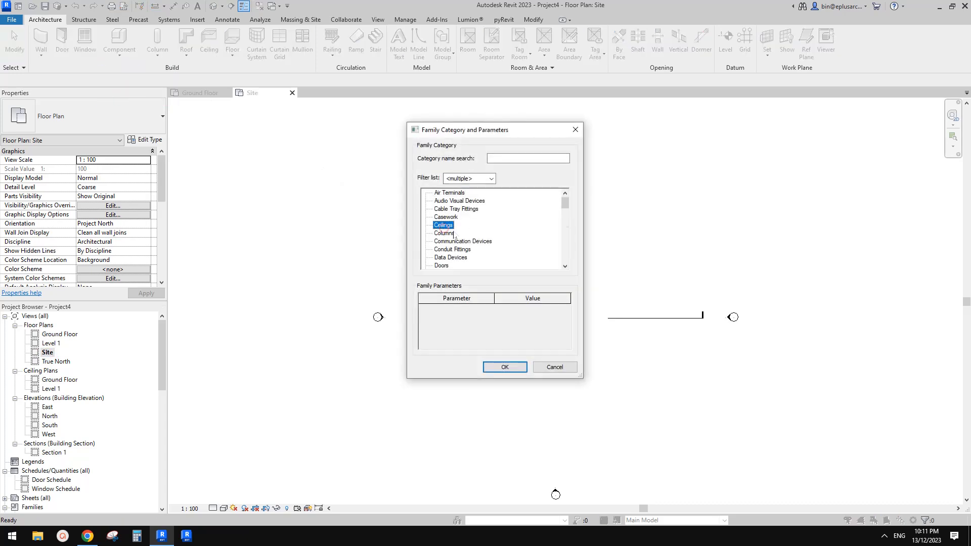
pyautogui.press('m')
pyautogui.click(510, 371)
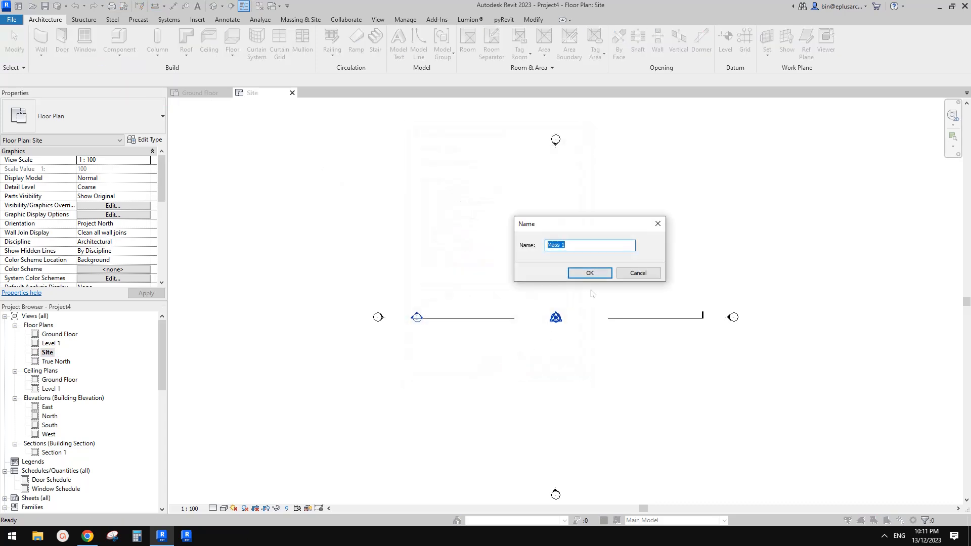
pyautogui.click(589, 273)
pyautogui.click(93, 45)
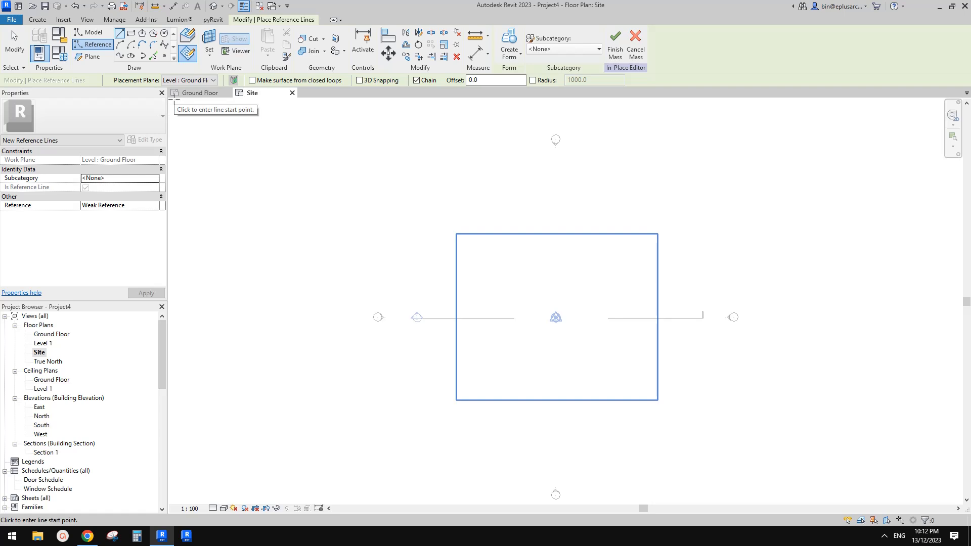
pyautogui.click(636, 46)
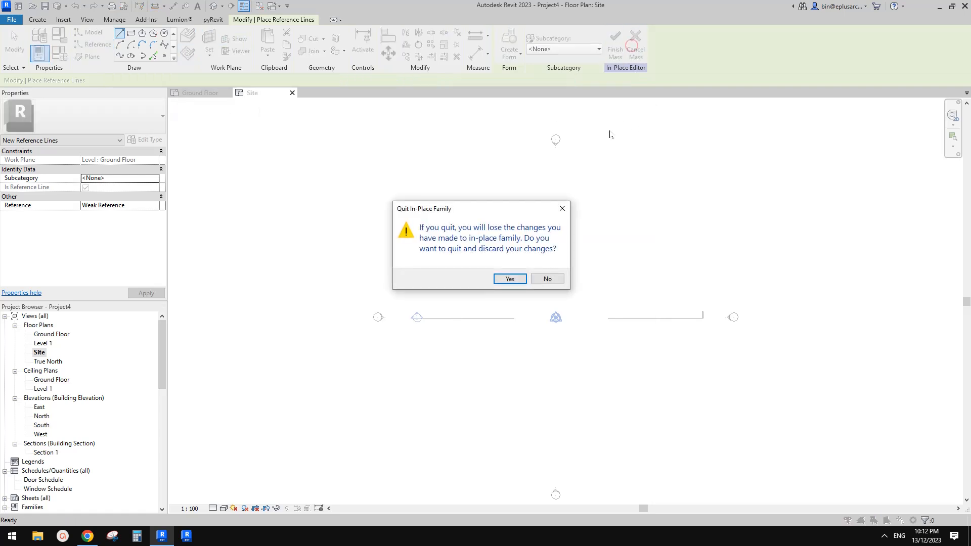
pyautogui.click(510, 279)
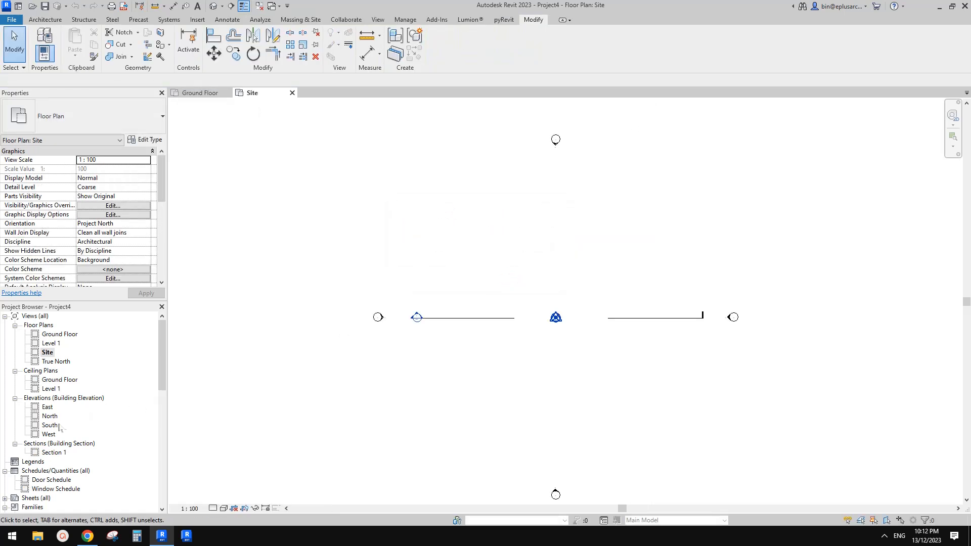
# In the South elevation, array Level 1 upward at 4000 mm spacing with 12 items in total.
pyautogui.click(53, 426)
pyautogui.doubleClick(55, 429)
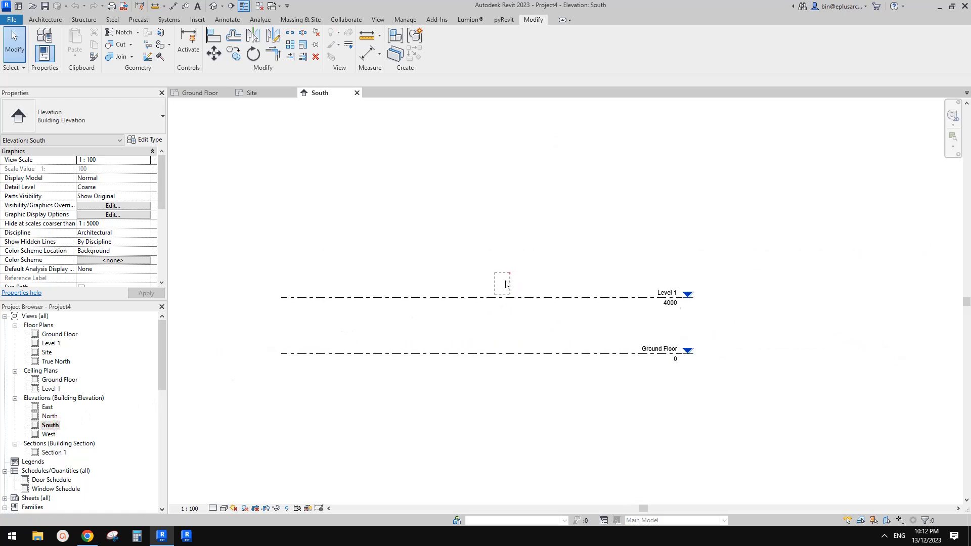
pyautogui.click(509, 273)
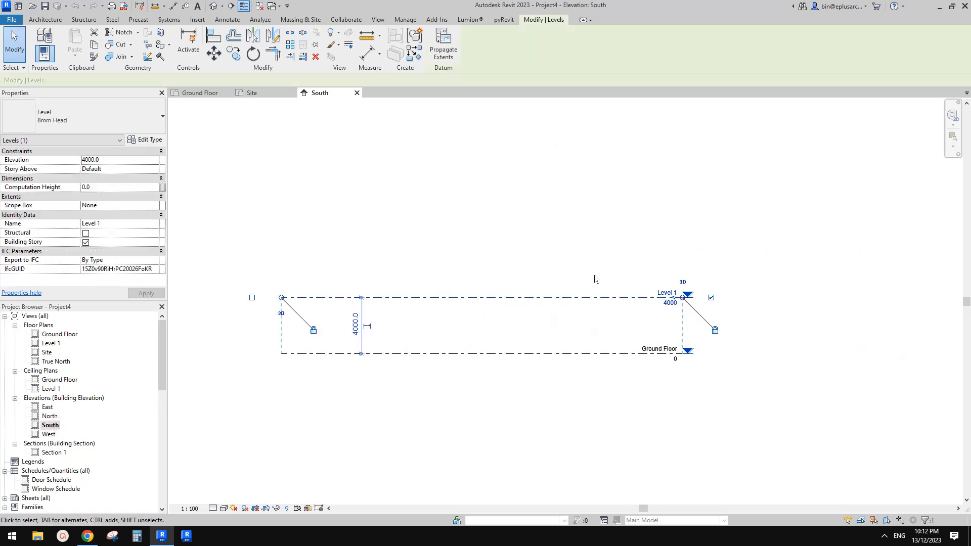
pyautogui.press('a')
pyautogui.press('r')
pyautogui.click(565, 381)
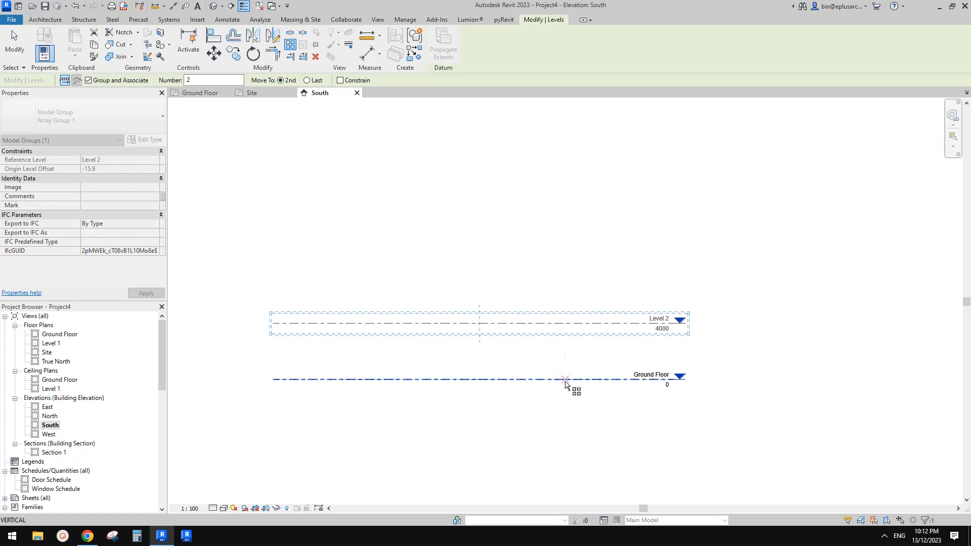
pyautogui.click(569, 326)
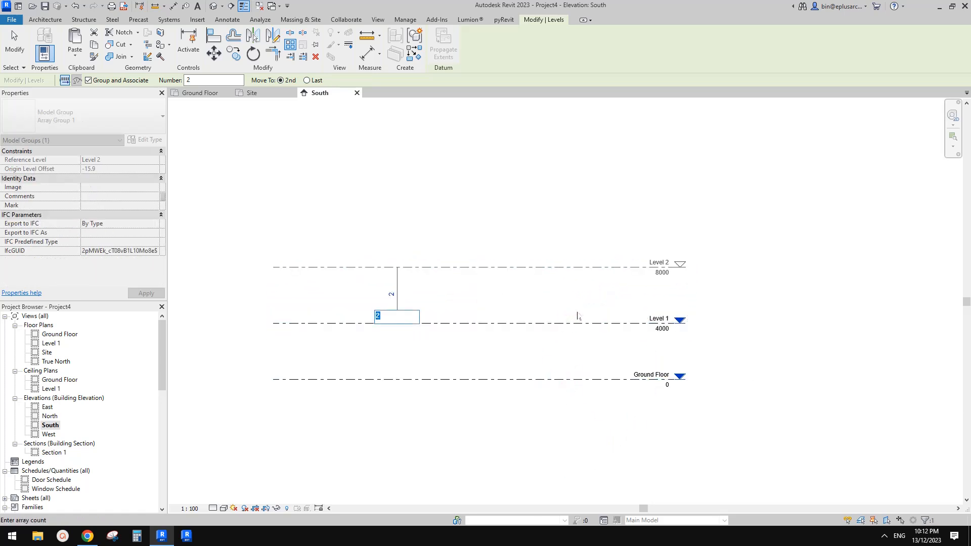
pyautogui.click(504, 222)
pyautogui.press('Escape')
pyautogui.scroll(-2, 497, 410)
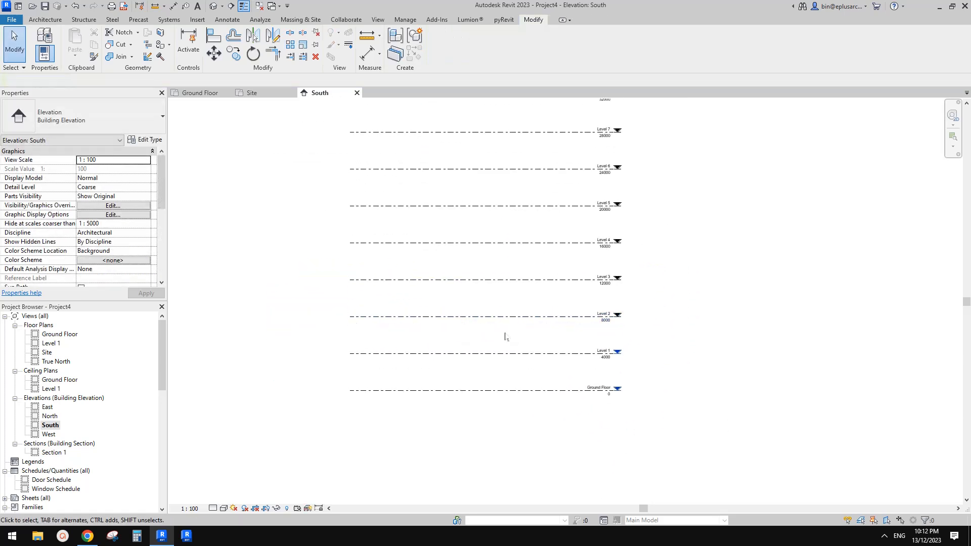
# Select all instances of the arrayed level group and ungroup them into individual levels.
pyautogui.click(544, 322)
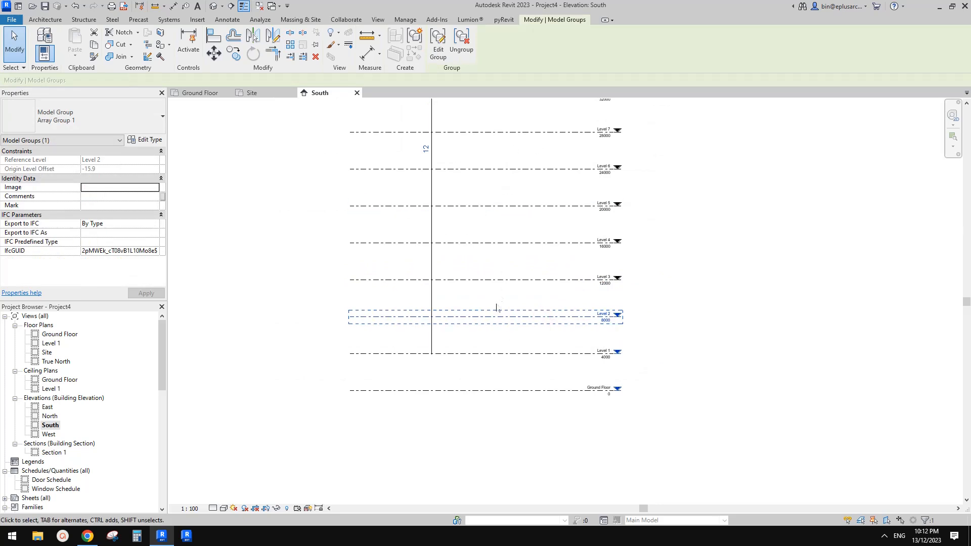
pyautogui.moveTo(524, 316); pyautogui.dragTo(525, 319, button='middle')
pyautogui.press('s')
pyautogui.press('a')
pyautogui.click(464, 55)
pyautogui.scroll(-3, 733, 206)
pyautogui.moveTo(695, 267); pyautogui.dragTo(655, 333, button='middle')
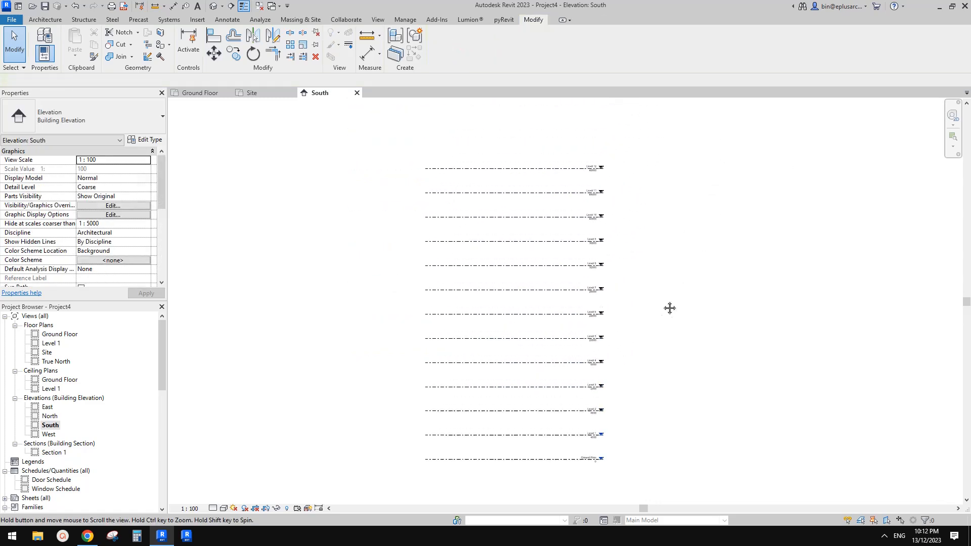
pyautogui.scroll(-1, 654, 334)
pyautogui.moveTo(650, 172); pyautogui.dragTo(468, 524)
pyautogui.click(631, 411)
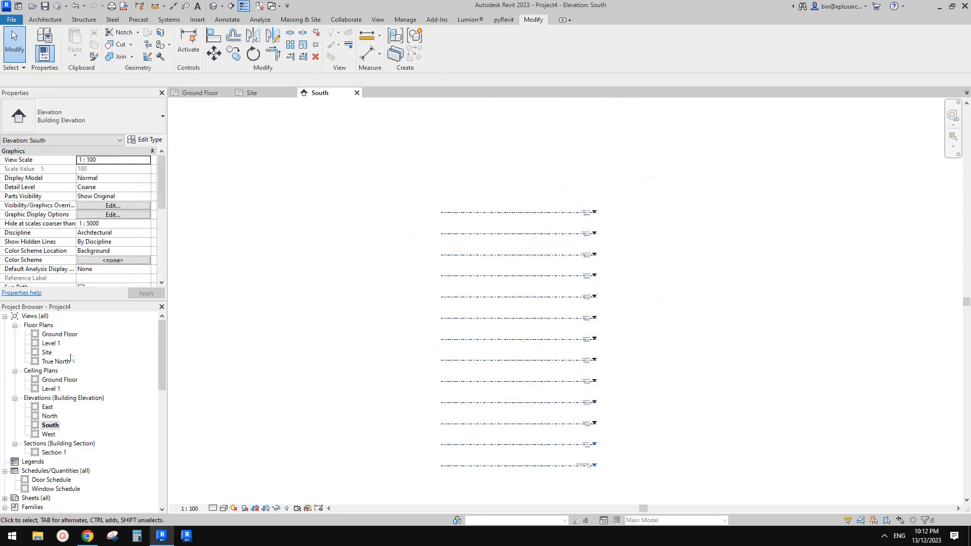
# In the Site floor plan, start an in-place model in the Mass category named Mass 1.
pyautogui.doubleClick(56, 353)
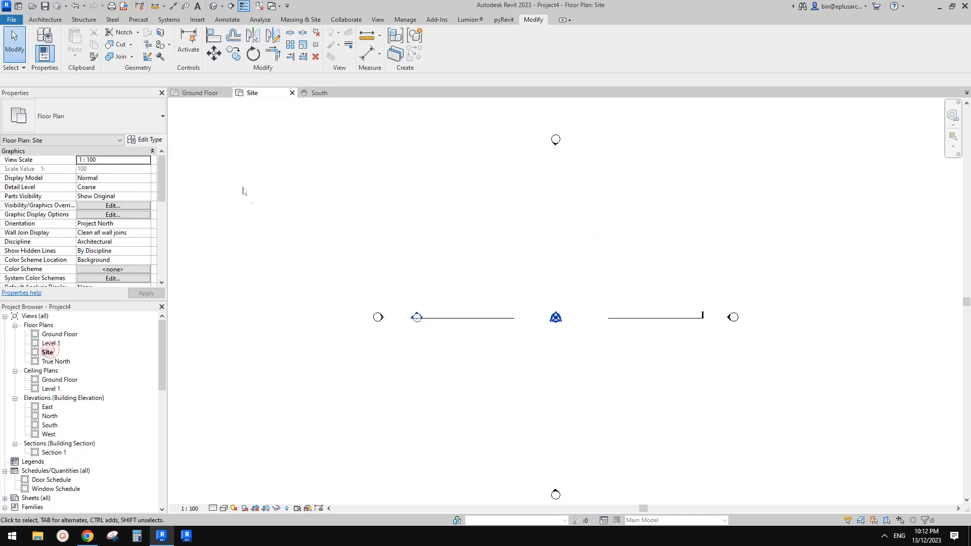
pyautogui.click(45, 19)
pyautogui.click(120, 54)
pyautogui.click(133, 93)
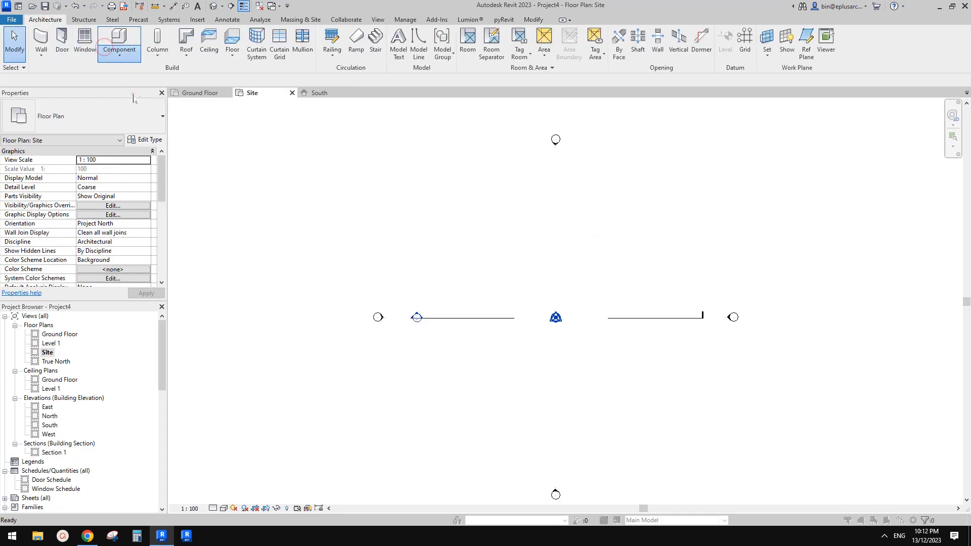
pyautogui.scroll(-5, 486, 238)
pyautogui.click(441, 257)
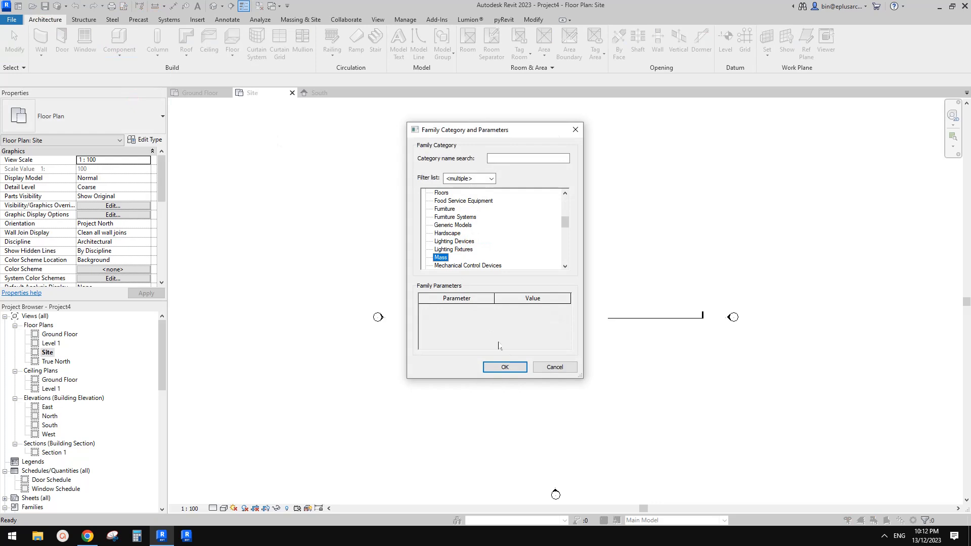
pyautogui.click(505, 367)
pyautogui.press('Return')
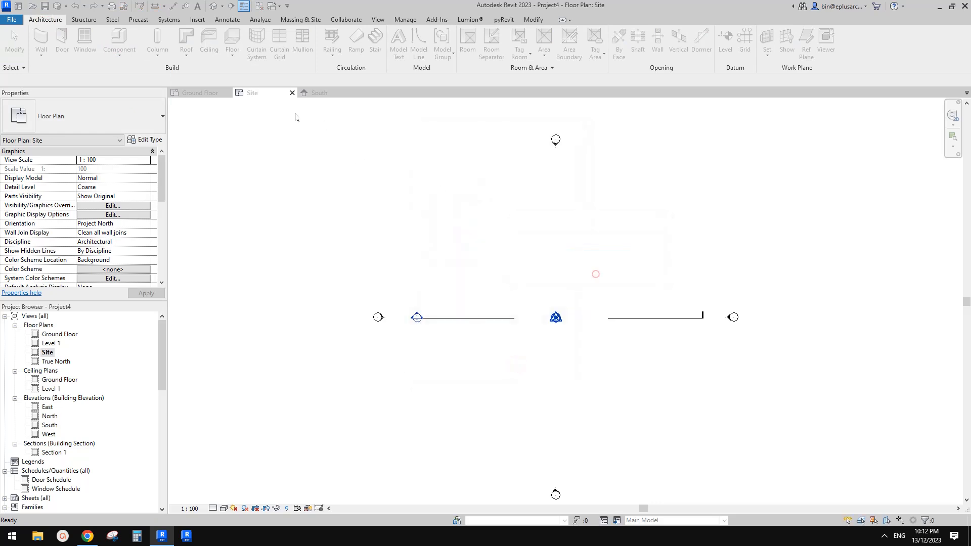
# Draw a 13000 x 13000 mm square of reference lines around the project base point on the Ground Floor level.
pyautogui.click(93, 44)
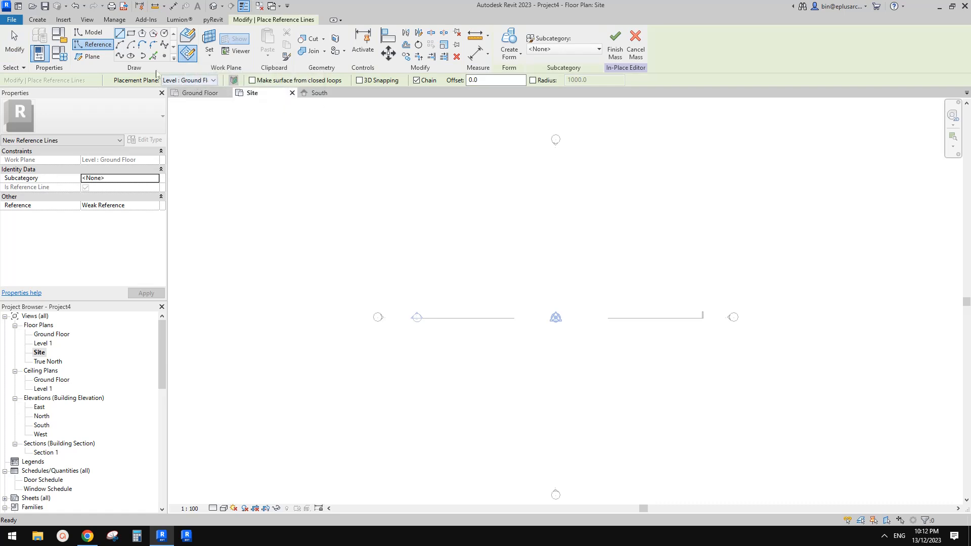
pyautogui.click(131, 33)
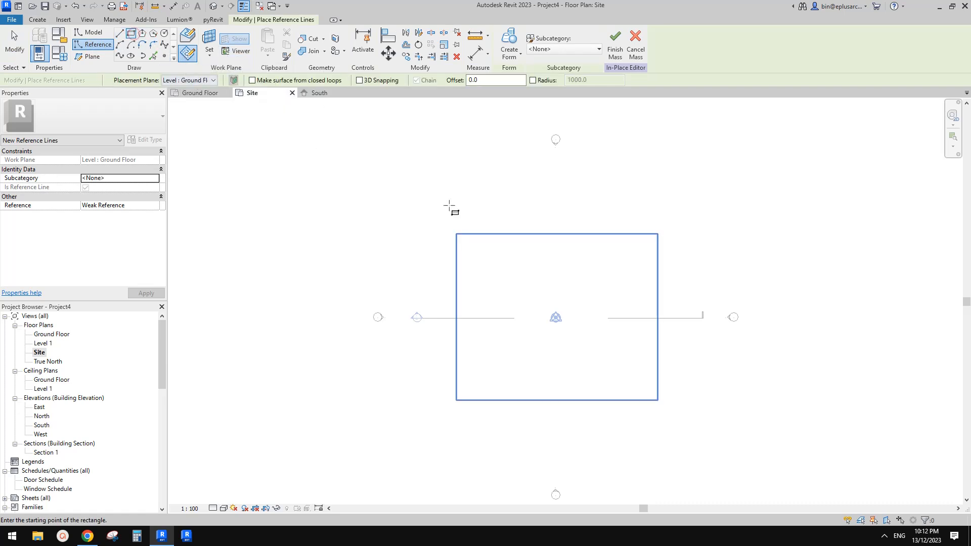
pyautogui.click(512, 274)
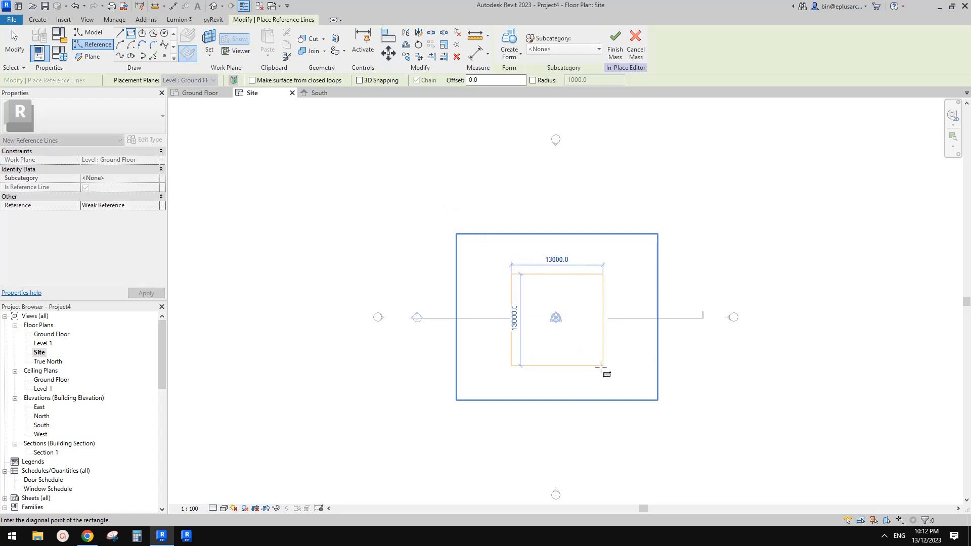
pyautogui.click(604, 366)
pyautogui.press('Escape')
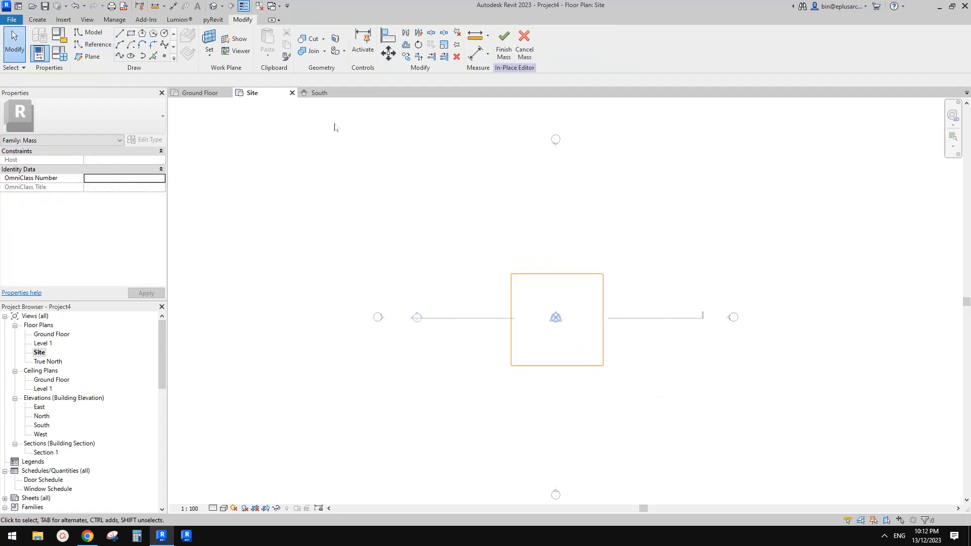
# In the default 3D view, create a solid form from the square of reference lines on the Ground Floor level.
pyautogui.click(214, 7)
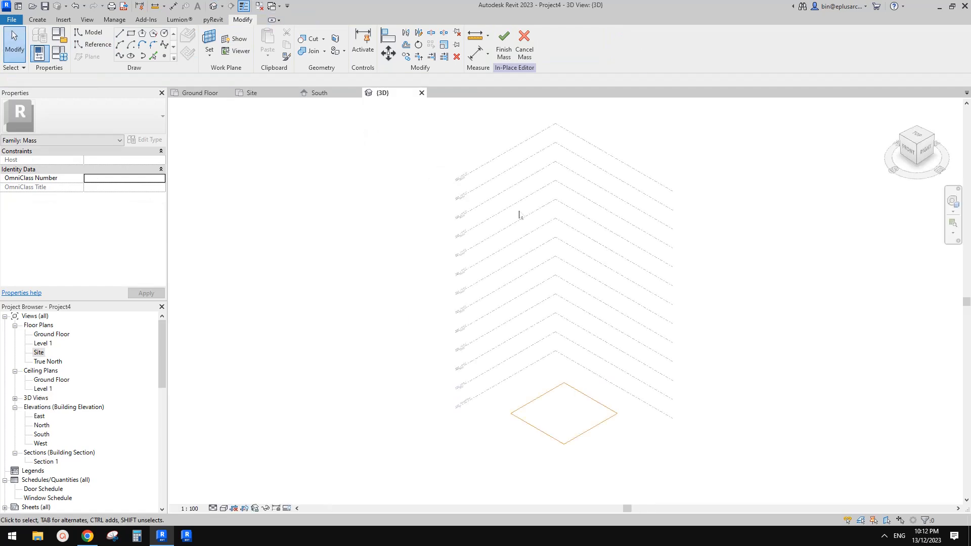
pyautogui.scroll(2, 588, 360)
pyautogui.click(567, 372)
pyautogui.keyDown('shift'); pyautogui.moveTo(617, 412); pyautogui.dragTo(289, 460, button='middle'); pyautogui.keyUp('shift')
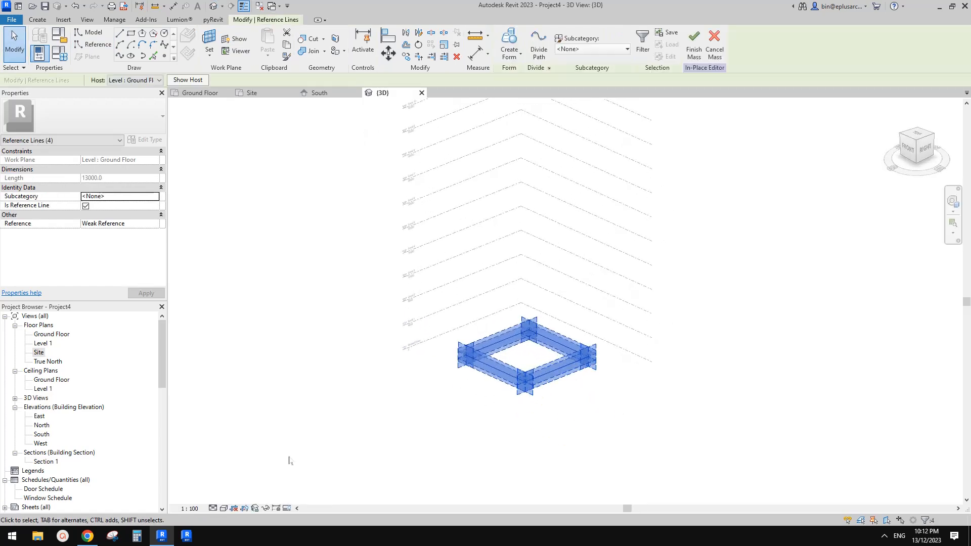
pyautogui.click(87, 535)
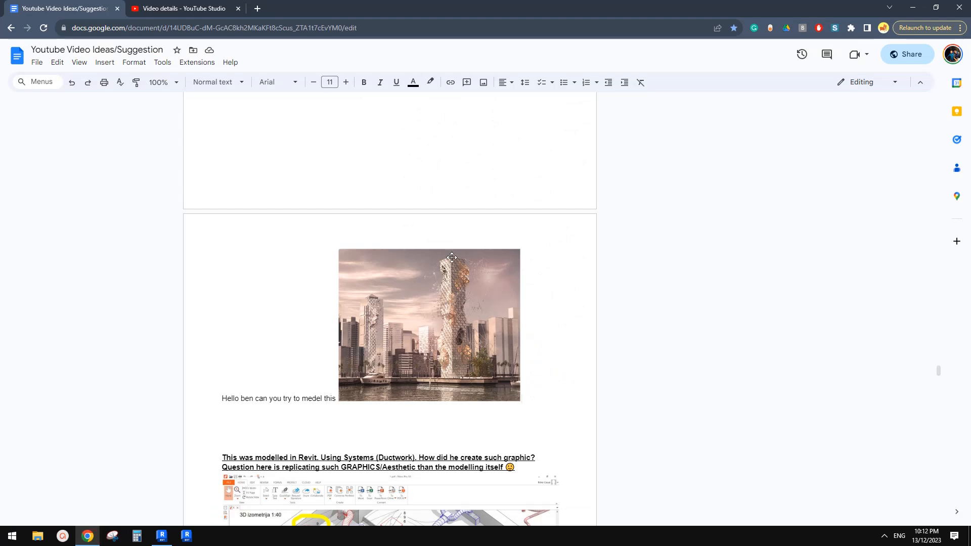
pyautogui.click(162, 535)
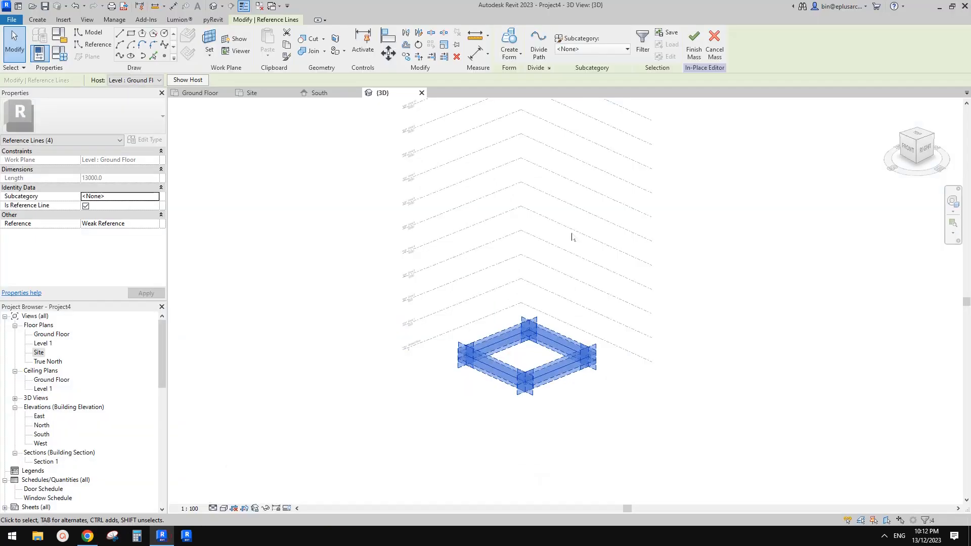
pyautogui.scroll(-1, 521, 258)
pyautogui.moveTo(525, 168); pyautogui.dragTo(505, 233, button='middle')
pyautogui.moveTo(499, 277); pyautogui.dragTo(499, 282, button='middle')
pyautogui.click(512, 38)
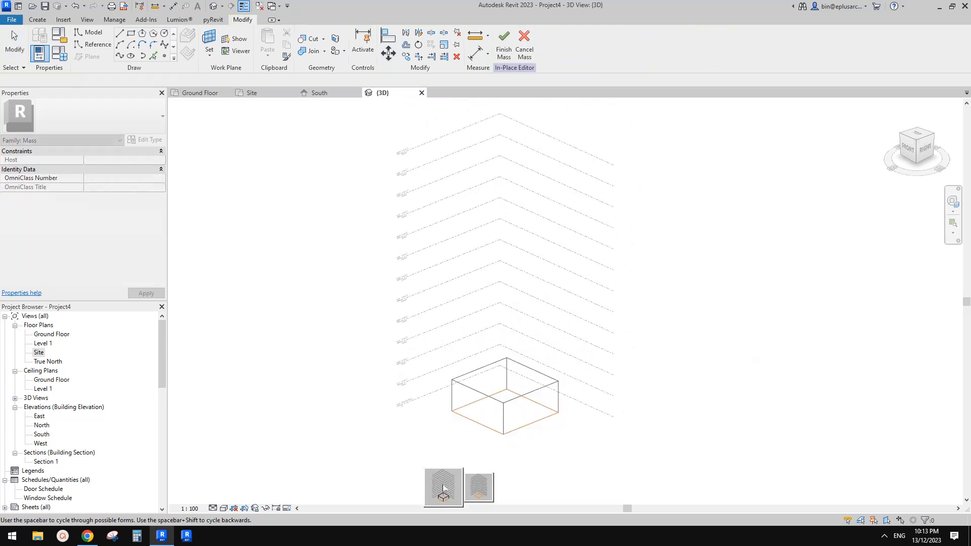
pyautogui.click(442, 485)
# Stretch the top face of the solid form upward to a height of 48000 mm.
pyautogui.scroll(-2, 572, 372)
pyautogui.moveTo(572, 373); pyautogui.dragTo(586, 376, button='middle')
pyautogui.keyDown('shift'); pyautogui.moveTo(583, 409); pyautogui.dragTo(604, 410, button='middle'); pyautogui.keyUp('shift')
pyautogui.moveTo(540, 365); pyautogui.dragTo(545, 192)
pyautogui.click(676, 203)
pyautogui.keyDown('shift'); pyautogui.moveTo(679, 309); pyautogui.dragTo(674, 284, button='middle'); pyautogui.keyUp('shift')
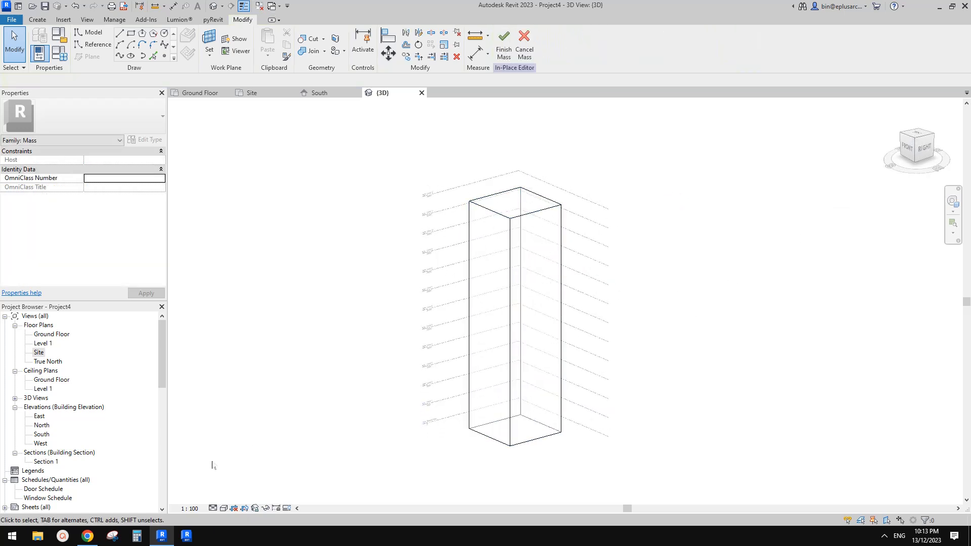
# Compare the tower mass and its side face with the reference tower image in the Google Docs suggestions document.
pyautogui.click(88, 537)
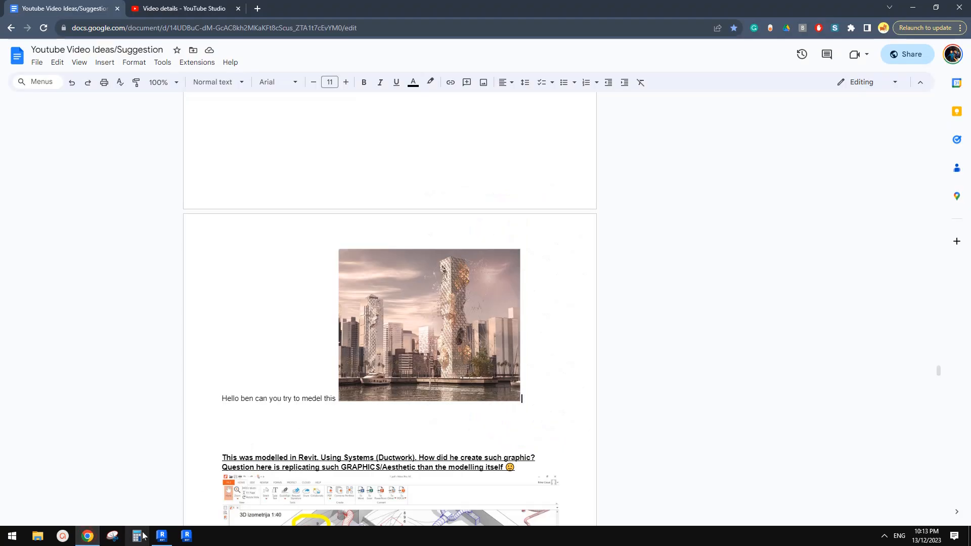
pyautogui.click(162, 535)
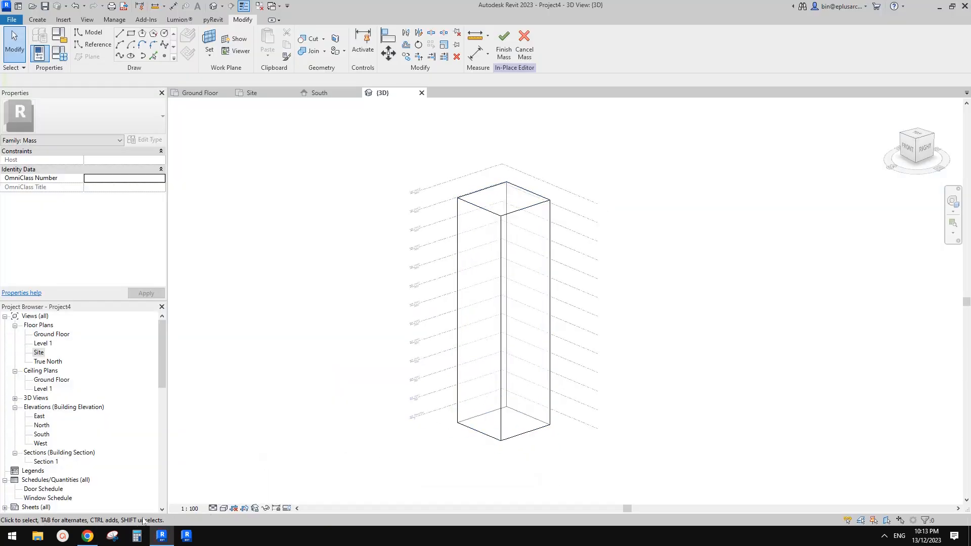
pyautogui.click(87, 536)
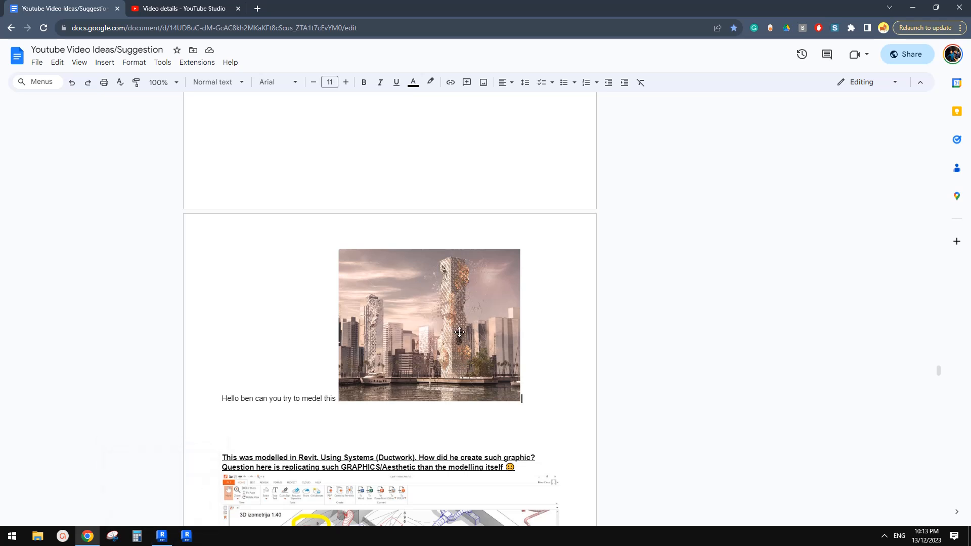
pyautogui.click(163, 538)
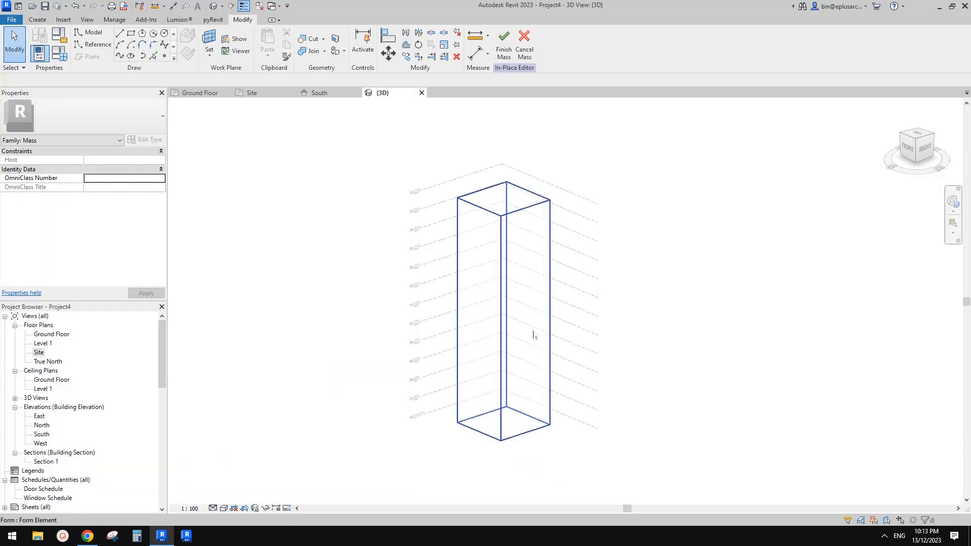
pyautogui.click(87, 536)
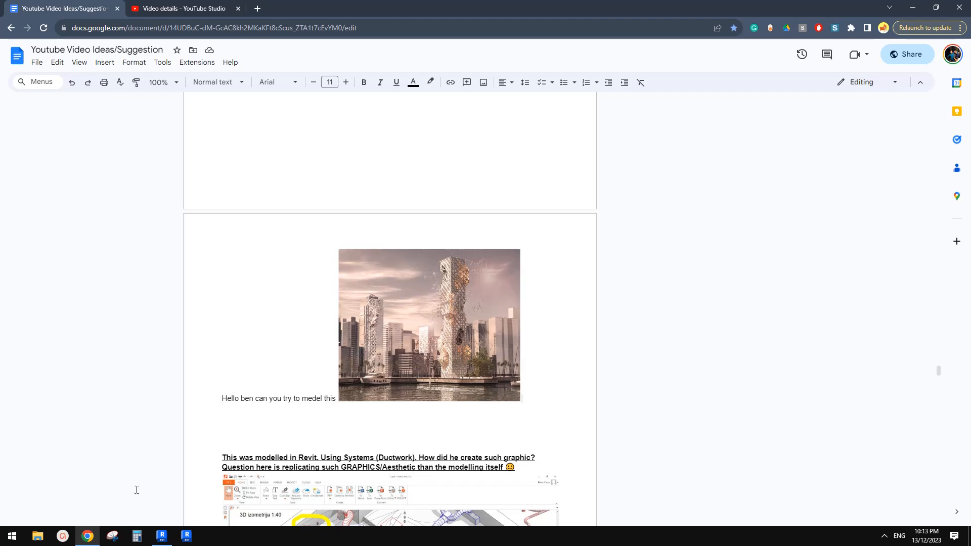
pyautogui.click(162, 536)
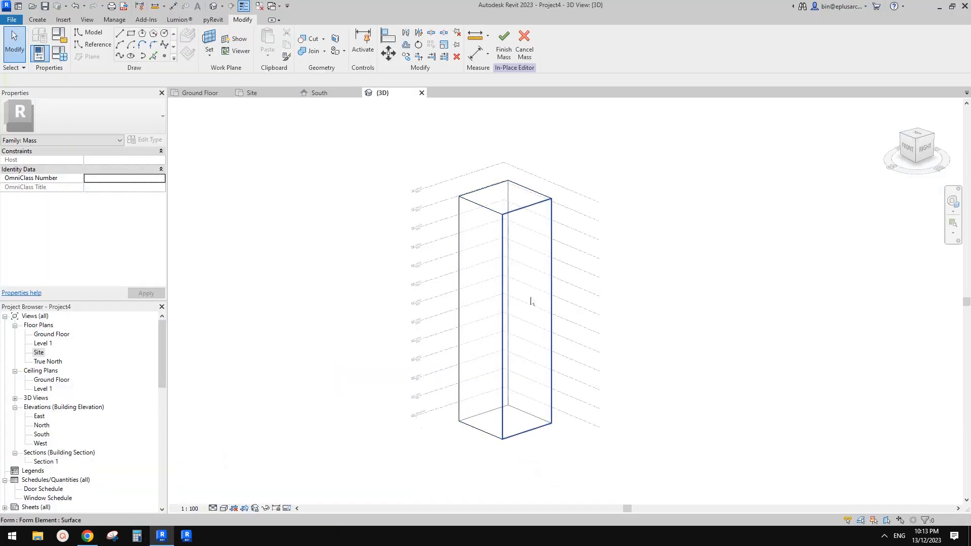
pyautogui.click(549, 247)
pyautogui.keyDown('shift'); pyautogui.moveTo(531, 333); pyautogui.dragTo(556, 248, button='middle'); pyautogui.keyUp('shift')
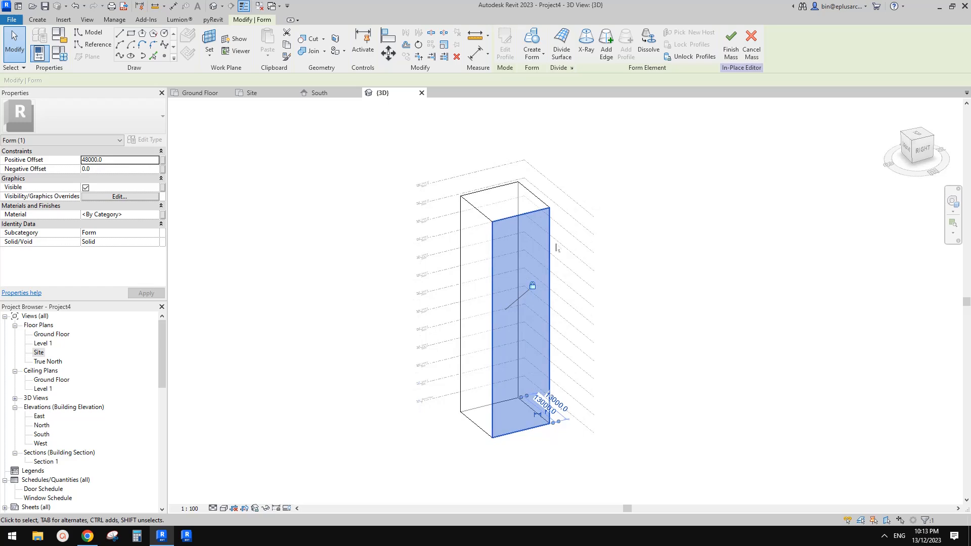
pyautogui.press('Escape')
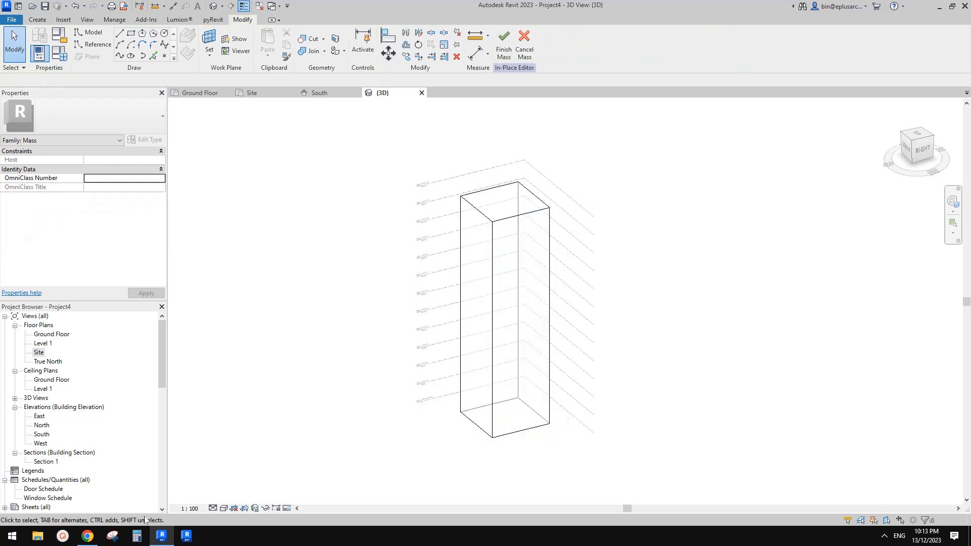
pyautogui.click(97, 537)
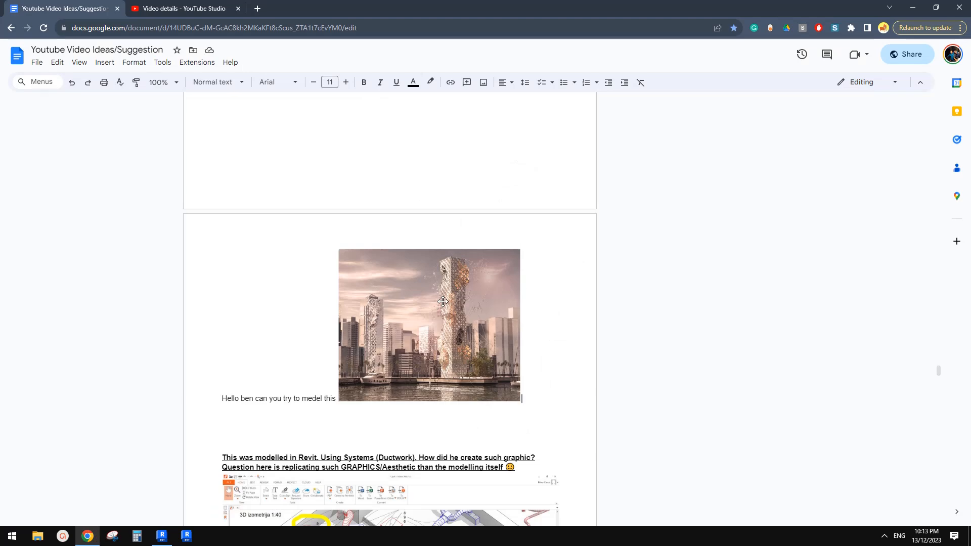
pyautogui.click(163, 535)
# Draw a straight reference line about 5000 mm long on the Ground Floor level, beside the base of the tower mass.
pyautogui.keyDown('shift'); pyautogui.moveTo(503, 380); pyautogui.dragTo(552, 378, button='middle'); pyautogui.keyUp('shift')
pyautogui.moveTo(397, 307); pyautogui.dragTo(419, 279, button='middle')
pyautogui.click(93, 45)
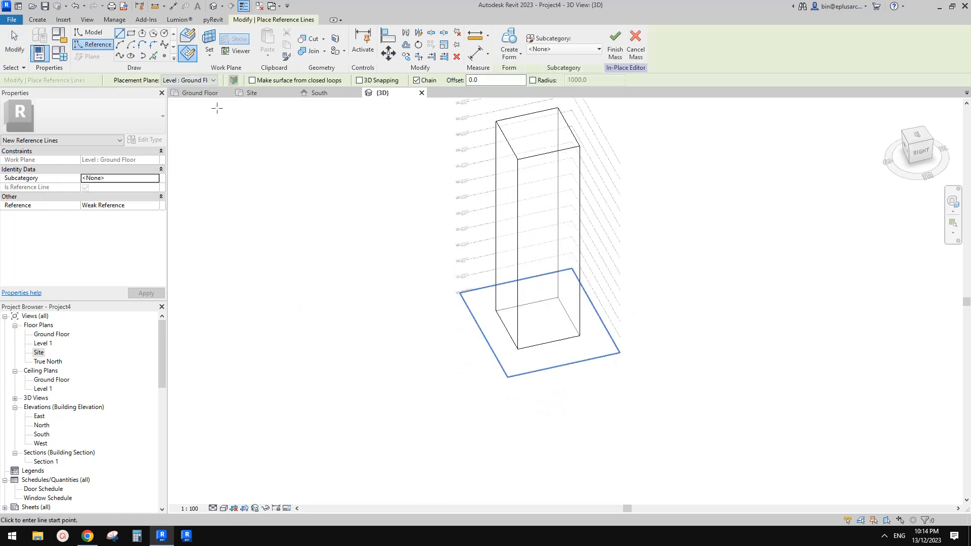
pyautogui.keyDown('shift'); pyautogui.moveTo(354, 213); pyautogui.dragTo(414, 283, button='middle'); pyautogui.keyUp('shift')
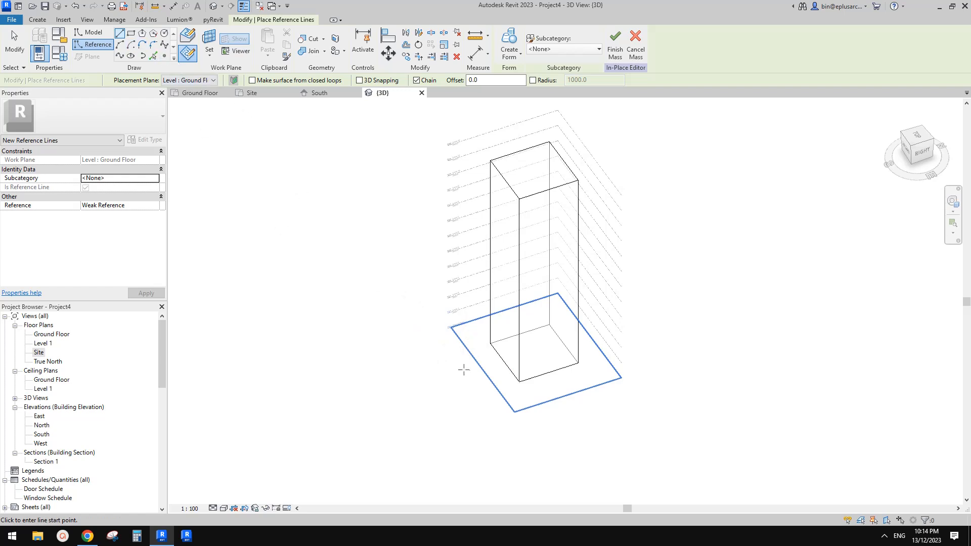
pyautogui.moveTo(550, 424); pyautogui.dragTo(500, 399, button='middle')
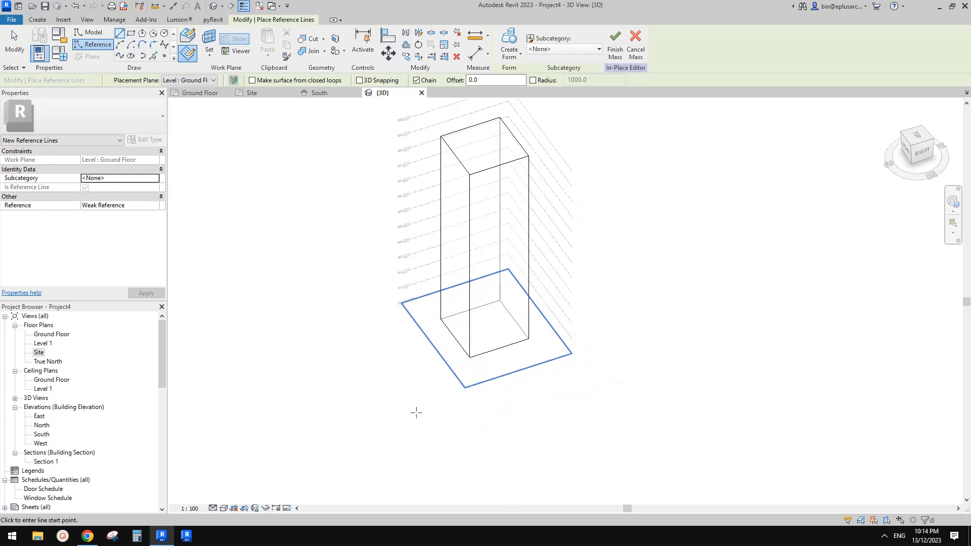
pyautogui.scroll(2, 445, 396)
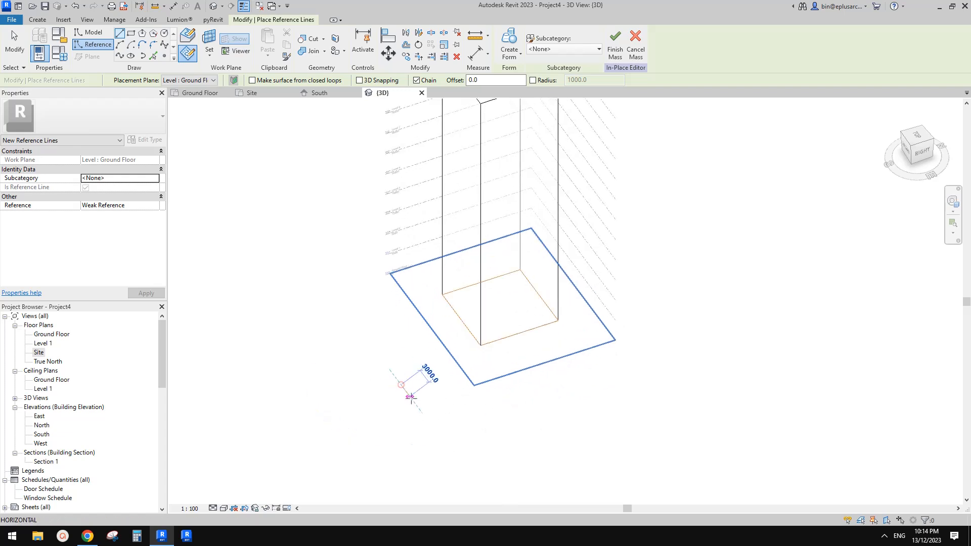
pyautogui.click(401, 386)
pyautogui.click(416, 404)
pyautogui.press('Escape')
pyautogui.press('Escape')
pyautogui.click(408, 395)
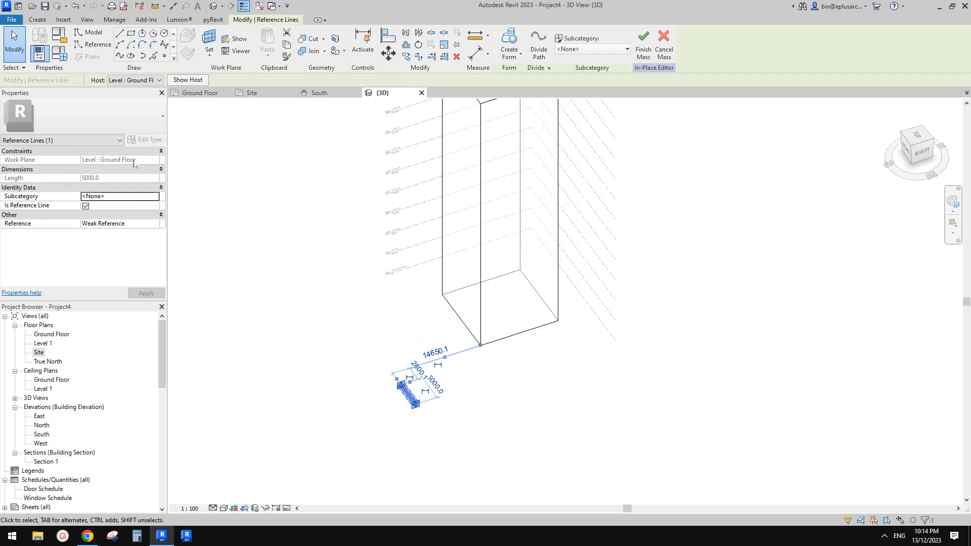
pyautogui.press('Escape')
pyautogui.moveTo(431, 381); pyautogui.dragTo(439, 379, button='middle')
pyautogui.scroll(-1, 331, 252)
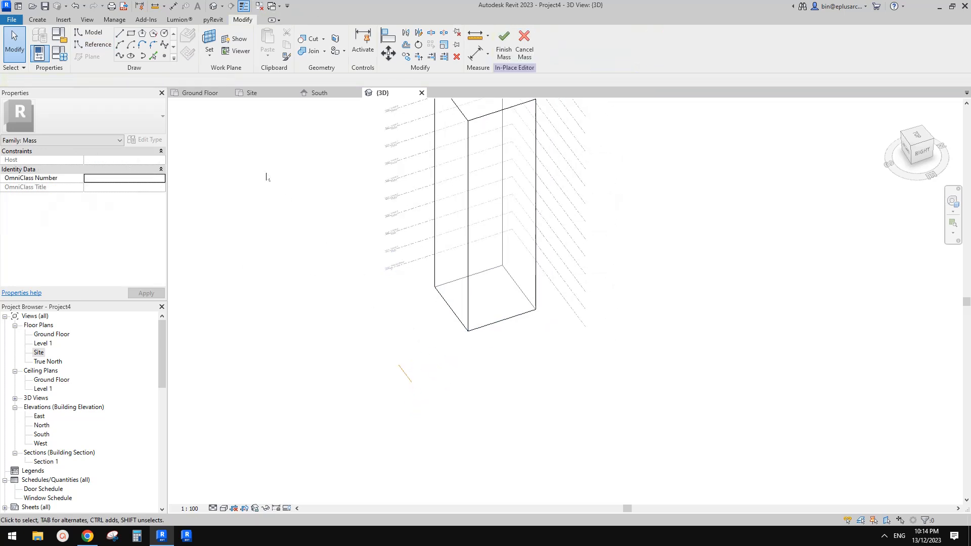
# Set the work plane to the plane of the short reference line beside the tower base.
pyautogui.click(211, 39)
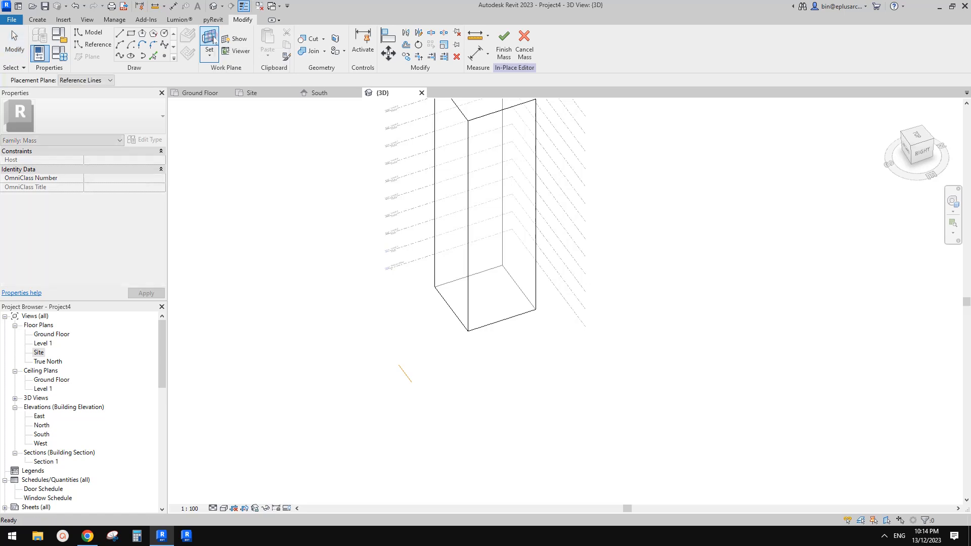
pyautogui.click(94, 82)
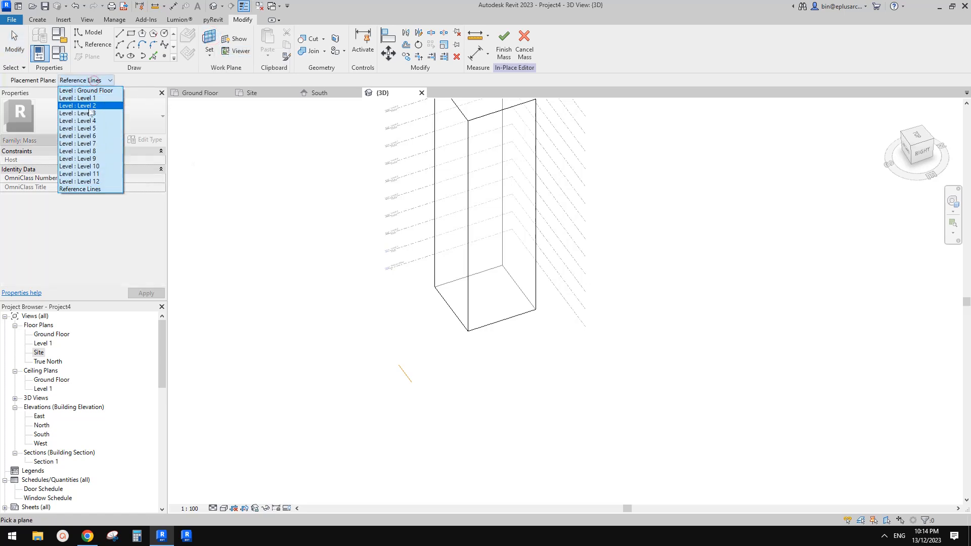
pyautogui.click(322, 90)
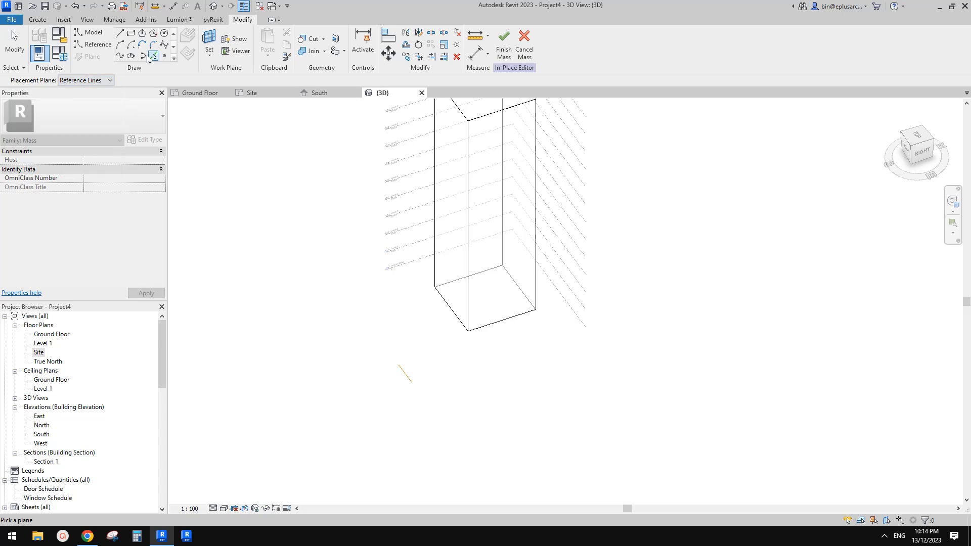
pyautogui.click(211, 39)
pyautogui.click(96, 81)
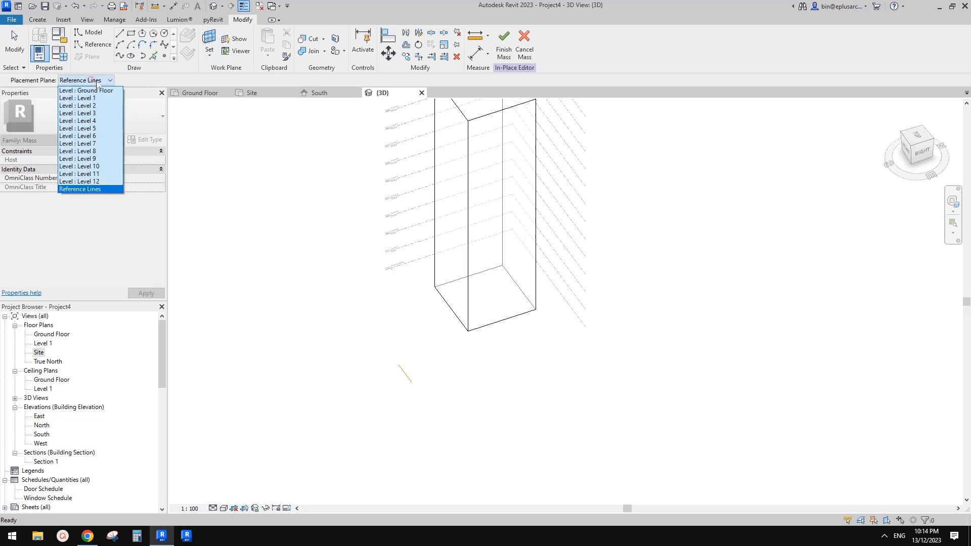
pyautogui.click(98, 190)
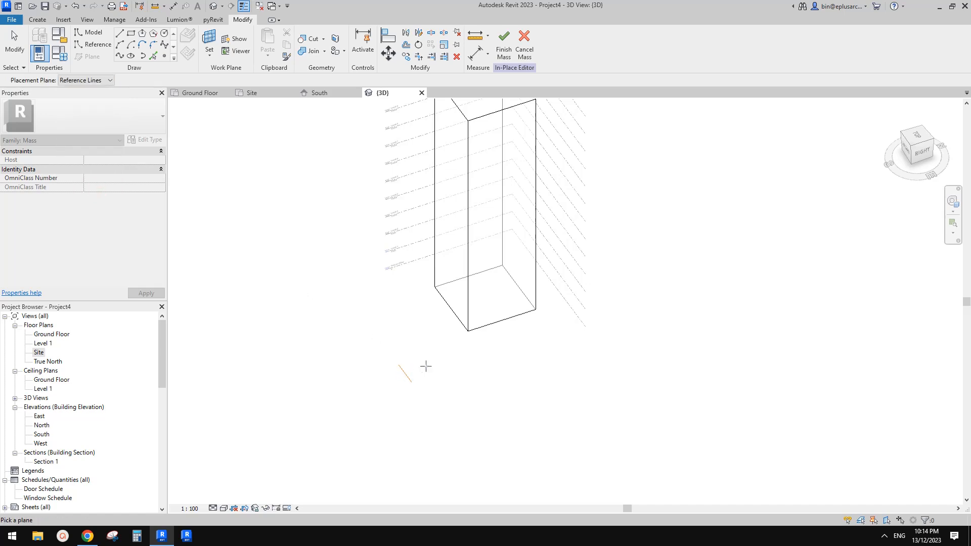
pyautogui.click(406, 377)
pyautogui.scroll(1, 405, 377)
pyautogui.moveTo(402, 379); pyautogui.dragTo(420, 384, button='middle')
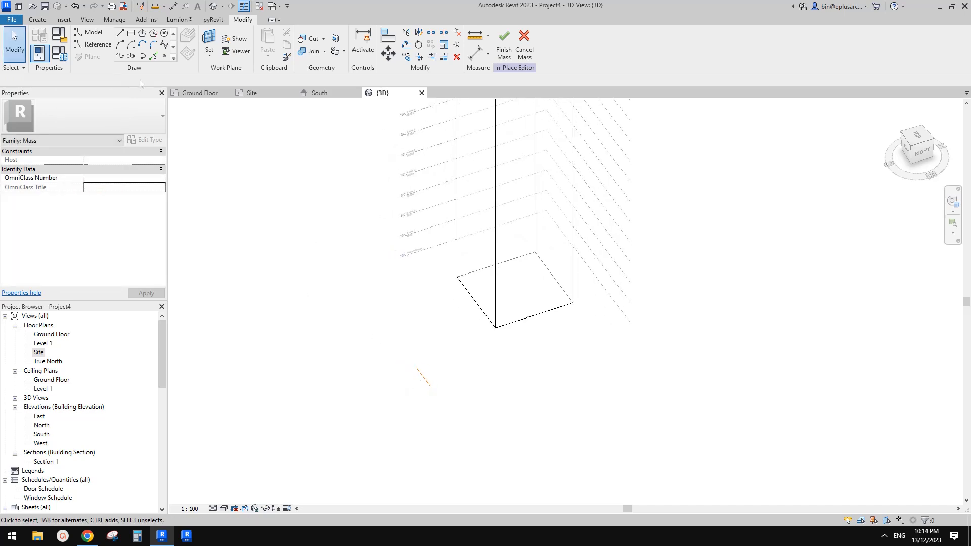
# Draw a 180° center-ends arc with a radius of about 4600 mm around the short line's midpoint and make it a reference line.
pyautogui.click(131, 46)
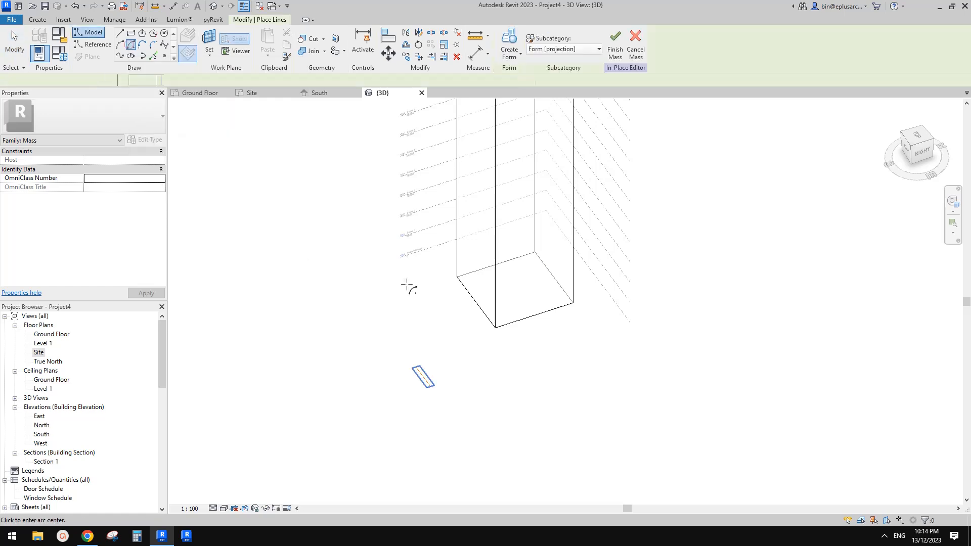
pyautogui.click(424, 378)
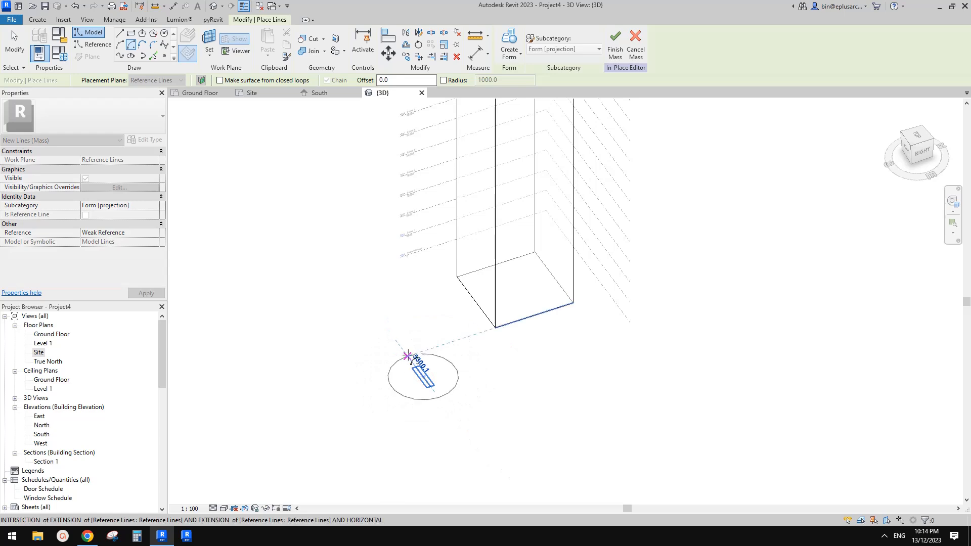
pyautogui.scroll(1, 408, 354)
pyautogui.click(407, 356)
pyautogui.click(454, 415)
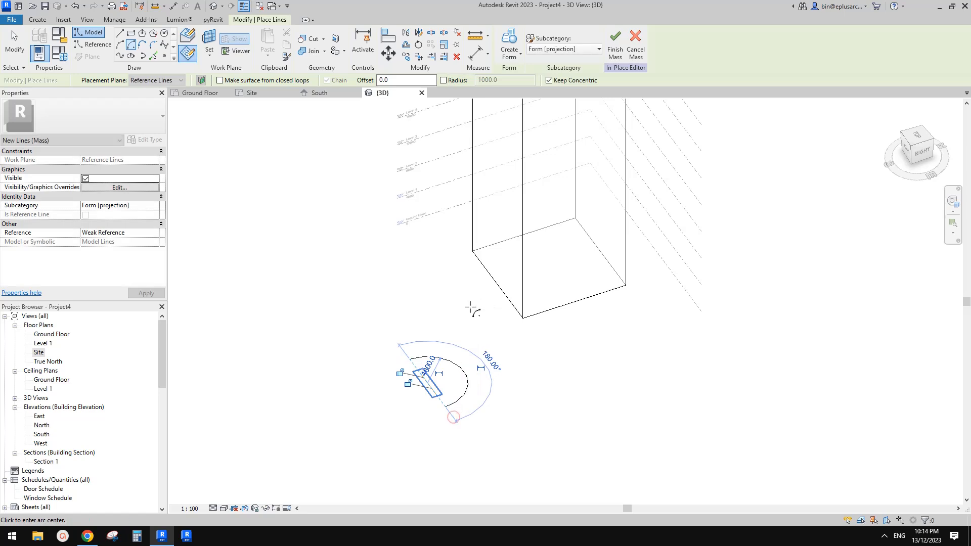
pyautogui.press('Escape')
pyautogui.press('Escape')
pyautogui.click(464, 375)
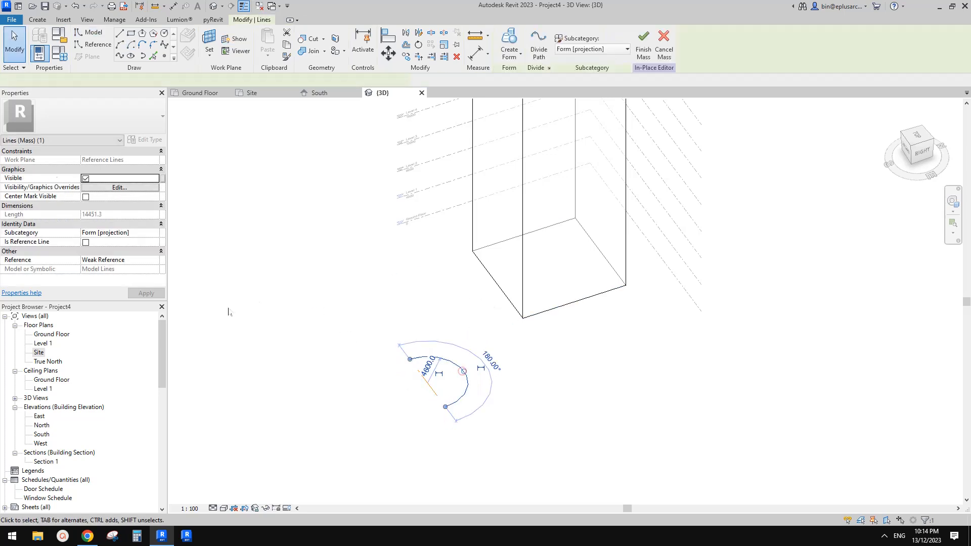
pyautogui.click(85, 242)
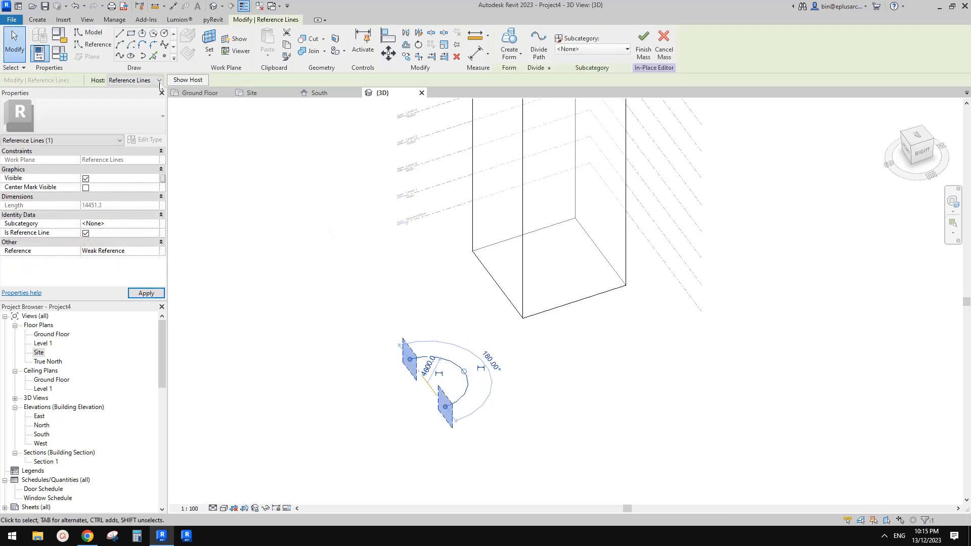
# Close the semicircle with a straight reference line between the two arc ends.
pyautogui.click(119, 35)
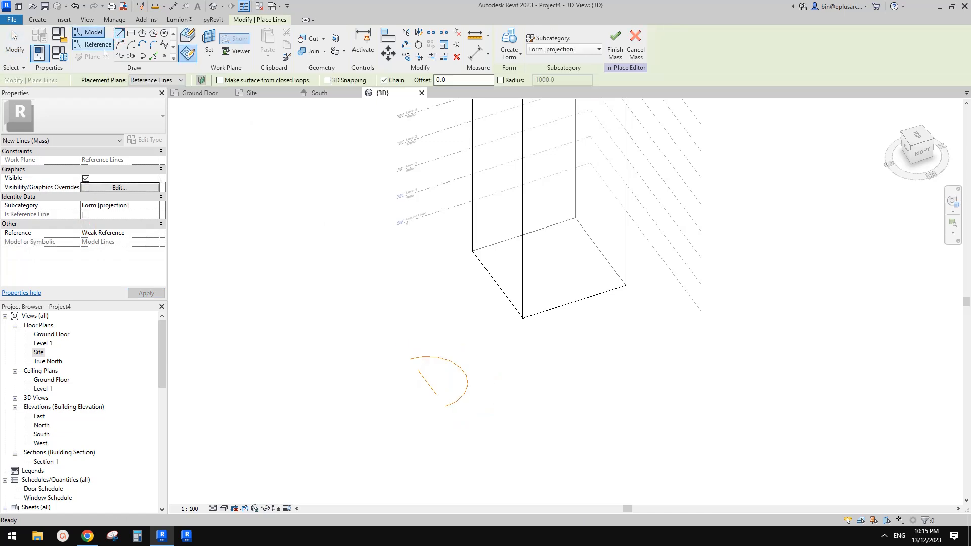
pyautogui.click(119, 34)
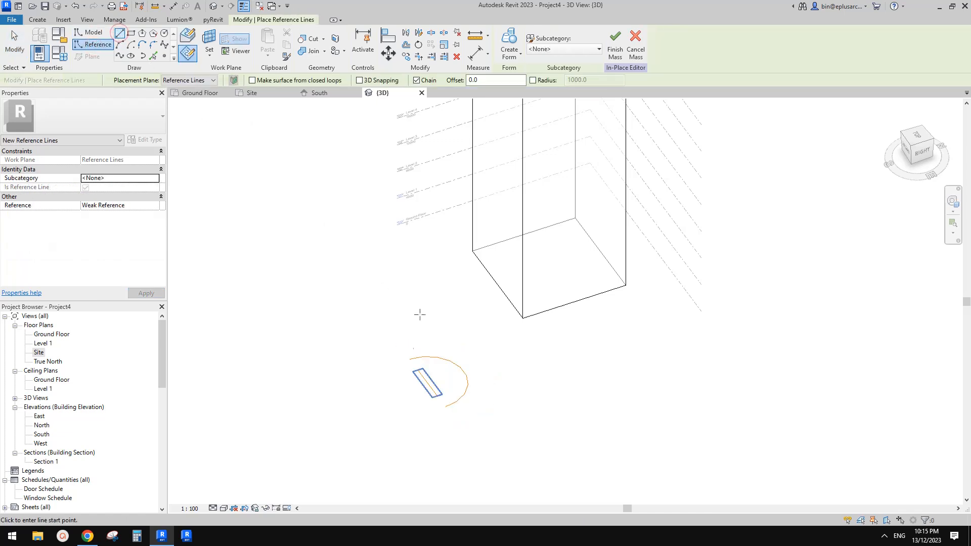
pyautogui.click(411, 359)
pyautogui.press('Escape')
pyautogui.press('Escape')
pyautogui.scroll(2, 437, 407)
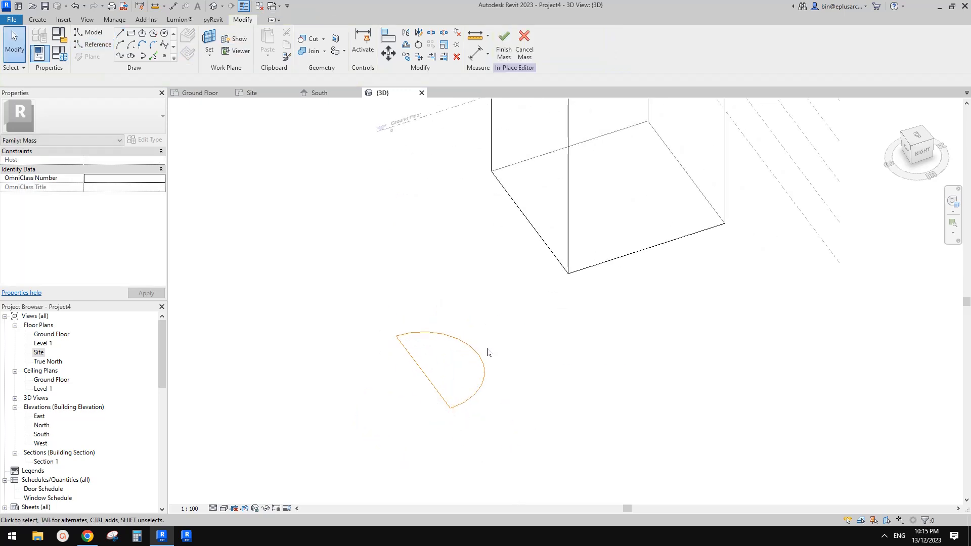
# Create a solid sphere form from the short reference line, the semicircular arc and its closing line.
pyautogui.click(426, 380)
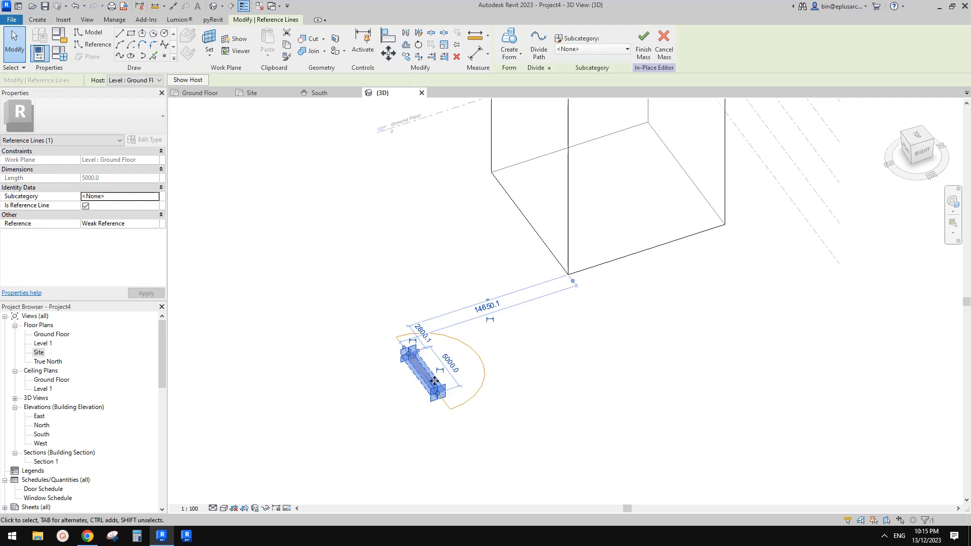
pyautogui.scroll(1, 428, 381)
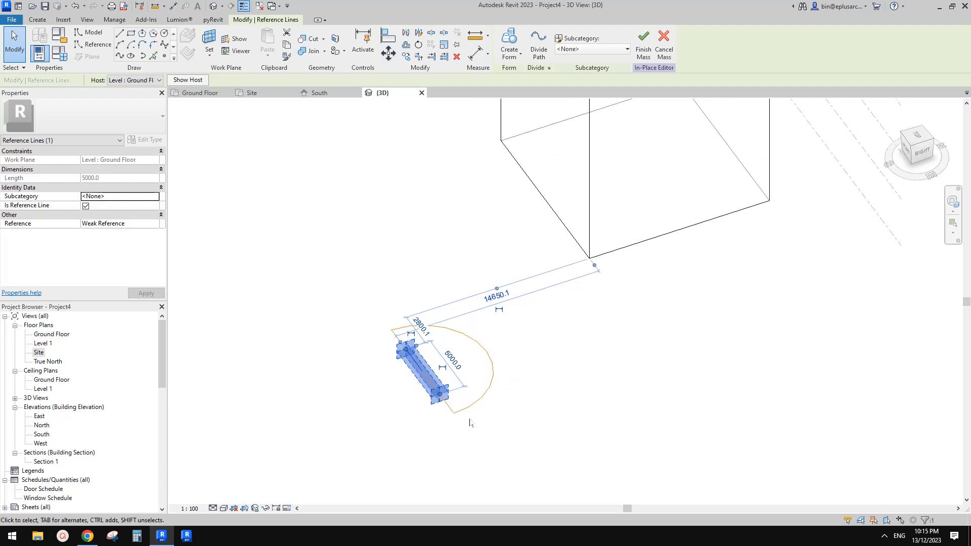
pyautogui.keyDown('ctrl'); pyautogui.click(468, 413); pyautogui.keyUp('ctrl')
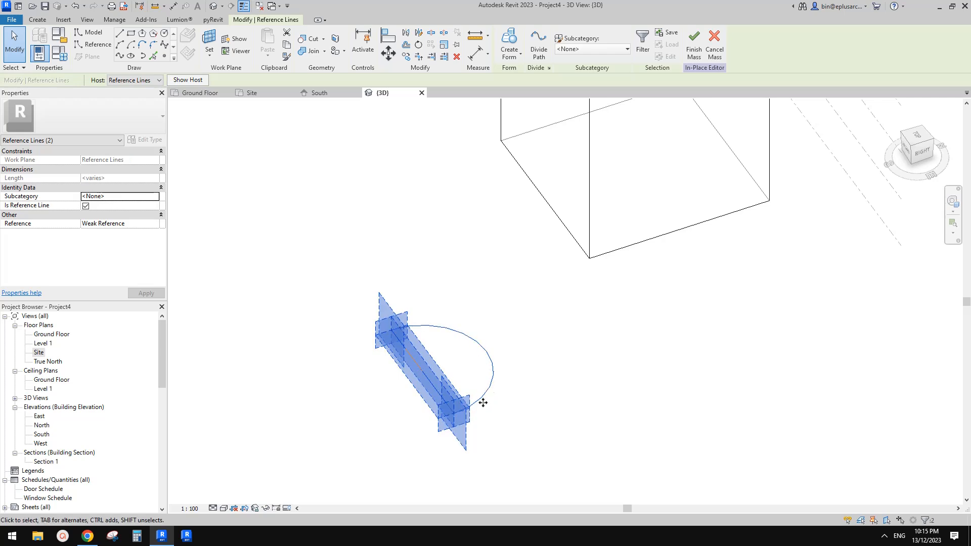
pyautogui.click(560, 342)
pyautogui.moveTo(515, 281); pyautogui.dragTo(387, 394)
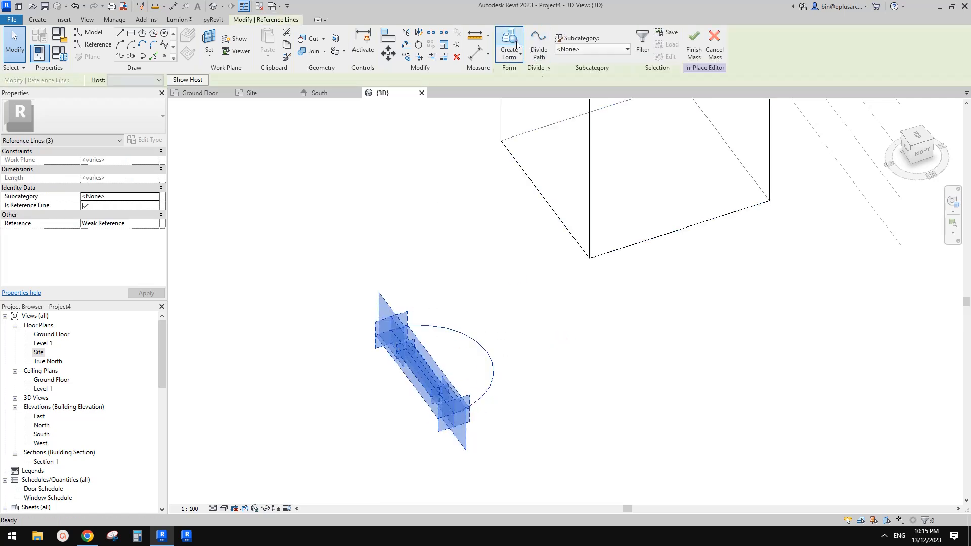
pyautogui.click(509, 43)
pyautogui.scroll(-2, 577, 338)
pyautogui.scroll(2, 546, 357)
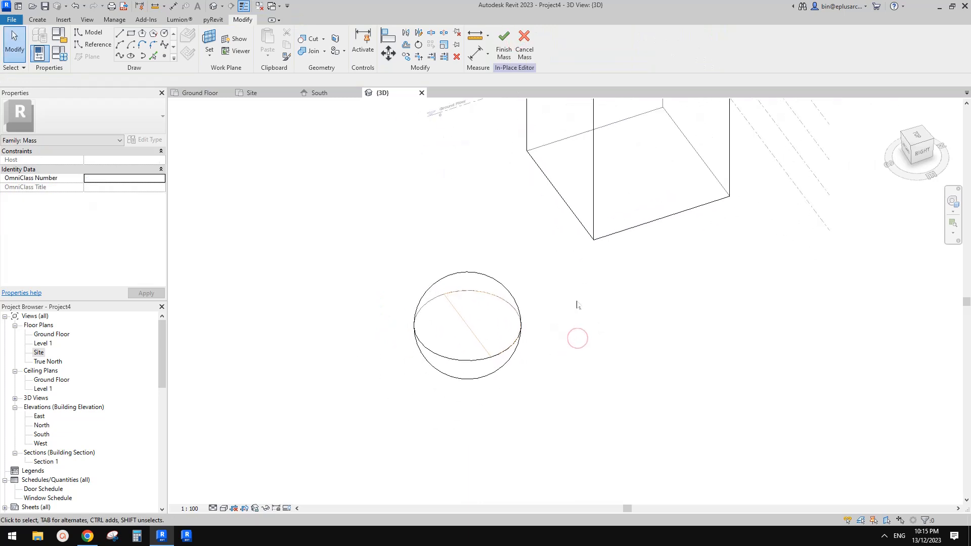
# Display the 3D view shaded and create a new material for the sphere form.
pyautogui.moveTo(538, 358)
pyautogui.keyDown('shift'); pyautogui.mouseDown(button='middle')
pyautogui.moveTo(601, 315)
pyautogui.moveTo(486, 355)
pyautogui.moveTo(479, 370)
pyautogui.mouseUp(button='middle'); pyautogui.keyUp('shift')
pyautogui.click(477, 354)
pyautogui.press('Escape')
pyautogui.click(476, 336)
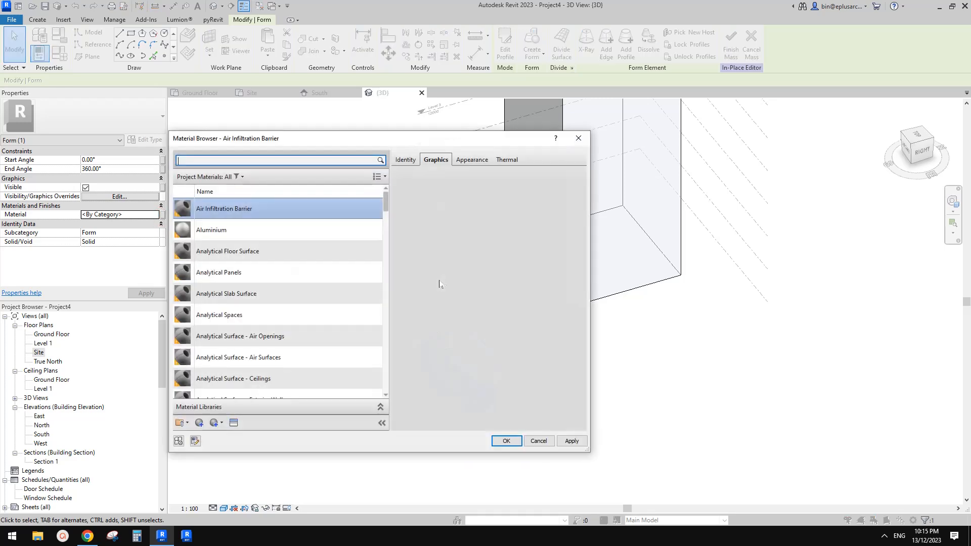
pyautogui.click(203, 423)
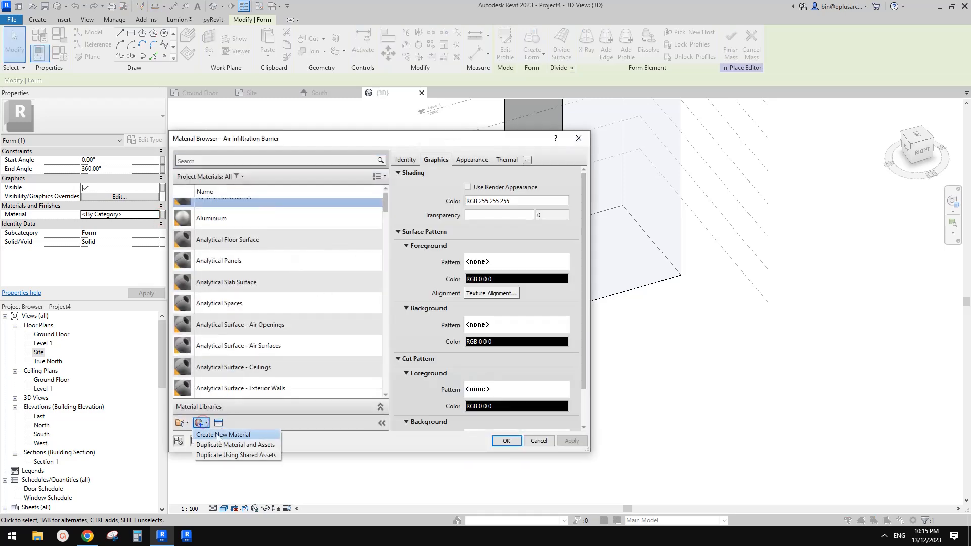
pyautogui.click(217, 434)
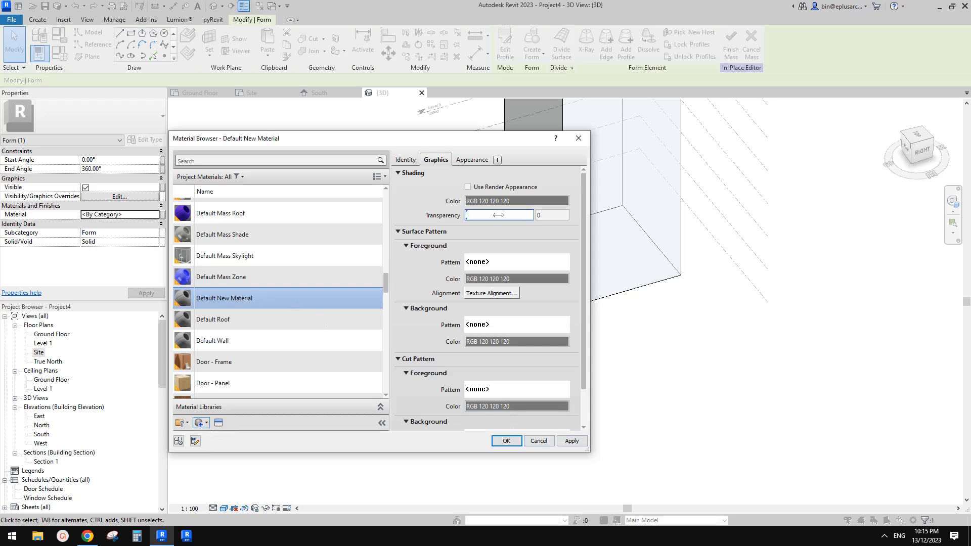
# Set the new material's appearance colour to RGB 64-128-128, use the render appearance for shading and assign it to the sphere.
pyautogui.click(471, 161)
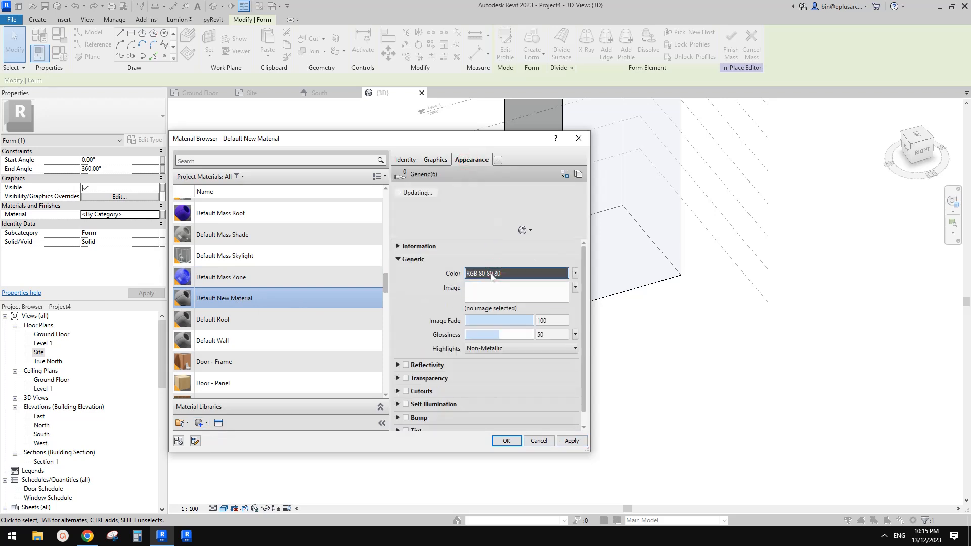
pyautogui.click(326, 278)
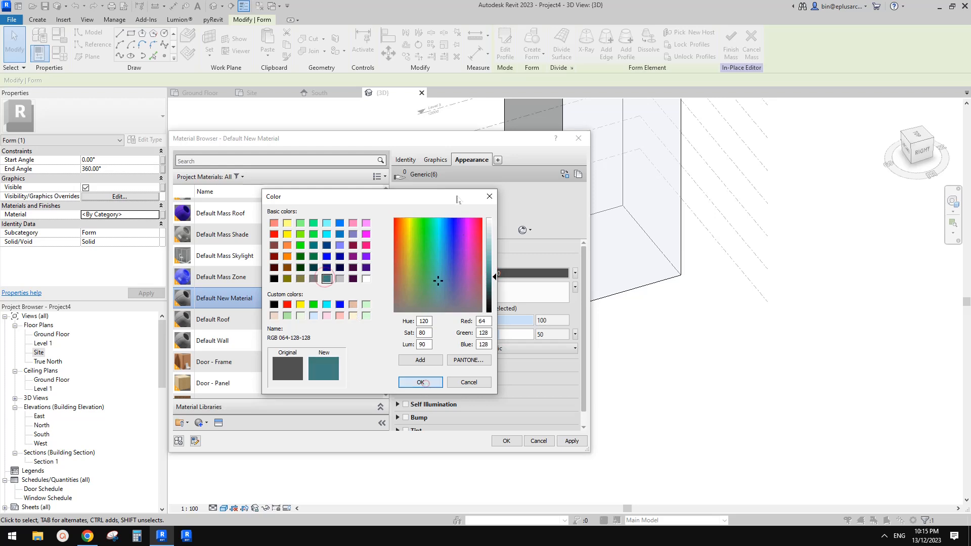
pyautogui.click(421, 383)
pyautogui.click(436, 160)
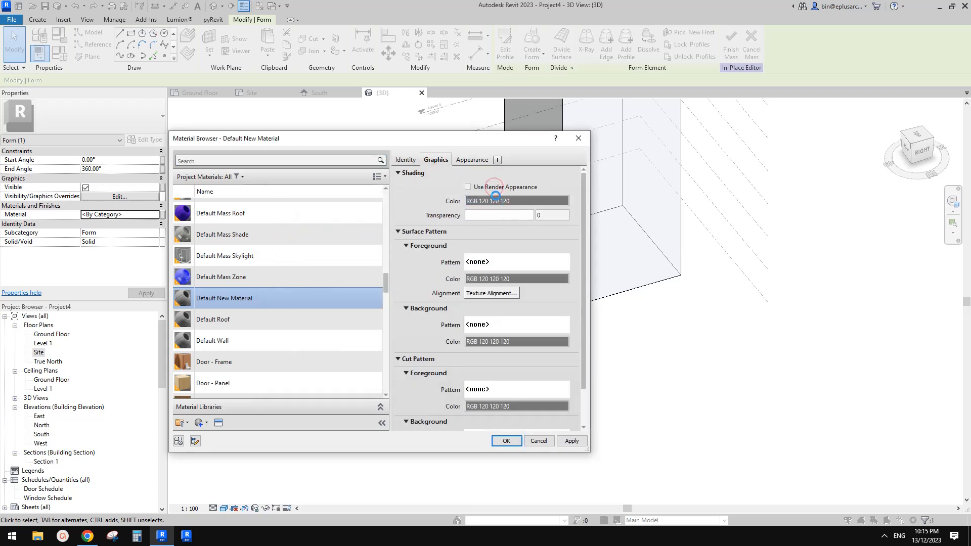
pyautogui.click(515, 441)
pyautogui.click(542, 429)
# Assign Default New Material to the whole tower form.
pyautogui.scroll(-2, 572, 375)
pyautogui.click(599, 276)
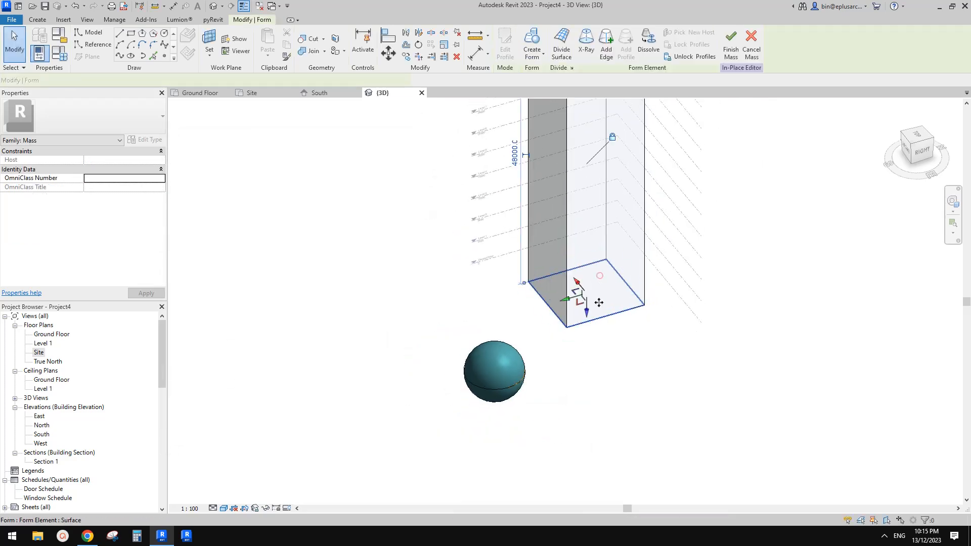
pyautogui.click(622, 213)
pyautogui.click(131, 214)
pyautogui.click(155, 214)
pyautogui.click(503, 441)
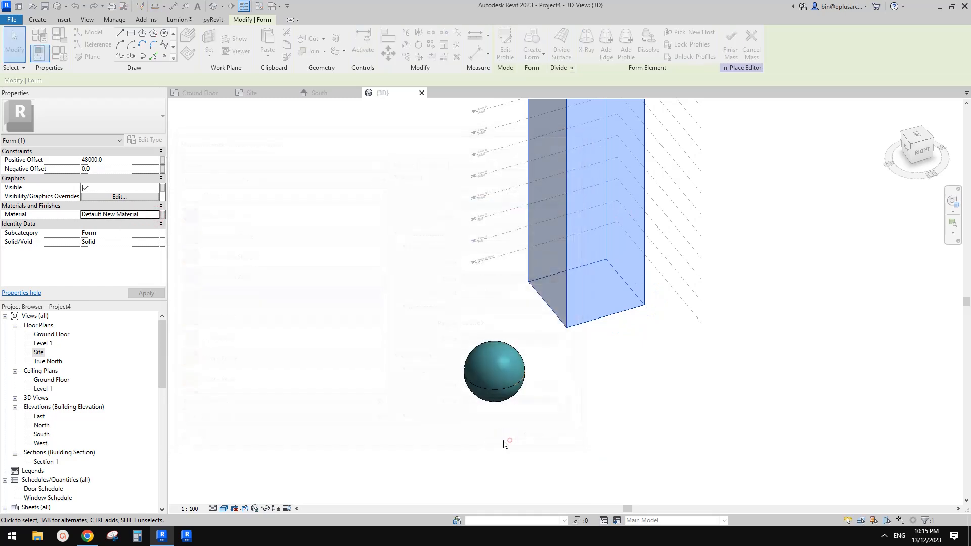
pyautogui.click(641, 400)
# Change the sphere form beside the tower base from solid to void.
pyautogui.keyDown('shift'); pyautogui.moveTo(638, 391); pyautogui.dragTo(515, 384, button='middle'); pyautogui.keyUp('shift')
pyautogui.click(514, 384)
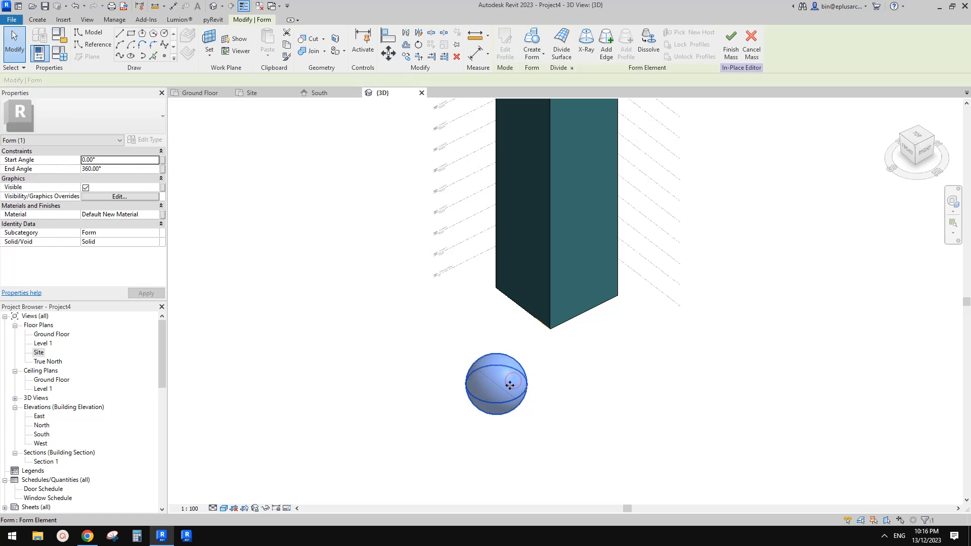
pyautogui.click(120, 242)
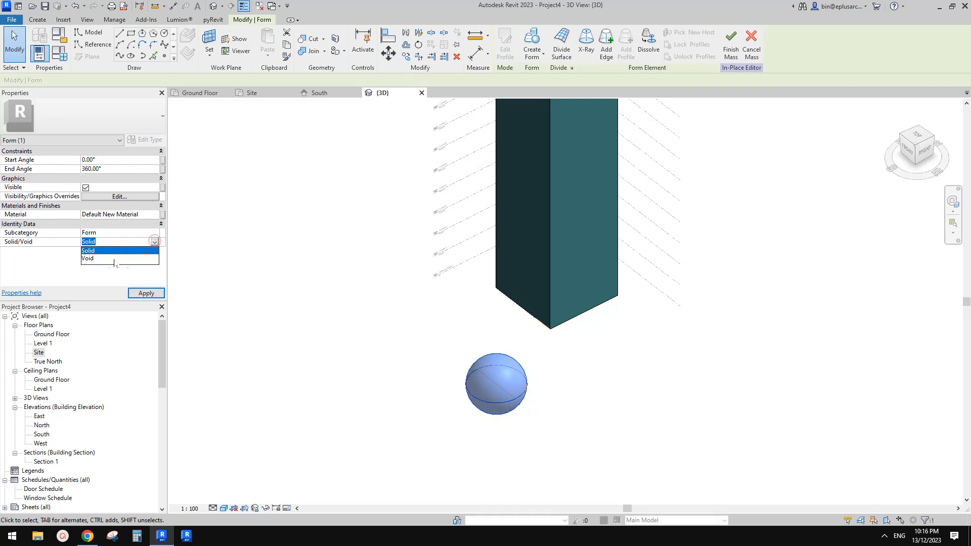
pyautogui.click(96, 258)
pyautogui.click(474, 324)
# Move the void sphere and its reference lines in top view onto the tower's nearest corner.
pyautogui.keyDown('shift'); pyautogui.moveTo(629, 360); pyautogui.dragTo(621, 399, button='middle'); pyautogui.keyUp('shift')
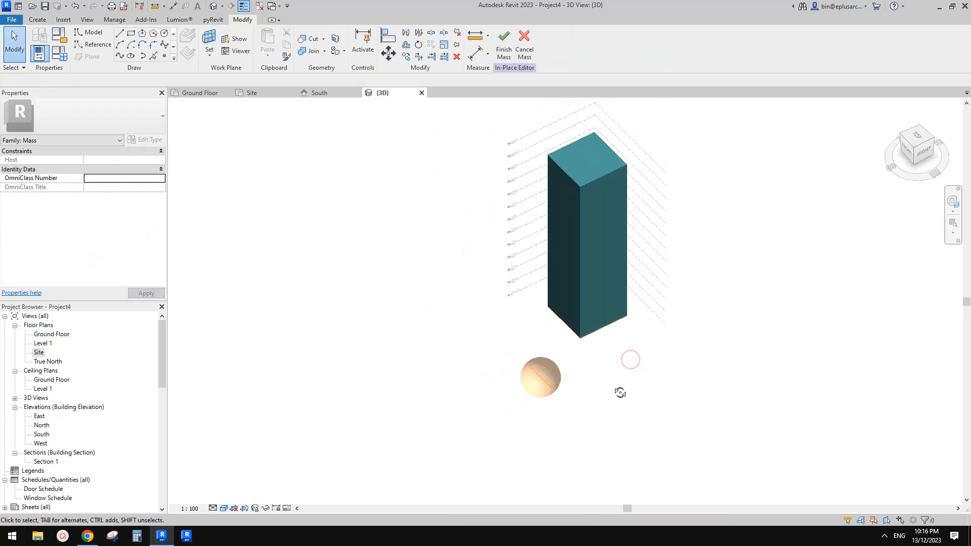
pyautogui.click(919, 142)
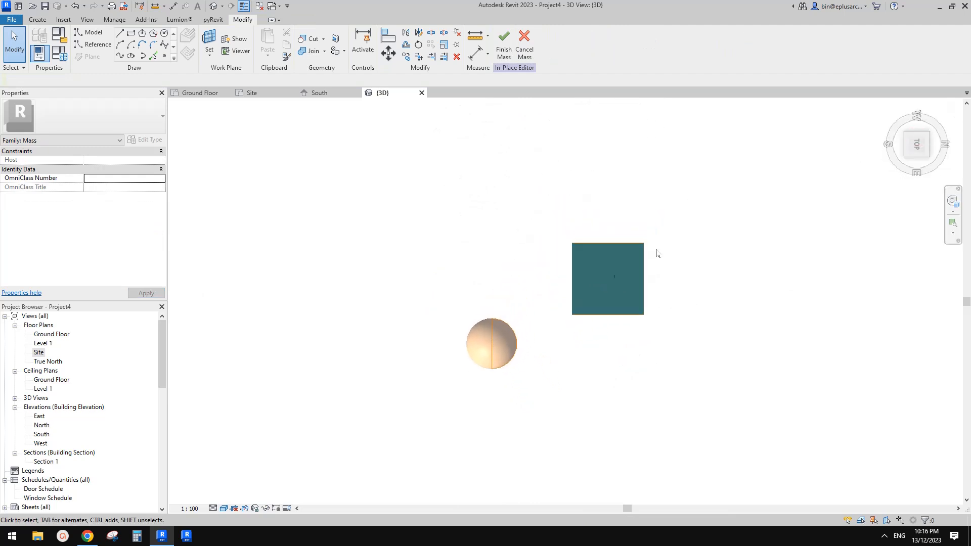
pyautogui.moveTo(424, 309); pyautogui.dragTo(529, 421)
pyautogui.moveTo(486, 360); pyautogui.dragTo(581, 338)
pyautogui.click(616, 348)
# Raise the void sphere by changing the host of its short 5000 mm reference line to Level 2.
pyautogui.keyDown('shift'); pyautogui.moveTo(616, 347); pyautogui.dragTo(600, 365, button='middle'); pyautogui.keyUp('shift')
pyautogui.scroll(3, 580, 379)
pyautogui.scroll(-1, 555, 338)
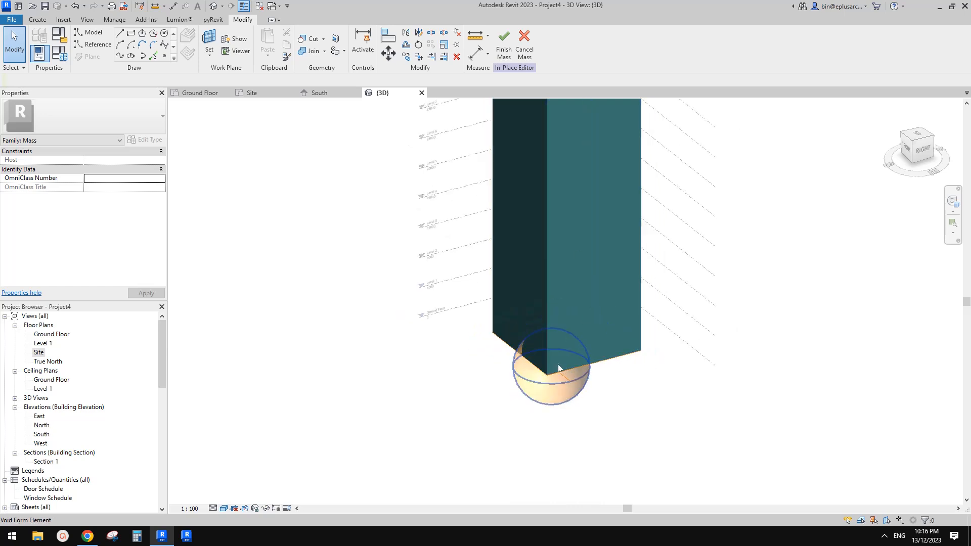
pyautogui.keyDown('shift'); pyautogui.moveTo(559, 380); pyautogui.dragTo(622, 373, button='middle'); pyautogui.keyUp('shift')
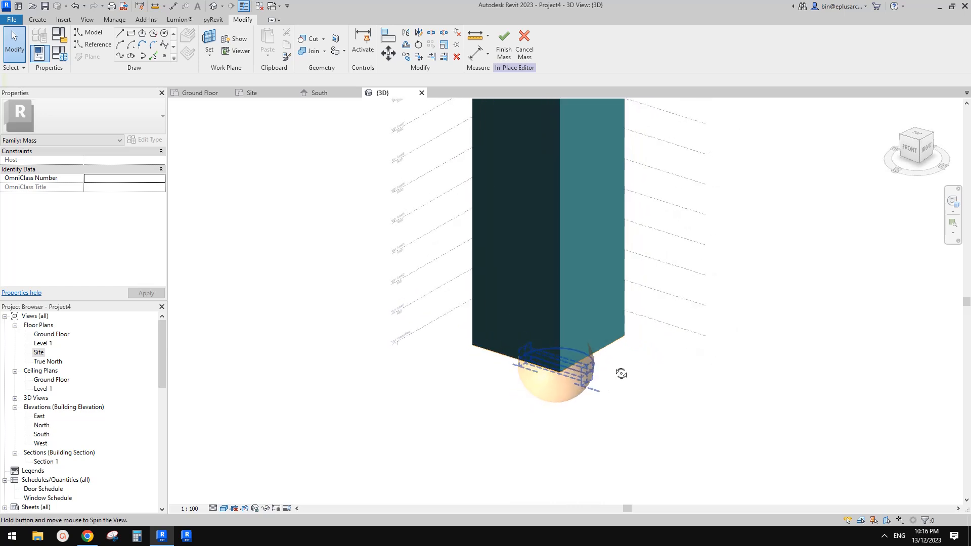
pyautogui.scroll(-1, 610, 276)
pyautogui.press('Tab')
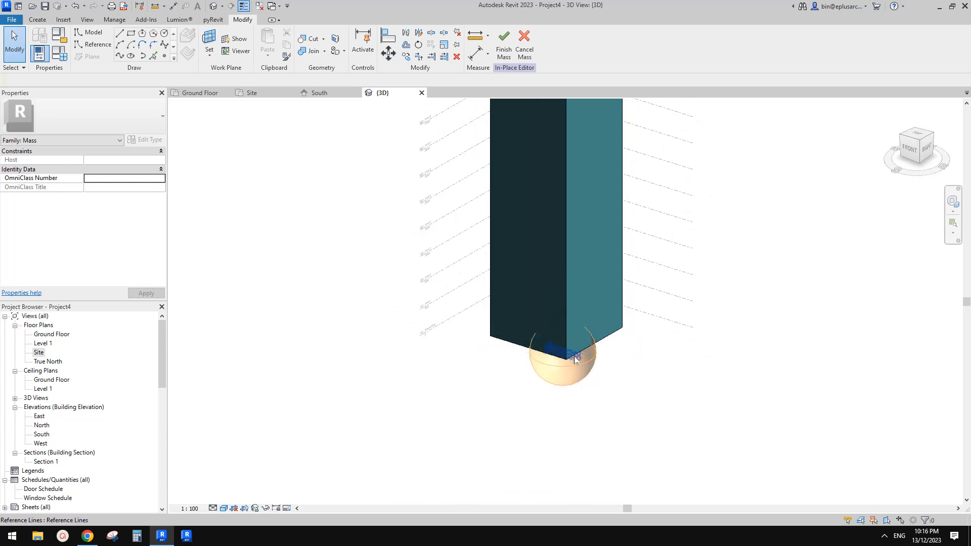
pyautogui.click(576, 360)
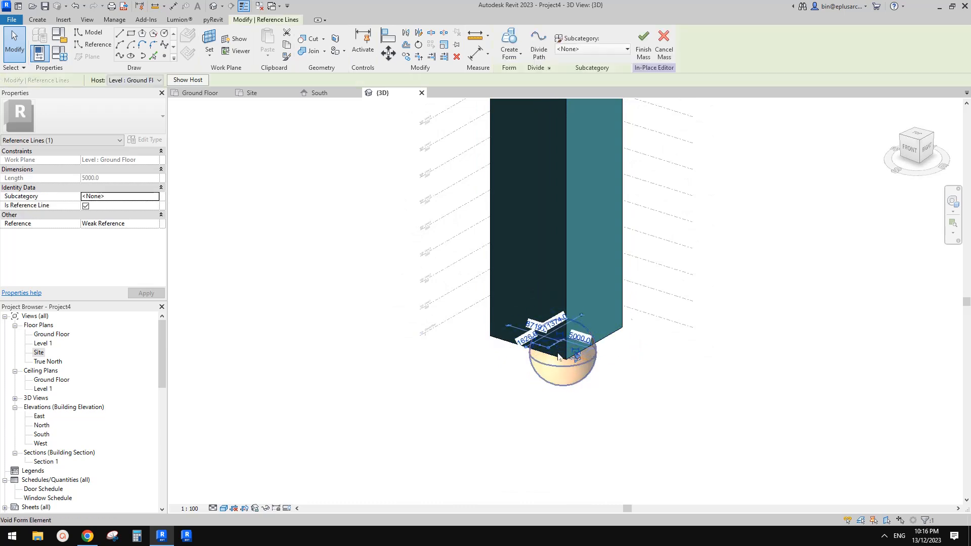
pyautogui.scroll(1, 579, 363)
pyautogui.scroll(1, 577, 361)
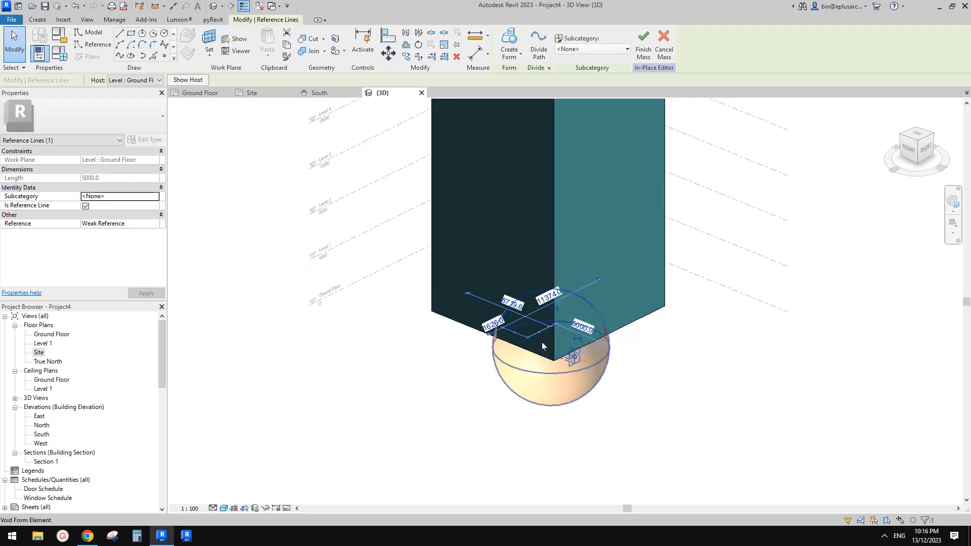
pyautogui.press('Tab')
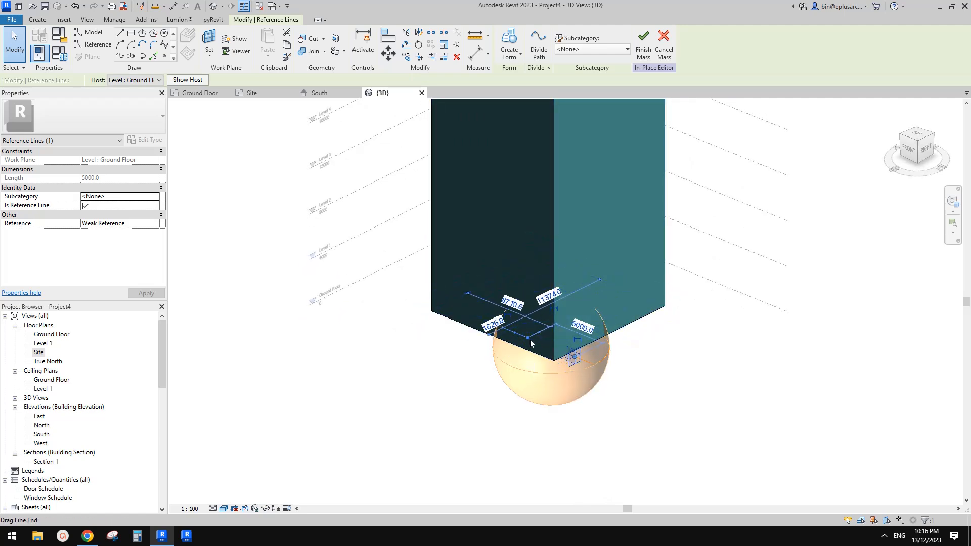
pyautogui.press('Tab')
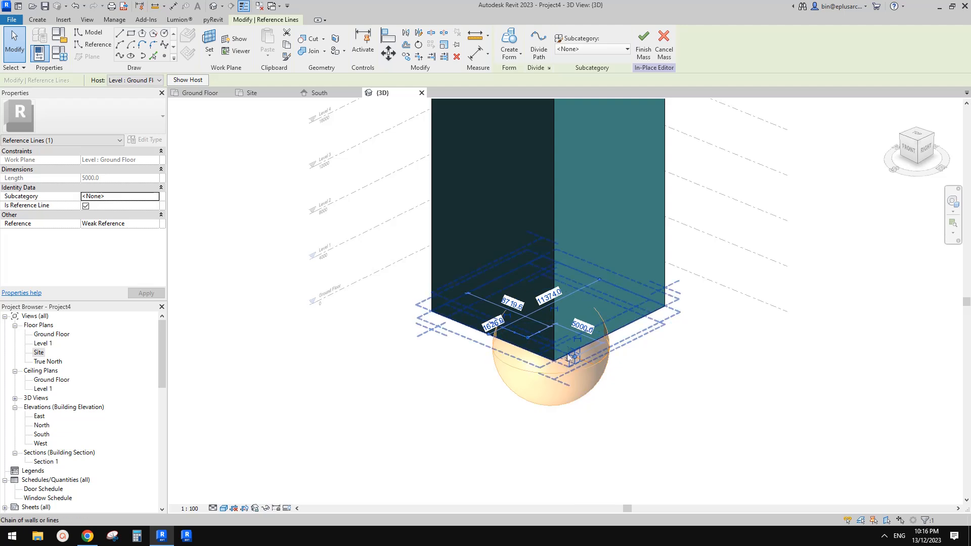
pyautogui.click(133, 80)
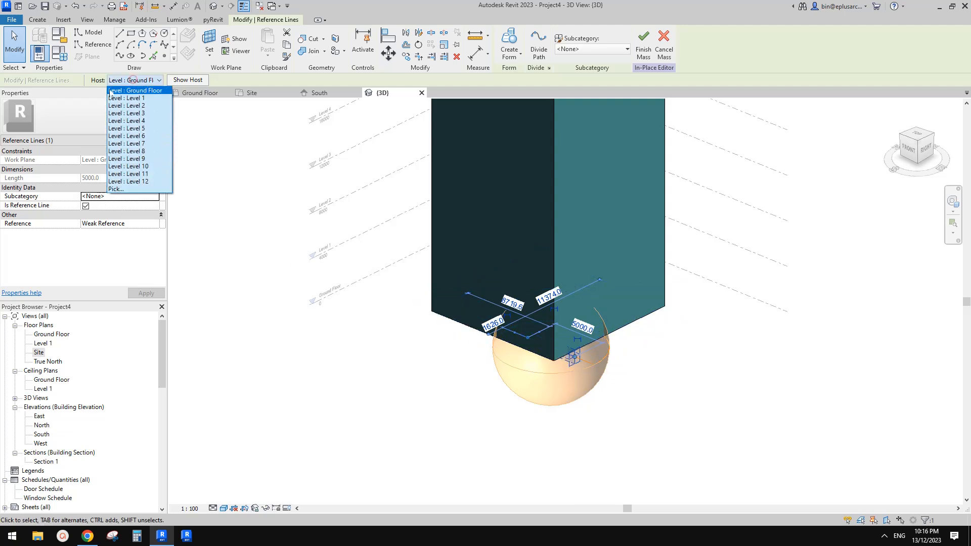
pyautogui.click(140, 107)
pyautogui.scroll(-1, 508, 249)
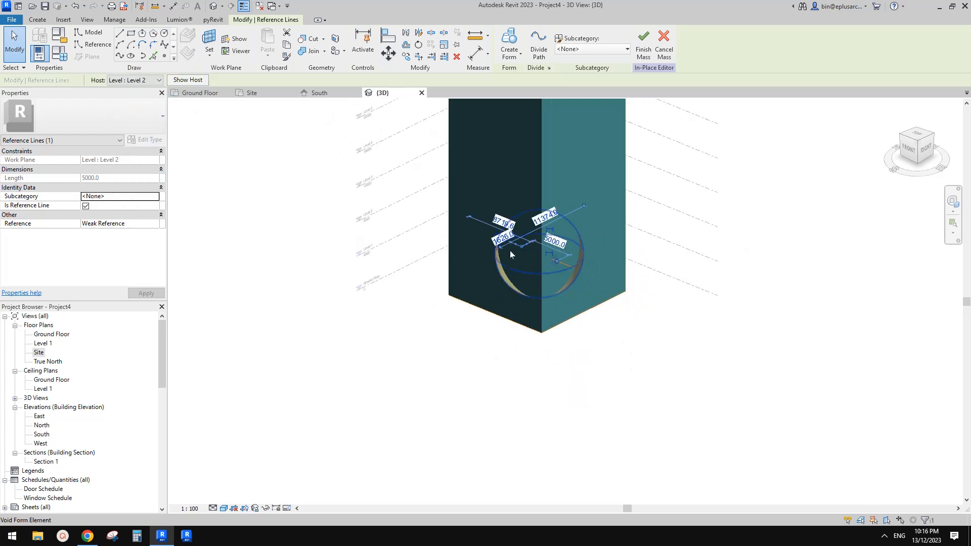
# Cut the tower form with the void sphere at its corner.
pyautogui.keyDown('shift'); pyautogui.moveTo(508, 249); pyautogui.dragTo(466, 250, button='middle'); pyautogui.keyUp('shift')
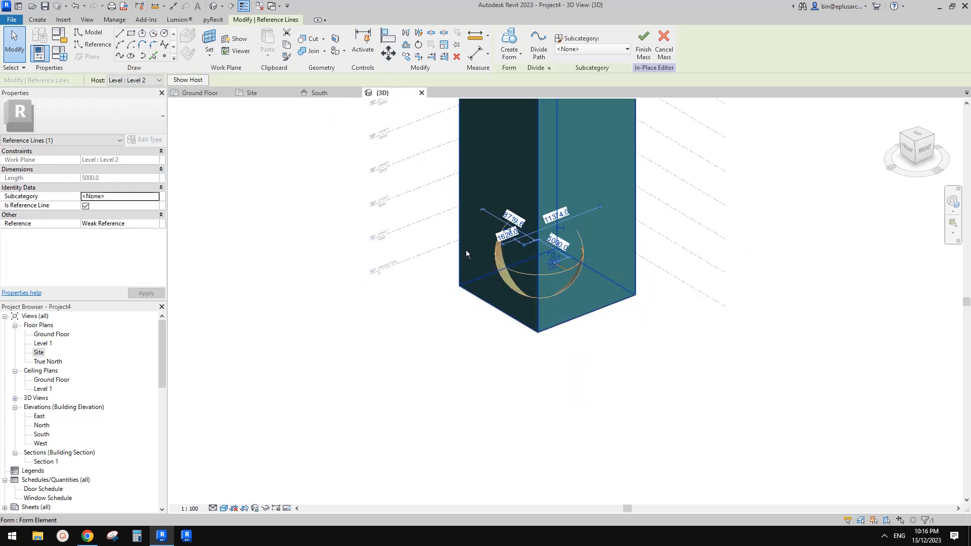
pyautogui.click(311, 39)
pyautogui.click(602, 158)
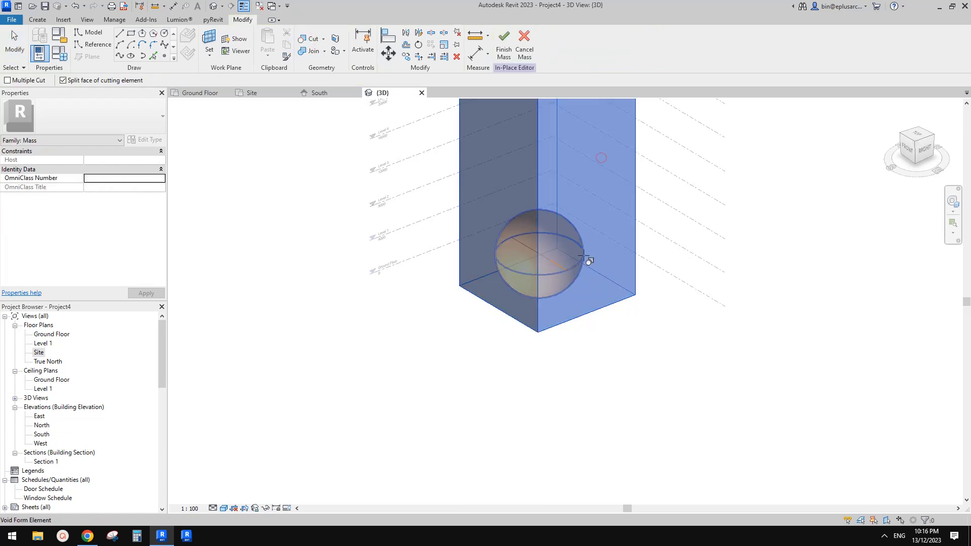
pyautogui.press('Escape')
pyautogui.keyDown('shift'); pyautogui.moveTo(767, 250); pyautogui.dragTo(617, 250, button='middle'); pyautogui.keyUp('shift')
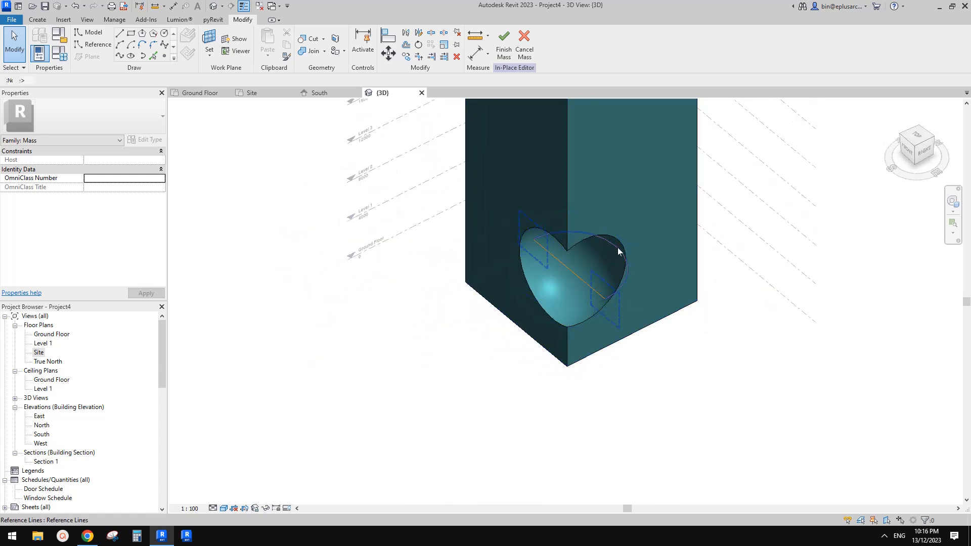
# Set the radius of the void's semicircular reference arc to 5000 mm.
pyautogui.click(617, 247)
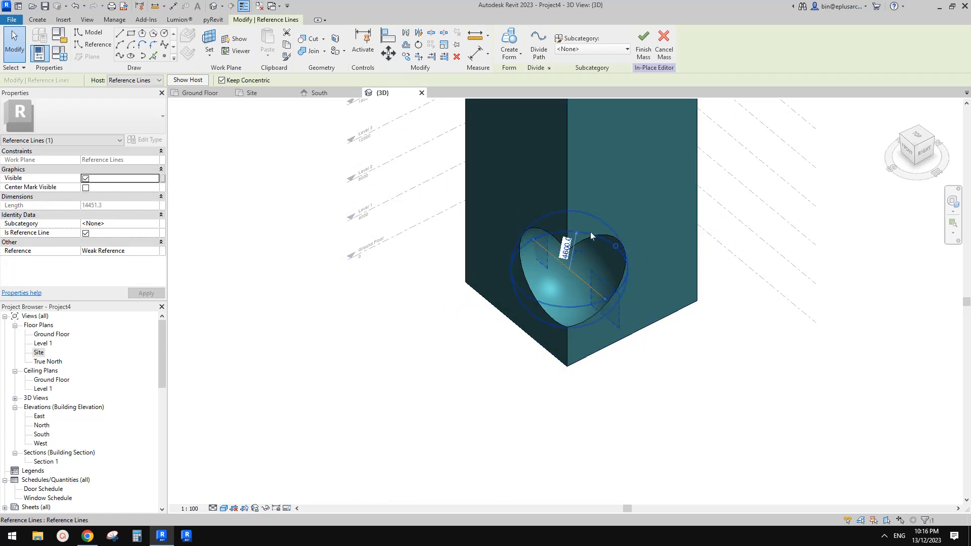
pyautogui.click(566, 249)
pyautogui.write('5000')
pyautogui.press('Return')
# Try a radius of 3000 mm for the void's reference arc.
pyautogui.keyDown('shift'); pyautogui.moveTo(568, 243); pyautogui.dragTo(667, 238, button='middle'); pyautogui.keyUp('shift')
pyautogui.keyDown('shift'); pyautogui.moveTo(685, 198); pyautogui.dragTo(582, 262, button='middle'); pyautogui.keyUp('shift')
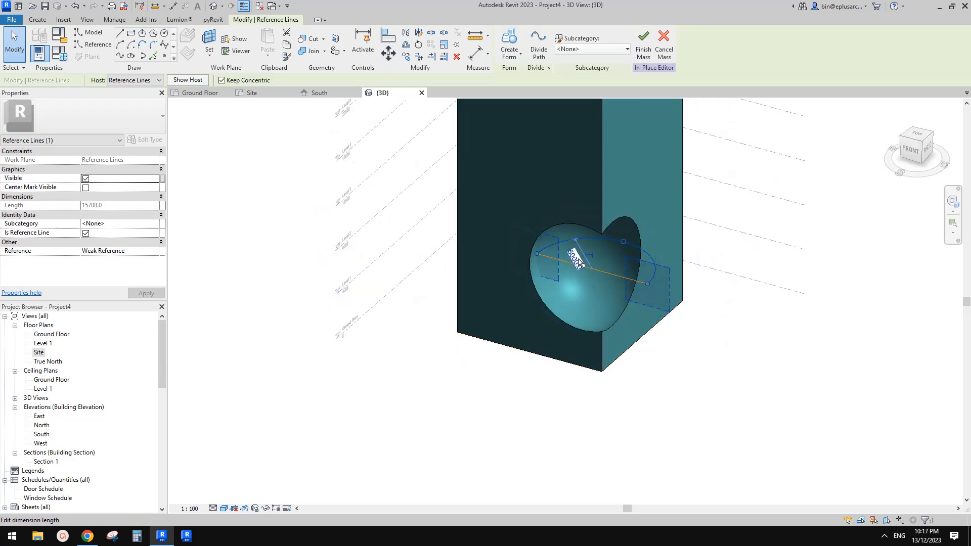
pyautogui.press('Return')
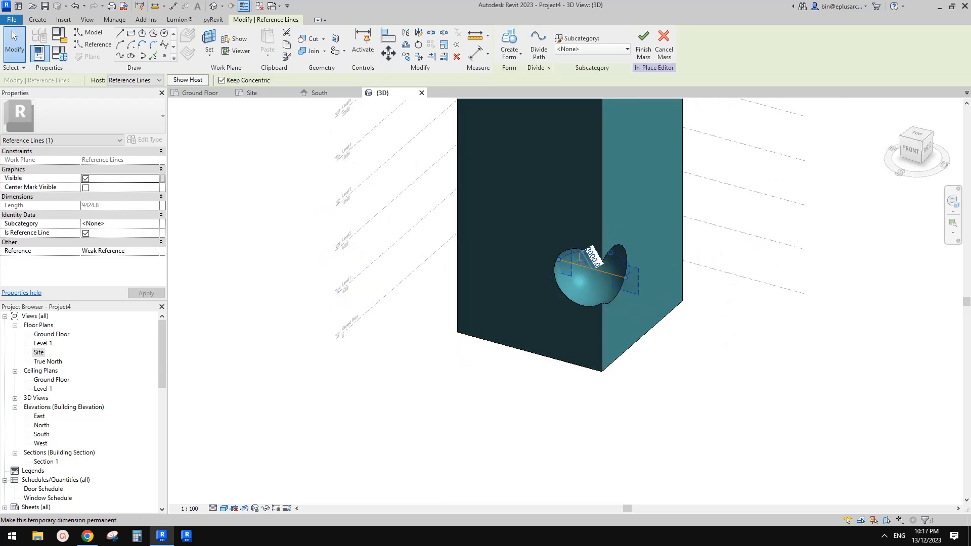
# Return the void's reference arc to a 5000 mm radius and deselect it.
pyautogui.keyDown('shift'); pyautogui.moveTo(687, 262); pyautogui.dragTo(599, 267, button='middle'); pyautogui.keyUp('shift')
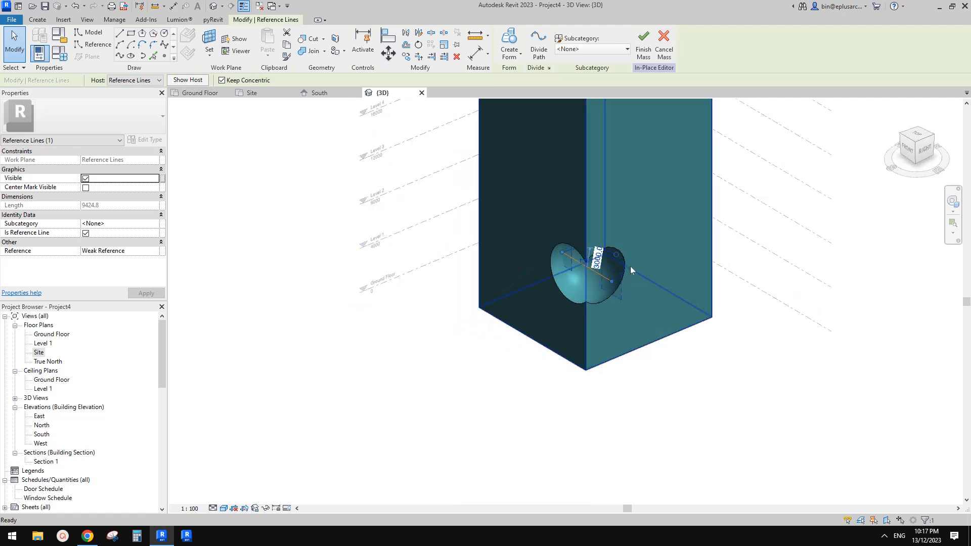
pyautogui.click(598, 264)
pyautogui.write('5000')
pyautogui.press('Return')
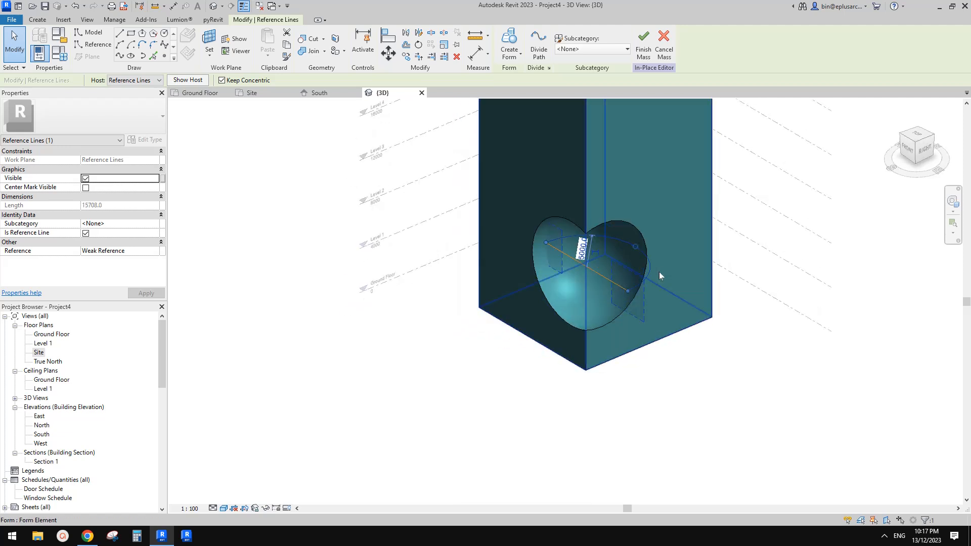
pyautogui.scroll(-1, 659, 273)
pyautogui.keyDown('shift'); pyautogui.moveTo(659, 273); pyautogui.dragTo(591, 334, button='middle'); pyautogui.keyUp('shift')
pyautogui.click(590, 334)
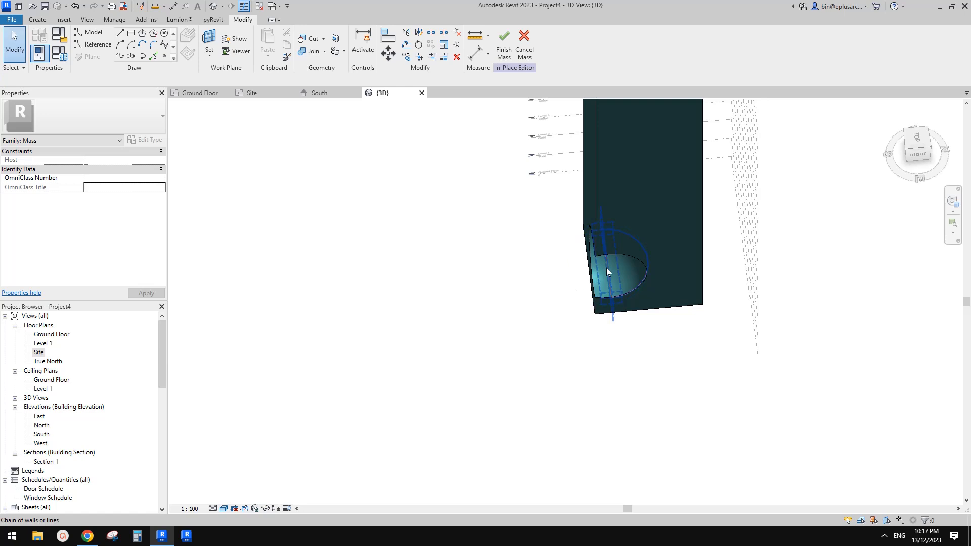
# Reposition the spherical void at the tower's lower corner by moving its Level 2 hosting reference line.
pyautogui.keyDown('shift'); pyautogui.moveTo(606, 268); pyautogui.dragTo(611, 249, button='middle'); pyautogui.keyUp('shift')
pyautogui.click(610, 275)
pyautogui.keyDown('shift'); pyautogui.moveTo(533, 228); pyautogui.dragTo(481, 231, button='middle'); pyautogui.keyUp('shift')
pyautogui.scroll(1, 481, 231)
pyautogui.scroll(-1, 678, 256)
pyautogui.keyDown('shift'); pyautogui.moveTo(638, 321); pyautogui.dragTo(638, 373, button='middle'); pyautogui.keyUp('shift')
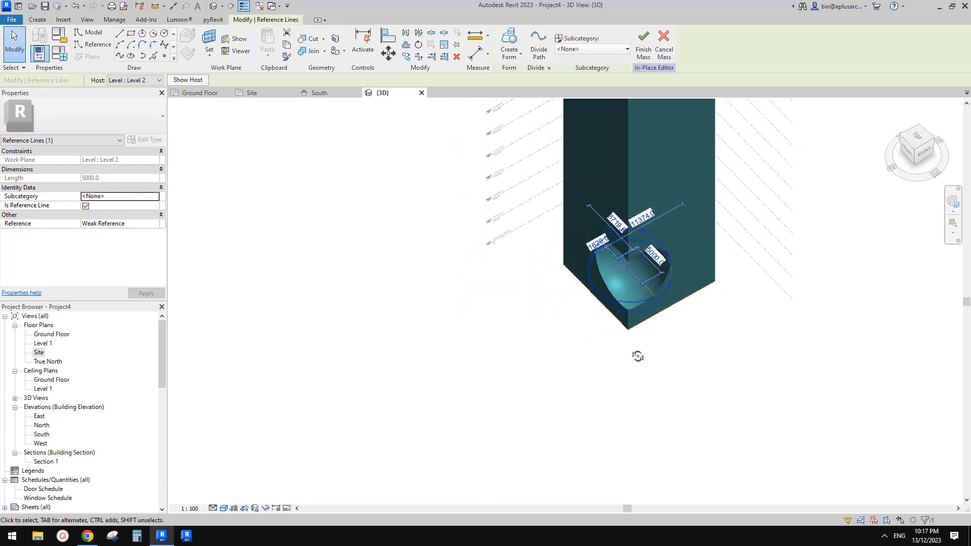
pyautogui.moveTo(629, 270)
pyautogui.mouseDown()
pyautogui.moveTo(627, 298)
pyautogui.moveTo(617, 288)
pyautogui.moveTo(657, 280)
pyautogui.moveTo(617, 279)
pyautogui.moveTo(635, 277)
pyautogui.mouseUp()
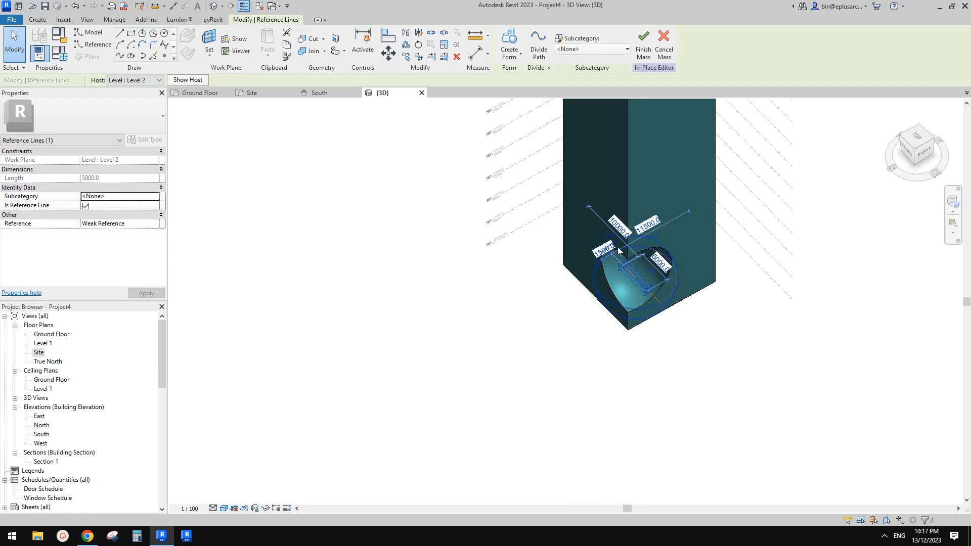
pyautogui.moveTo(635, 274); pyautogui.dragTo(631, 285)
pyautogui.keyDown('shift'); pyautogui.moveTo(655, 286); pyautogui.dragTo(630, 299, button='middle'); pyautogui.keyUp('shift')
# From a top view, copy the void's chain of three reference lines to the tower's other three corners.
pyautogui.click(920, 138)
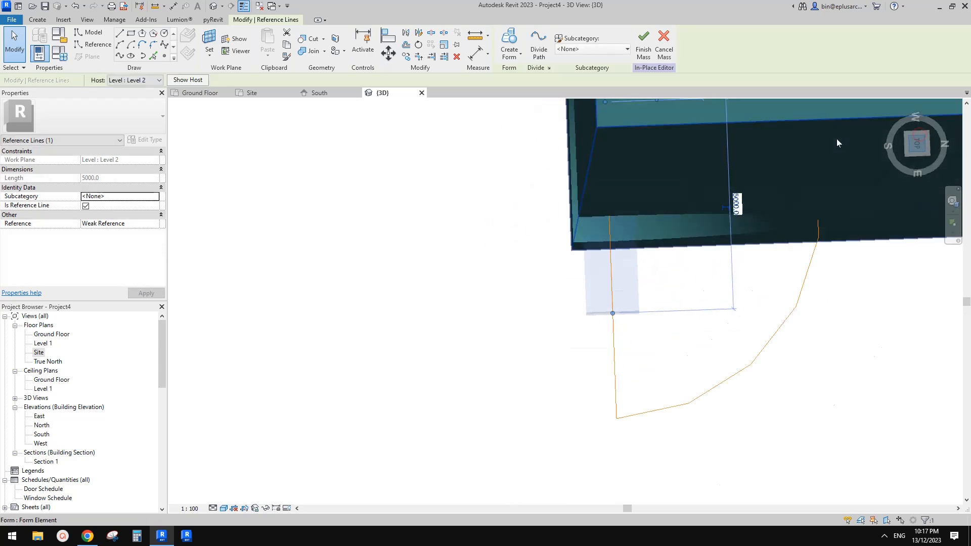
pyautogui.press('Escape')
pyautogui.scroll(-2, 656, 240)
pyautogui.moveTo(491, 152); pyautogui.dragTo(726, 353)
pyautogui.press('Tab')
pyautogui.press('Tab')
pyautogui.press('Tab')
pyautogui.press('Tab')
pyautogui.press('Tab')
pyautogui.press('Tab')
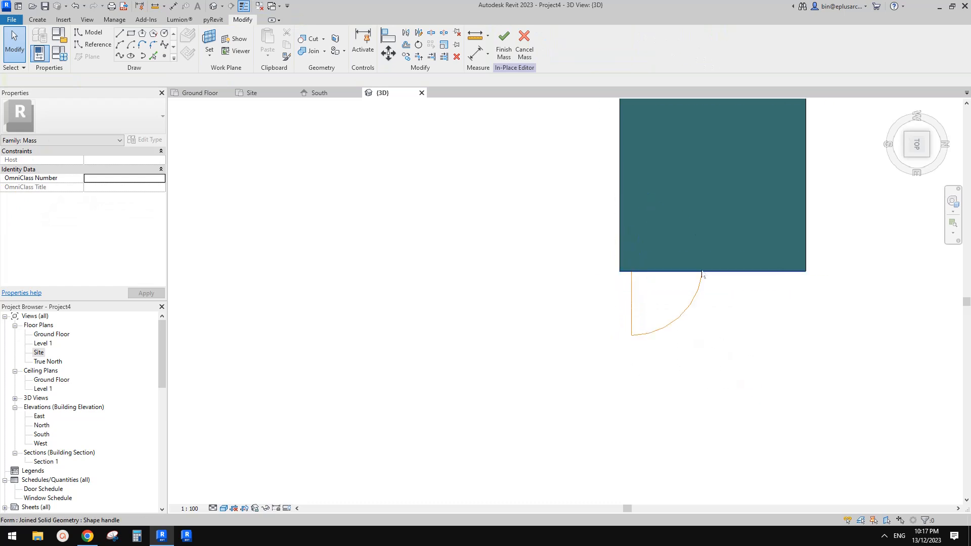
pyautogui.press('Tab')
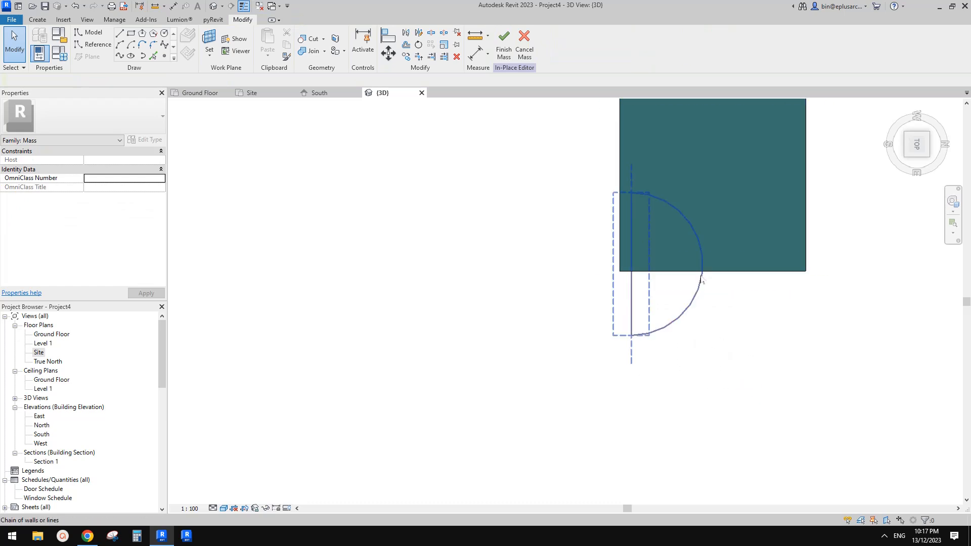
pyautogui.scroll(-3, 698, 293)
pyautogui.moveTo(693, 321)
pyautogui.mouseDown()
pyautogui.moveTo(722, 356)
pyautogui.moveTo(698, 319)
pyautogui.mouseUp()
pyautogui.click(642, 40)
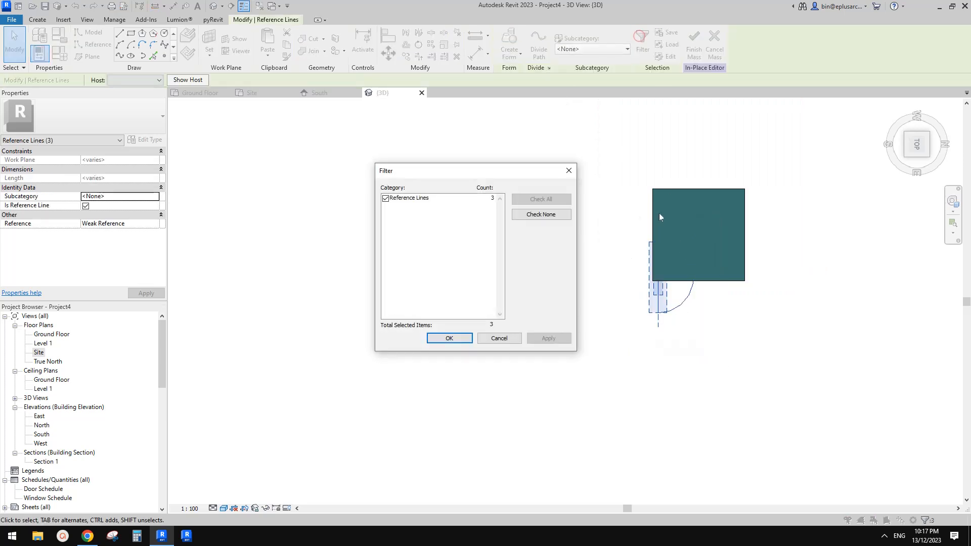
pyautogui.press('Escape')
pyautogui.press('c')
pyautogui.press('o')
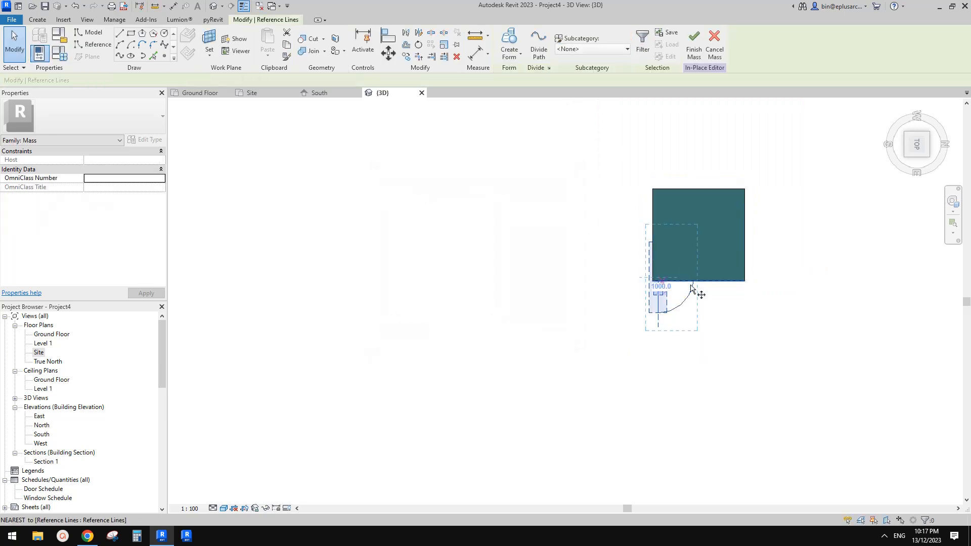
pyautogui.click(665, 282)
pyautogui.click(745, 280)
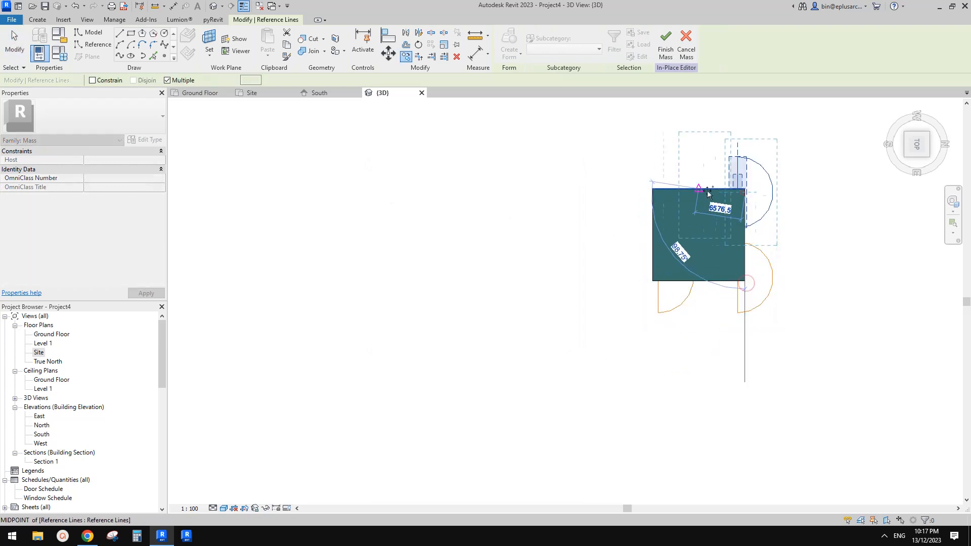
pyautogui.click(659, 189)
pyautogui.press('Escape')
pyautogui.press('Escape')
# Change the host of the first copied reference line, at the next corner, to Level 5.
pyautogui.moveTo(718, 315)
pyautogui.keyDown('shift'); pyautogui.mouseDown(button='middle')
pyautogui.moveTo(730, 289)
pyautogui.moveTo(726, 250)
pyautogui.moveTo(727, 325)
pyautogui.moveTo(716, 327)
pyautogui.mouseUp(button='middle'); pyautogui.keyUp('shift')
pyautogui.click(716, 322)
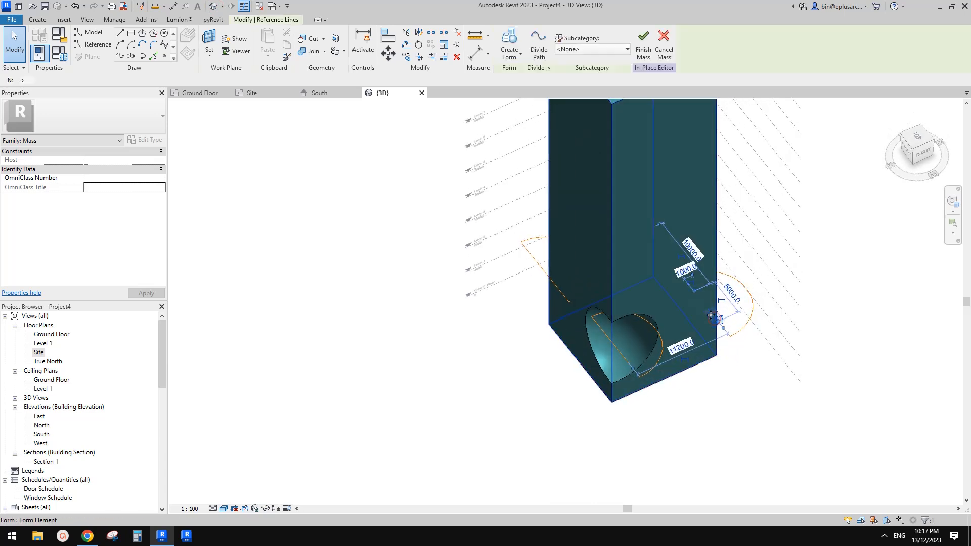
pyautogui.click(158, 79)
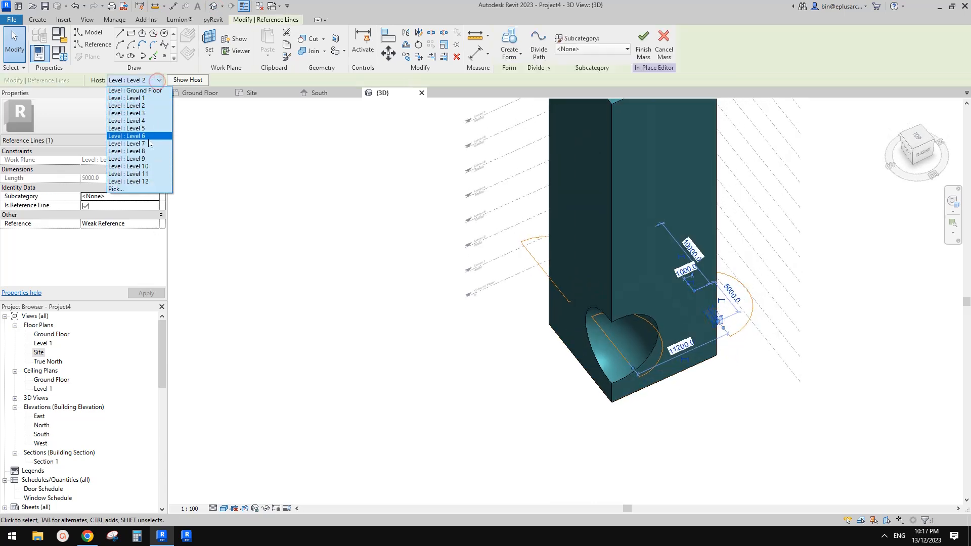
pyautogui.click(147, 133)
pyautogui.keyDown('shift'); pyautogui.moveTo(609, 243); pyautogui.dragTo(646, 243, button='middle'); pyautogui.keyUp('shift')
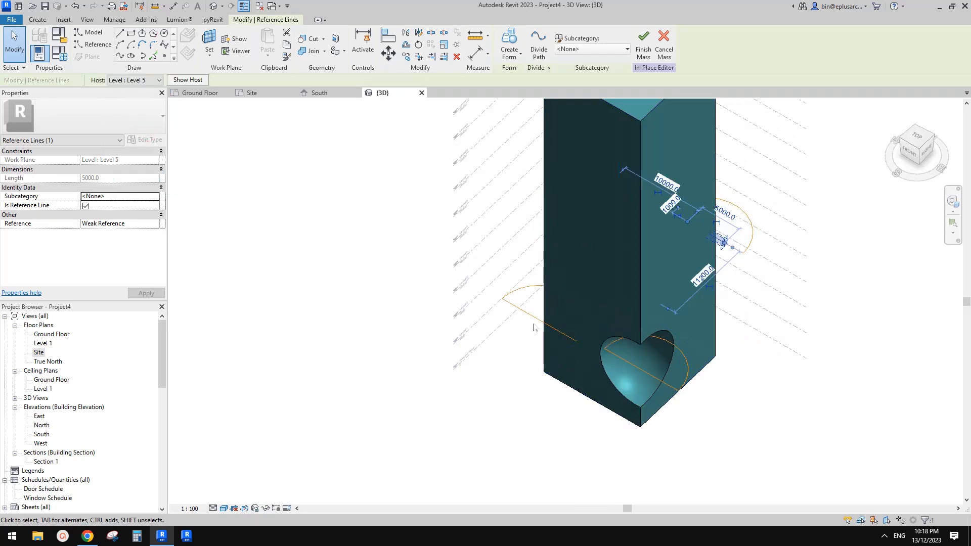
# Change the host of the copied reference line on the opposite side of the tower to Level 8.
pyautogui.click(535, 322)
pyautogui.click(158, 80)
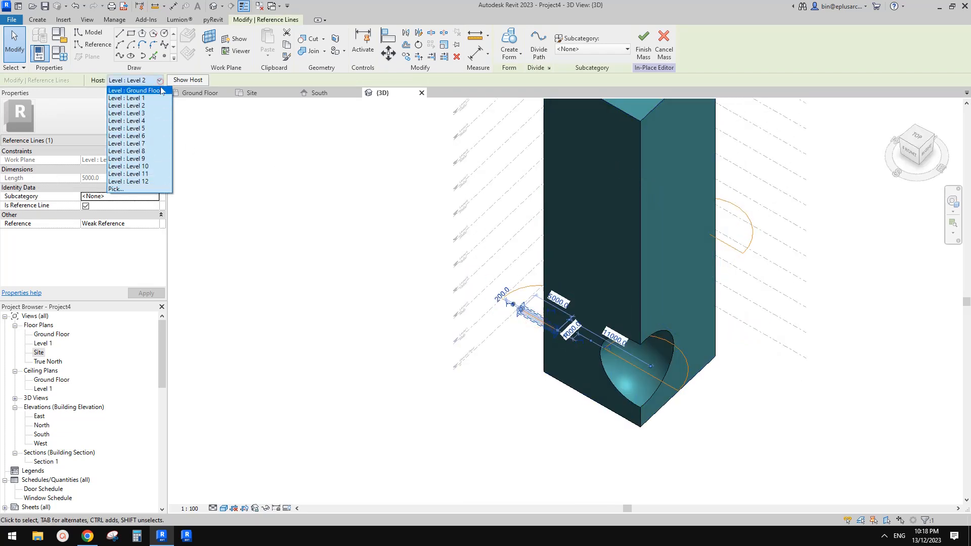
pyautogui.click(147, 156)
pyautogui.keyDown('shift'); pyautogui.moveTo(694, 183); pyautogui.dragTo(636, 367, button='middle'); pyautogui.keyUp('shift')
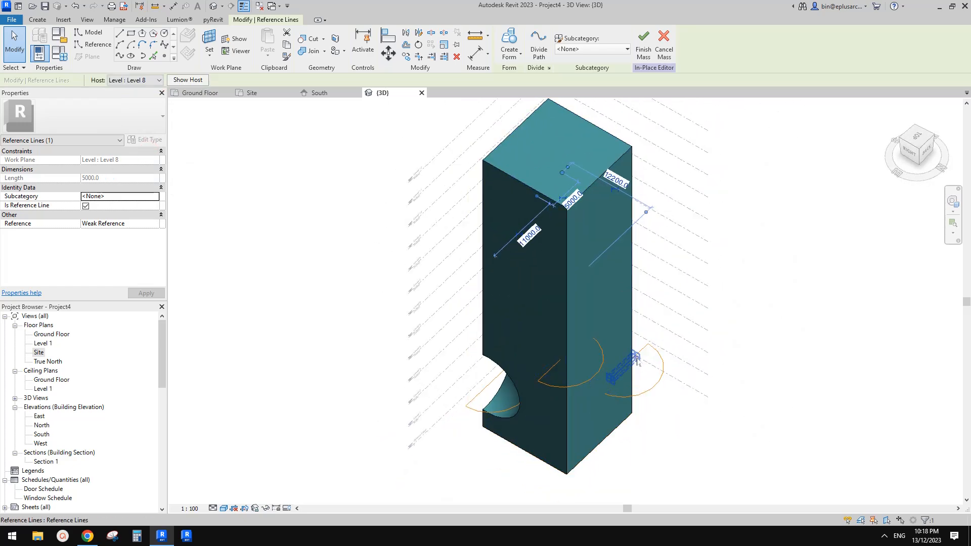
# Change the host of the last copied reference line still on Level 2 to Level 10 and deselect it.
pyautogui.click(637, 360)
pyautogui.click(152, 81)
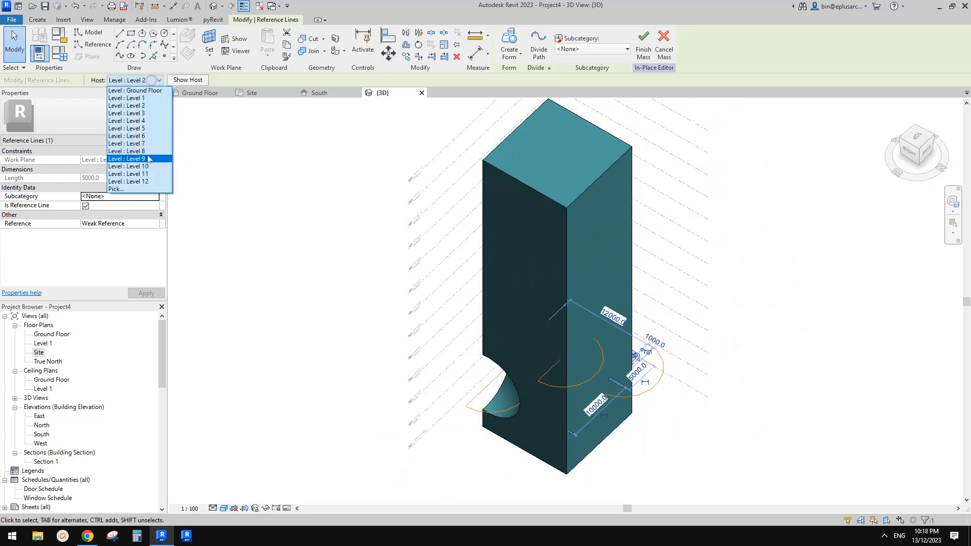
pyautogui.click(146, 170)
pyautogui.keyDown('shift'); pyautogui.moveTo(667, 263); pyautogui.dragTo(663, 237, button='middle'); pyautogui.keyUp('shift')
pyautogui.press('Escape')
# Create a void form from the three reference lines at the tower's uppermost cut-out position.
pyautogui.scroll(-1, 620, 175)
pyautogui.keyDown('shift'); pyautogui.moveTo(625, 190); pyautogui.dragTo(653, 190, button='middle'); pyautogui.keyUp('shift')
pyautogui.moveTo(564, 110); pyautogui.dragTo(685, 231)
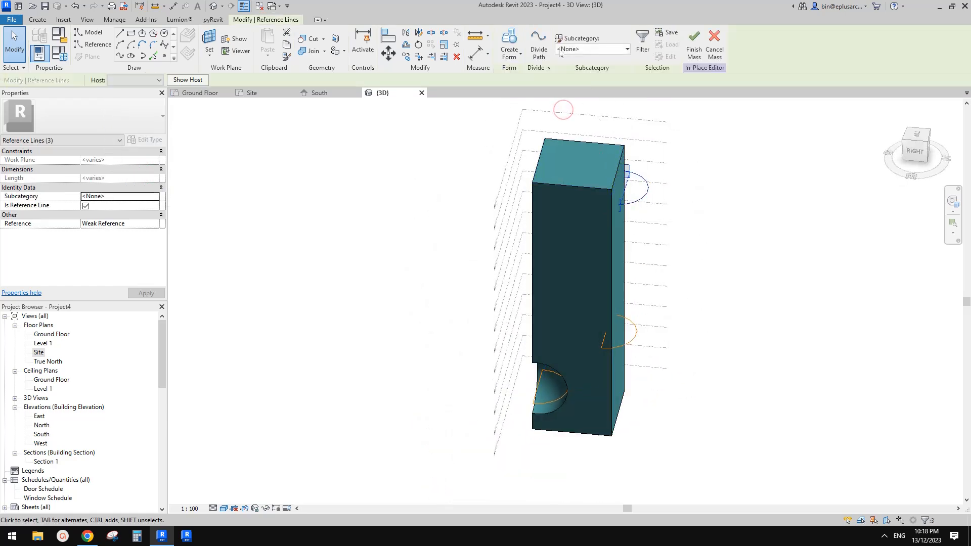
pyautogui.click(512, 55)
pyautogui.click(522, 92)
pyautogui.press('Escape')
# Create void forms from the two remaining sets of copied reference lines, on Level 5 and Level 8.
pyautogui.moveTo(483, 293); pyautogui.dragTo(682, 364)
pyautogui.click(511, 54)
pyautogui.click(518, 95)
pyautogui.keyDown('shift'); pyautogui.moveTo(631, 356); pyautogui.dragTo(607, 349, button='middle'); pyautogui.keyUp('shift')
pyautogui.moveTo(466, 200); pyautogui.dragTo(593, 278)
pyautogui.click(512, 55)
pyautogui.click(519, 94)
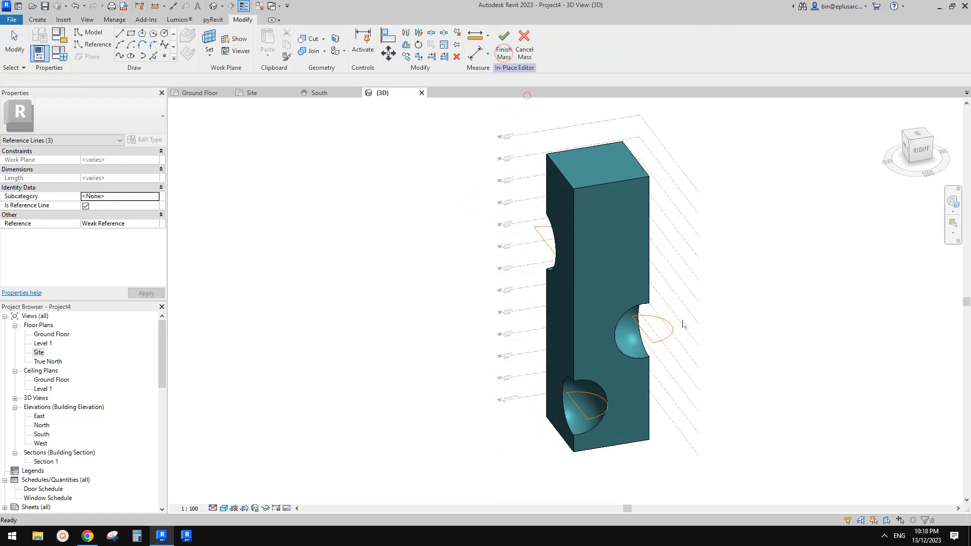
# Set the radius of the Level 5 void's reference arc to 6000 mm.
pyautogui.scroll(3, 673, 318)
pyautogui.click(672, 319)
pyautogui.click(638, 309)
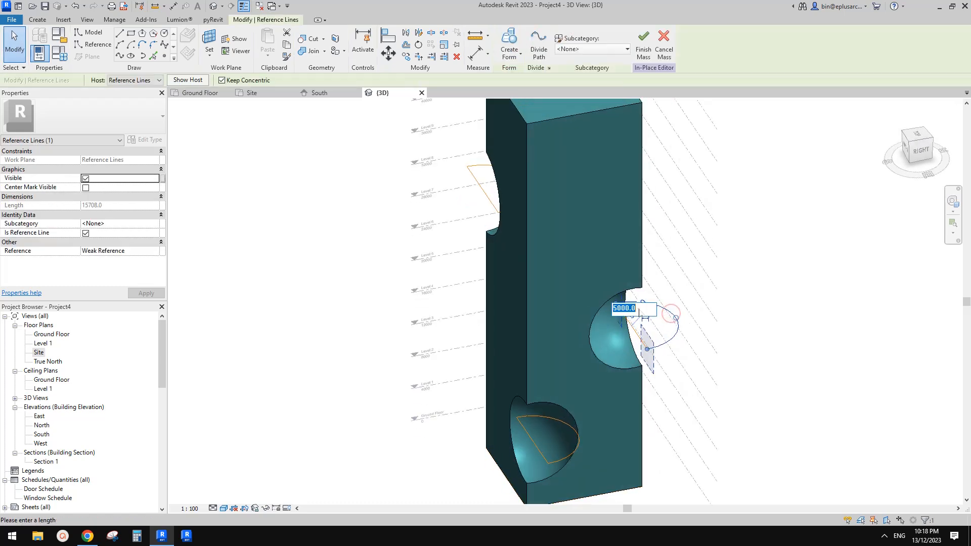
pyautogui.press('Return')
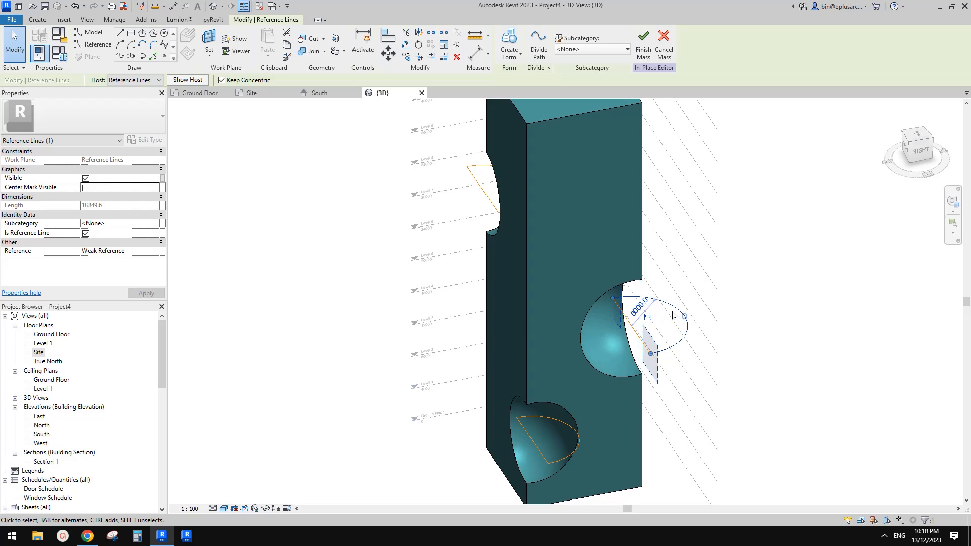
pyautogui.press('Escape')
# Set the radius of the Level 8 void's reference arc to 6000 mm.
pyautogui.scroll(-3, 633, 304)
pyautogui.keyDown('shift'); pyautogui.moveTo(632, 303); pyautogui.dragTo(552, 268, button='middle'); pyautogui.keyUp('shift')
pyautogui.click(543, 262)
pyautogui.click(552, 268)
pyautogui.write('6000')
pyautogui.press('Return')
pyautogui.press('Escape')
# Select the front face of the cut tower form and divide its surface.
pyautogui.scroll(-4, 572, 271)
pyautogui.moveTo(615, 280)
pyautogui.keyDown('shift'); pyautogui.mouseDown(button='middle')
pyautogui.moveTo(670, 286)
pyautogui.moveTo(592, 296)
pyautogui.moveTo(621, 295)
pyautogui.mouseUp(button='middle'); pyautogui.keyUp('shift')
pyautogui.scroll(3, 635, 285)
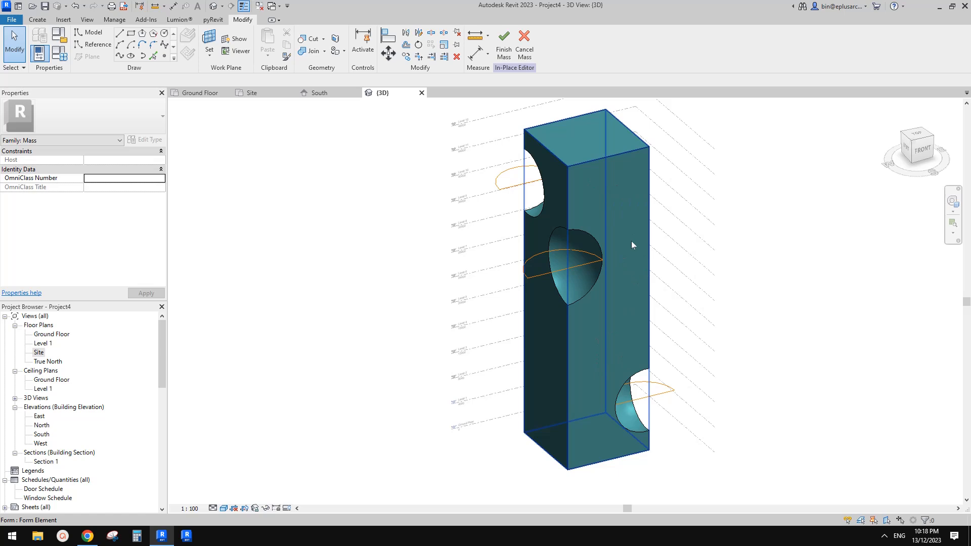
pyautogui.keyDown('shift'); pyautogui.moveTo(634, 243); pyautogui.dragTo(643, 250, button='middle'); pyautogui.keyUp('shift')
pyautogui.scroll(1, 624, 233)
pyautogui.press('Tab')
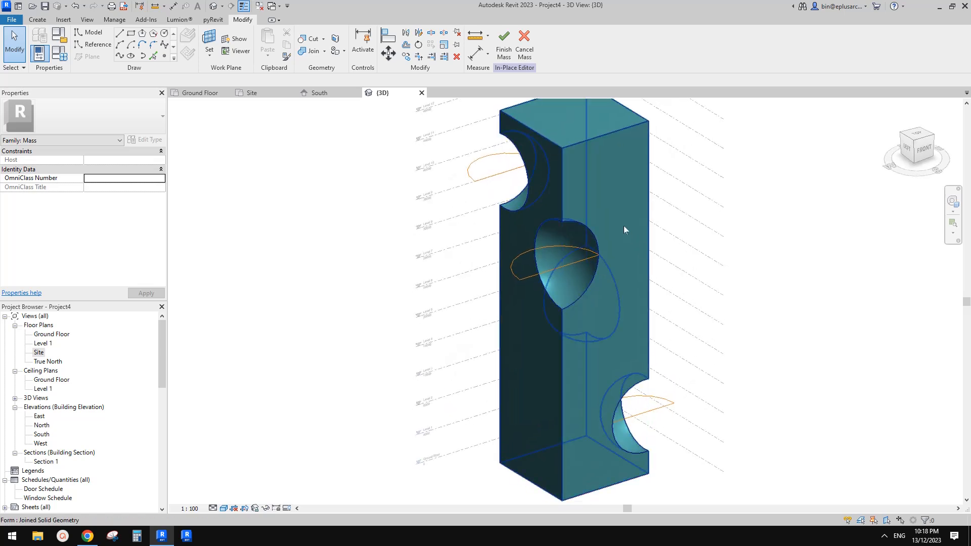
pyautogui.press('Tab')
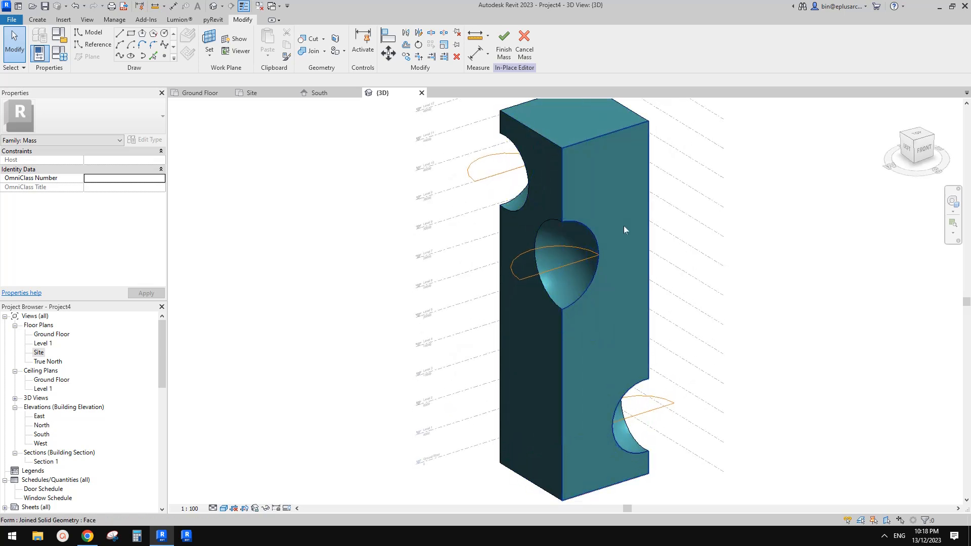
pyautogui.click(623, 226)
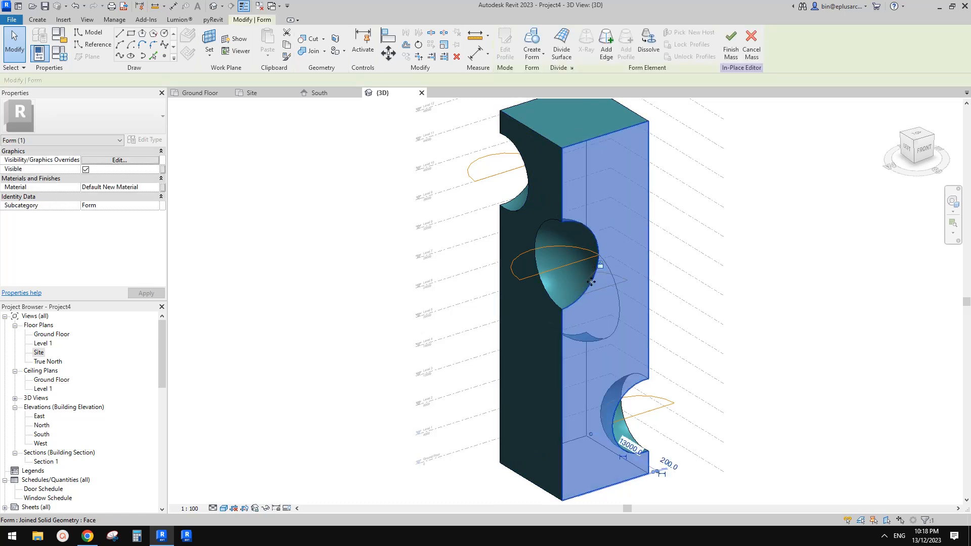
pyautogui.click(561, 46)
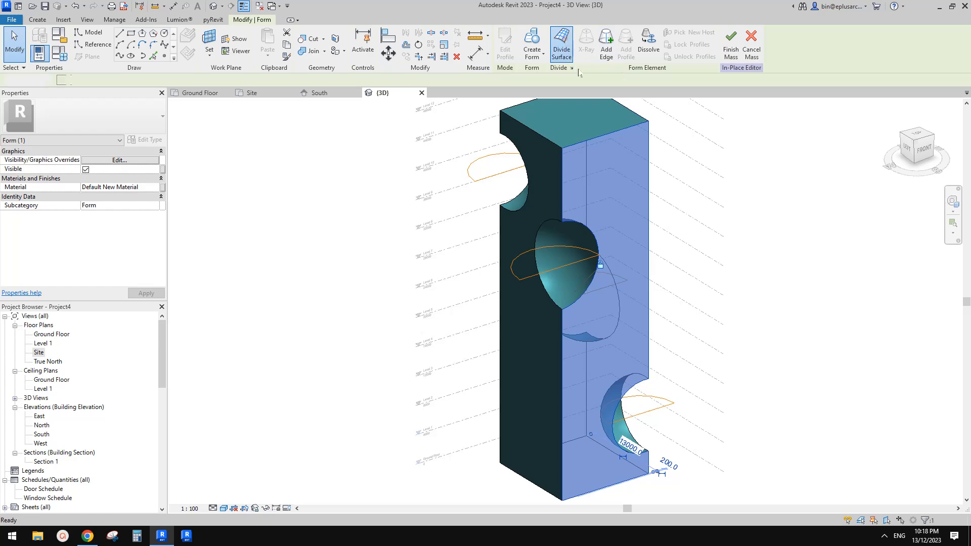
# Switch to Chrome to check the facade pattern in the reference tower image, and return to Revit.
pyautogui.keyDown('shift'); pyautogui.moveTo(644, 176); pyautogui.dragTo(678, 217, button='middle'); pyautogui.keyUp('shift')
pyautogui.click(89, 536)
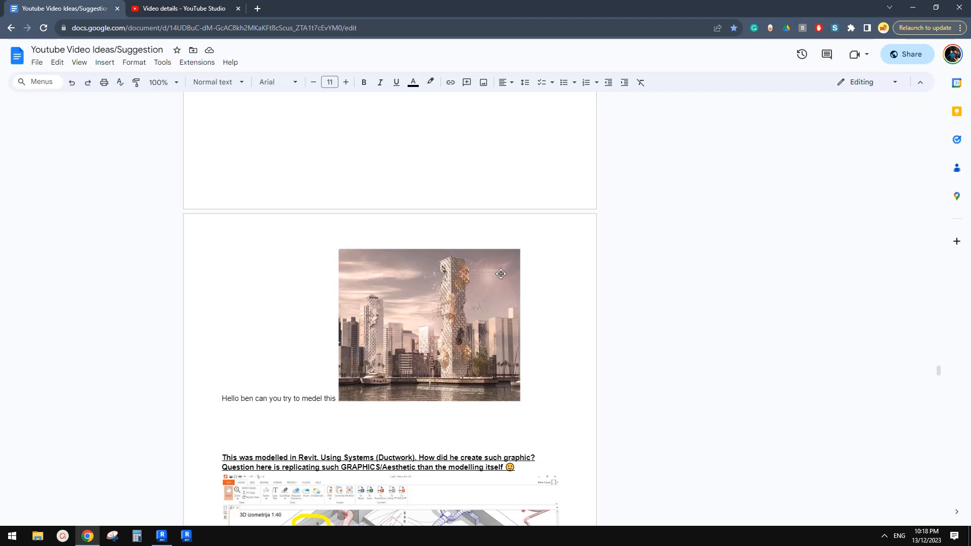
pyautogui.click(163, 537)
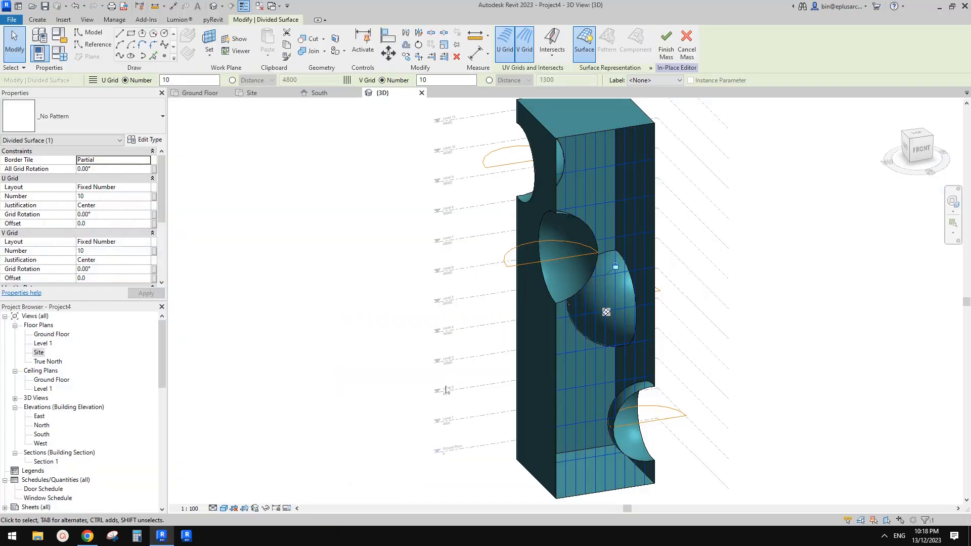
# Set the divided surface's U and V grid layouts to Maximum Spacing with a distance of 3000 mm each.
pyautogui.click(146, 187)
pyautogui.click(104, 219)
pyautogui.click(122, 241)
pyautogui.click(115, 273)
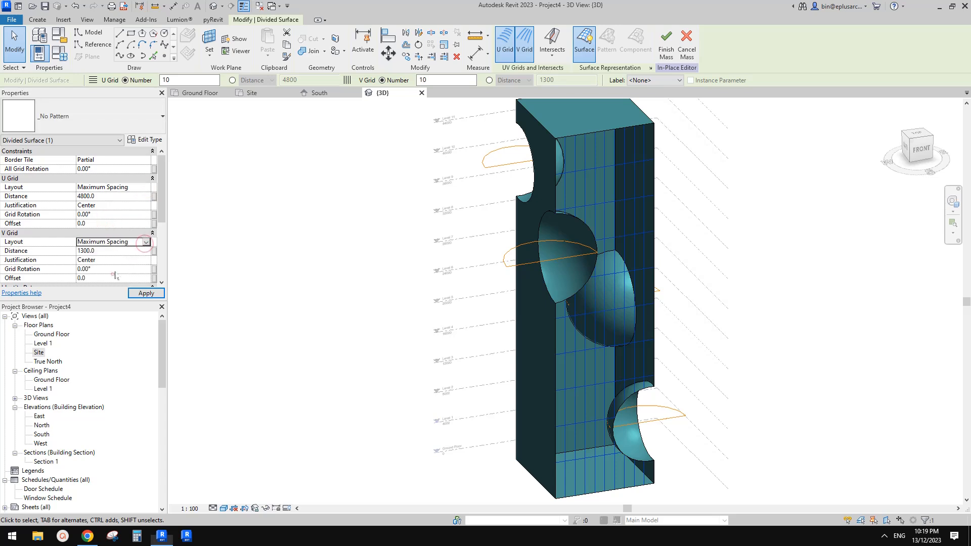
pyautogui.click(112, 196)
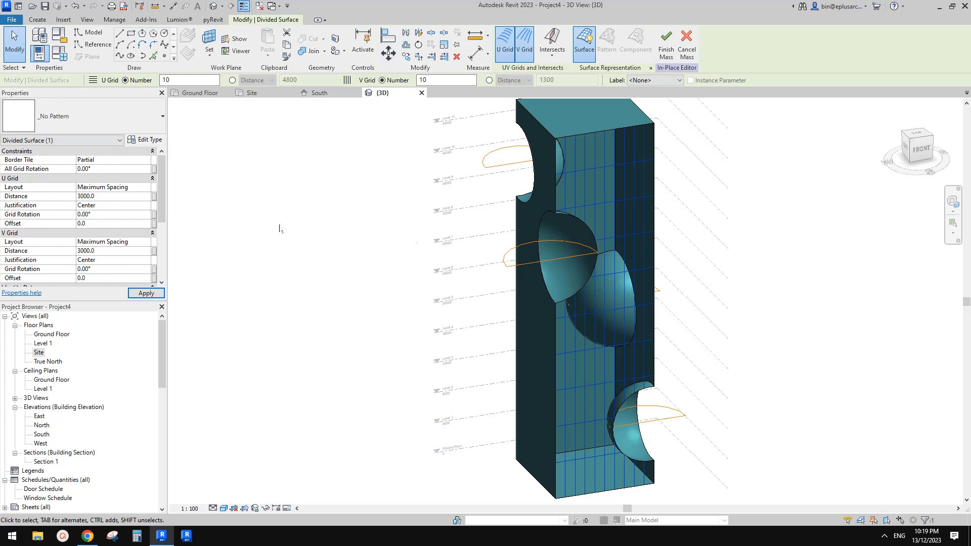
# Rotate all grids of the divided surface by 45°.
pyautogui.click(110, 170)
pyautogui.write('45')
pyautogui.press('Return')
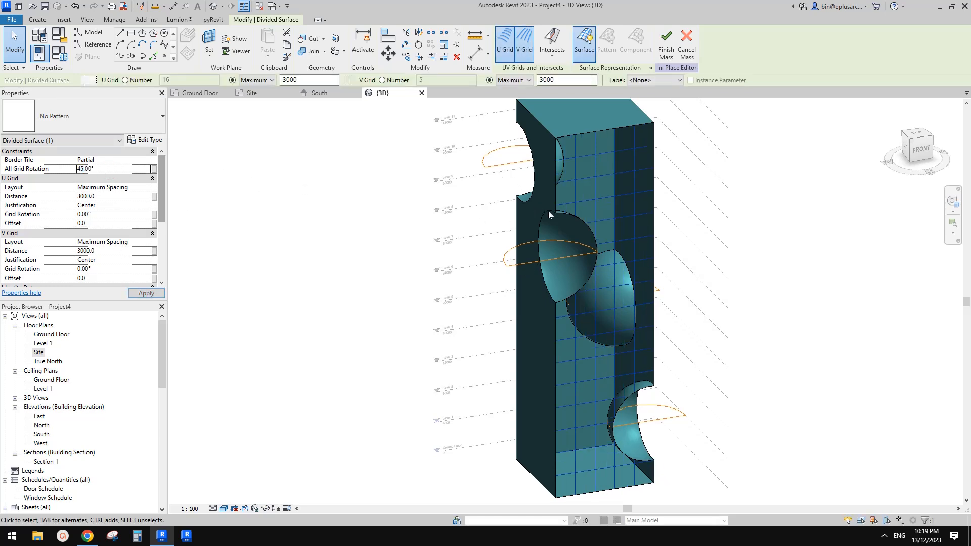
pyautogui.keyDown('shift'); pyautogui.moveTo(536, 230); pyautogui.dragTo(515, 238, button='middle'); pyautogui.keyUp('shift')
pyautogui.click(11, 20)
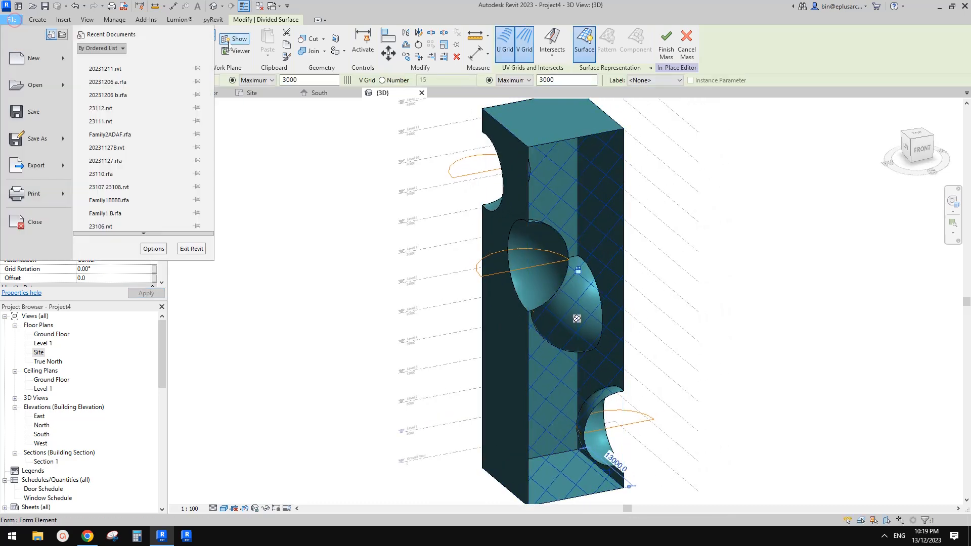
pyautogui.click(55, 63)
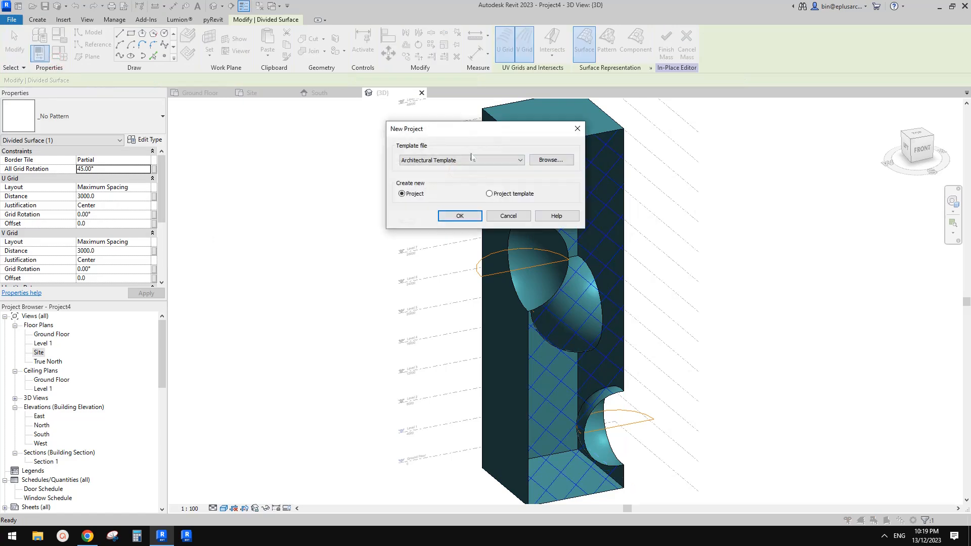
pyautogui.press('Escape')
# Start a new family from the Metric Curtain Panel Pattern Based.rft template.
pyautogui.click(11, 19)
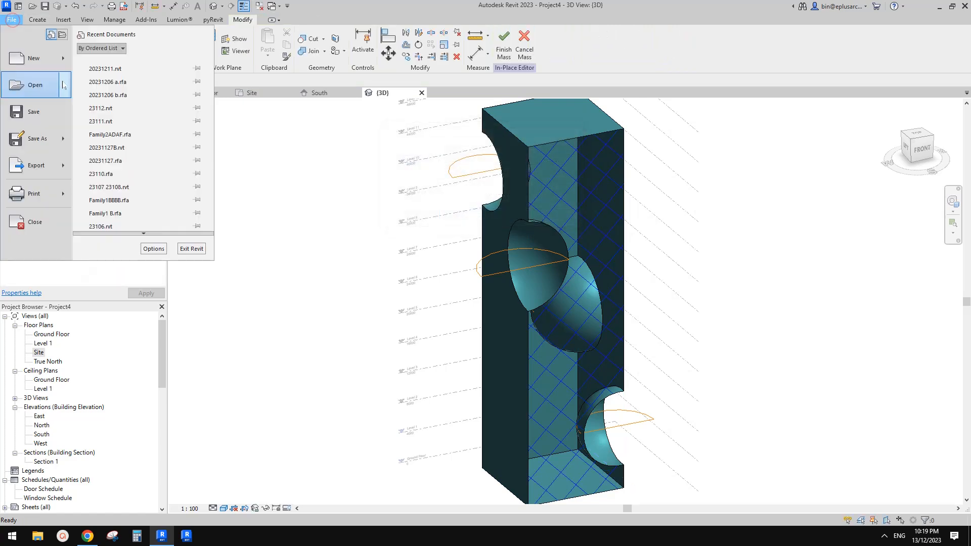
pyautogui.moveTo(63, 58)
pyautogui.click(121, 94)
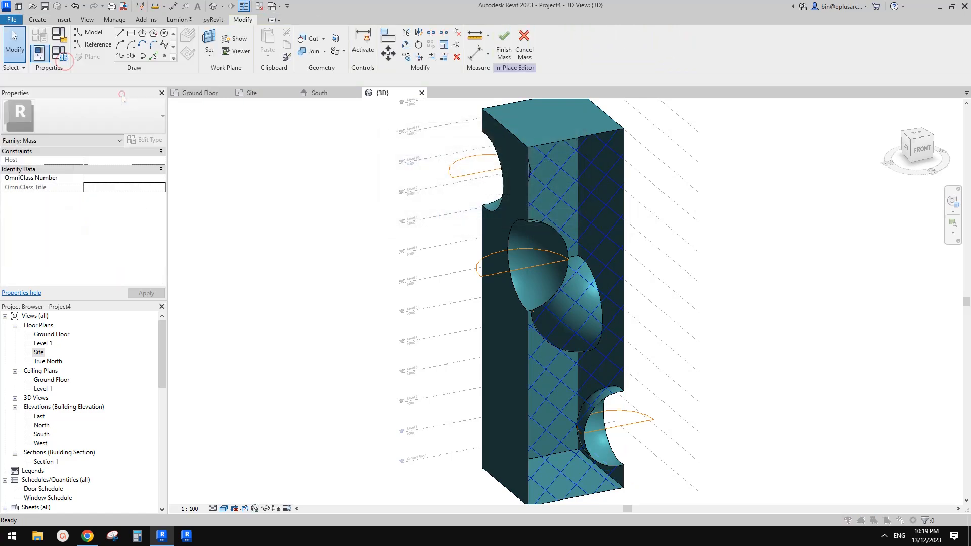
pyautogui.click(418, 272)
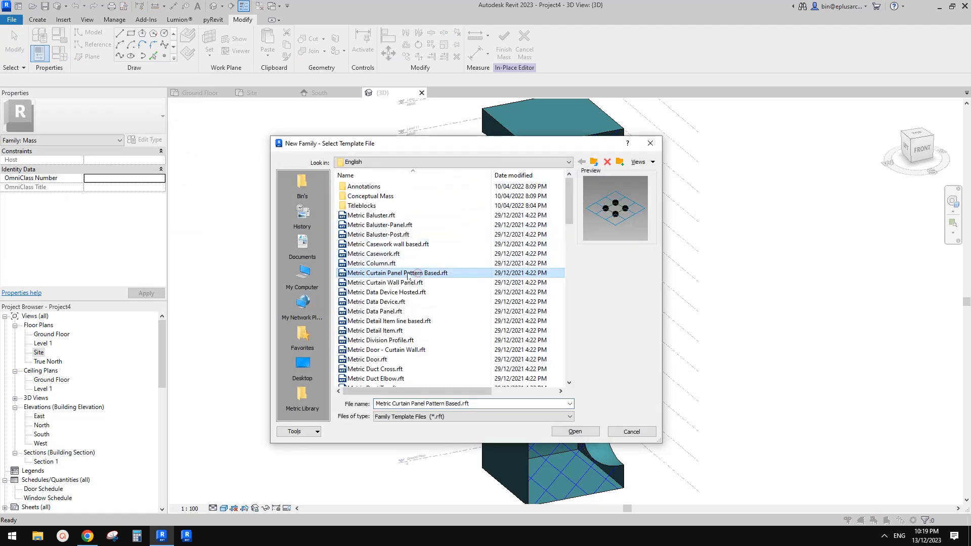
pyautogui.click(575, 432)
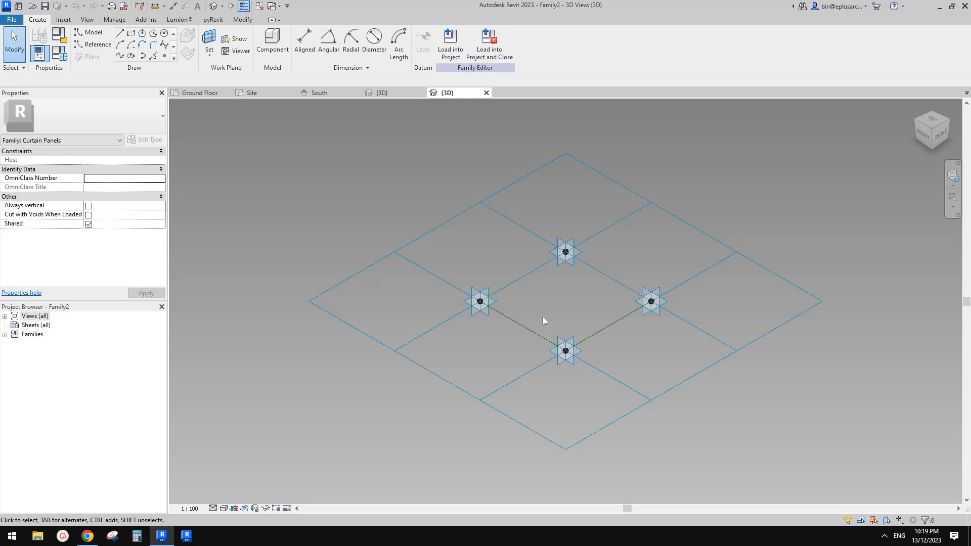
pyautogui.keyDown('shift'); pyautogui.moveTo(479, 306); pyautogui.dragTo(498, 348, button='middle'); pyautogui.keyUp('shift')
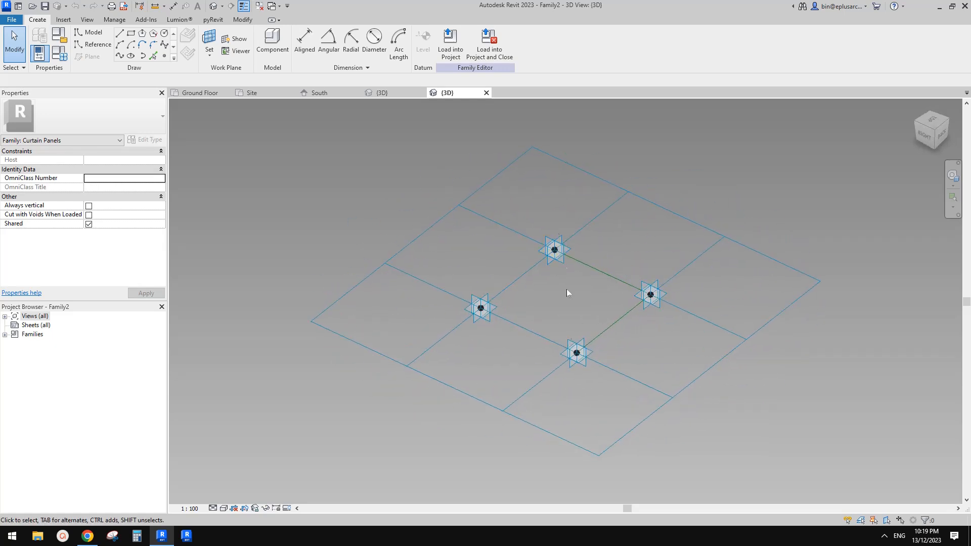
# Draw a line through two diagonally opposite adaptive points of the panel and make it a reference line.
pyautogui.keyDown('shift'); pyautogui.moveTo(586, 275); pyautogui.dragTo(561, 272, button='middle'); pyautogui.keyUp('shift')
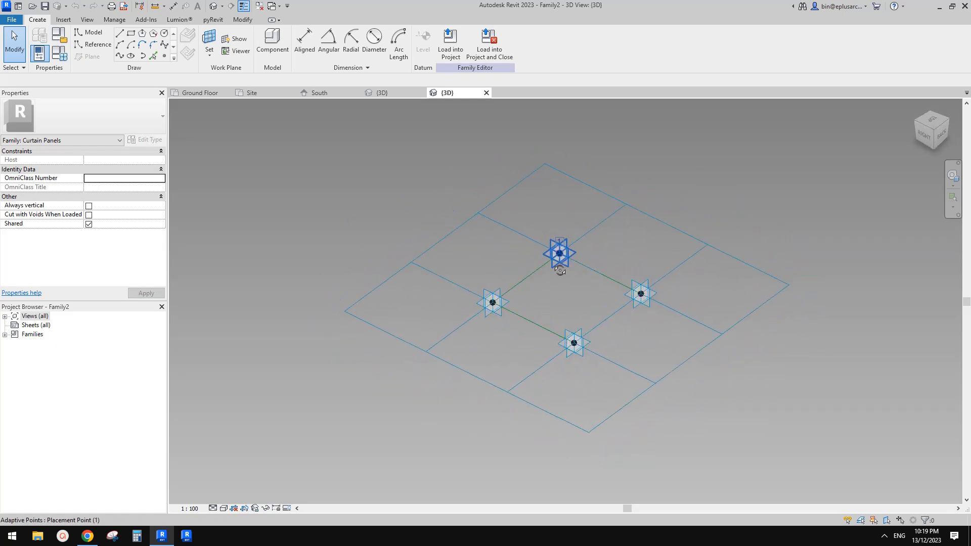
pyautogui.moveTo(531, 211); pyautogui.dragTo(603, 377)
pyautogui.click(119, 55)
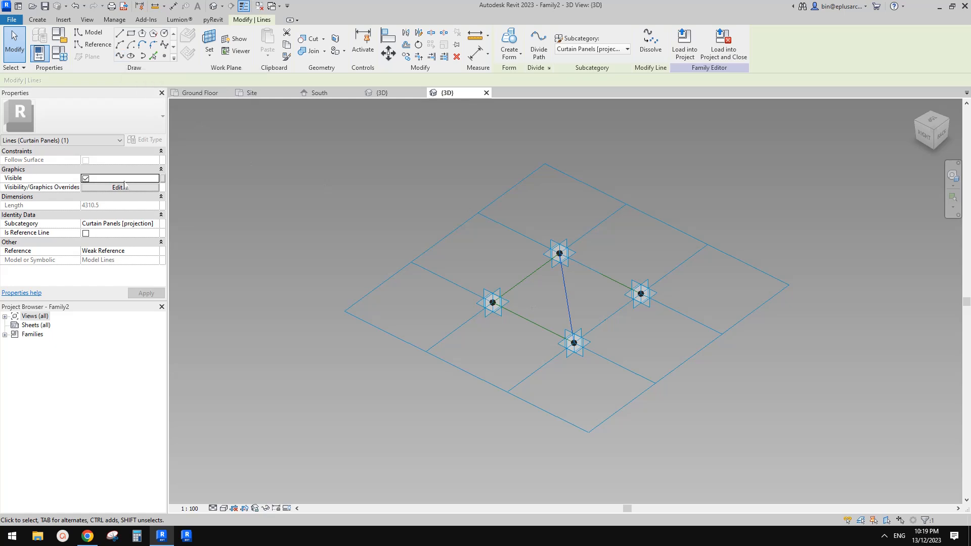
pyautogui.click(86, 233)
pyautogui.scroll(1, 566, 265)
pyautogui.keyDown('shift'); pyautogui.moveTo(566, 265); pyautogui.dragTo(544, 277, button='middle'); pyautogui.keyUp('shift')
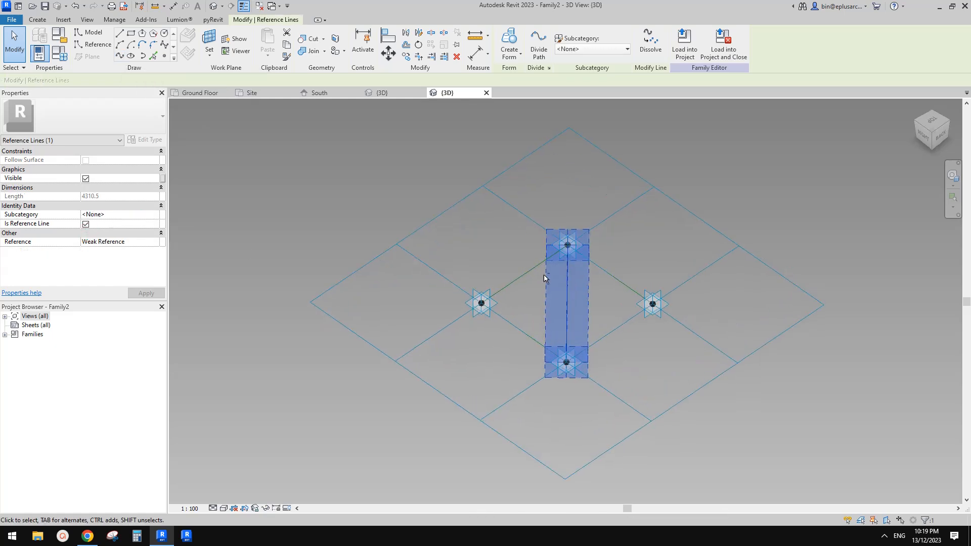
pyautogui.press('Escape')
pyautogui.scroll(1, 573, 293)
pyautogui.click(563, 285)
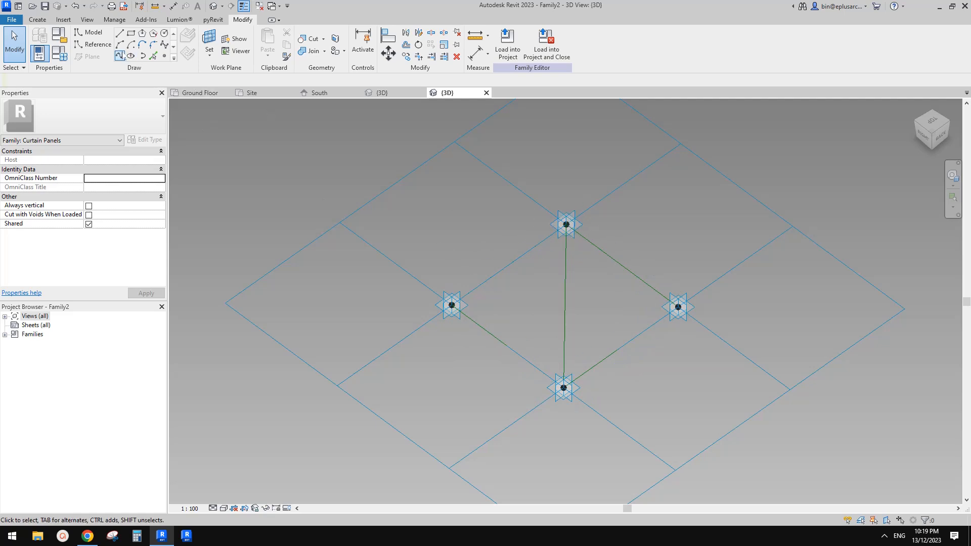
# Place a reference point on one edge reference line of the panel.
pyautogui.click(165, 56)
pyautogui.scroll(2, 484, 247)
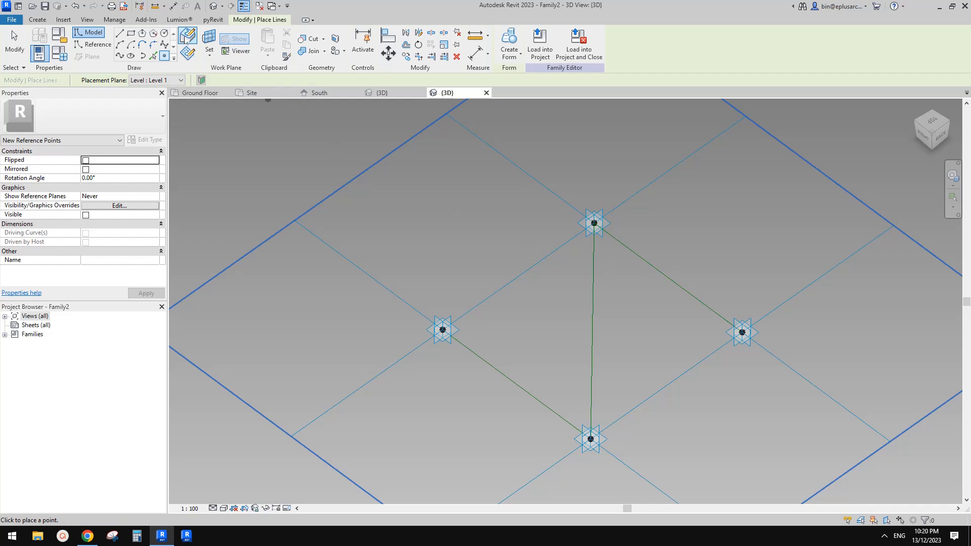
pyautogui.click(494, 293)
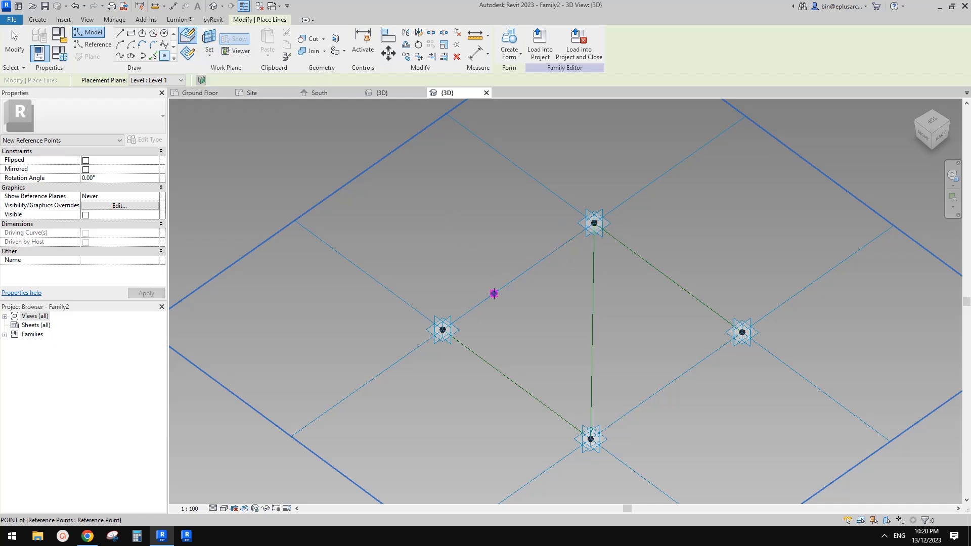
# Draw a reference circle of radius 100 centred on the edge's reference point, using that point's plane as work plane.
pyautogui.click(93, 44)
pyautogui.click(164, 33)
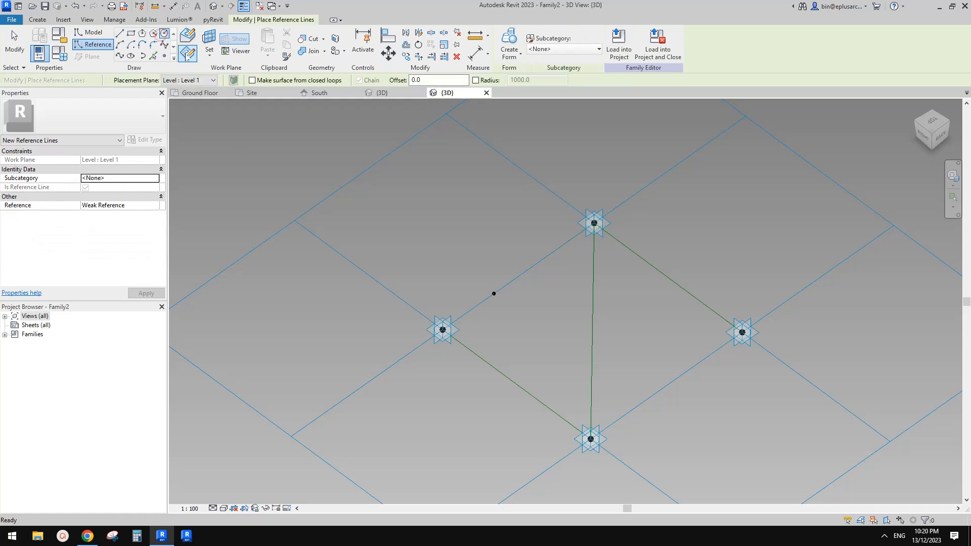
pyautogui.click(209, 39)
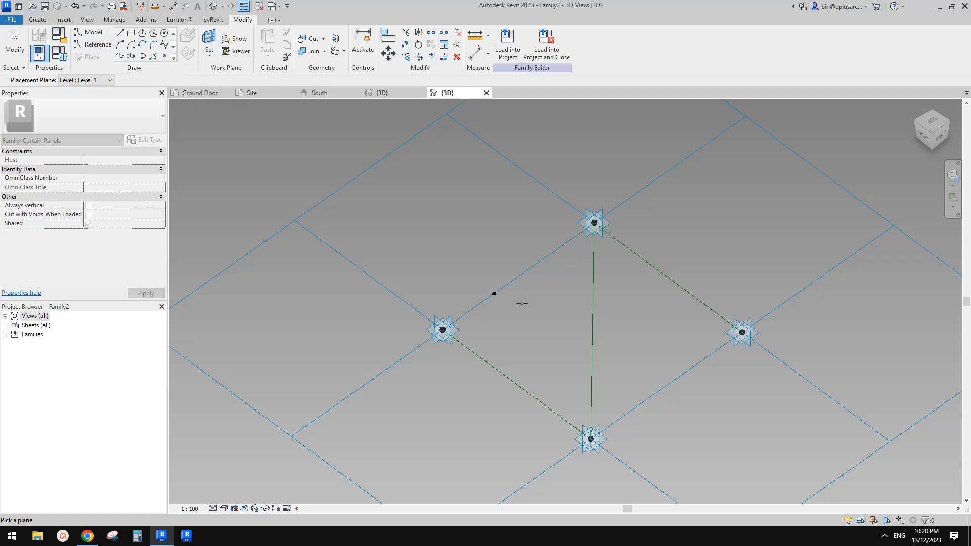
pyautogui.click(495, 294)
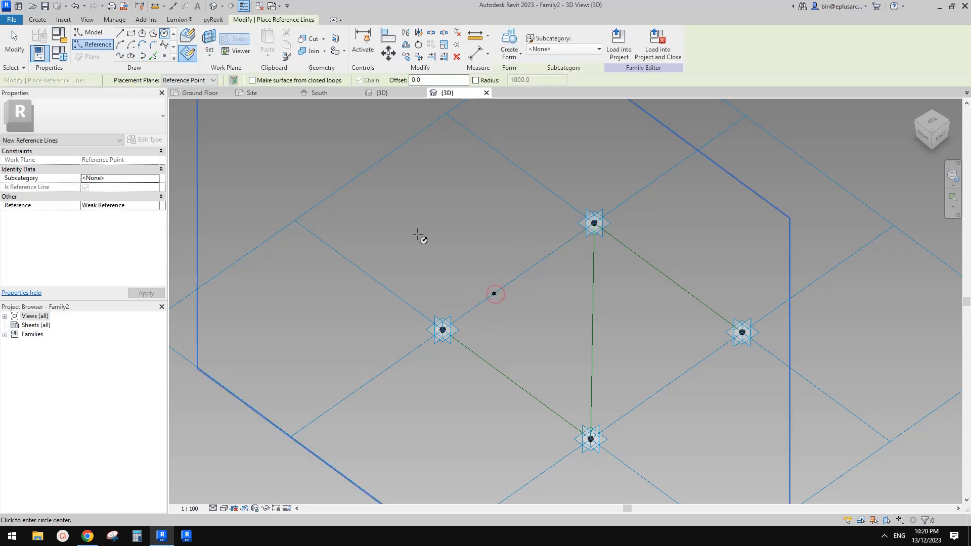
pyautogui.click(493, 291)
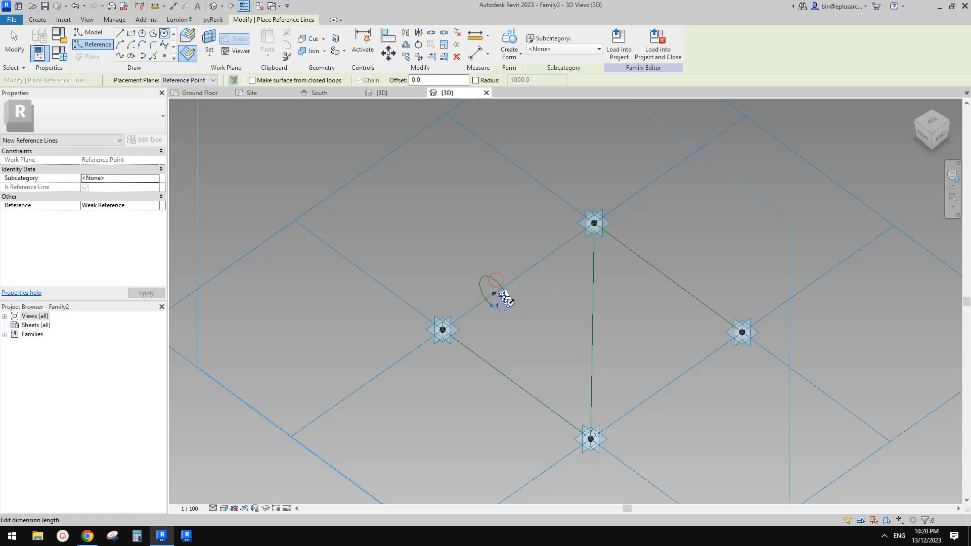
pyautogui.write('100')
pyautogui.press('Return')
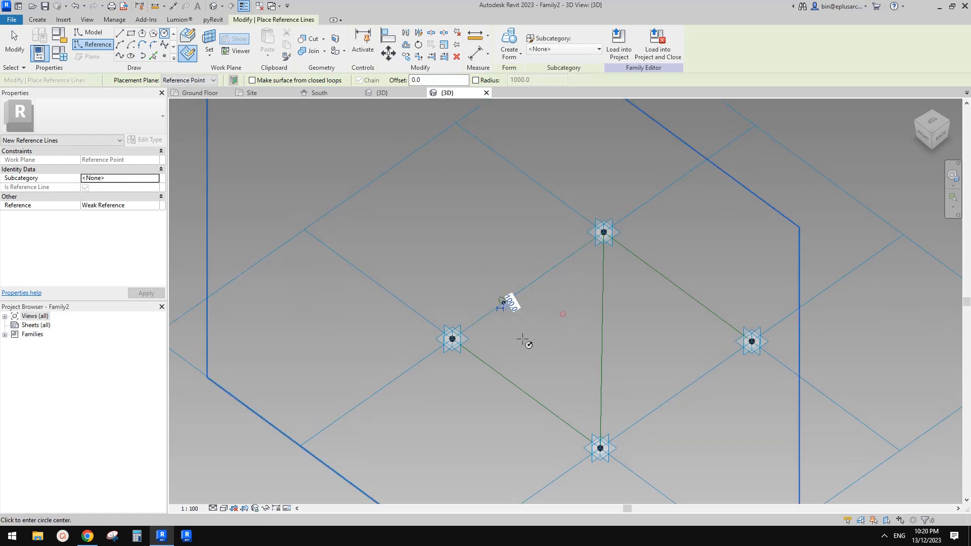
pyautogui.scroll(1, 521, 329)
pyautogui.press('Escape')
pyautogui.press('Escape')
# Create a solid form by sweeping the reference circle along the panel's four edge reference lines.
pyautogui.scroll(-2, 519, 309)
pyautogui.press('Tab')
pyautogui.click(502, 301)
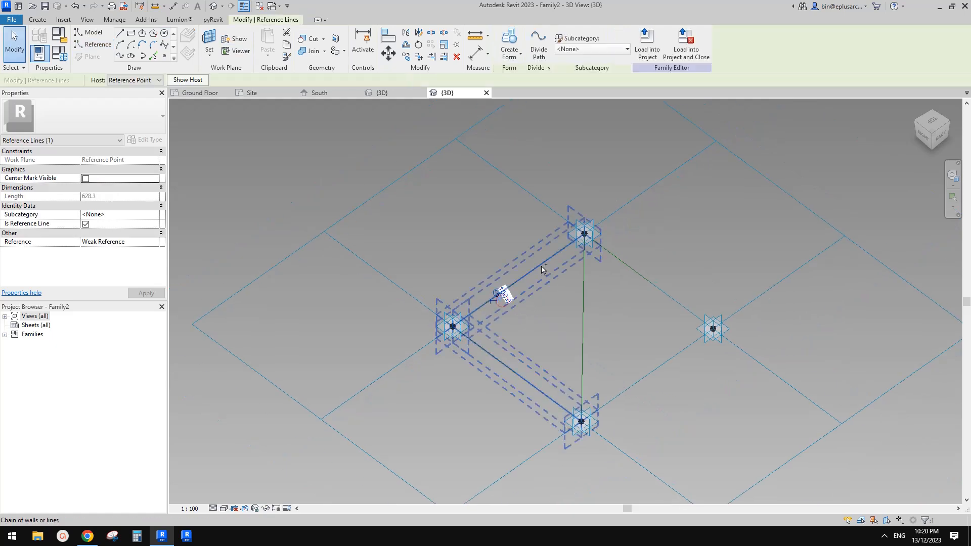
pyautogui.keyDown('ctrl'); pyautogui.click(621, 261); pyautogui.keyUp('ctrl')
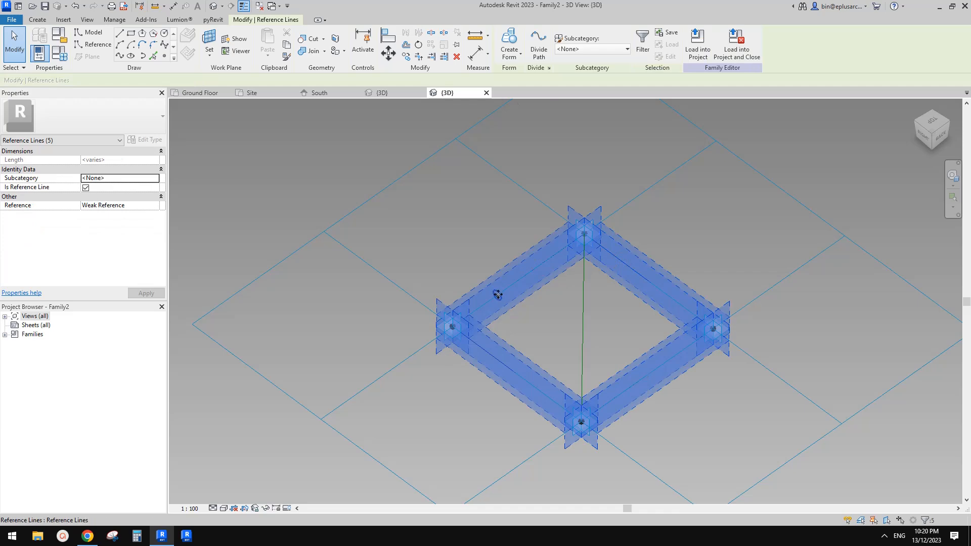
pyautogui.click(509, 40)
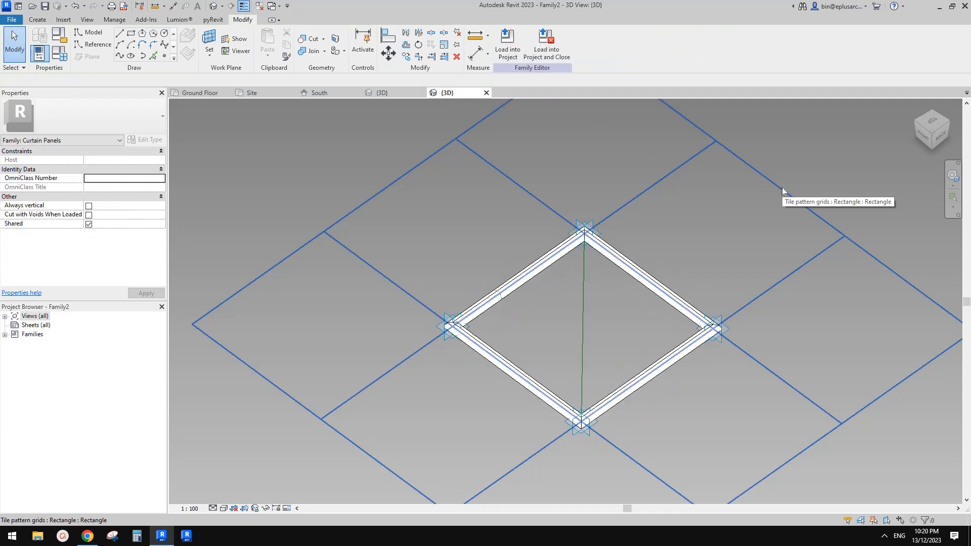
pyautogui.keyDown('shift'); pyautogui.moveTo(757, 202); pyautogui.dragTo(506, 213, button='middle'); pyautogui.keyUp('shift')
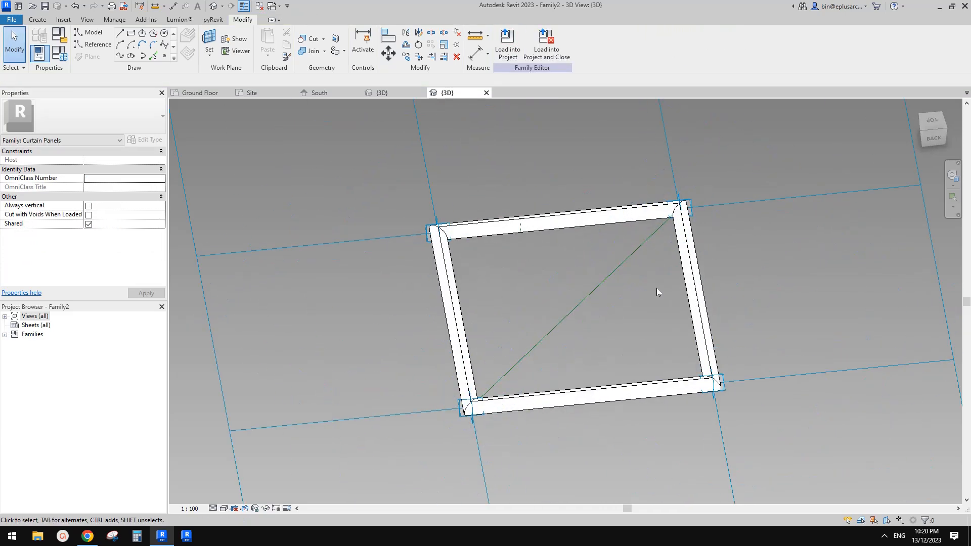
# Copy the profile circle and its reference point from the edge into the open area of the panel.
pyautogui.moveTo(483, 185); pyautogui.dragTo(538, 253)
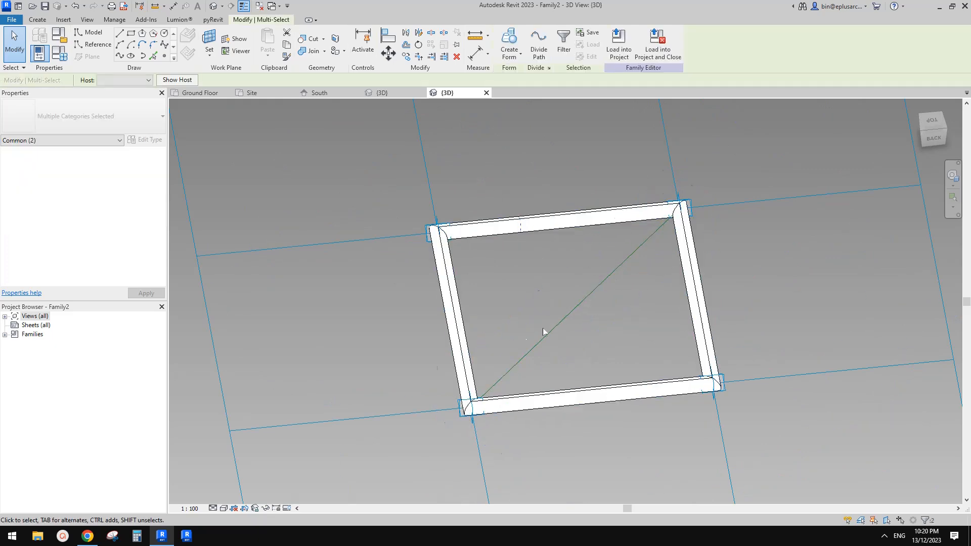
pyautogui.keyDown('shift'); pyautogui.moveTo(586, 297); pyautogui.dragTo(608, 281, button='middle'); pyautogui.keyUp('shift')
pyautogui.press('c')
pyautogui.press('o')
pyautogui.click(521, 238)
pyautogui.click(532, 264)
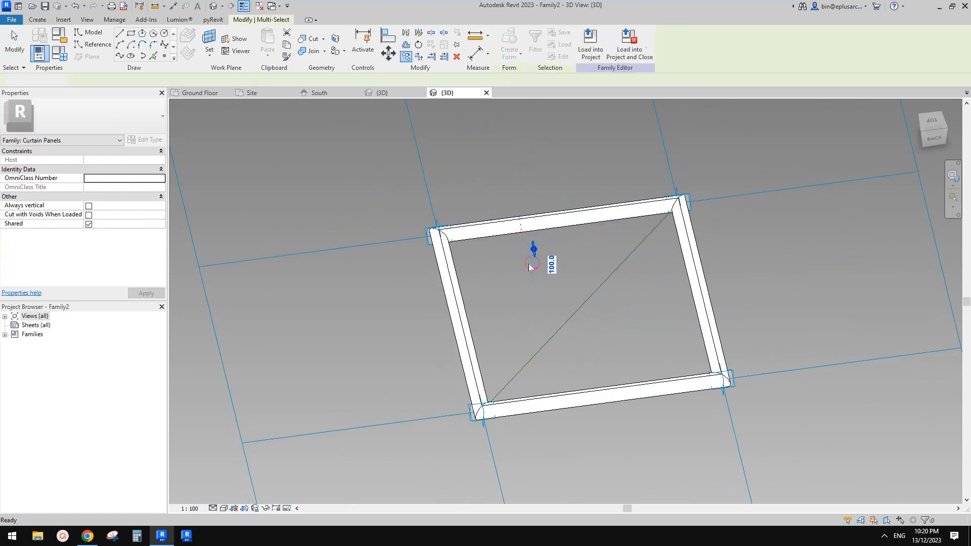
pyautogui.press('Escape')
pyautogui.keyDown('shift'); pyautogui.moveTo(530, 266); pyautogui.dragTo(531, 243, button='middle'); pyautogui.keyUp('shift')
pyautogui.scroll(4, 531, 248)
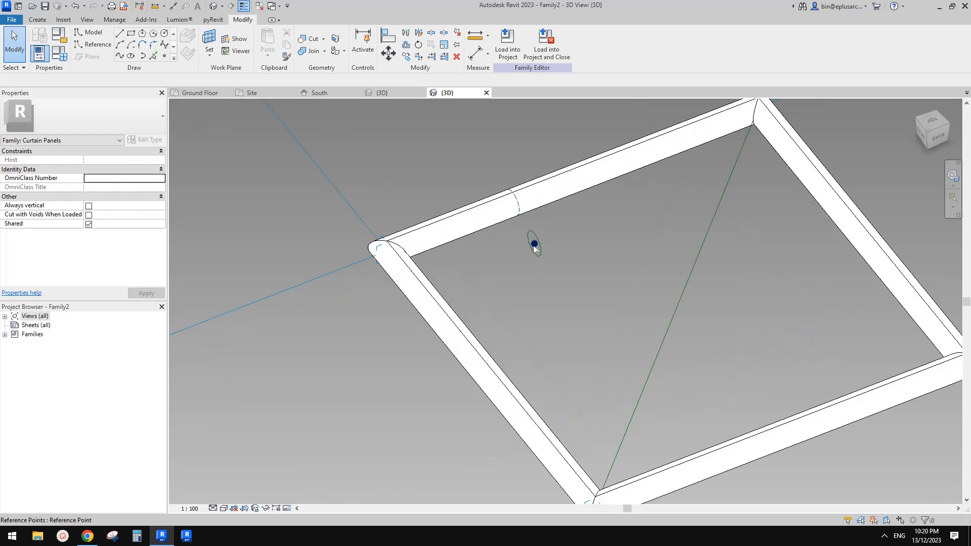
# Rehost the copied circle's reference point onto the diagonal reference line.
pyautogui.moveTo(533, 245); pyautogui.dragTo(566, 275)
pyautogui.click(545, 47)
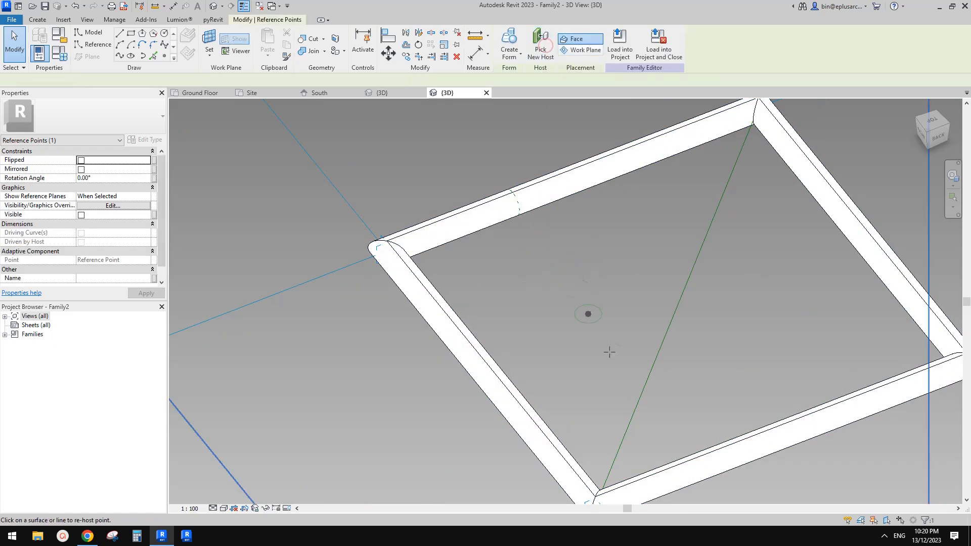
pyautogui.click(643, 387)
pyautogui.keyDown('shift'); pyautogui.moveTo(660, 378); pyautogui.dragTo(590, 331, button='middle'); pyautogui.keyUp('shift')
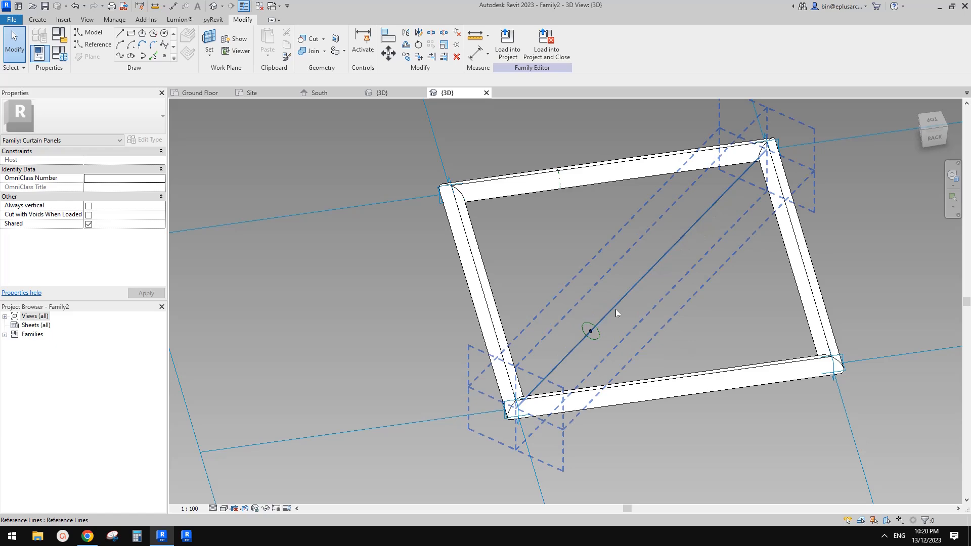
# Slide the rehosted reference point with its circle a short way along the diagonal toward the panel's centre.
pyautogui.click(590, 332)
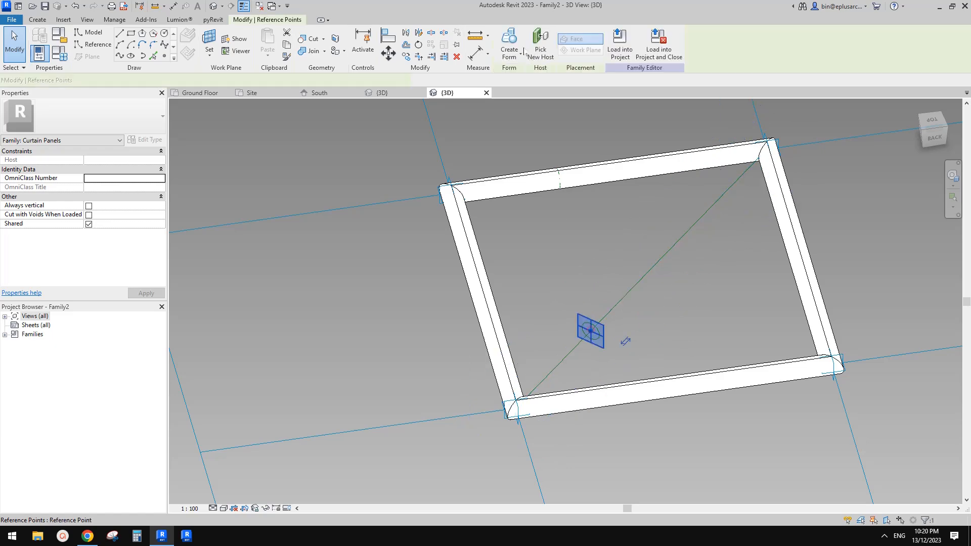
pyautogui.click(660, 242)
pyautogui.keyDown('shift'); pyautogui.moveTo(635, 294); pyautogui.dragTo(610, 308, button='middle'); pyautogui.keyUp('shift')
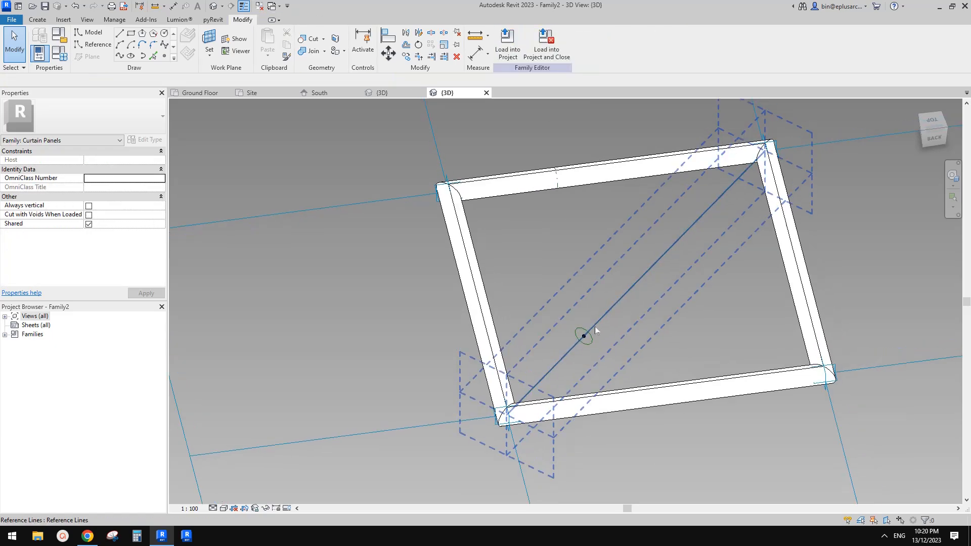
pyautogui.scroll(2, 592, 329)
pyautogui.moveTo(595, 330); pyautogui.dragTo(610, 319)
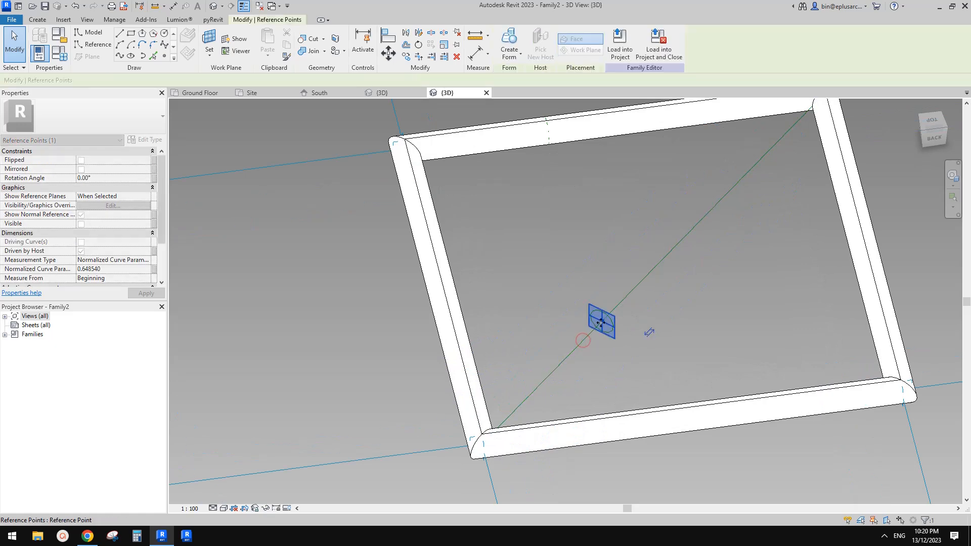
pyautogui.press('Escape')
# Create a solid form from the rehosted circle and the diagonal reference line.
pyautogui.click(611, 322)
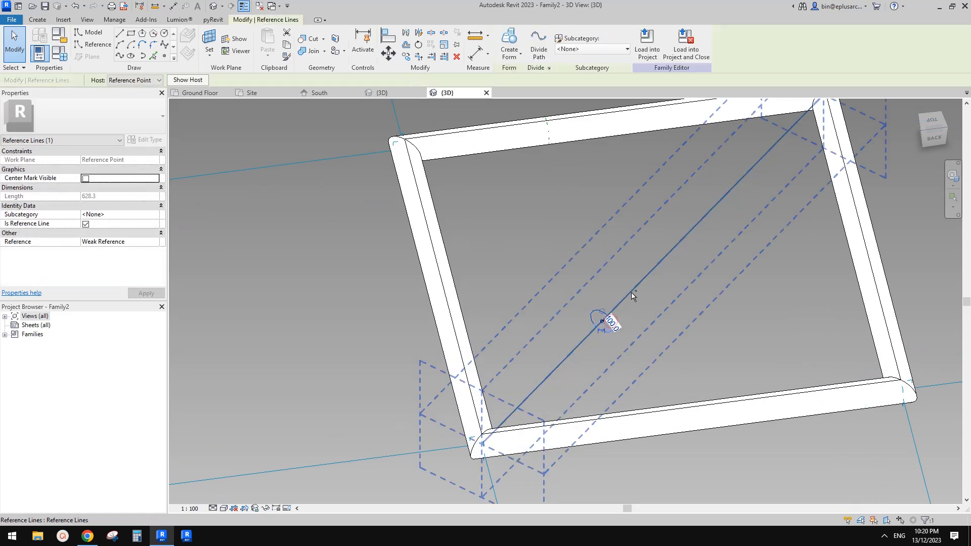
pyautogui.keyDown('ctrl'); pyautogui.click(611, 314); pyautogui.keyUp('ctrl')
pyautogui.click(511, 35)
pyautogui.scroll(-2, 611, 221)
pyautogui.keyDown('shift'); pyautogui.moveTo(611, 221); pyautogui.dragTo(595, 221, button='middle'); pyautogui.keyUp('shift')
pyautogui.scroll(2, 596, 228)
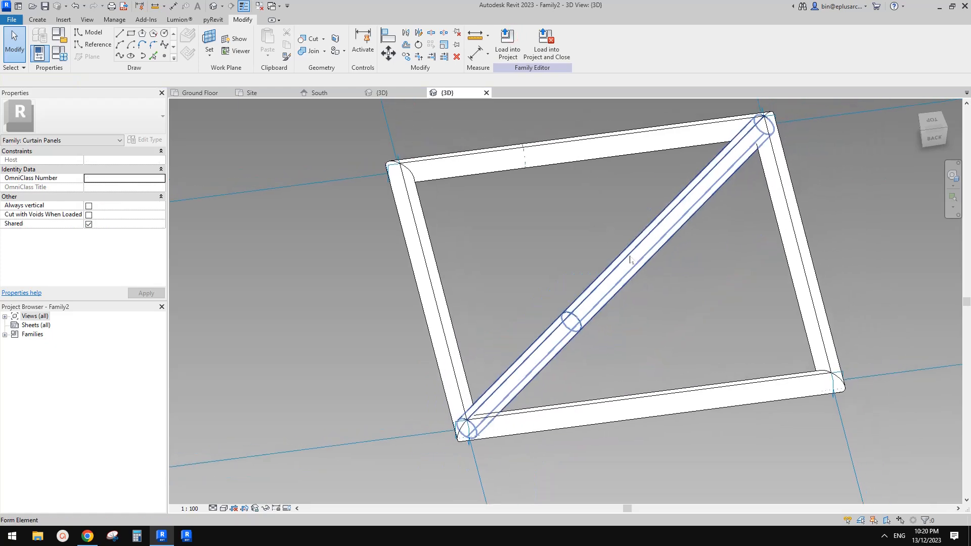
pyautogui.scroll(-2, 630, 260)
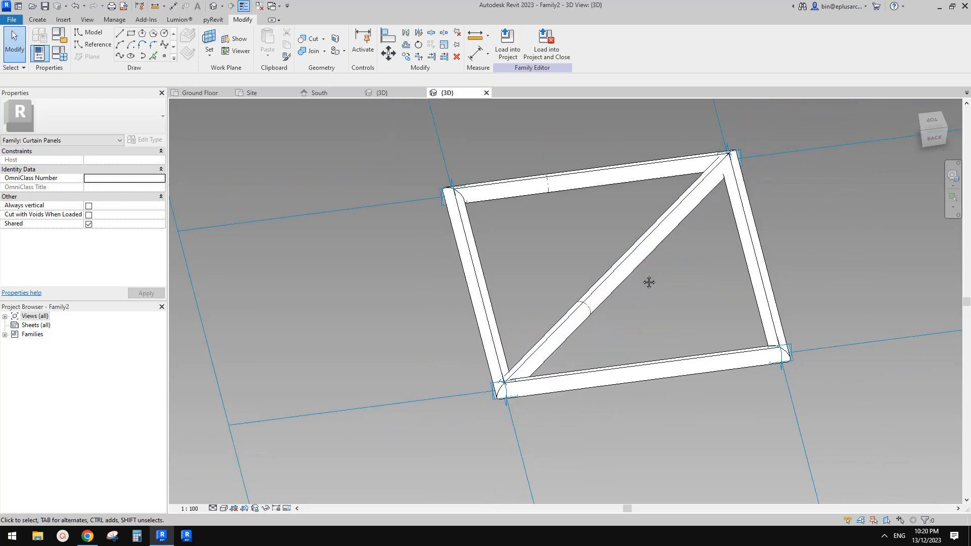
# Delete the solid form along the diagonal, keeping its circle and reference line.
pyautogui.click(590, 312)
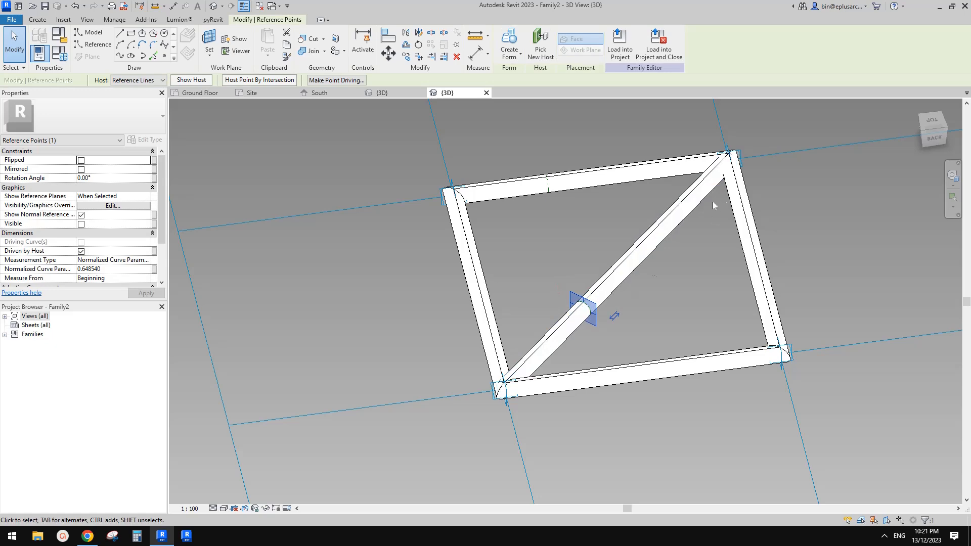
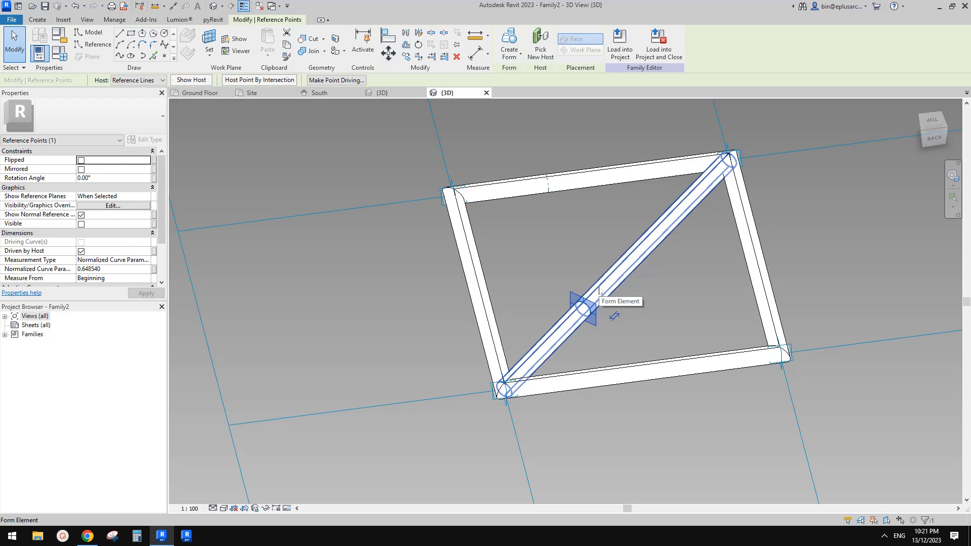
pyautogui.click(632, 277)
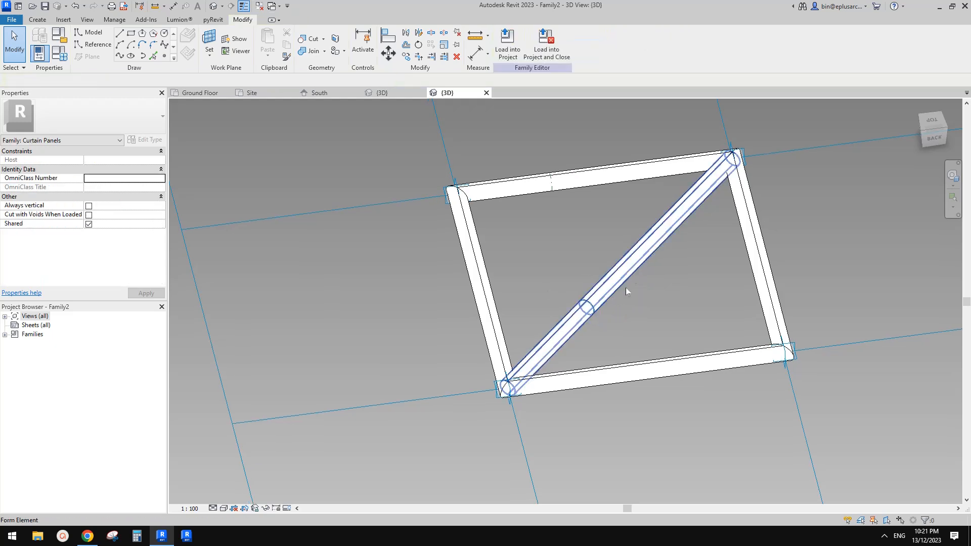
pyautogui.click(653, 249)
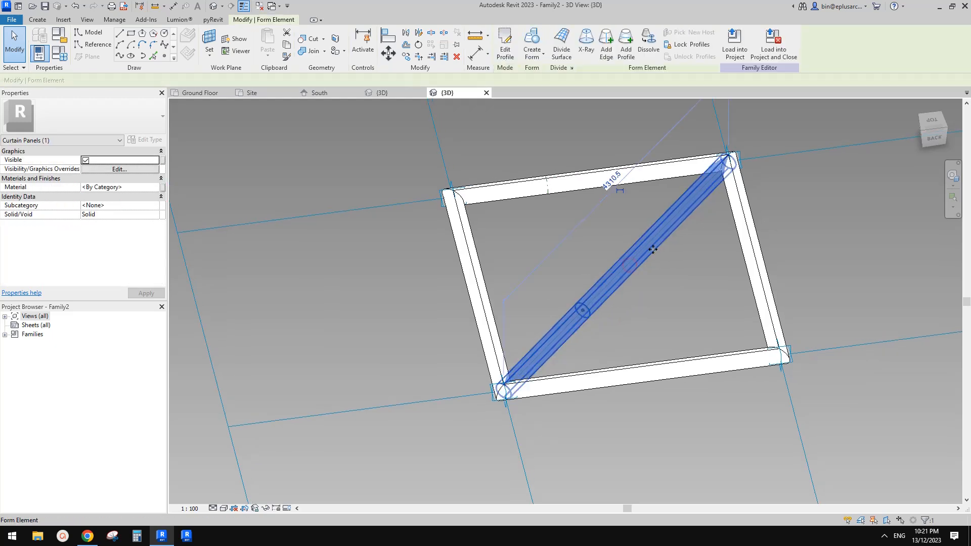
pyautogui.press('Delete')
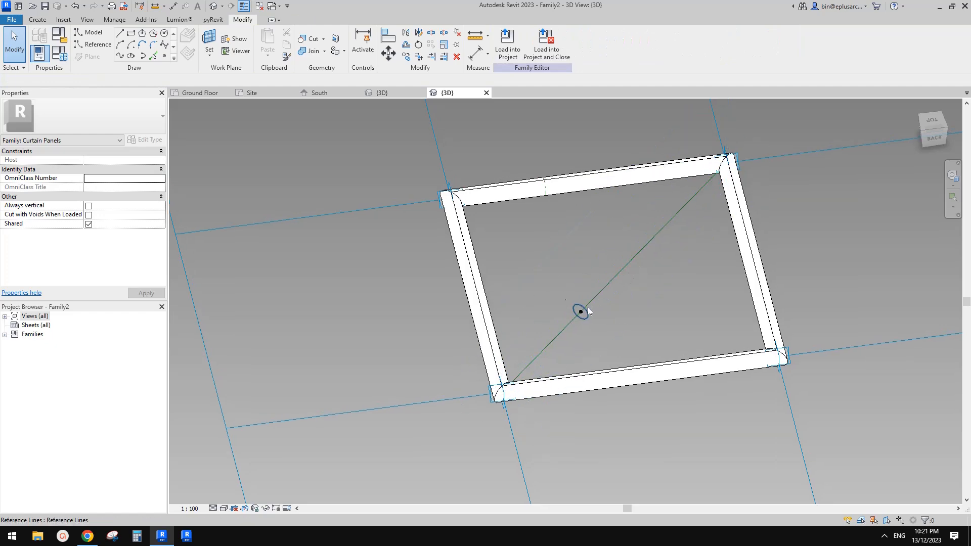
# Copy the diagonal's circle and its reference point to a spot beside the diagonal line.
pyautogui.moveTo(595, 322); pyautogui.dragTo(598, 325)
pyautogui.press('c')
pyautogui.press('o')
pyautogui.click(581, 312)
pyautogui.scroll(2, 603, 259)
pyautogui.click(598, 252)
pyautogui.press('Escape')
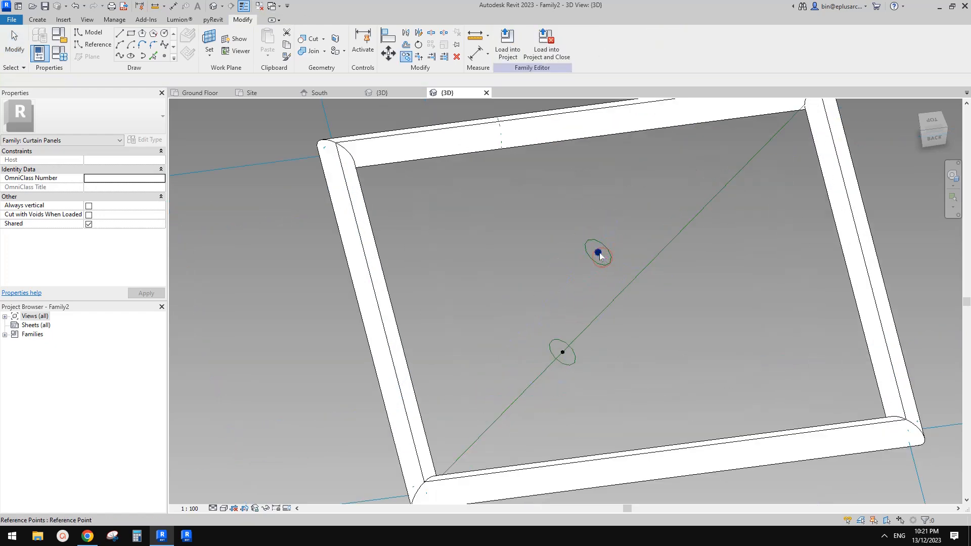
# Rehost the second circle's reference point onto the diagonal line, nearer its opposite end.
pyautogui.click(598, 252)
pyautogui.click(540, 43)
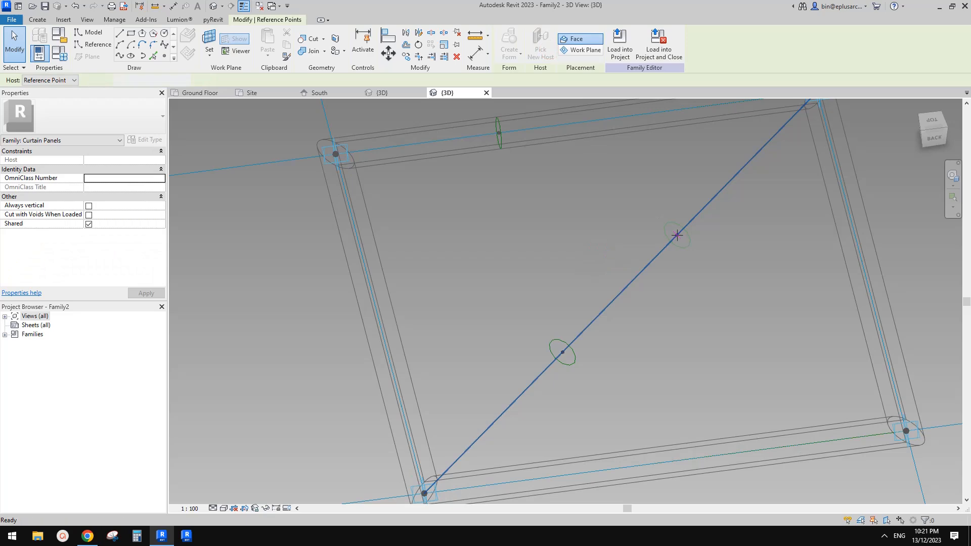
pyautogui.click(678, 233)
pyautogui.click(694, 223)
pyautogui.press('Escape')
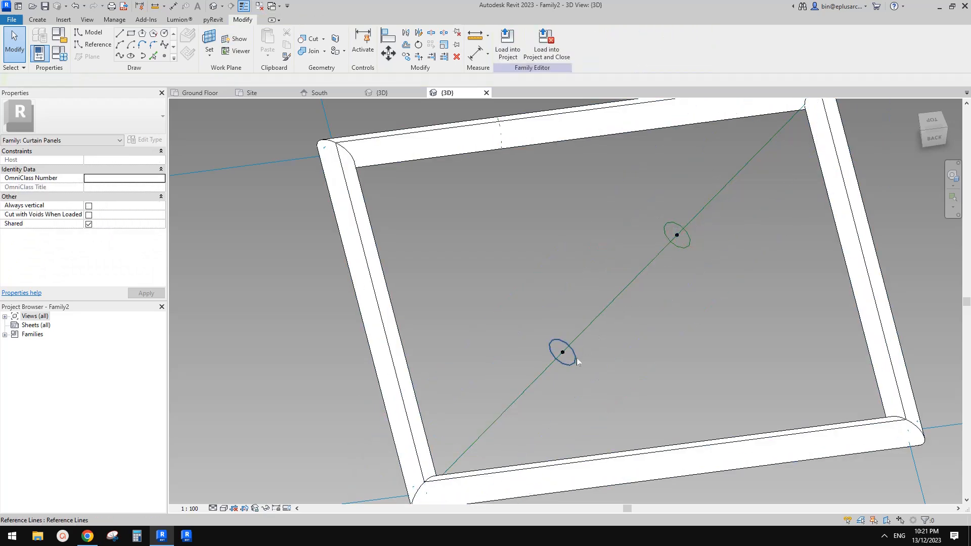
# Create a solid form between the two circles hosted on the diagonal reference line.
pyautogui.click(576, 359)
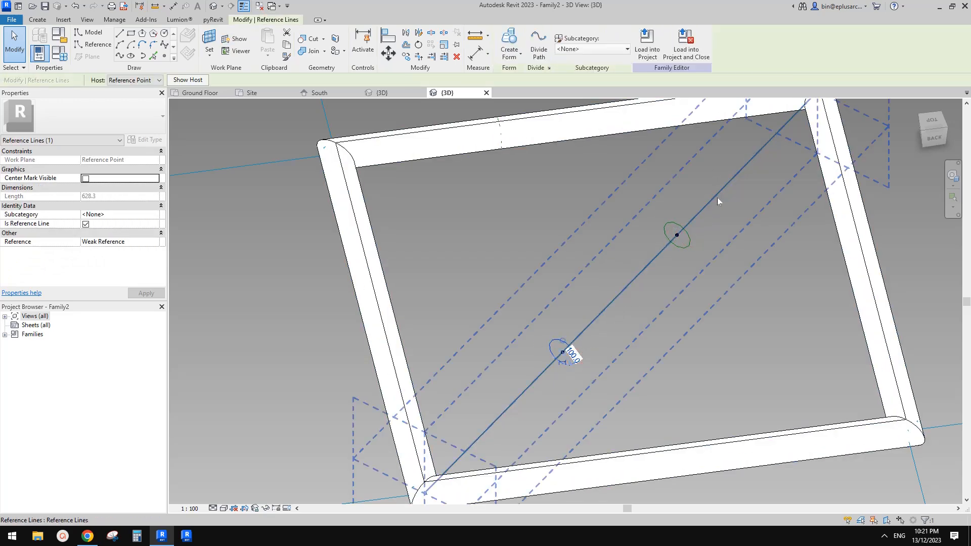
pyautogui.press('Escape')
pyautogui.click(678, 235)
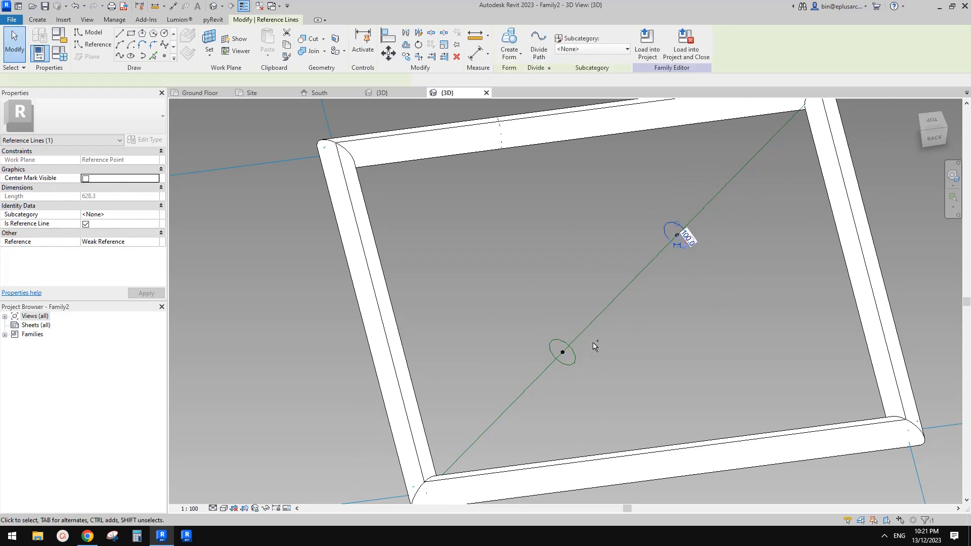
pyautogui.keyDown('ctrl'); pyautogui.click(683, 235); pyautogui.keyUp('ctrl')
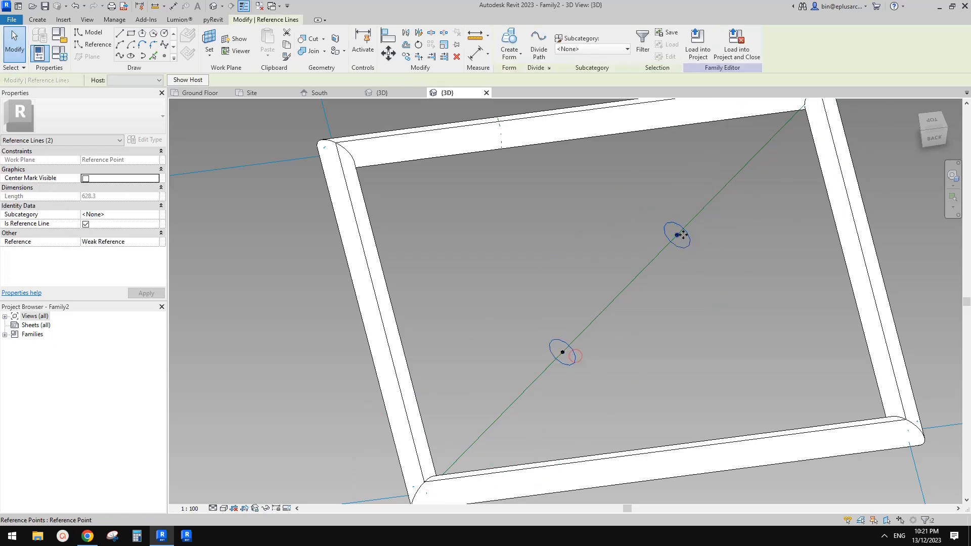
pyautogui.click(509, 41)
pyautogui.press('Escape')
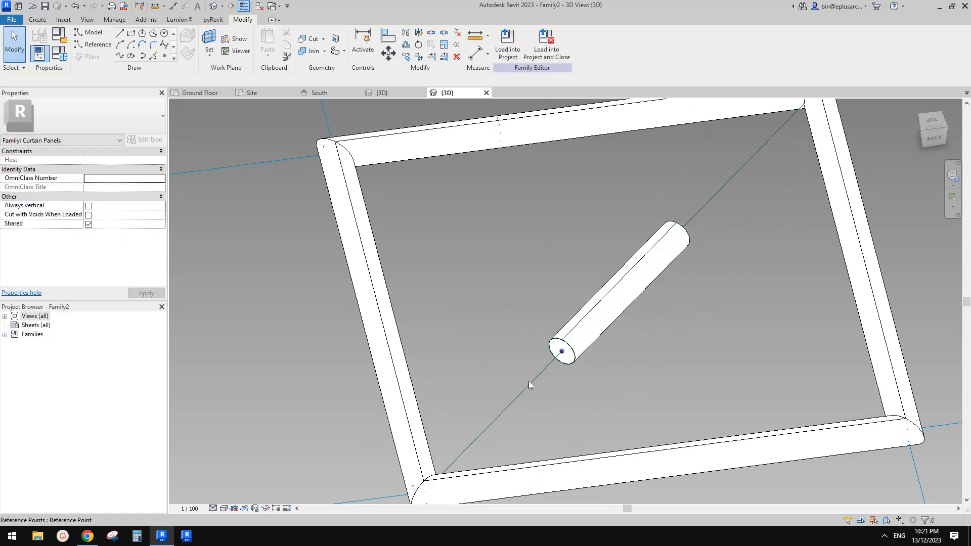
# Slide the lower circle's reference point along the diagonal line to the panel's lower corner, extending the tube.
pyautogui.moveTo(562, 352); pyautogui.dragTo(424, 483)
pyautogui.scroll(-3, 607, 375)
pyautogui.press('Escape')
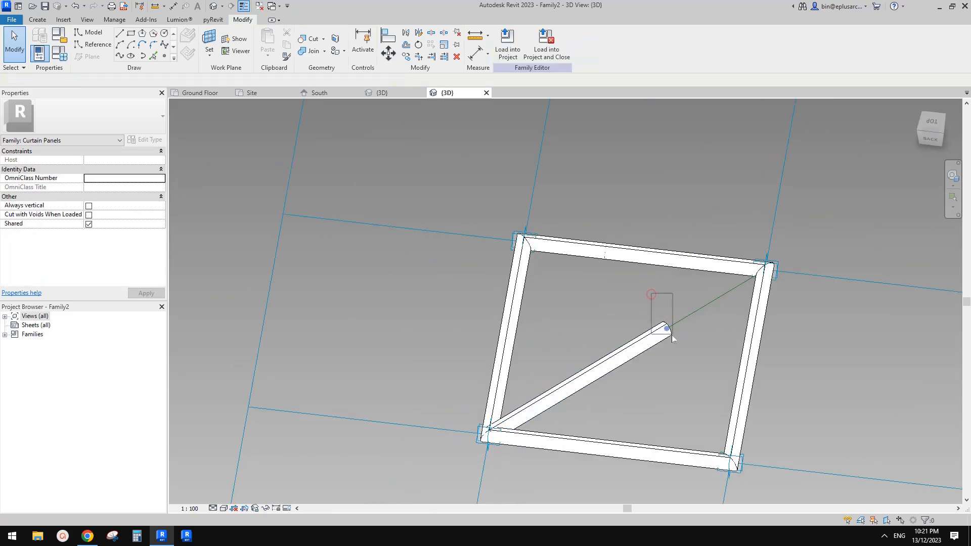
# Slide the other circle's reference point to the diagonal's opposite end so the tube spans corner to corner.
pyautogui.scroll(2, 667, 331)
pyautogui.click(667, 329)
pyautogui.press('Tab')
pyautogui.press('Escape')
pyautogui.keyDown('shift'); pyautogui.moveTo(520, 304); pyautogui.dragTo(597, 344, button='middle'); pyautogui.keyUp('shift')
pyautogui.moveTo(597, 344); pyautogui.dragTo(563, 206, button='middle')
pyautogui.scroll(2, 645, 273)
pyautogui.moveTo(657, 271); pyautogui.dragTo(657, 269)
pyautogui.moveTo(650, 278); pyautogui.dragTo(630, 300, button='middle')
pyautogui.moveTo(619, 272); pyautogui.dragTo(862, 308)
pyautogui.scroll(-3, 829, 293)
pyautogui.keyDown('shift'); pyautogui.moveTo(754, 309); pyautogui.dragTo(819, 315, button='middle'); pyautogui.keyUp('shift')
pyautogui.click(784, 299)
pyautogui.scroll(1, 900, 378)
pyautogui.moveTo(901, 377); pyautogui.dragTo(760, 294, button='middle')
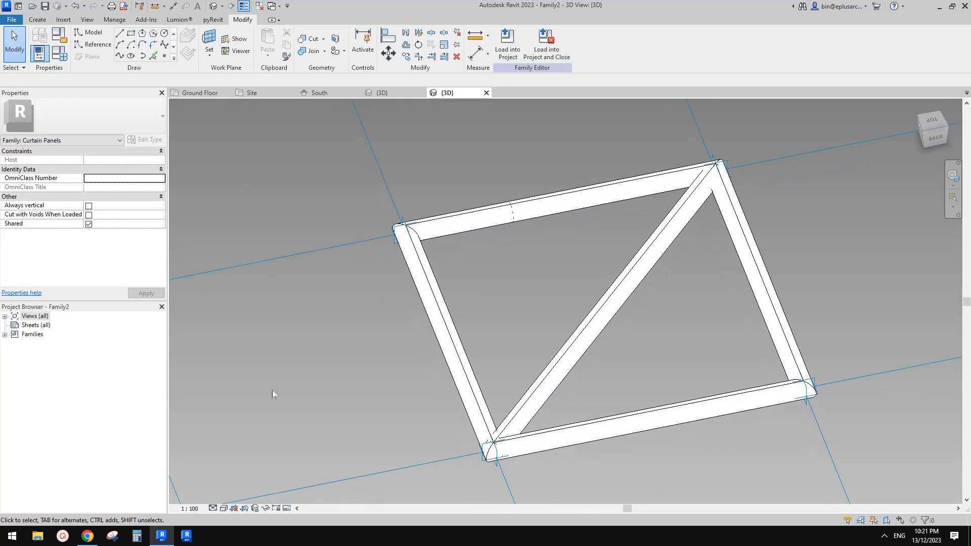
# Switch to Chrome to check the tower reference image, and return to the Revit panel family.
pyautogui.click(87, 539)
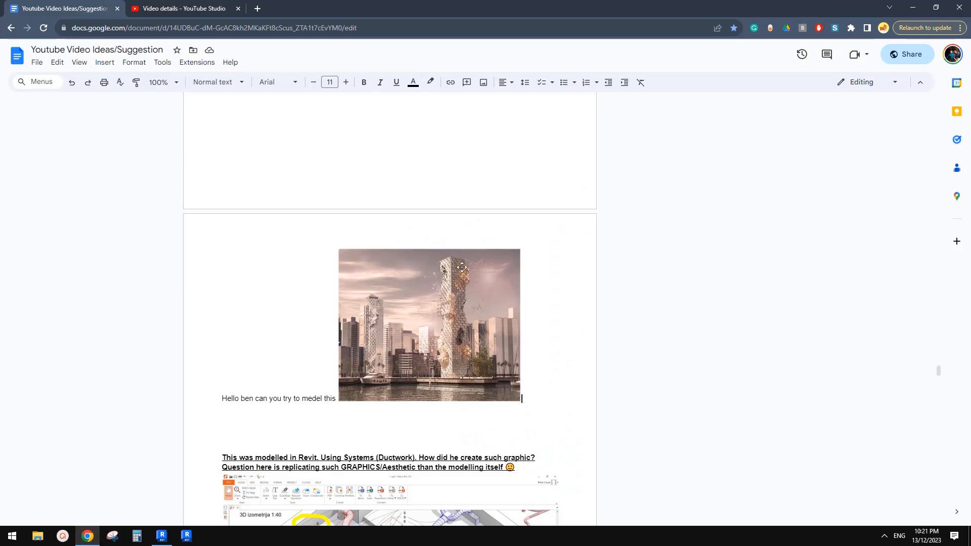
pyautogui.click(163, 536)
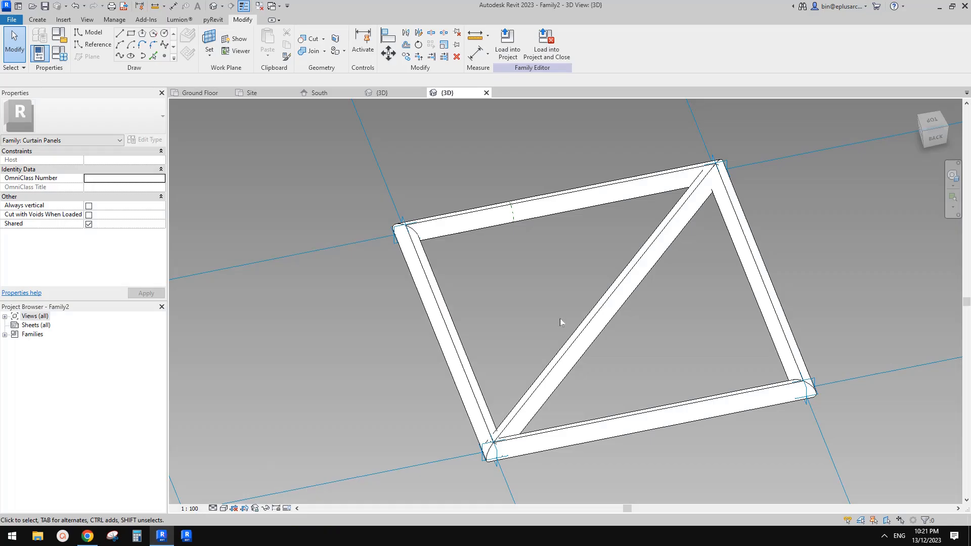
pyautogui.keyDown('shift'); pyautogui.moveTo(631, 311); pyautogui.dragTo(625, 273, button='middle'); pyautogui.keyUp('shift')
pyautogui.scroll(-1, 779, 257)
# Temporarily hide the diagonal tube and the edge tubes in the 3D view.
pyautogui.click(650, 254)
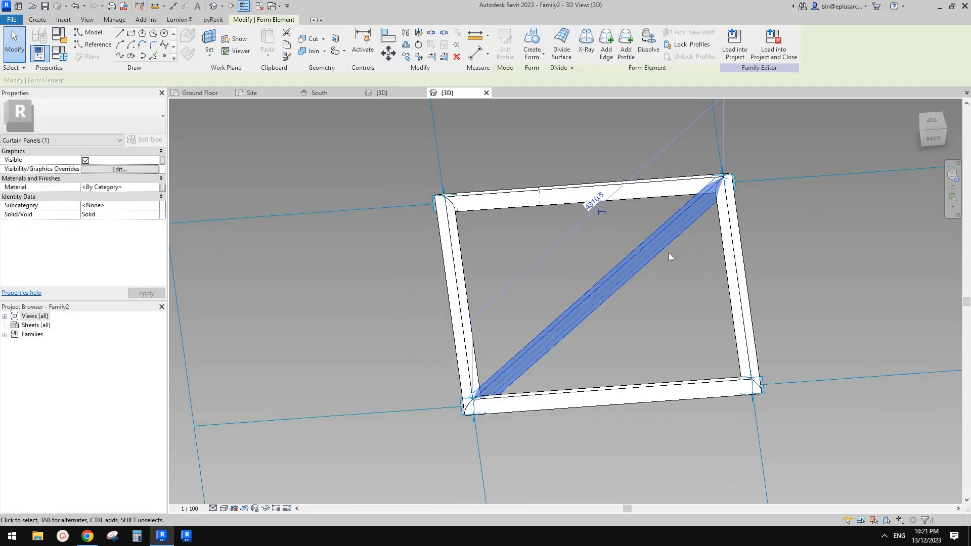
pyautogui.press('h')
pyautogui.press('h')
pyautogui.click(739, 235)
pyautogui.press('h')
pyautogui.press('h')
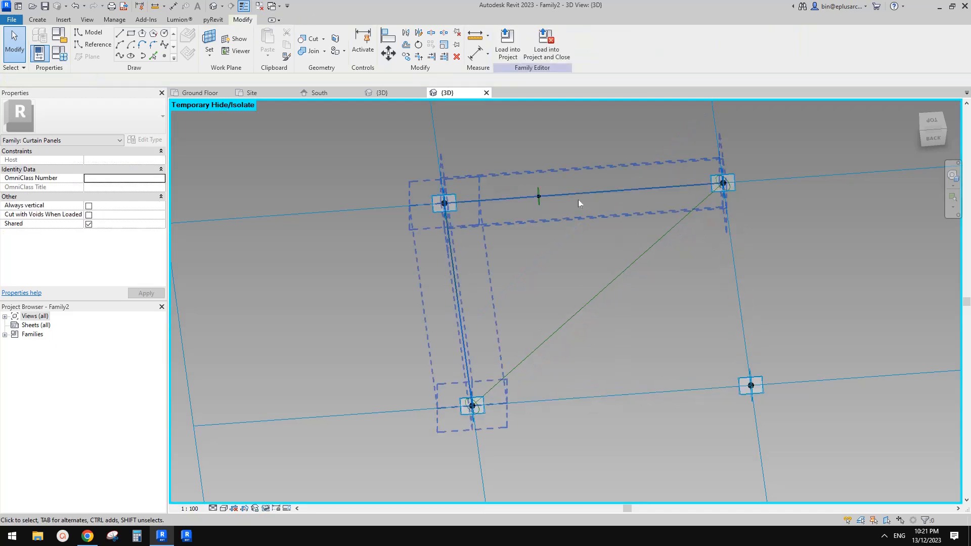
# Create a flat triangular surface form from the diagonal and the two adjoining edge reference lines.
pyautogui.click(578, 194)
pyautogui.keyDown('ctrl'); pyautogui.click(639, 255); pyautogui.keyUp('ctrl')
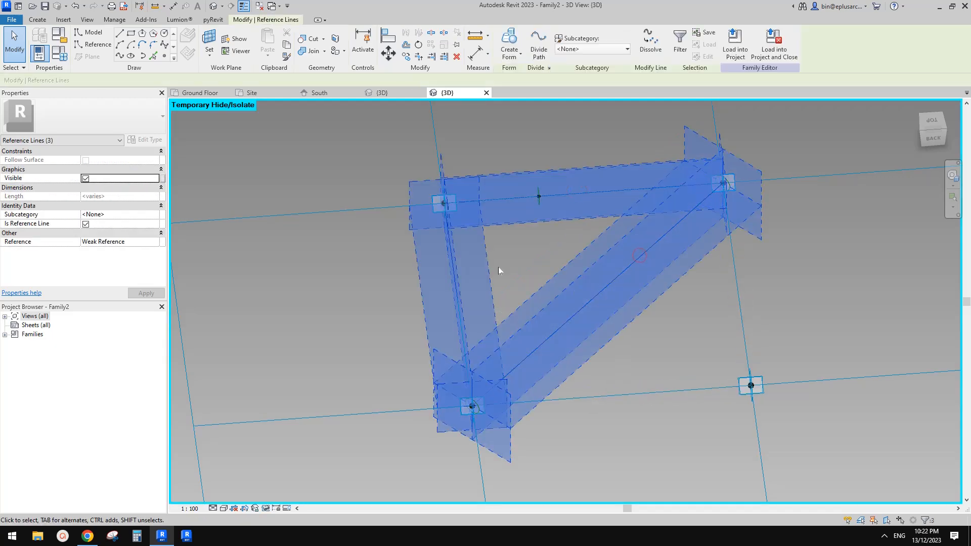
pyautogui.click(509, 55)
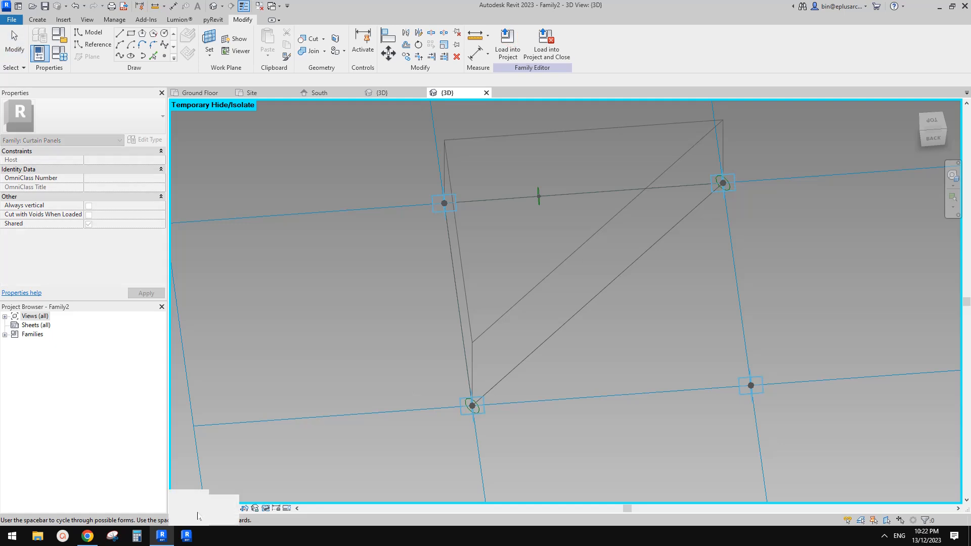
pyautogui.click(189, 510)
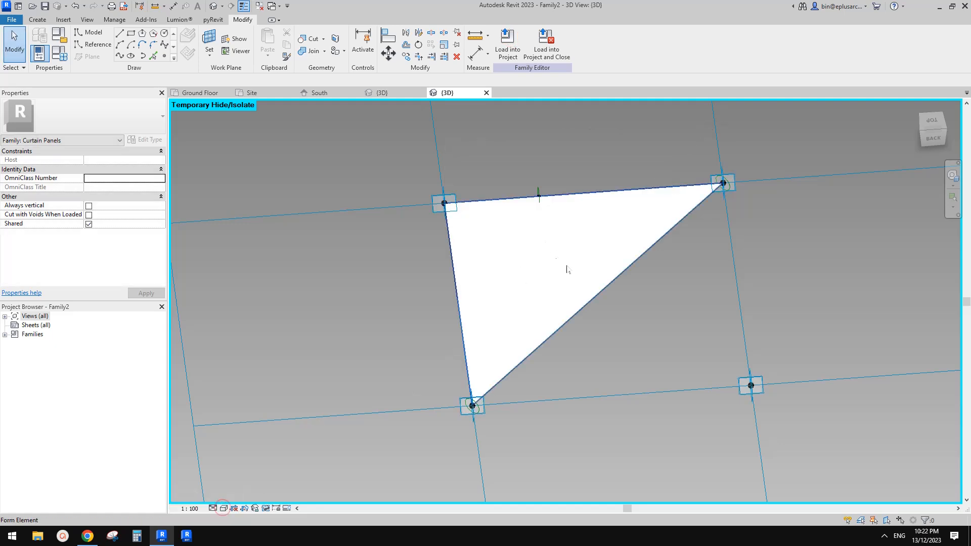
# Create a second flat triangular solid form from the diagonal and the remaining two edge reference lines.
pyautogui.click(672, 229)
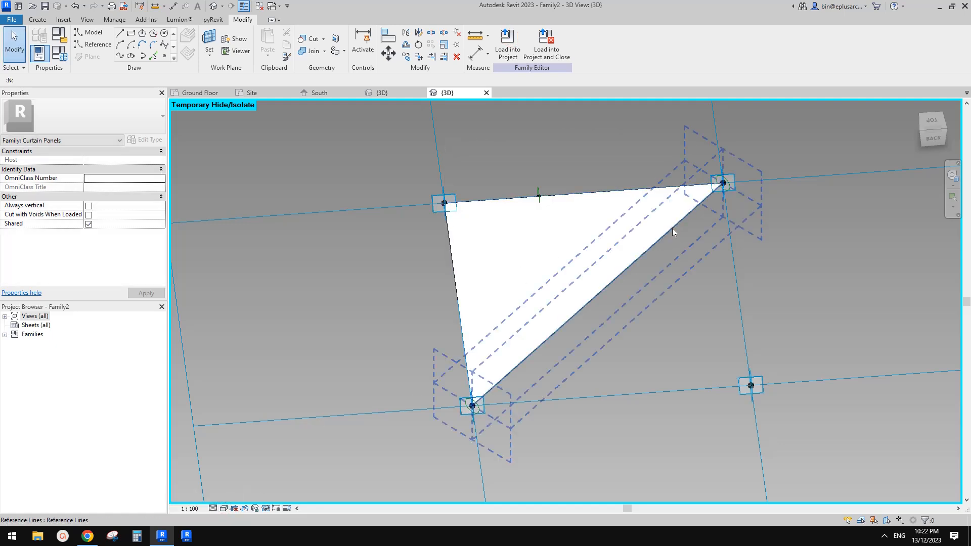
pyautogui.keyDown('ctrl'); pyautogui.click(736, 279); pyautogui.keyUp('ctrl')
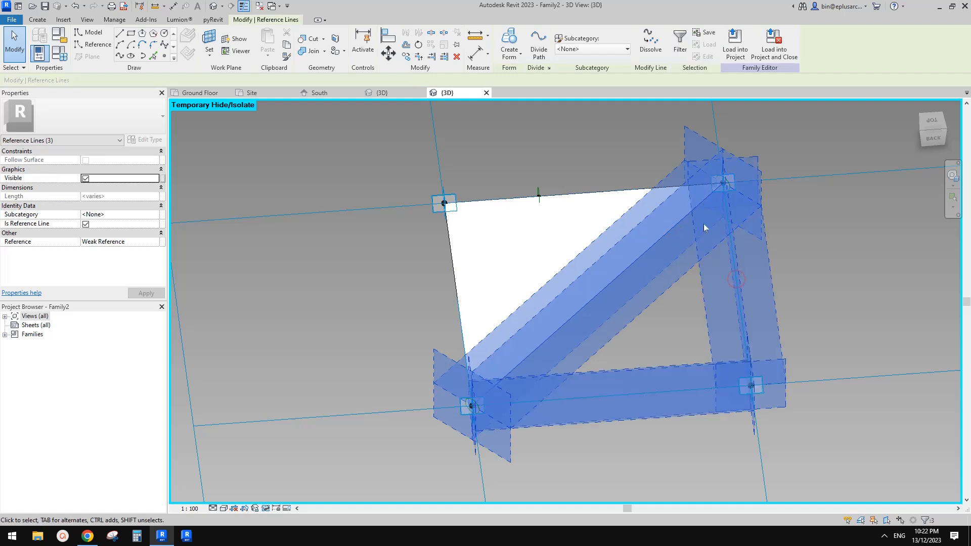
pyautogui.click(520, 53)
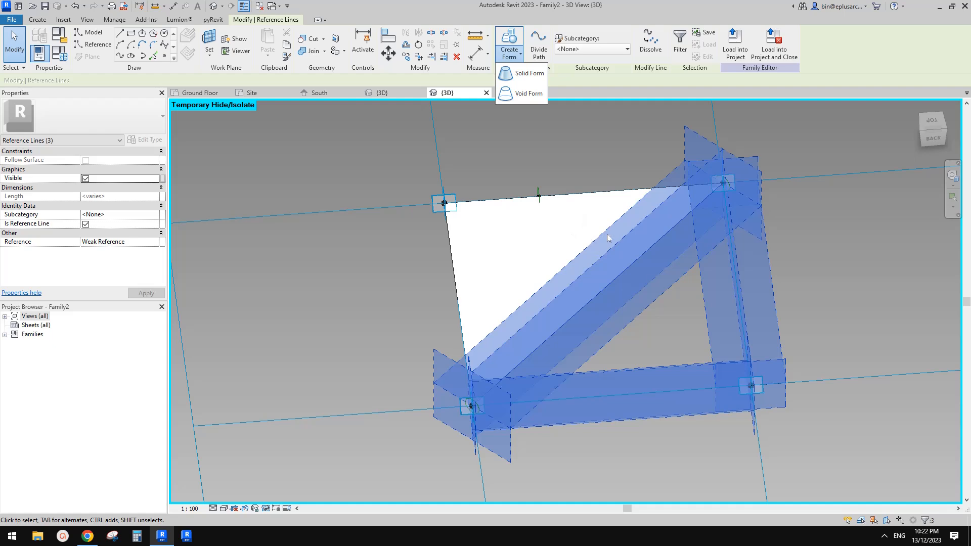
pyautogui.click(529, 74)
pyautogui.click(217, 509)
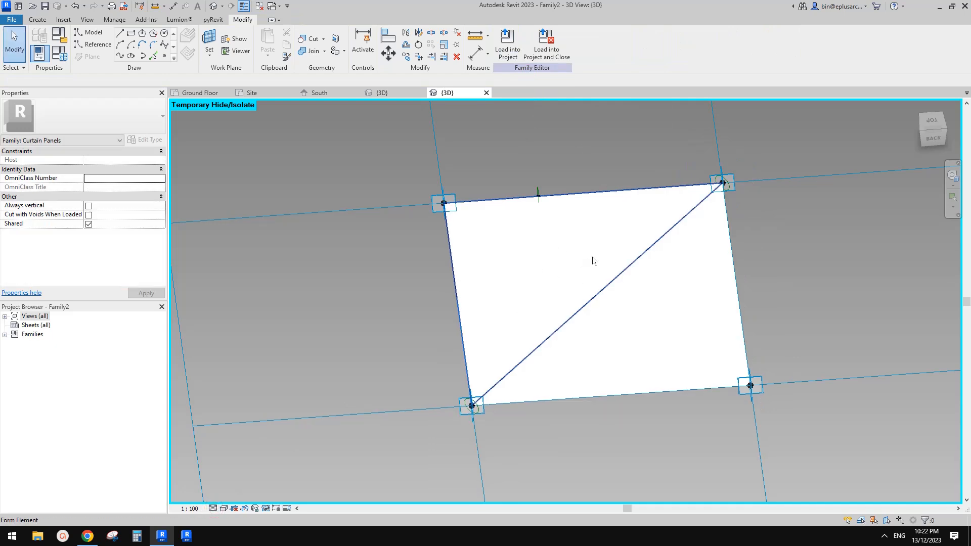
# Enter a glass material for both triangular panel surfaces.
pyautogui.scroll(-1, 593, 261)
pyautogui.keyDown('shift'); pyautogui.moveTo(598, 266); pyautogui.dragTo(646, 258, button='middle'); pyautogui.keyUp('shift')
pyautogui.click(650, 231)
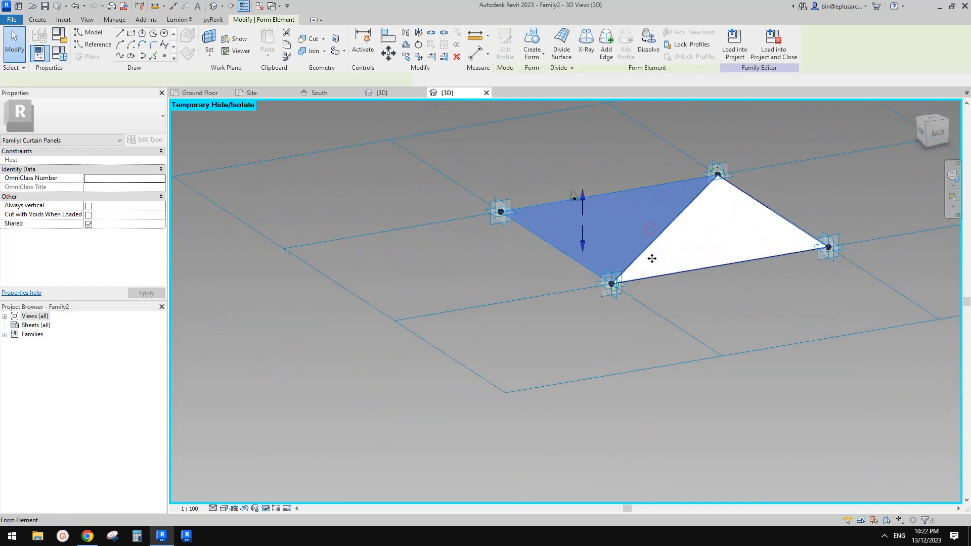
pyautogui.keyDown('ctrl'); pyautogui.click(710, 231); pyautogui.keyUp('ctrl')
pyautogui.moveTo(710, 230); pyautogui.dragTo(545, 260, button='middle')
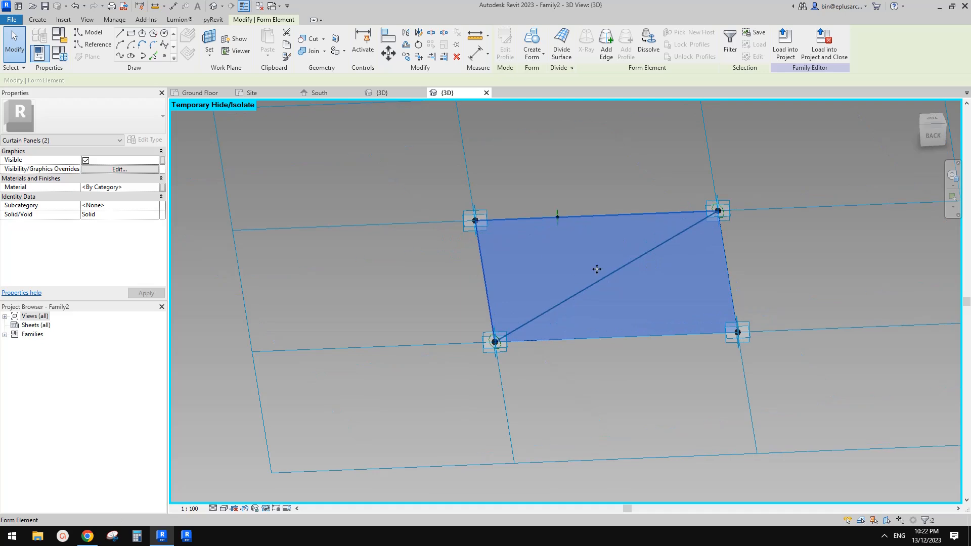
pyautogui.click(136, 187)
pyautogui.write('gl')
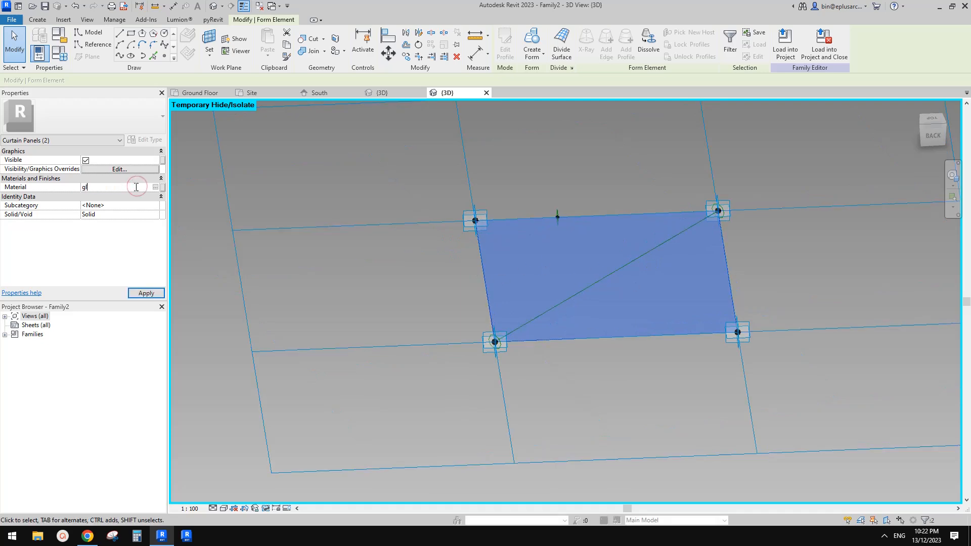
pyautogui.click(554, 201)
# Restore the temporarily hidden tubes and load the curtain panel family into the tower project.
pyautogui.keyDown('shift'); pyautogui.moveTo(553, 201); pyautogui.dragTo(635, 182, button='middle'); pyautogui.keyUp('shift')
pyautogui.keyDown('shift'); pyautogui.moveTo(502, 250); pyautogui.dragTo(613, 203, button='middle'); pyautogui.keyUp('shift')
pyautogui.press('r')
pyautogui.click(505, 38)
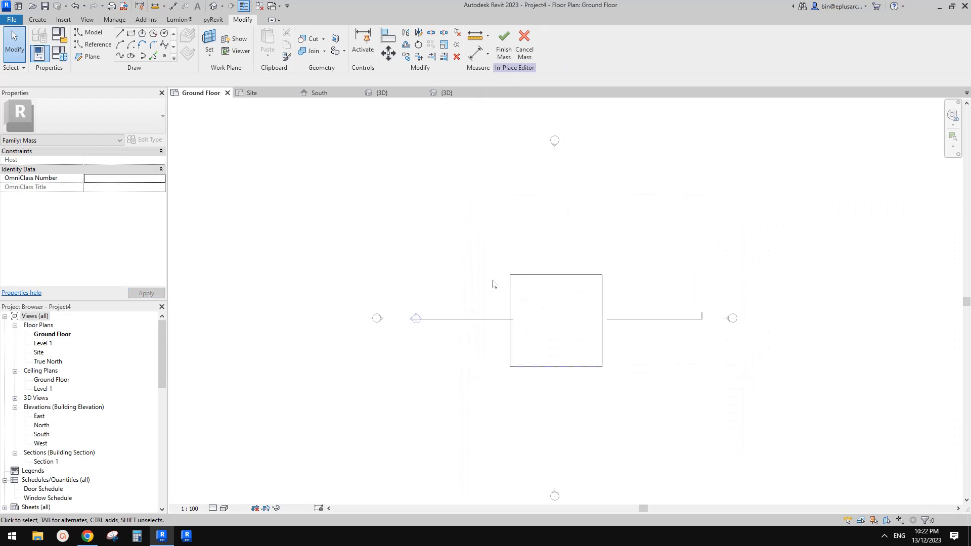
# In the project's 3D view, apply the Family2 rectangle panel to the tower's divided surface.
pyautogui.click(216, 6)
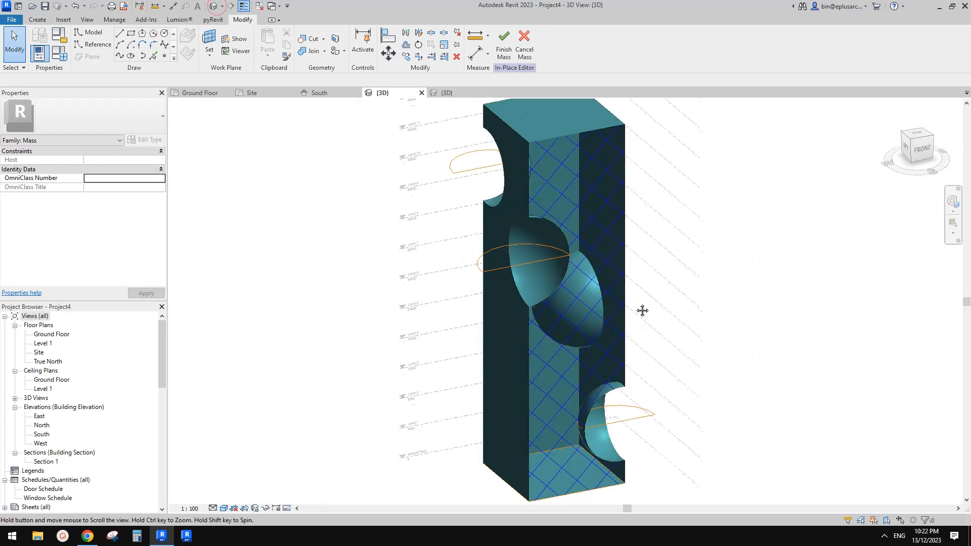
pyautogui.click(601, 186)
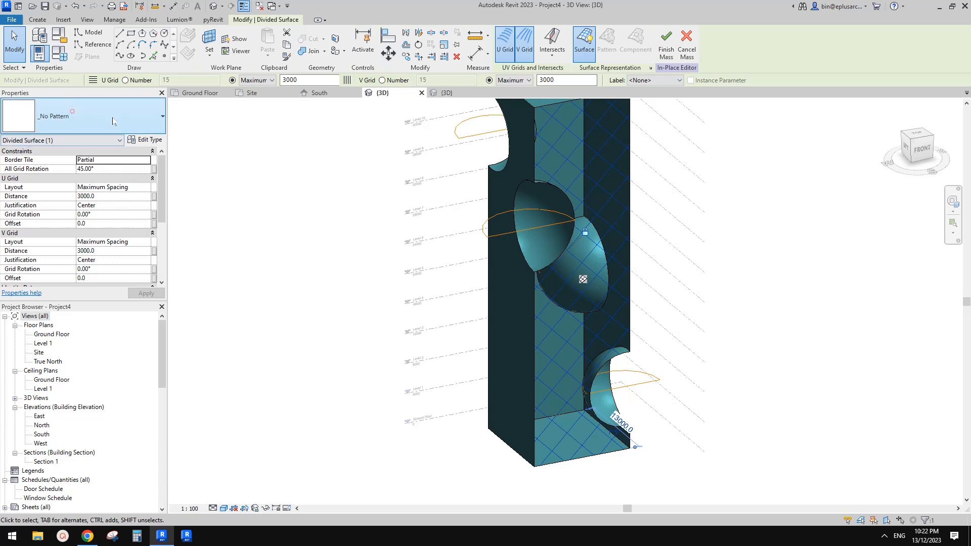
pyautogui.click(81, 116)
pyautogui.scroll(-1, 91, 281)
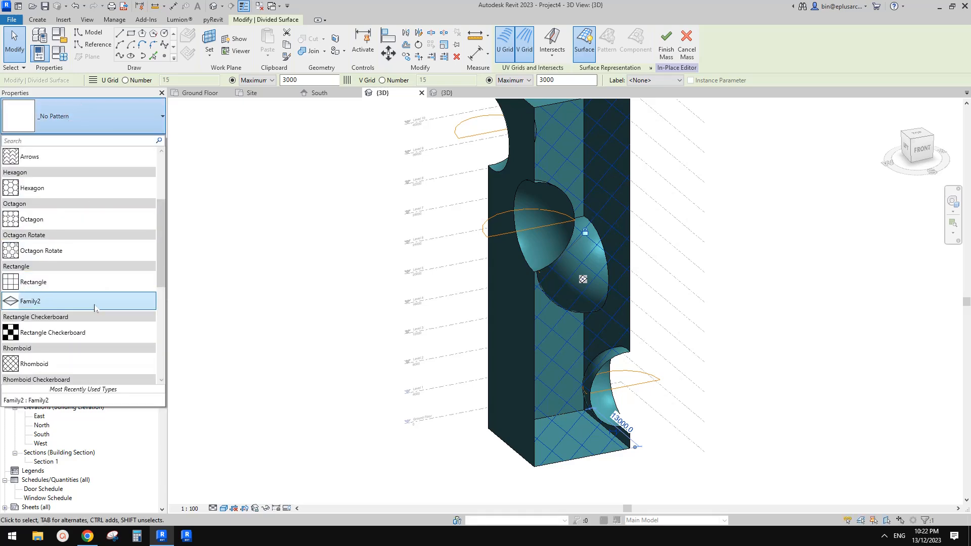
pyautogui.click(34, 303)
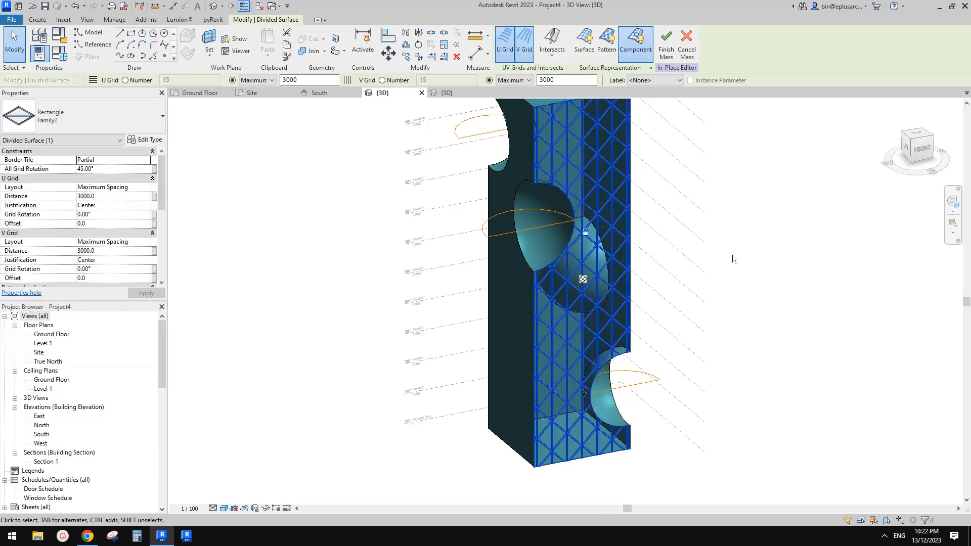
pyautogui.click(699, 266)
pyautogui.keyDown('shift'); pyautogui.moveTo(699, 266); pyautogui.dragTo(582, 243, button='middle'); pyautogui.keyUp('shift')
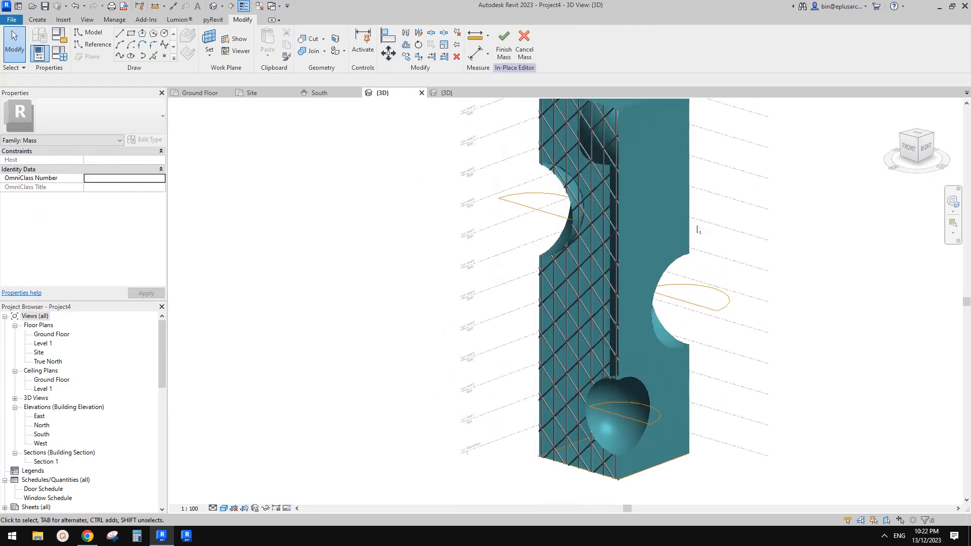
pyautogui.click(658, 211)
pyautogui.click(753, 255)
pyautogui.keyDown('shift'); pyautogui.moveTo(754, 256); pyautogui.dragTo(648, 262, button='middle'); pyautogui.keyUp('shift')
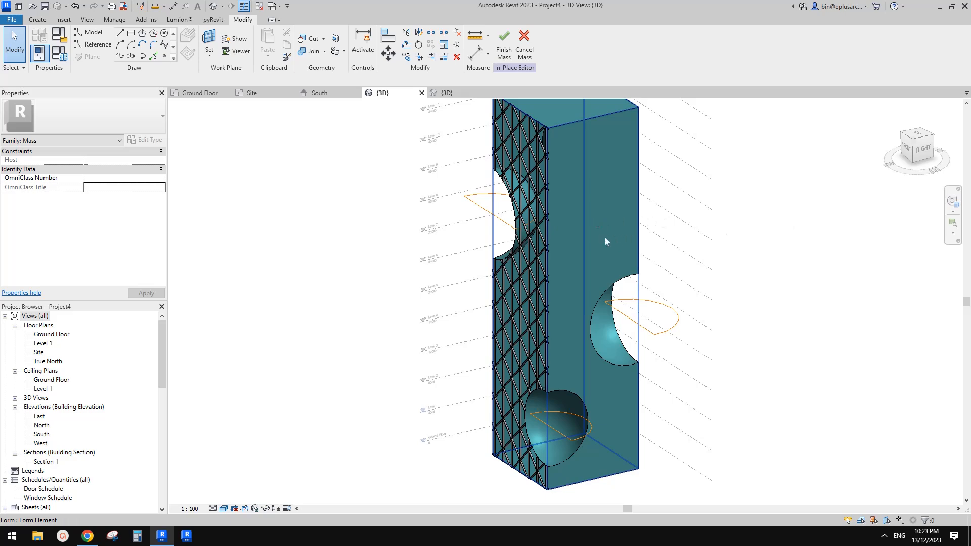
pyautogui.click(628, 216)
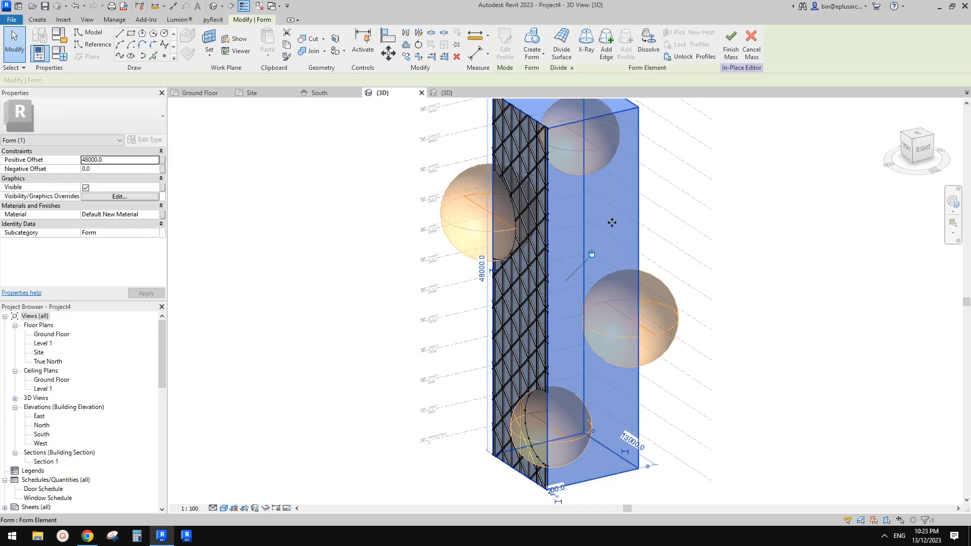
pyautogui.keyDown('shift'); pyautogui.moveTo(612, 223); pyautogui.dragTo(669, 304, button='middle'); pyautogui.keyUp('shift')
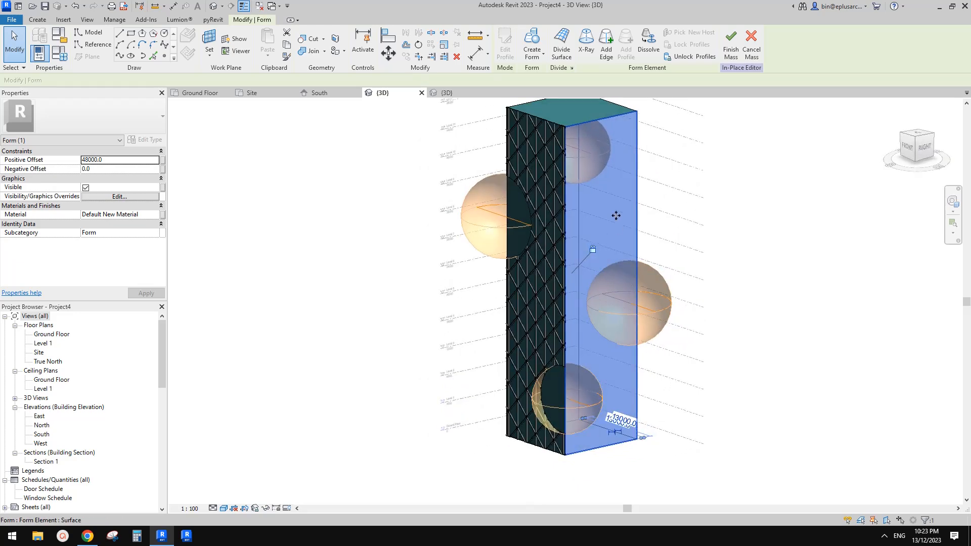
pyautogui.press('Tab')
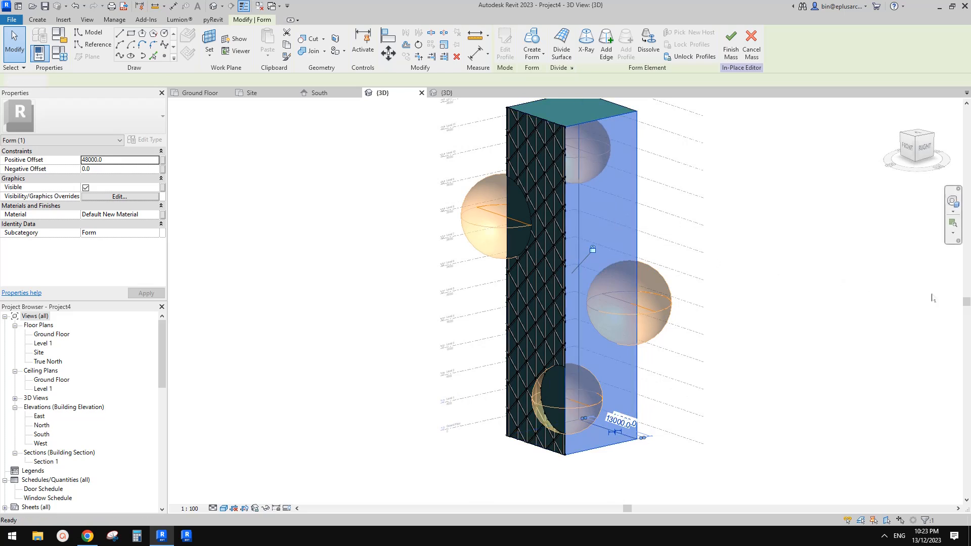
pyautogui.press('Escape')
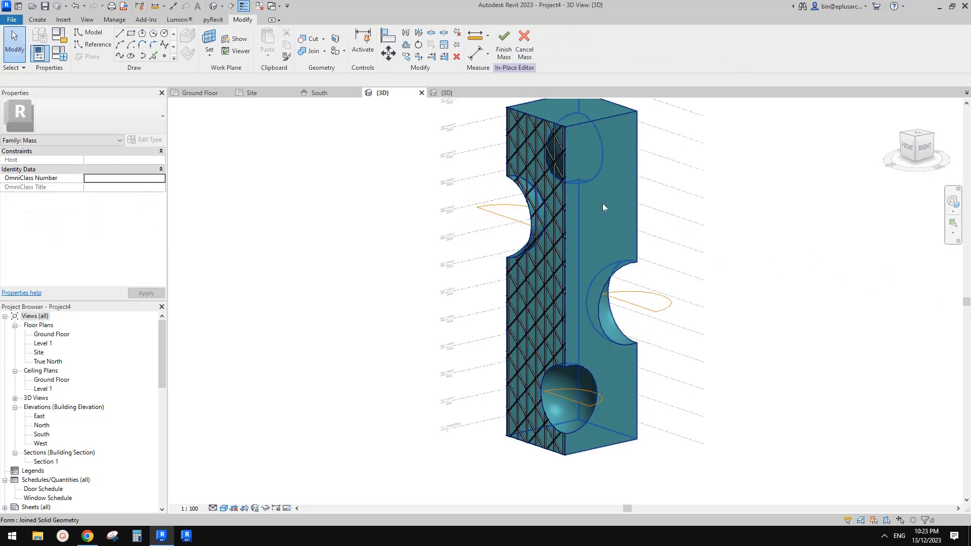
# Divide the plain side face of the tower mass next to the panelled facade with Divide Surface.
pyautogui.press('Tab')
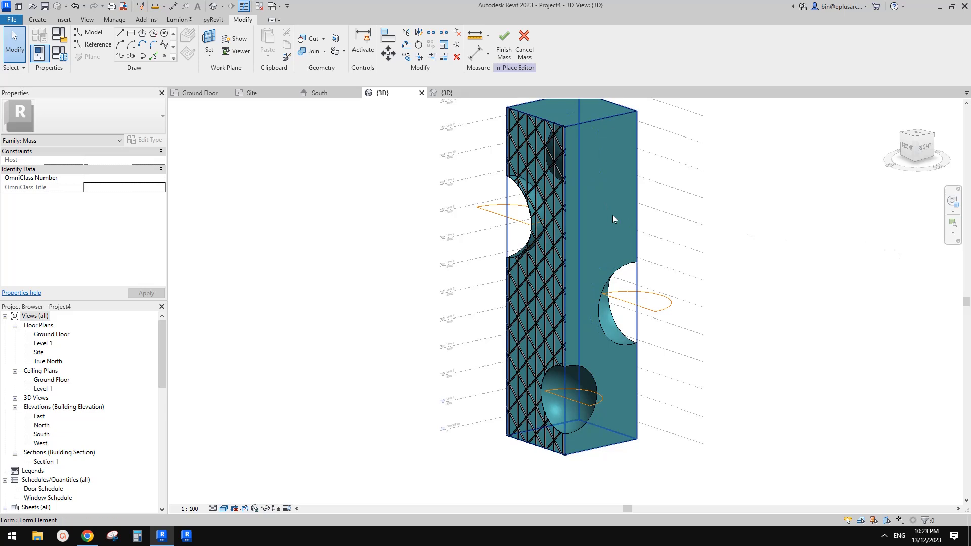
pyautogui.press('Tab')
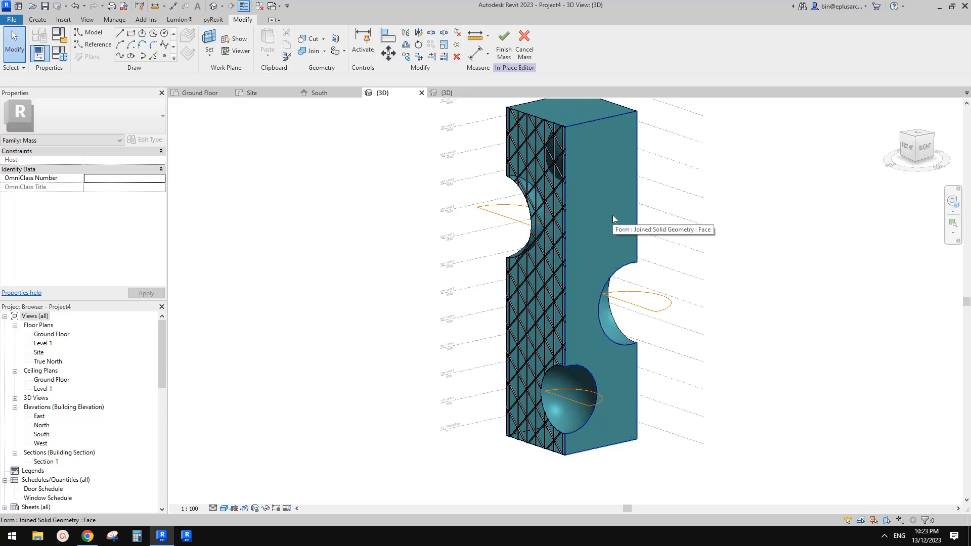
pyautogui.click(612, 215)
pyautogui.keyDown('shift'); pyautogui.moveTo(729, 239); pyautogui.dragTo(653, 289, button='middle'); pyautogui.keyUp('shift')
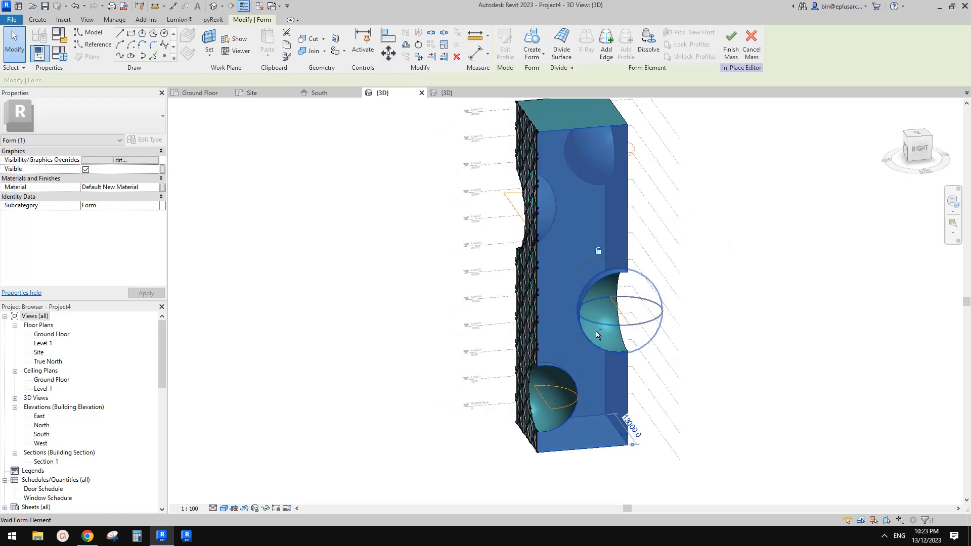
pyautogui.keyDown('shift'); pyautogui.moveTo(554, 315); pyautogui.dragTo(611, 311, button='middle'); pyautogui.keyUp('shift')
pyautogui.keyDown('shift'); pyautogui.moveTo(774, 276); pyautogui.dragTo(704, 249, button='middle'); pyautogui.keyUp('shift')
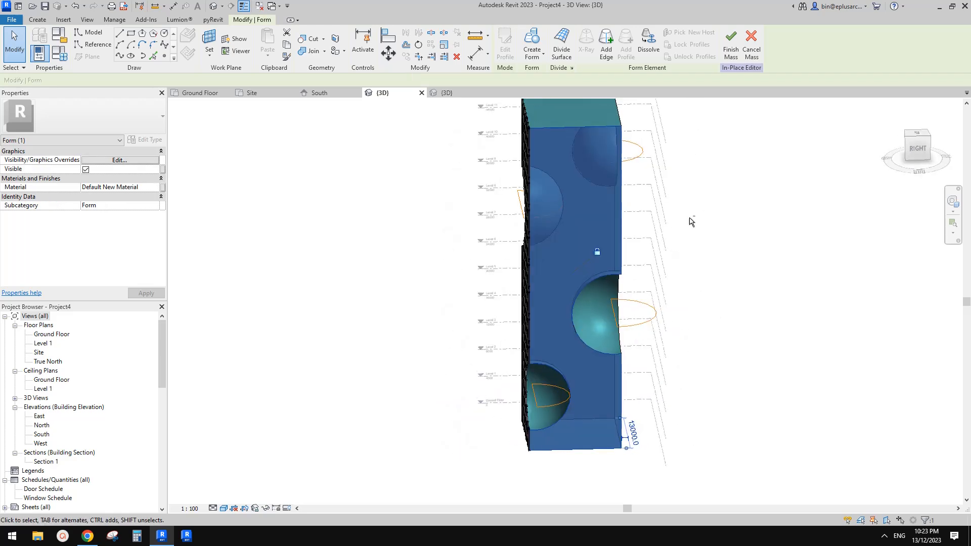
pyautogui.scroll(1, 670, 228)
pyautogui.click(555, 45)
# Set the new divided surface's U and V grids to Maximum Spacing of 3000 with an all-grid rotation of 45°.
pyautogui.keyDown('shift'); pyautogui.moveTo(651, 276); pyautogui.dragTo(607, 273, button='middle'); pyautogui.keyUp('shift')
pyautogui.click(145, 188)
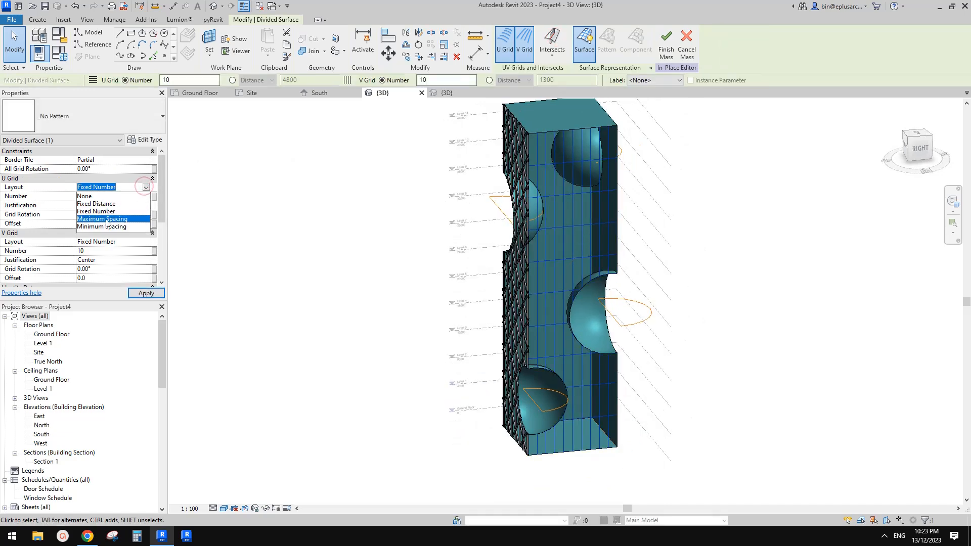
pyautogui.click(105, 219)
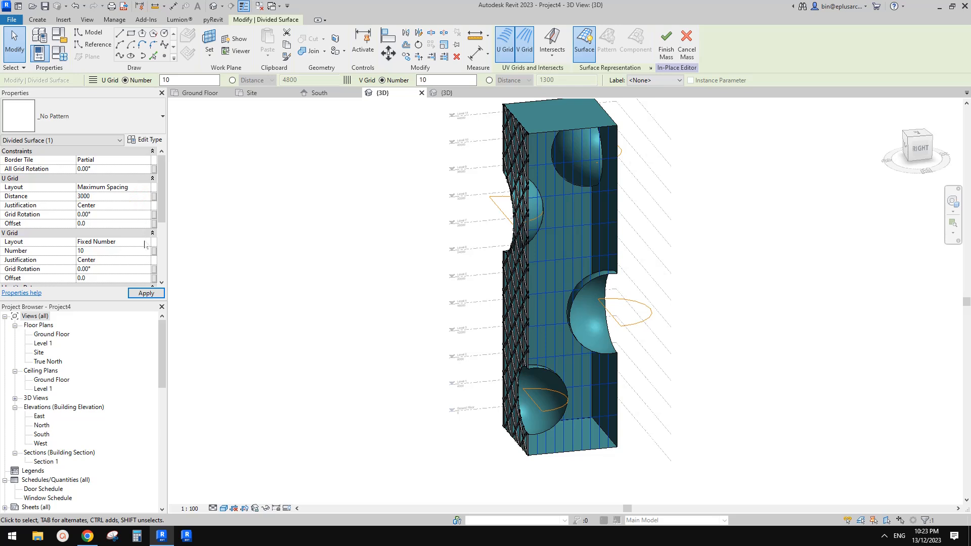
pyautogui.click(146, 242)
pyautogui.click(113, 272)
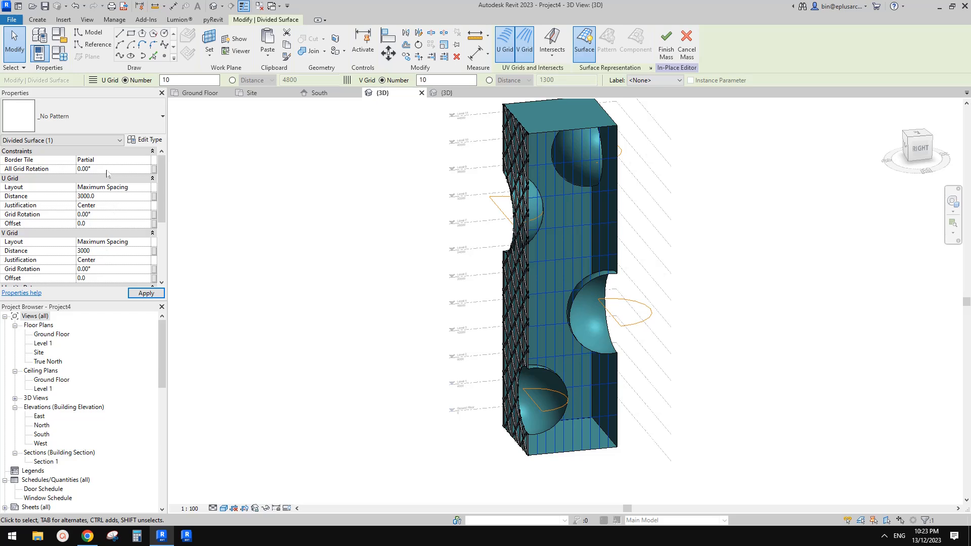
pyautogui.write('45')
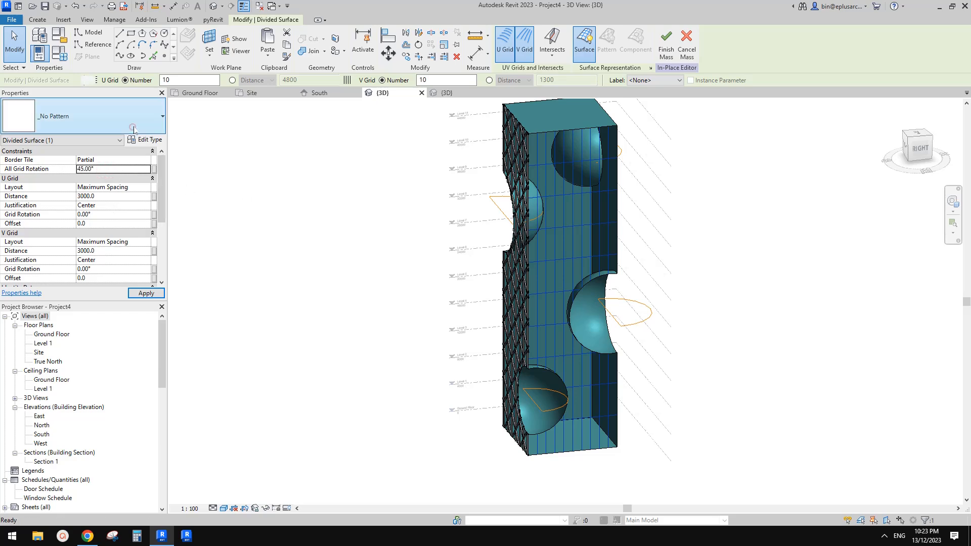
# Apply the Family2 rectangle panel to the newly divided side surface.
pyautogui.click(128, 127)
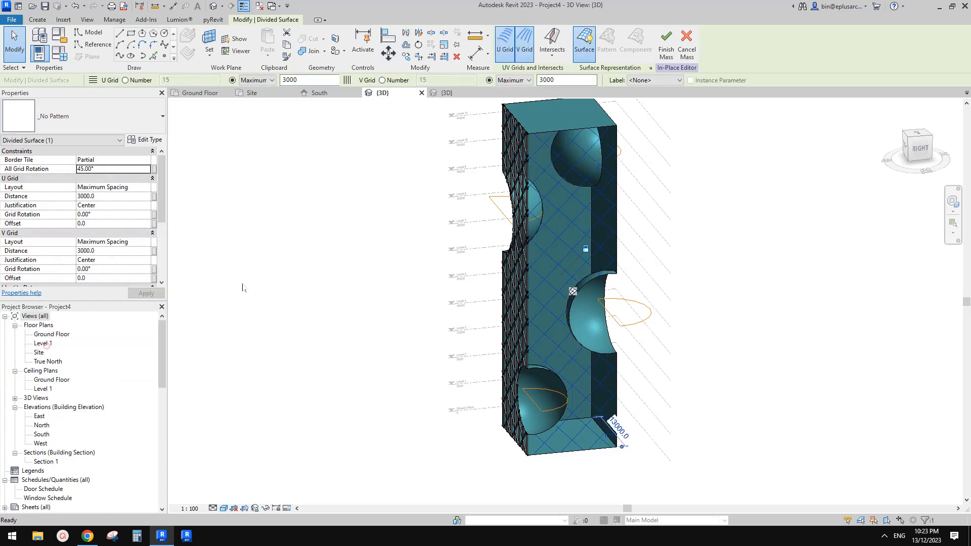
pyautogui.click(685, 246)
pyautogui.scroll(-1, 653, 256)
pyautogui.keyDown('shift'); pyautogui.moveTo(614, 268); pyautogui.dragTo(725, 263, button='middle'); pyautogui.keyUp('shift')
# Inspect how the panels of neighbouring facades meet along the tower's vertical corner edges.
pyautogui.scroll(5, 558, 347)
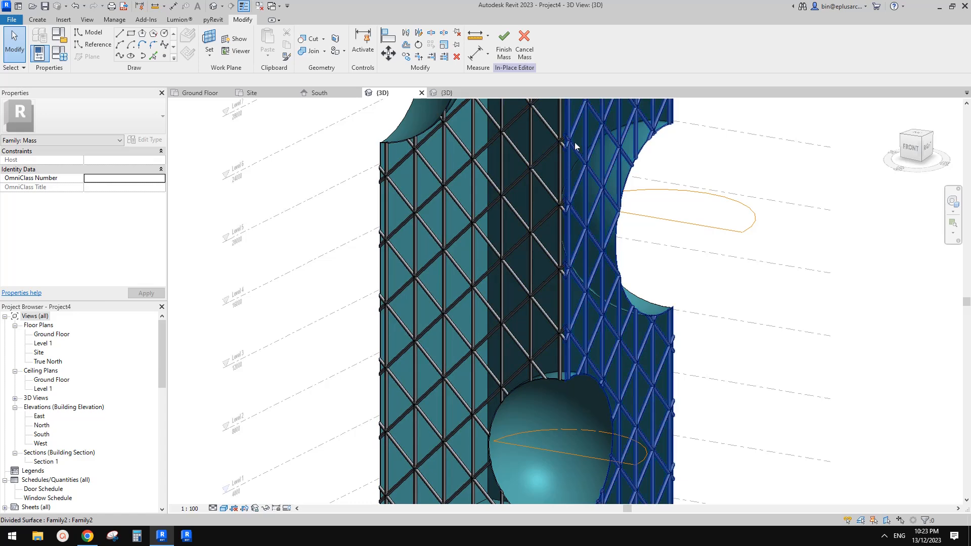
pyautogui.scroll(-2, 520, 234)
pyautogui.click(526, 235)
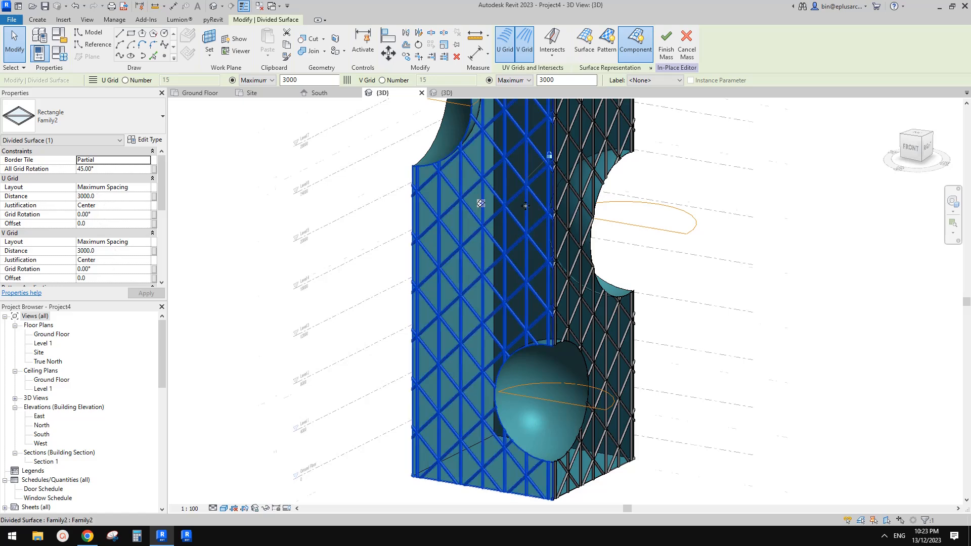
pyautogui.scroll(3, 546, 172)
pyautogui.scroll(1, 559, 167)
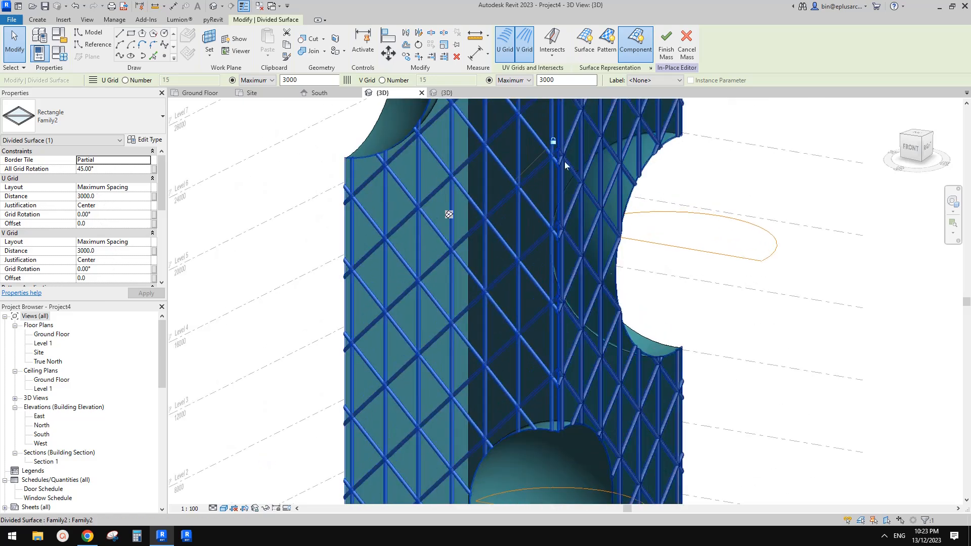
pyautogui.press('Escape')
pyautogui.scroll(-3, 576, 299)
pyautogui.keyDown('shift'); pyautogui.moveTo(587, 303); pyautogui.dragTo(547, 318, button='middle'); pyautogui.keyUp('shift')
pyautogui.scroll(-1, 655, 283)
pyautogui.keyDown('shift'); pyautogui.moveTo(664, 282); pyautogui.dragTo(506, 288, button='middle'); pyautogui.keyUp('shift')
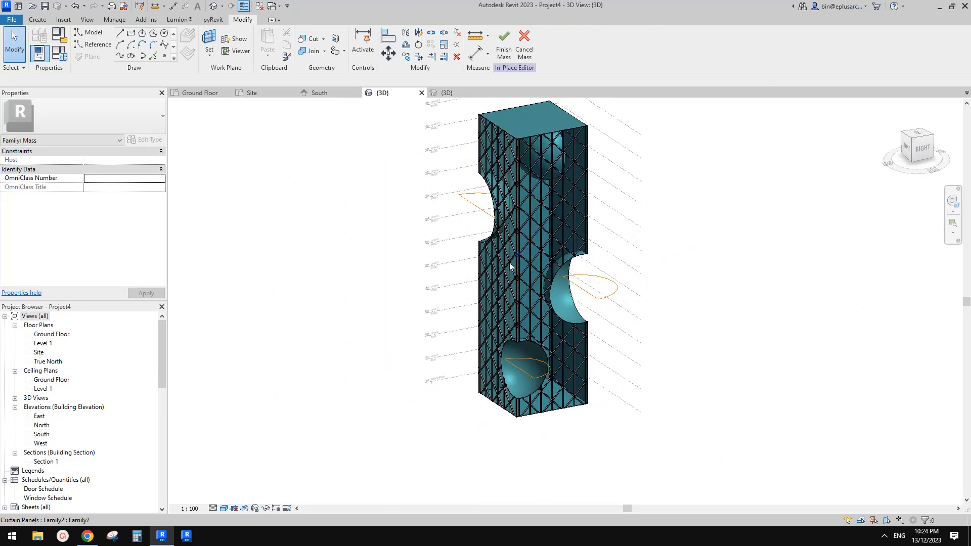
# Switch between the reference tower image in Google Docs and the Revit model to compare the spherical recesses.
pyautogui.click(87, 536)
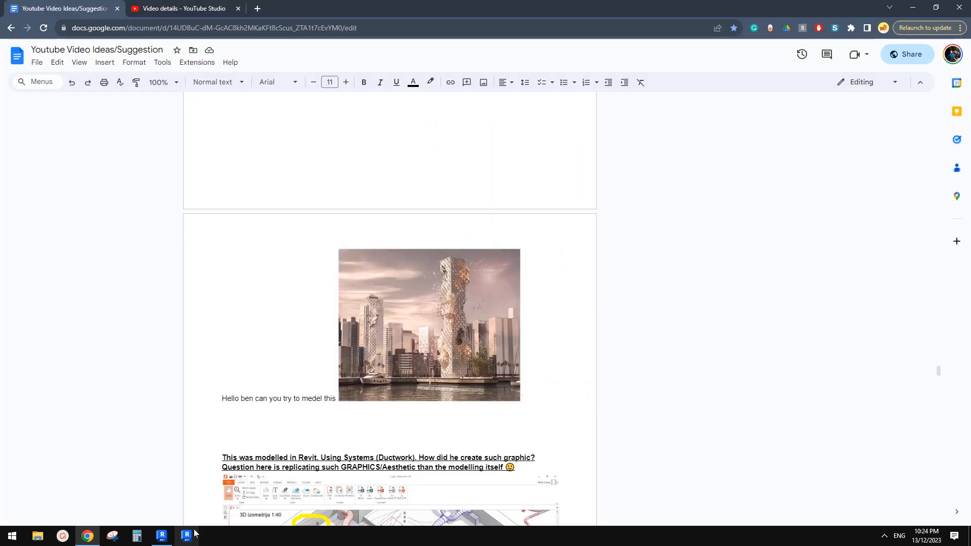
pyautogui.click(162, 535)
pyautogui.scroll(4, 581, 296)
pyautogui.keyDown('shift'); pyautogui.moveTo(581, 296); pyautogui.dragTo(528, 248, button='middle'); pyautogui.keyUp('shift')
pyautogui.keyDown('shift'); pyautogui.moveTo(540, 363); pyautogui.dragTo(522, 287, button='middle'); pyautogui.keyUp('shift')
pyautogui.click(94, 540)
pyautogui.click(158, 543)
pyautogui.moveTo(592, 372)
pyautogui.keyDown('shift'); pyautogui.mouseDown(button='middle')
pyautogui.moveTo(635, 393)
pyautogui.moveTo(602, 361)
pyautogui.mouseUp(button='middle'); pyautogui.keyUp('shift')
pyautogui.scroll(-1, 431, 369)
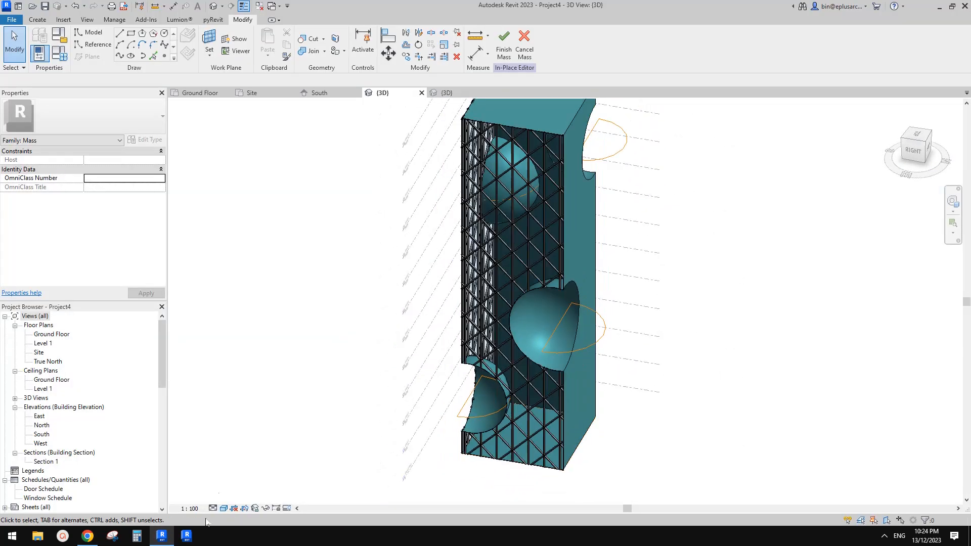
# In Chrome, open the YouTube Studio page for Everyday Revit Day 399 and skim the video's adaptive family section.
pyautogui.click(89, 535)
pyautogui.click(196, 8)
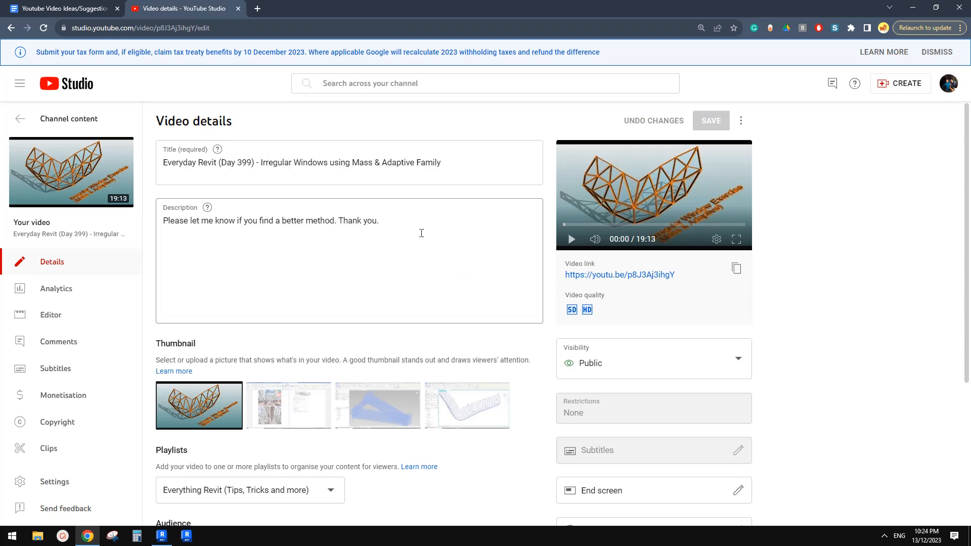
pyautogui.scroll(-3, 354, 253)
pyautogui.scroll(3, 278, 284)
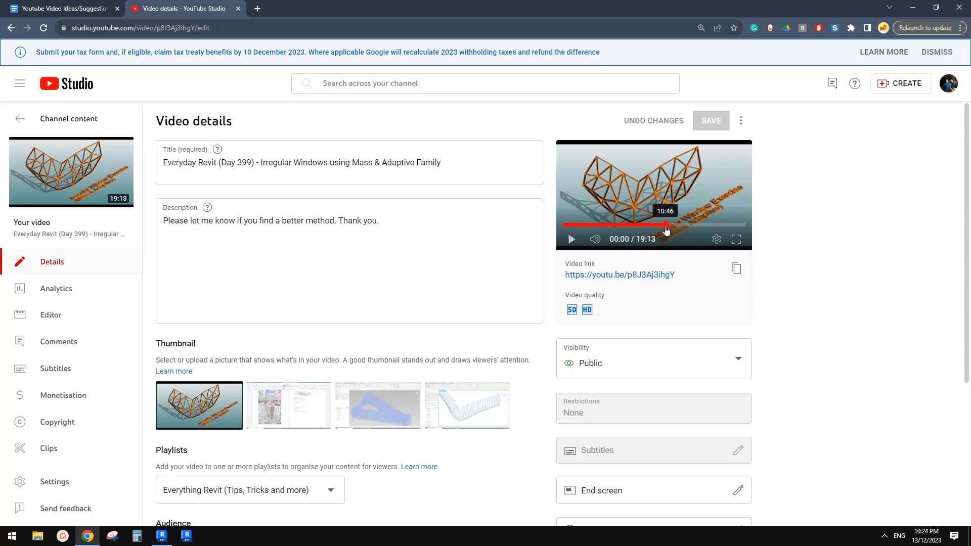
pyautogui.click(572, 240)
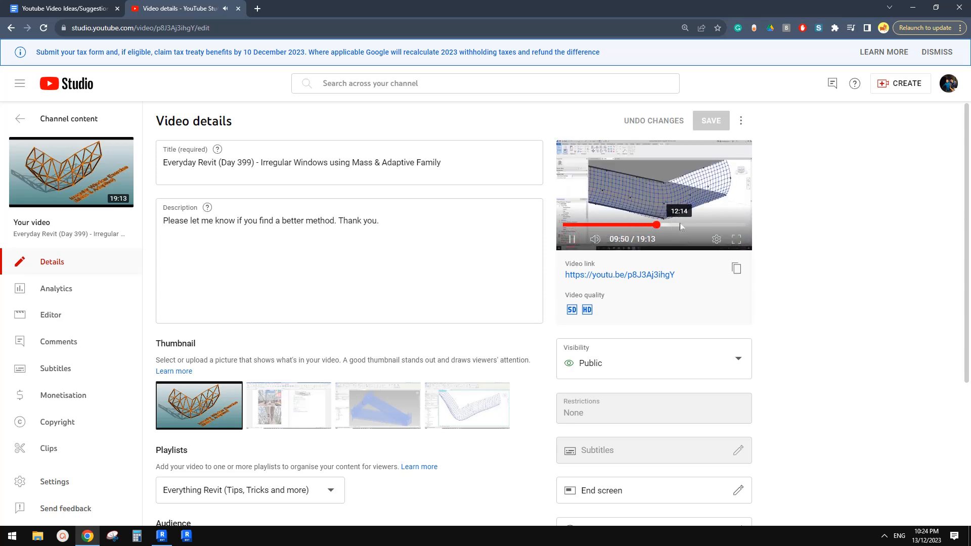
pyautogui.click(679, 226)
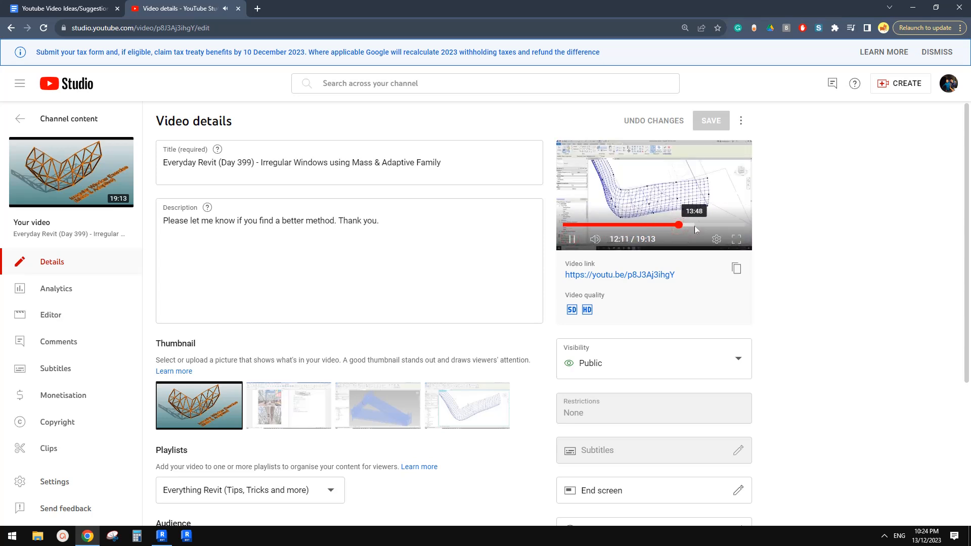
pyautogui.click(696, 226)
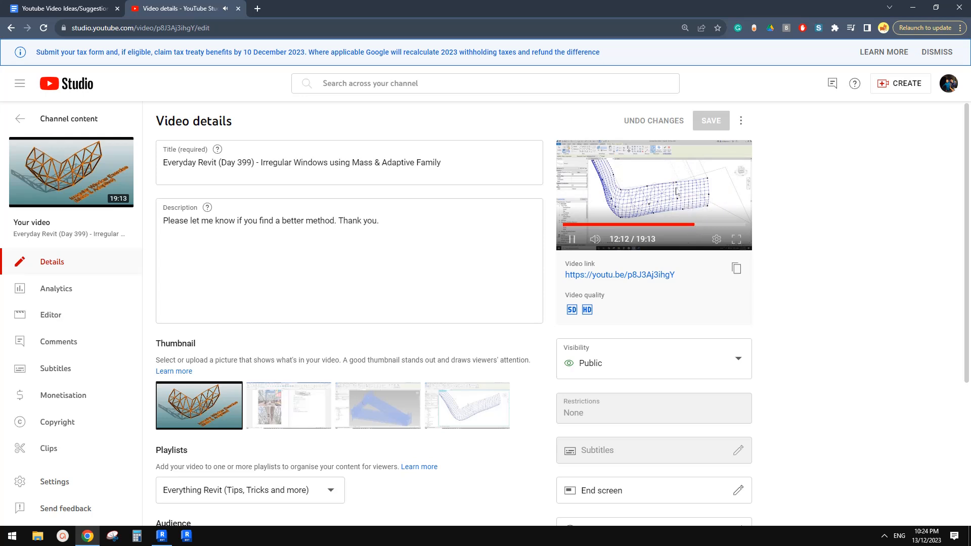
pyautogui.click(661, 226)
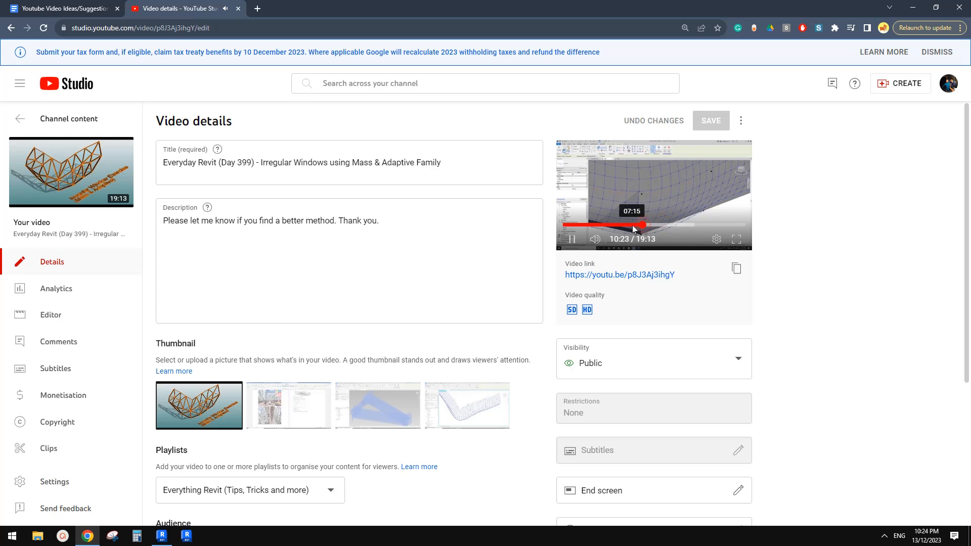
pyautogui.click(666, 224)
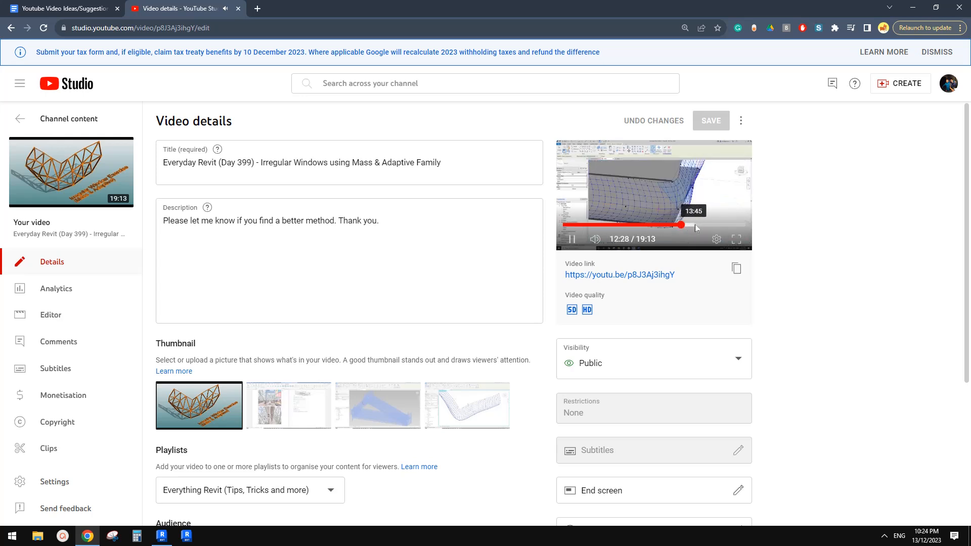
pyautogui.click(690, 224)
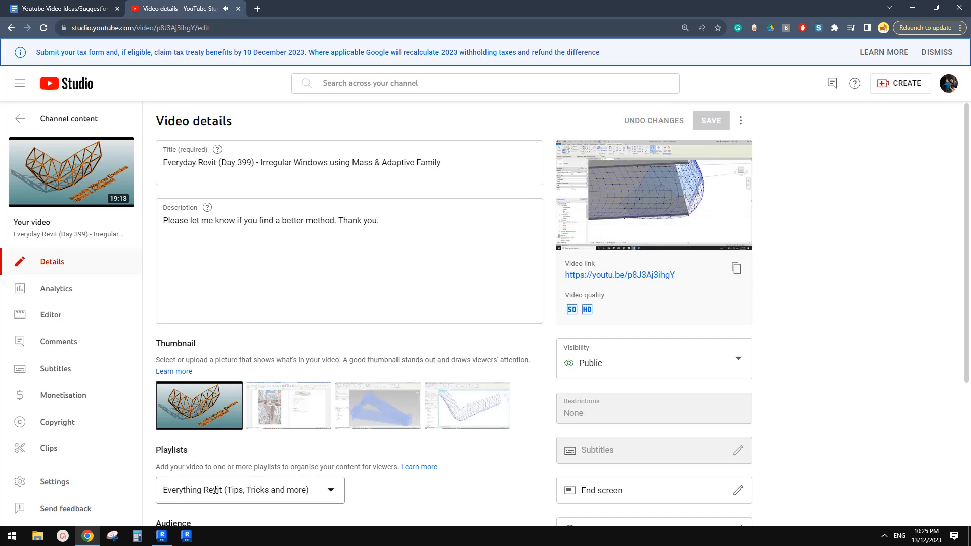
pyautogui.click(574, 240)
# Review the reference tower image in Google Docs, then return to Revit and examine the tower's spherical recesses.
pyautogui.click(78, 9)
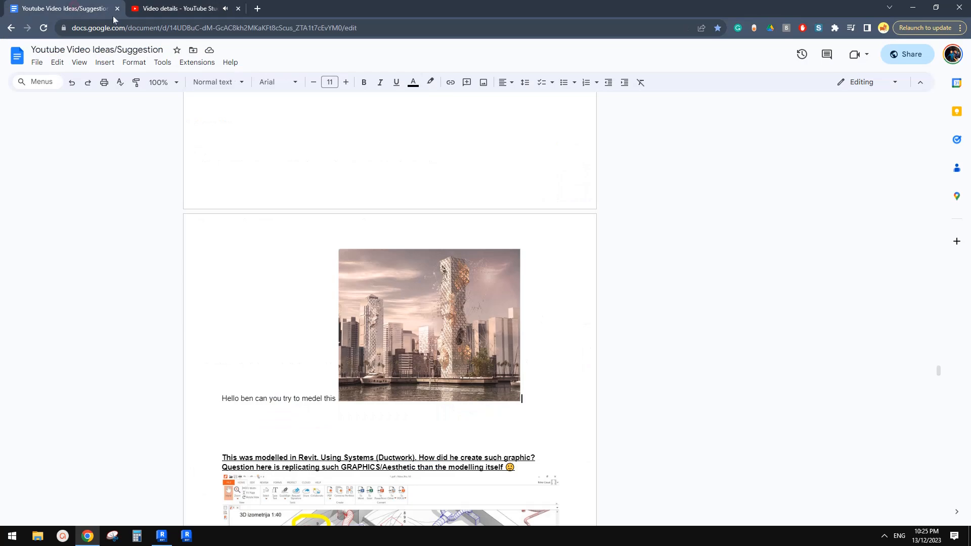
pyautogui.click(158, 541)
pyautogui.scroll(-1, 508, 329)
pyautogui.keyDown('shift'); pyautogui.moveTo(526, 328); pyautogui.dragTo(567, 319, button='middle'); pyautogui.keyUp('shift')
pyautogui.scroll(3, 502, 331)
pyautogui.keyDown('shift'); pyautogui.moveTo(504, 336); pyautogui.dragTo(534, 304, button='middle'); pyautogui.keyUp('shift')
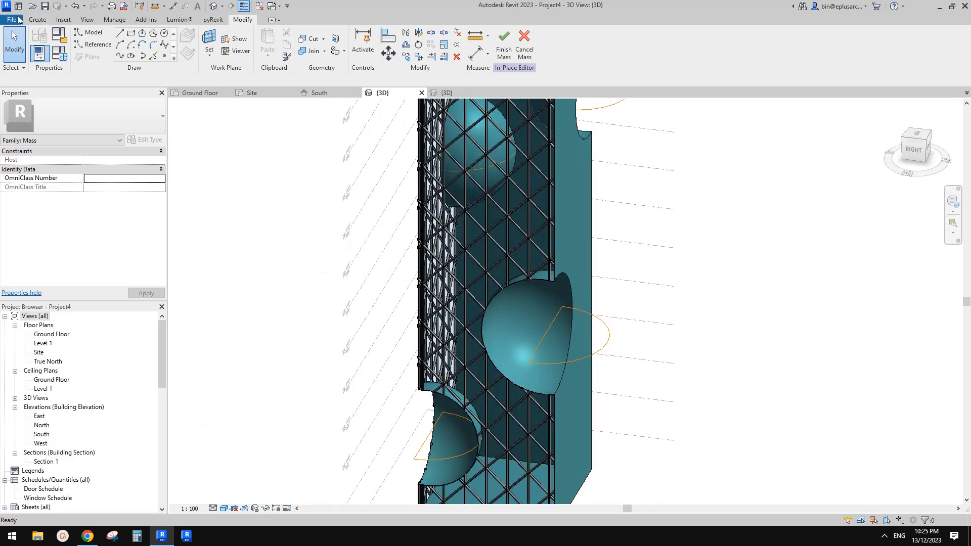
# Create a new family from the Metric Generic Model Adaptive.rft template.
pyautogui.click(12, 20)
pyautogui.moveTo(63, 58)
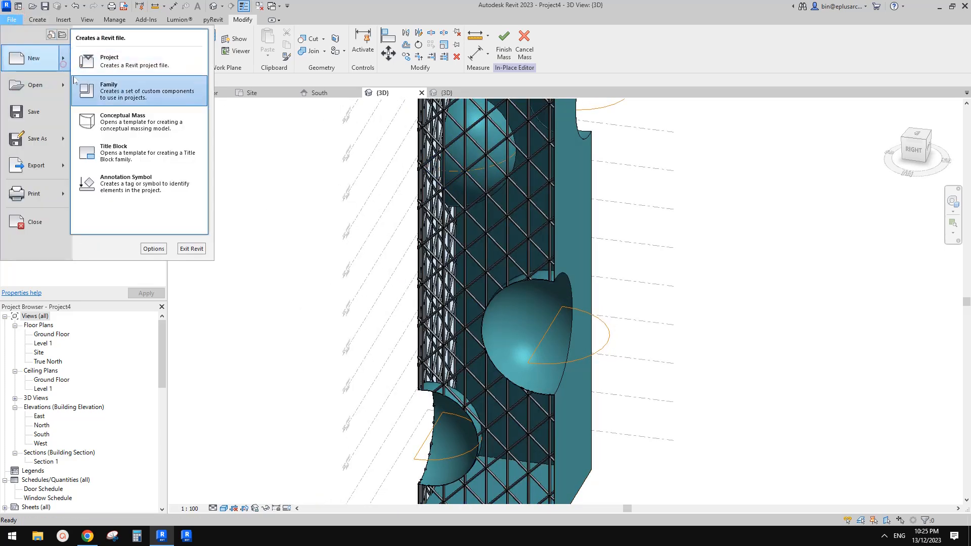
pyautogui.click(125, 87)
pyautogui.moveTo(570, 204); pyautogui.dragTo(568, 297)
pyautogui.moveTo(571, 262); pyautogui.dragTo(570, 223)
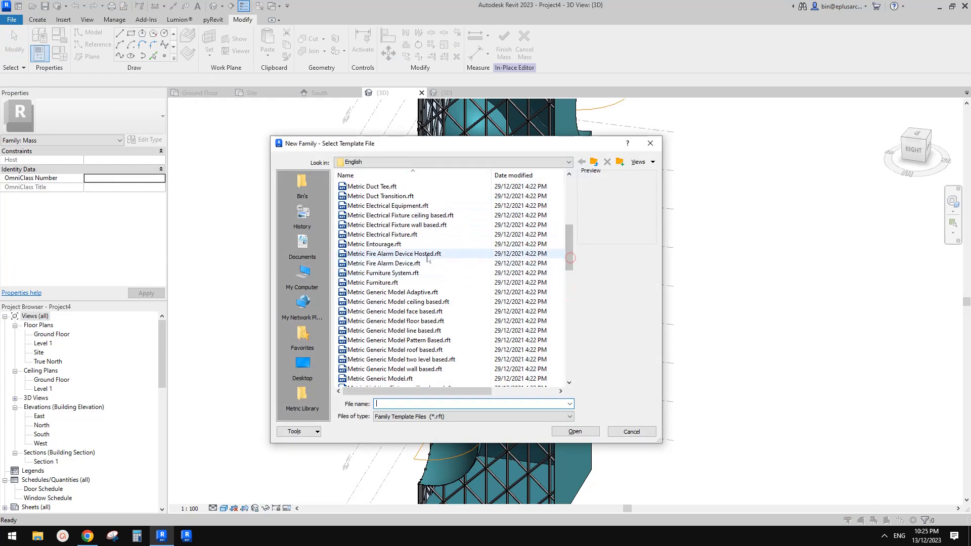
pyautogui.click(427, 292)
pyautogui.click(596, 430)
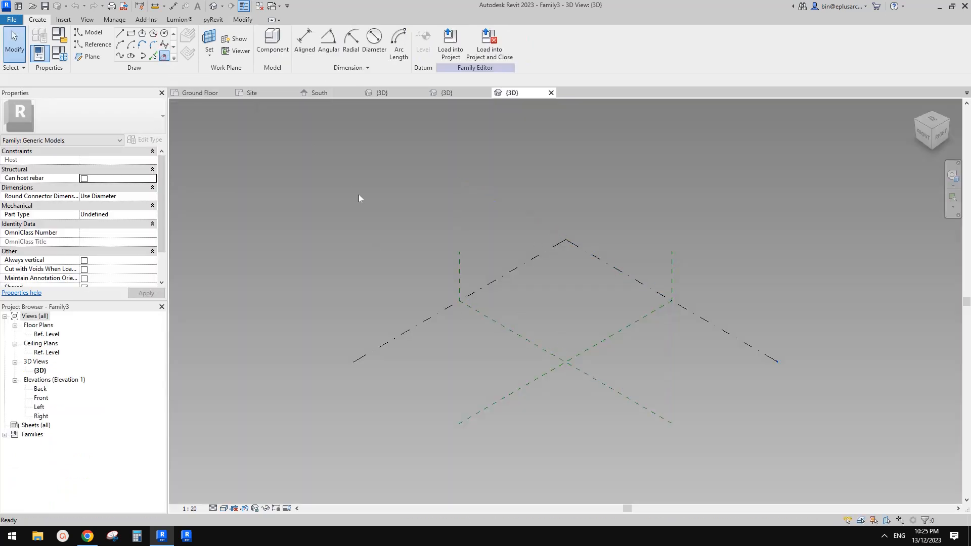
# Place three reference points in a triangle on the reference level and make them adaptive.
pyautogui.keyDown('shift'); pyautogui.moveTo(478, 246); pyautogui.dragTo(526, 284, button='middle'); pyautogui.keyUp('shift')
pyautogui.click(552, 316)
pyautogui.click(611, 348)
pyautogui.click(521, 362)
pyautogui.press('Escape')
pyautogui.press('Escape')
pyautogui.moveTo(481, 287); pyautogui.dragTo(651, 402)
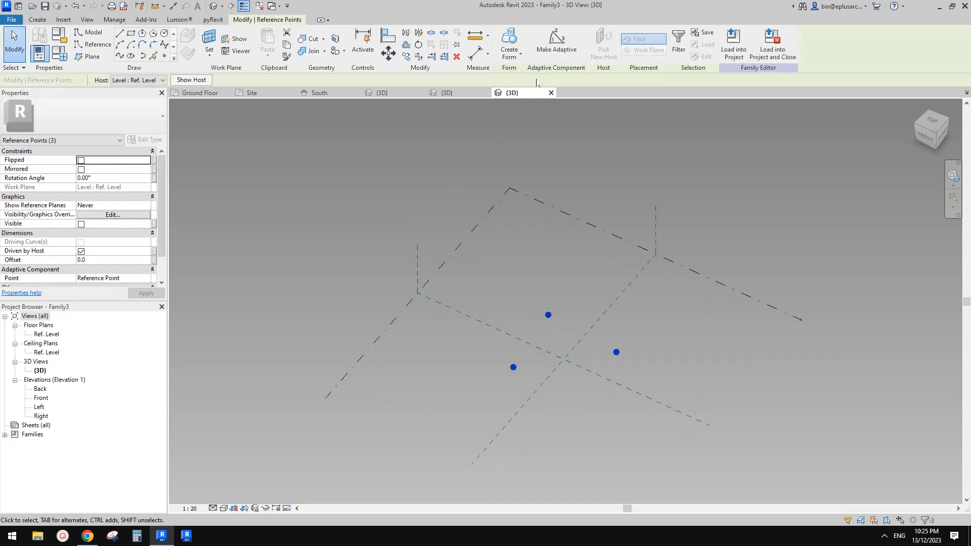
pyautogui.click(556, 43)
# Connect the three adaptive points pairwise with splines through points to close a triangle.
pyautogui.keyDown('shift'); pyautogui.moveTo(566, 337); pyautogui.dragTo(663, 373, button='middle'); pyautogui.keyUp('shift')
pyautogui.moveTo(438, 277); pyautogui.dragTo(681, 354)
pyautogui.click(120, 56)
pyautogui.moveTo(590, 277); pyautogui.dragTo(656, 353)
pyautogui.keyDown('ctrl'); pyautogui.moveTo(468, 362); pyautogui.dragTo(563, 428); pyautogui.keyUp('ctrl')
pyautogui.click(119, 55)
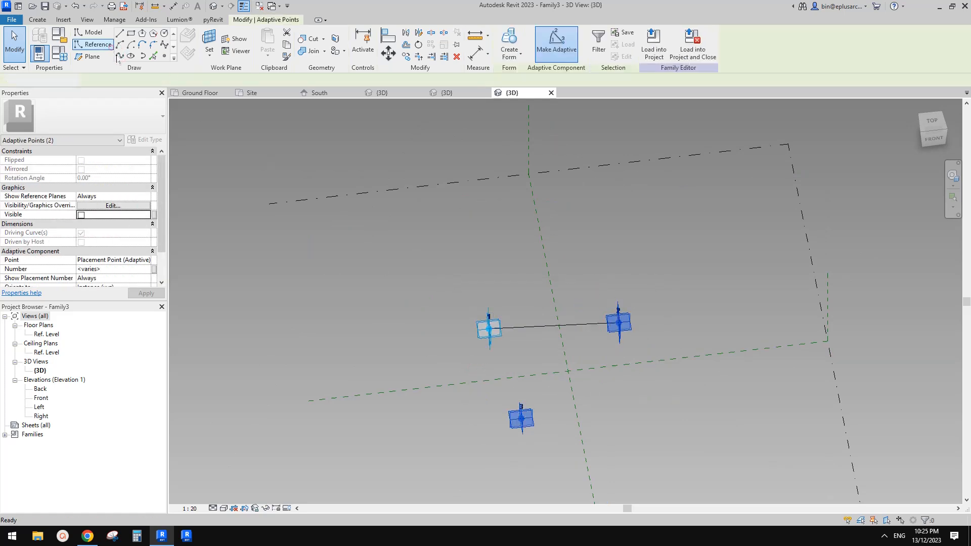
pyautogui.press('Escape')
pyautogui.moveTo(591, 283); pyautogui.dragTo(680, 374)
pyautogui.keyDown('ctrl'); pyautogui.moveTo(471, 364); pyautogui.dragTo(571, 458); pyautogui.keyUp('ctrl')
pyautogui.click(120, 56)
pyautogui.moveTo(422, 264); pyautogui.dragTo(574, 495)
pyautogui.click(119, 57)
# Select the whole triangle chain and turn its three lines into reference lines.
pyautogui.press('Escape')
pyautogui.press('Tab')
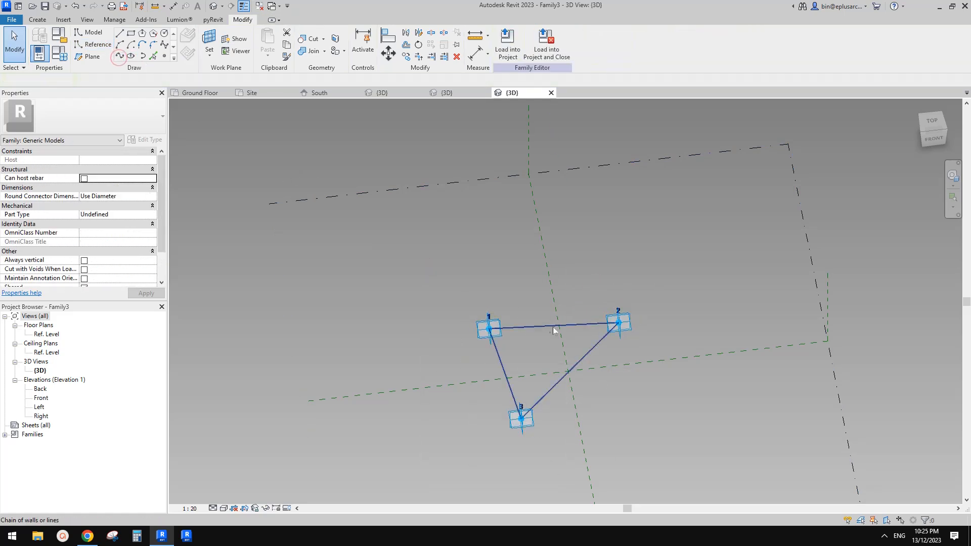
pyautogui.click(549, 325)
pyautogui.click(86, 233)
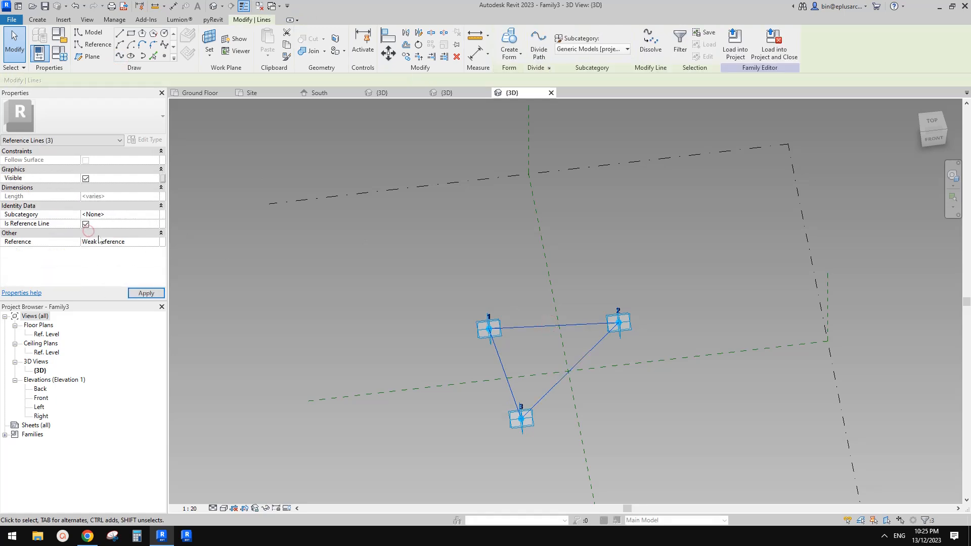
# Place a reference point on the reference line between adaptive points 1 and 2.
pyautogui.click(166, 57)
pyautogui.keyDown('shift'); pyautogui.moveTo(487, 255); pyautogui.dragTo(521, 324, button='middle'); pyautogui.keyUp('shift')
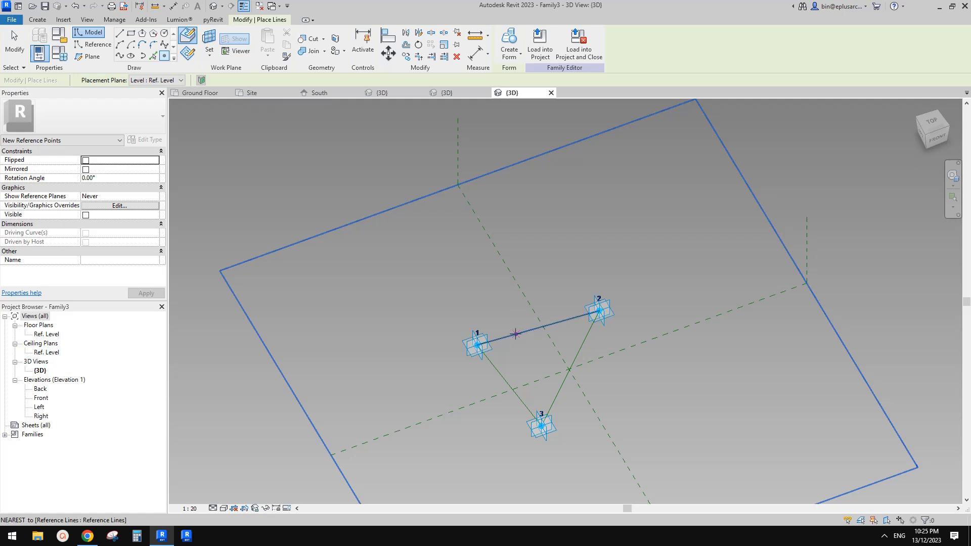
# Place a reference point on the line between points 1 and 2, and draw a 100 mm radius reference circle on its work plane.
pyautogui.scroll(2, 530, 346)
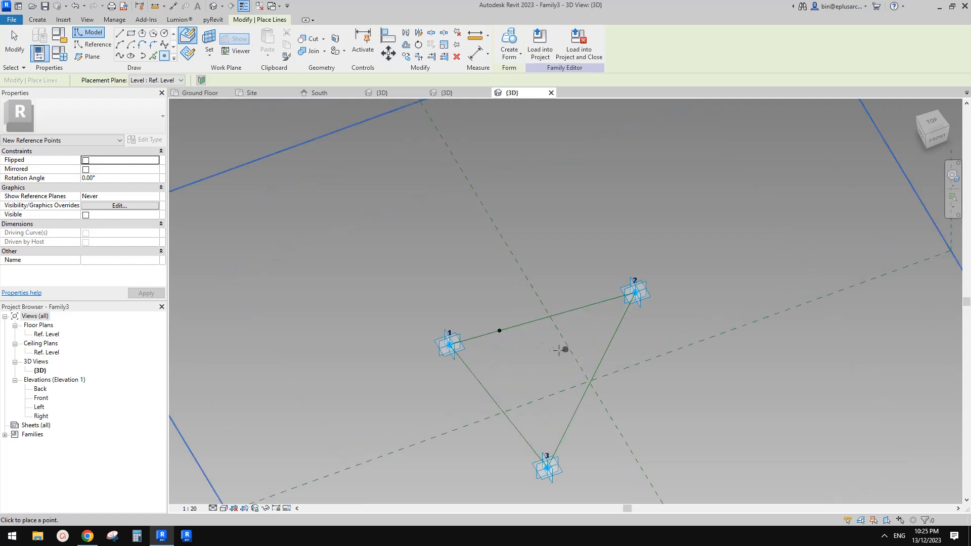
pyautogui.click(92, 47)
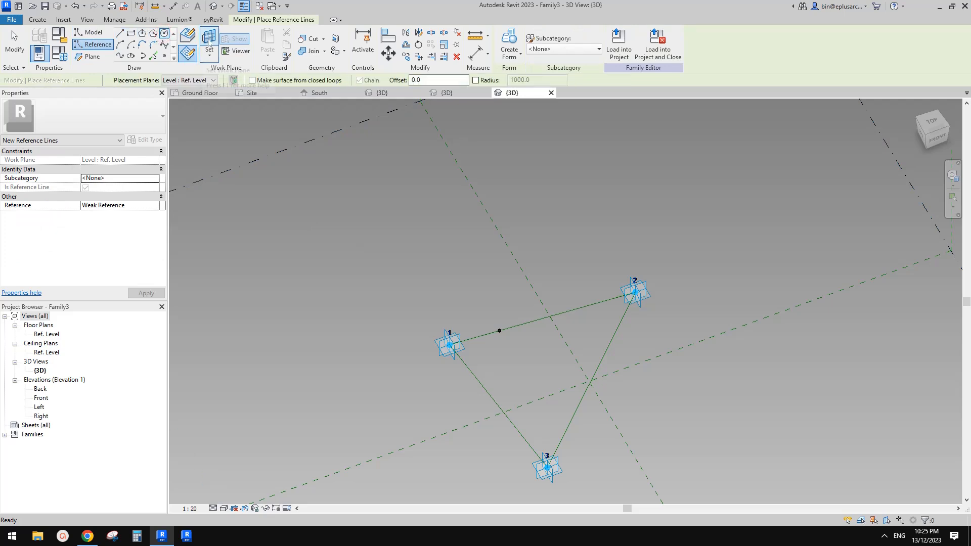
pyautogui.press('Escape')
pyautogui.click(500, 331)
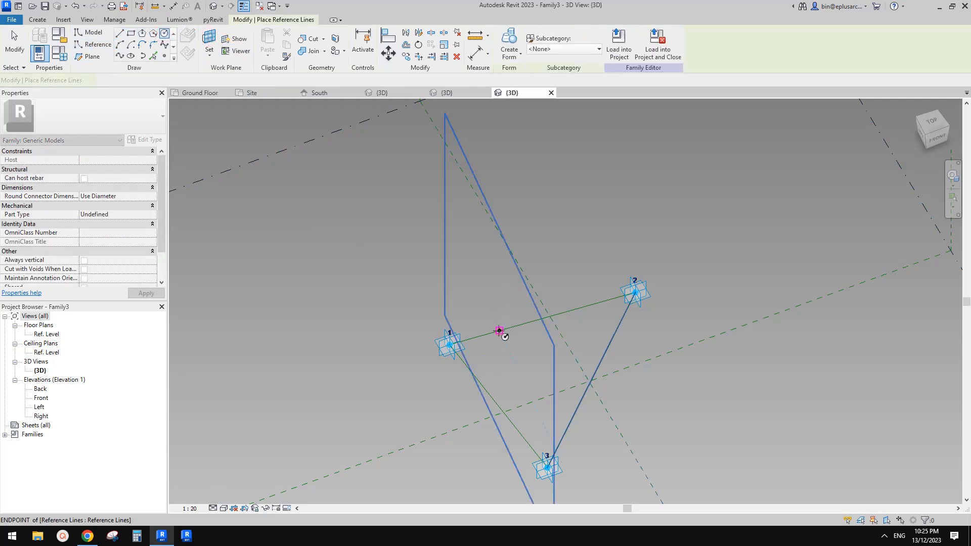
pyautogui.click(500, 331)
pyautogui.click(513, 328)
pyautogui.keyDown('shift'); pyautogui.moveTo(513, 328); pyautogui.dragTo(505, 329, button='middle'); pyautogui.keyUp('shift')
pyautogui.click(510, 334)
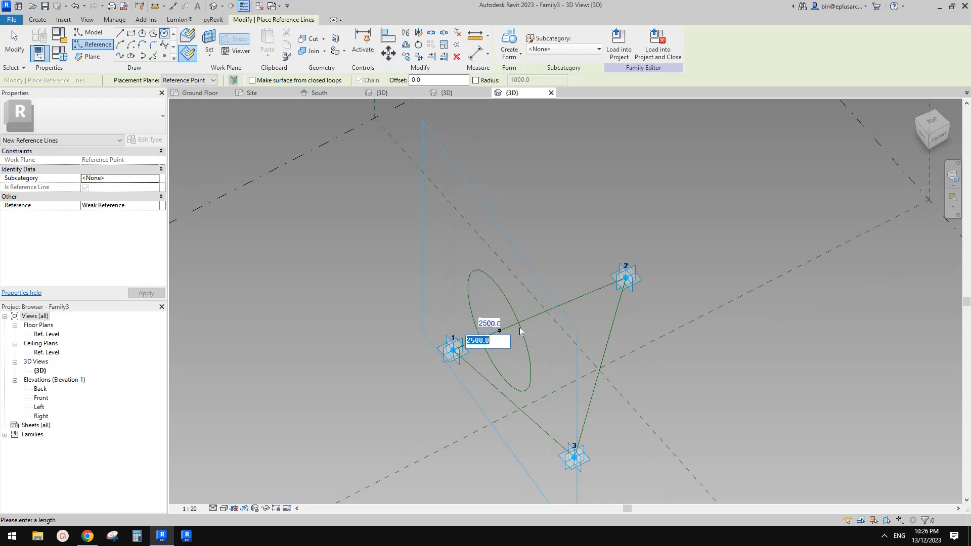
pyautogui.press('Return')
pyautogui.press('Escape')
# Create a solid tubular frame form from the reference circle and the triangular chain of reference lines.
pyautogui.scroll(6, 499, 330)
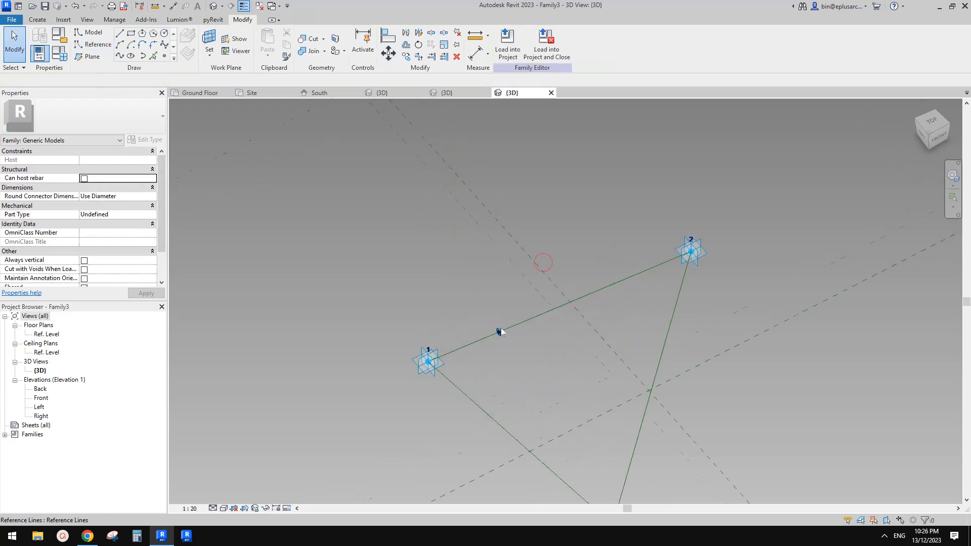
pyautogui.click(501, 336)
pyautogui.scroll(-4, 531, 336)
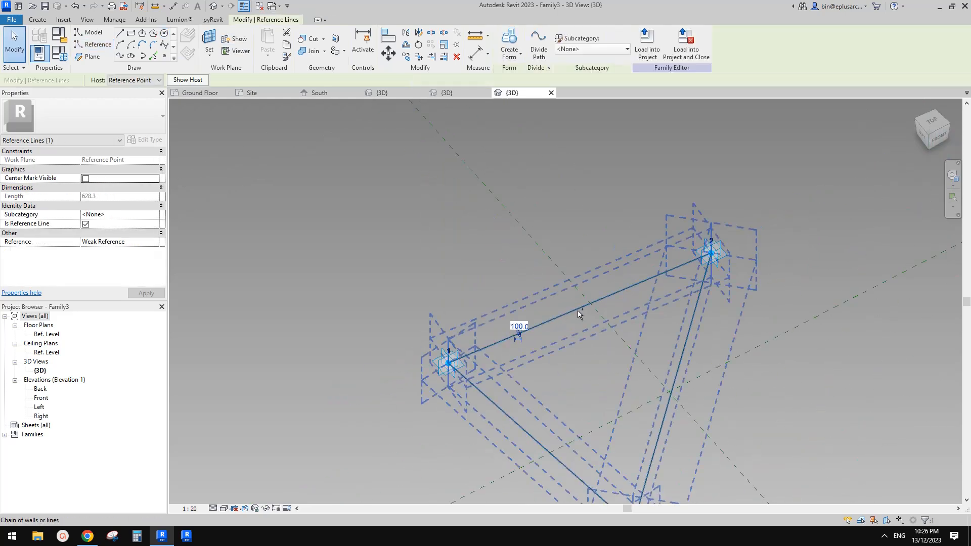
pyautogui.keyDown('ctrl'); pyautogui.click(576, 309); pyautogui.keyUp('ctrl')
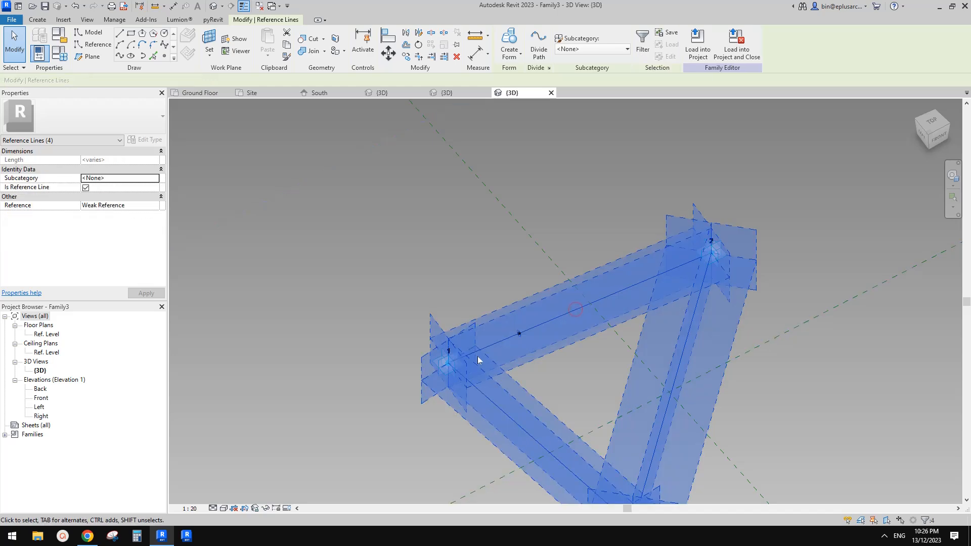
pyautogui.click(509, 39)
pyautogui.scroll(-2, 678, 138)
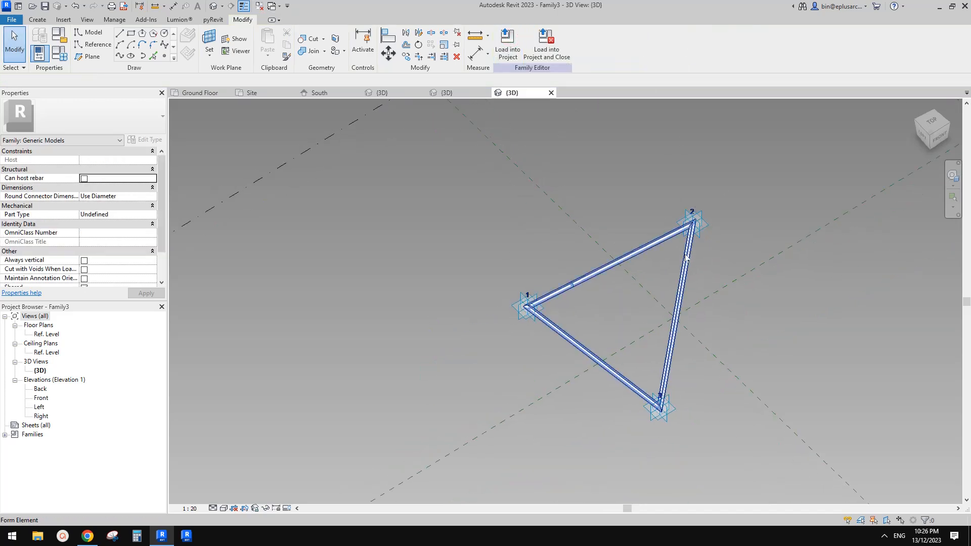
# Temporarily hide the tubular frame form in the 3D view.
pyautogui.click(656, 242)
pyautogui.scroll(-1, 682, 196)
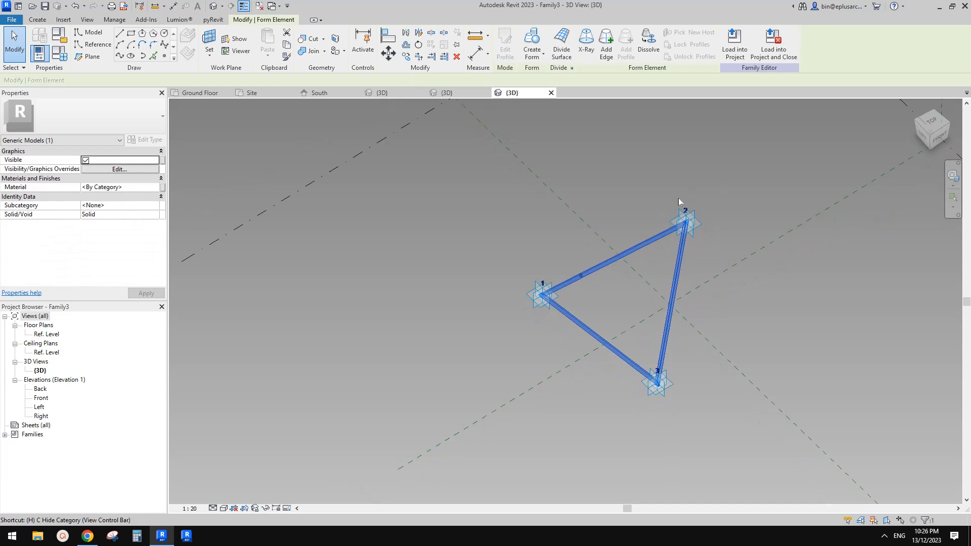
pyautogui.press('h')
pyautogui.press('h')
# Create a flat triangular surface form from the chain of reference lines joining points 1, 2 and 3.
pyautogui.press('Tab')
pyautogui.click(656, 234)
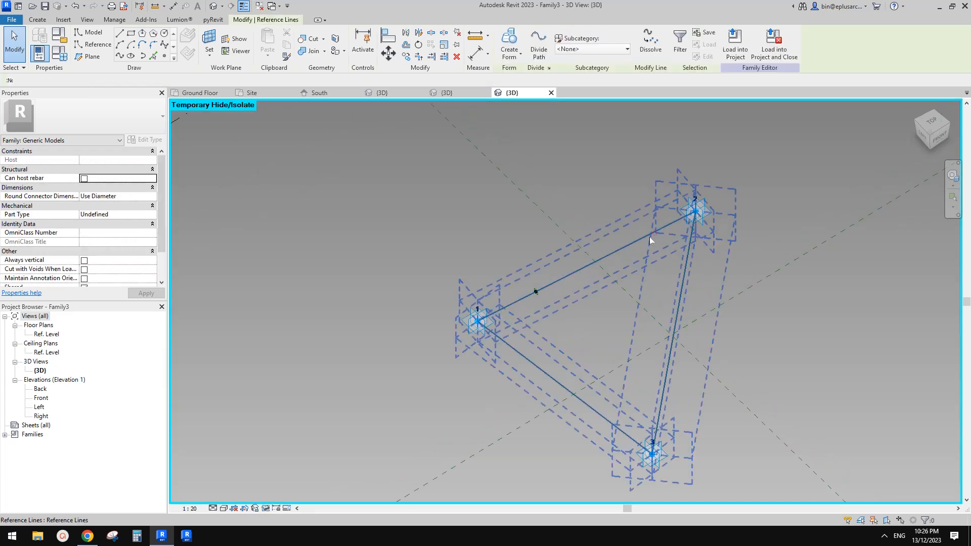
pyautogui.scroll(1, 649, 236)
pyautogui.click(515, 41)
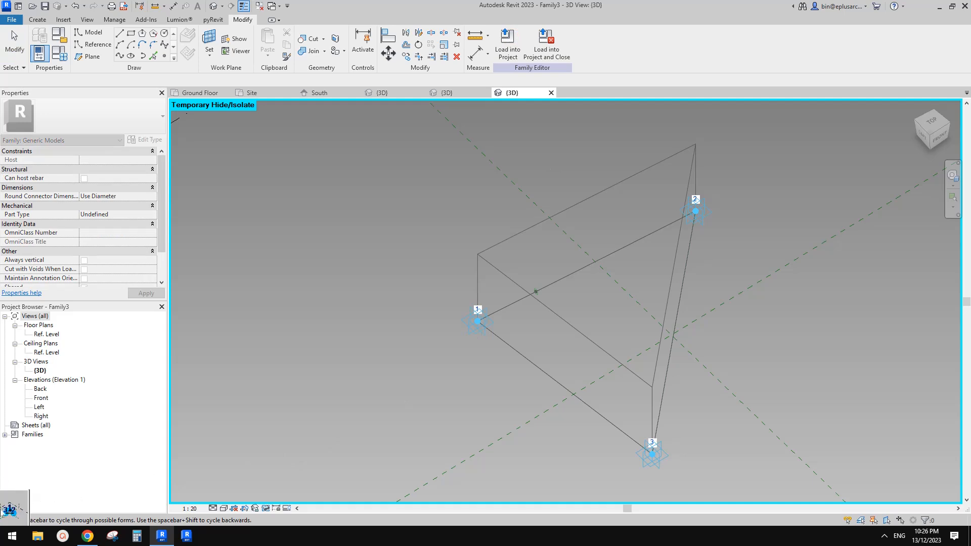
pyautogui.click(13, 511)
# Assign a glass material to the triangular surface and reset the temporary hiding so the frame is displayed again.
pyautogui.click(590, 324)
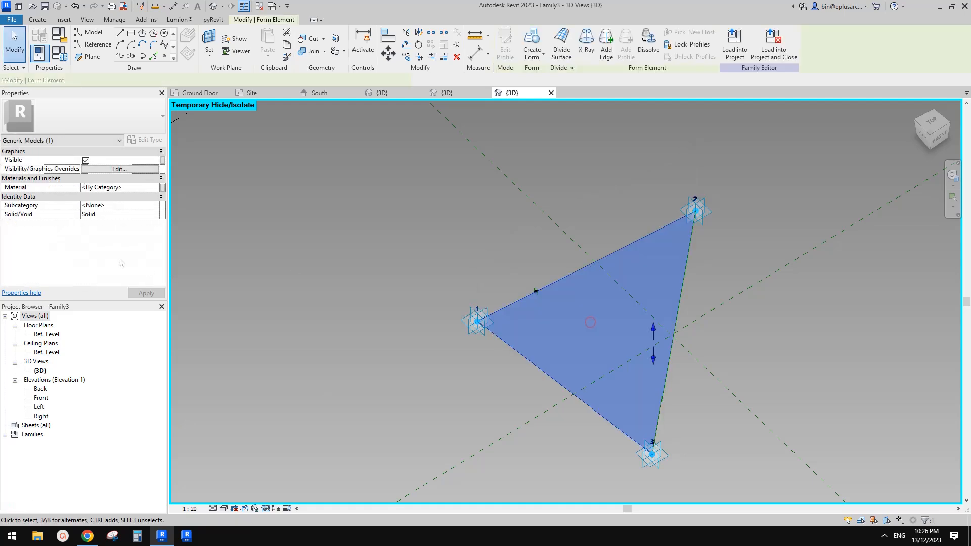
pyautogui.click(135, 197)
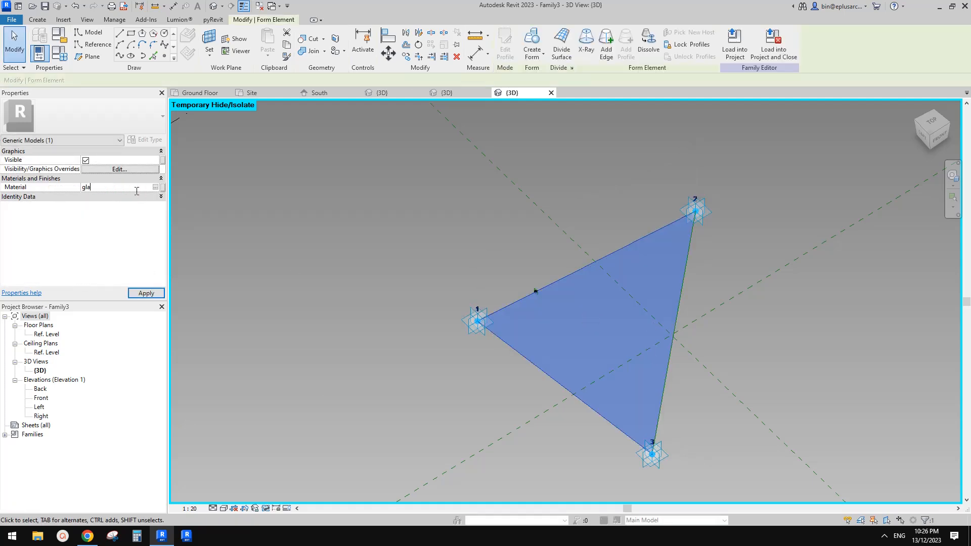
pyautogui.click(416, 195)
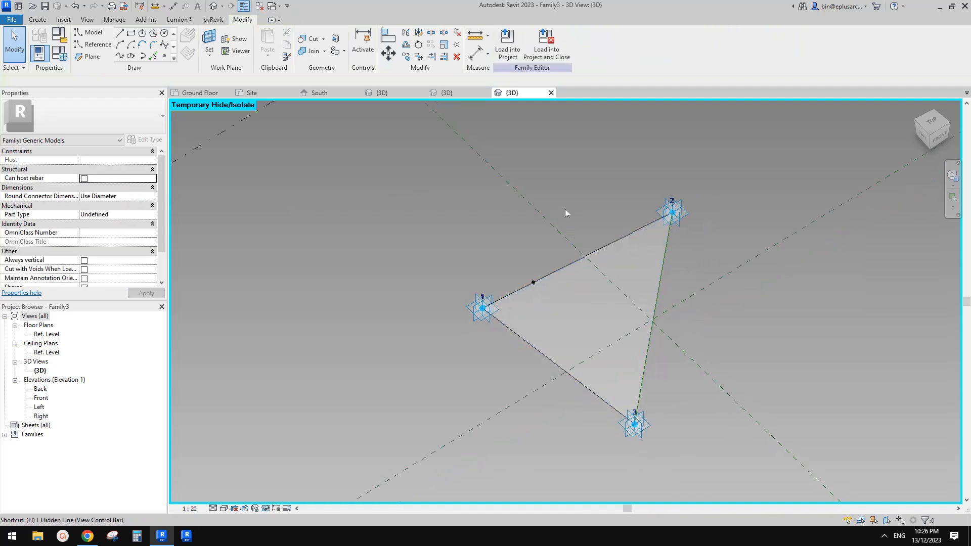
pyautogui.scroll(-1, 565, 209)
pyautogui.moveTo(597, 217)
pyautogui.keyDown('shift'); pyautogui.mouseDown(button='middle')
pyautogui.moveTo(653, 167)
pyautogui.moveTo(629, 217)
pyautogui.moveTo(606, 215)
pyautogui.mouseUp(button='middle'); pyautogui.keyUp('shift')
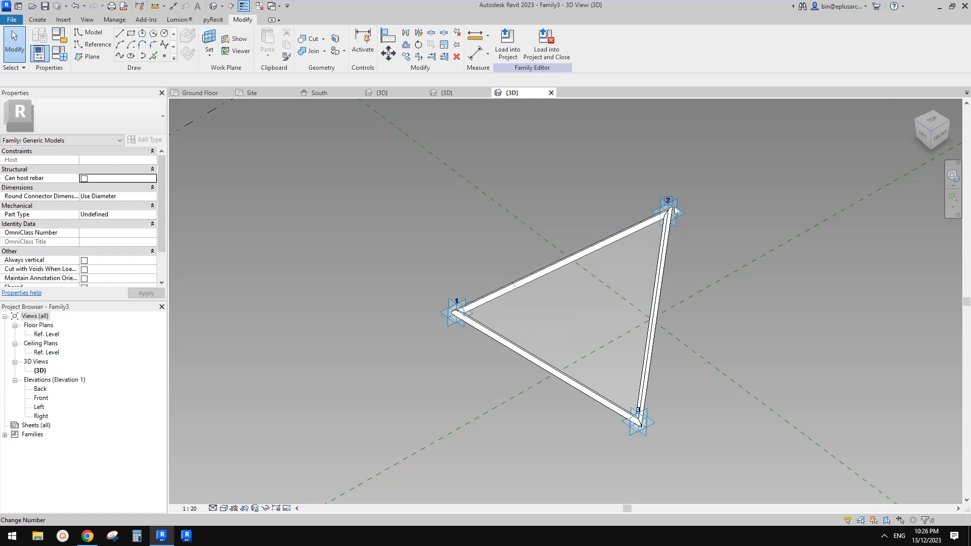
# Load the finished triangular panel family into Project4 only and open the project's 3D view.
pyautogui.moveTo(569, 269); pyautogui.dragTo(574, 280, button='middle')
pyautogui.scroll(-1, 572, 276)
pyautogui.click(512, 60)
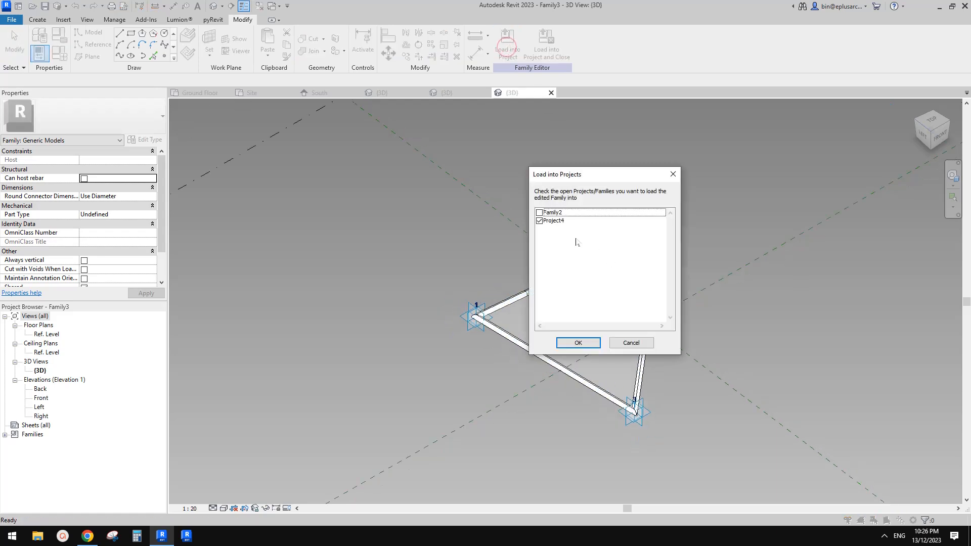
pyautogui.click(585, 344)
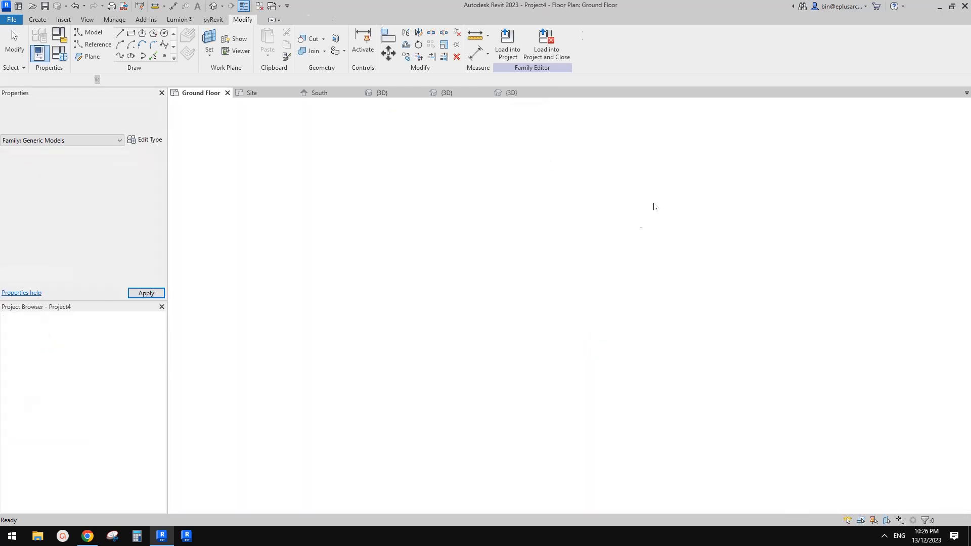
pyautogui.click(380, 92)
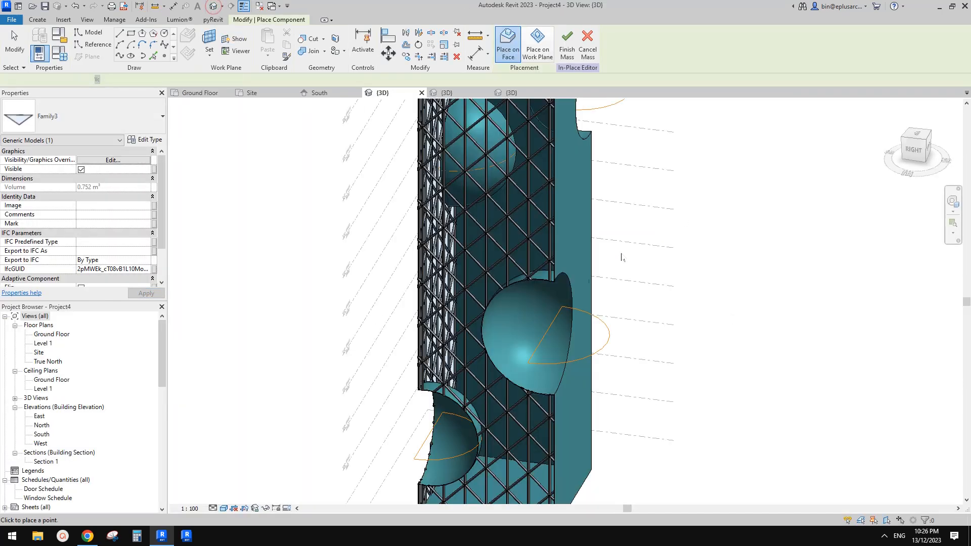
# Place a Family3 panel with two points on neighbouring diagrid nodes at the spherical opening's rim and the third point freely inside the opening.
pyautogui.scroll(6, 547, 299)
pyautogui.moveTo(581, 254); pyautogui.dragTo(626, 237, button='middle')
pyautogui.scroll(-3, 605, 213)
pyautogui.scroll(3, 589, 208)
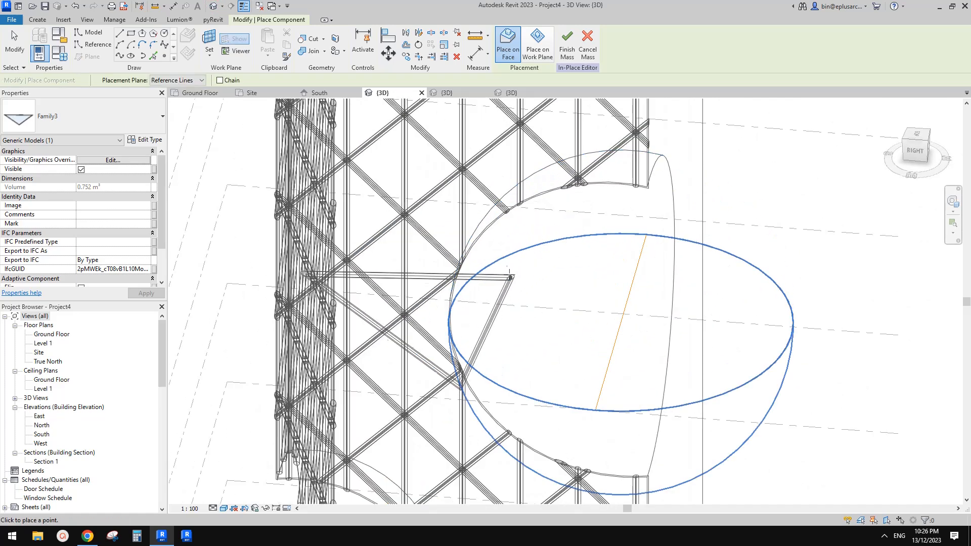
pyautogui.click(459, 269)
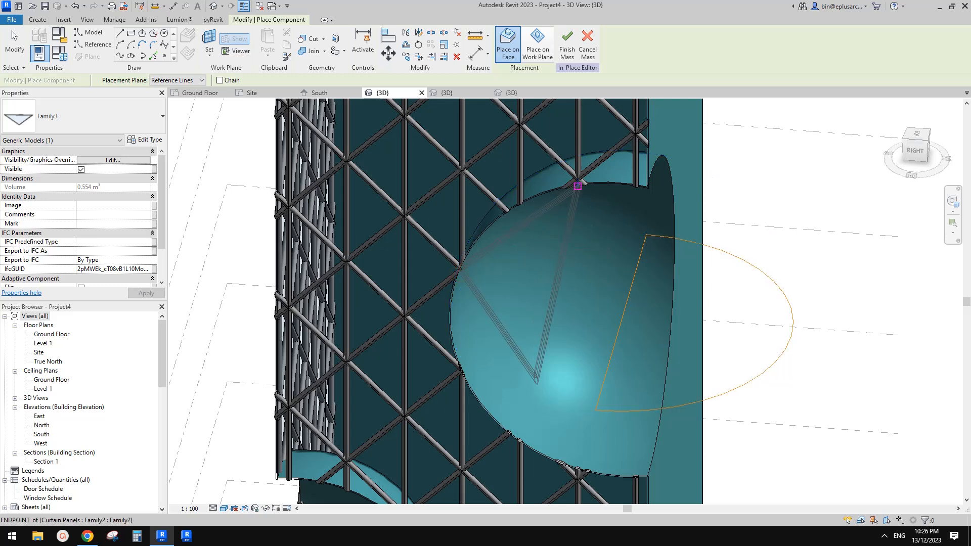
pyautogui.click(578, 186)
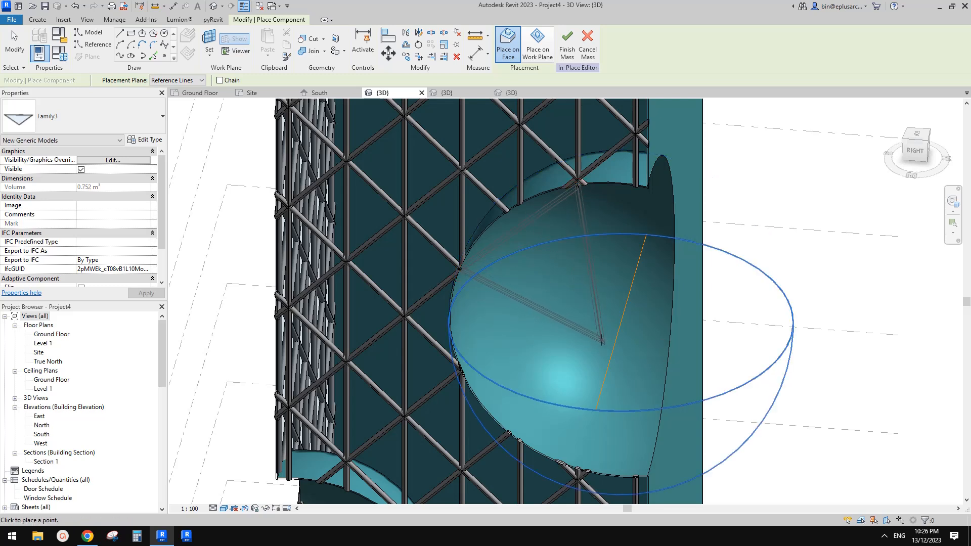
pyautogui.click(458, 332)
pyautogui.press('Escape')
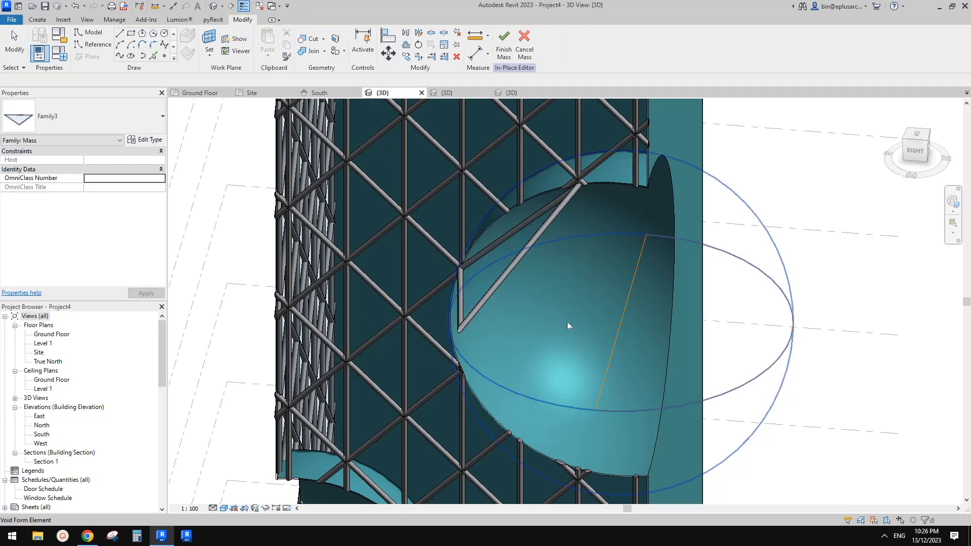
pyautogui.press('Escape')
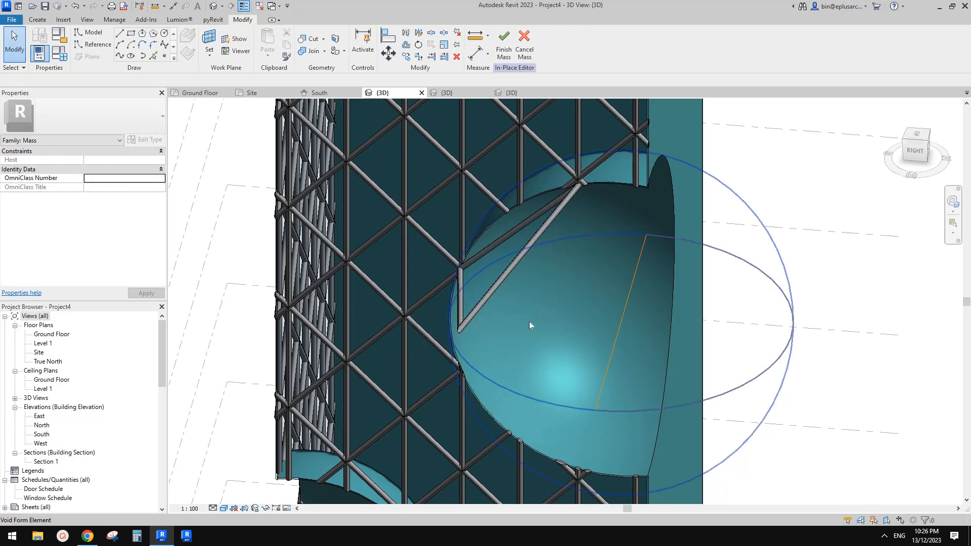
# Move the placed panel's third adaptive point outward from the opening, roughly level with the panel's first point.
pyautogui.click(472, 314)
pyautogui.scroll(-2, 539, 290)
pyautogui.keyDown('shift'); pyautogui.moveTo(539, 289); pyautogui.dragTo(701, 305, button='middle'); pyautogui.keyUp('shift')
pyautogui.scroll(1, 602, 316)
pyautogui.press('Escape')
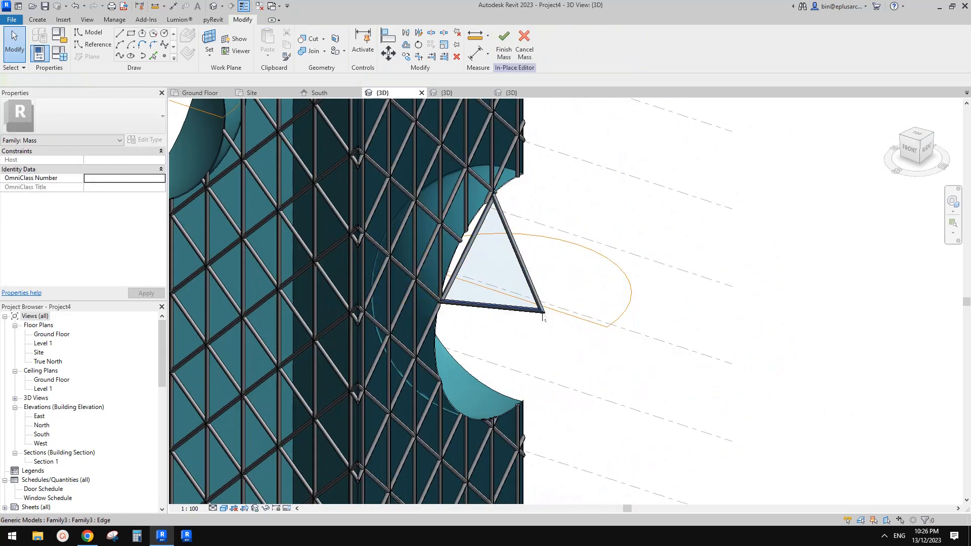
pyautogui.click(542, 310)
pyautogui.keyDown('shift'); pyautogui.moveTo(542, 310); pyautogui.dragTo(577, 292, button='middle'); pyautogui.keyUp('shift')
pyautogui.scroll(1, 577, 262)
pyautogui.press('Escape')
pyautogui.click(494, 293)
pyautogui.moveTo(498, 293)
pyautogui.keyDown('shift'); pyautogui.mouseDown(button='middle')
pyautogui.moveTo(616, 288)
pyautogui.moveTo(549, 275)
pyautogui.moveTo(568, 278)
pyautogui.moveTo(606, 227)
pyautogui.moveTo(661, 271)
pyautogui.moveTo(584, 314)
pyautogui.moveTo(511, 290)
pyautogui.mouseUp(button='middle'); pyautogui.keyUp('shift')
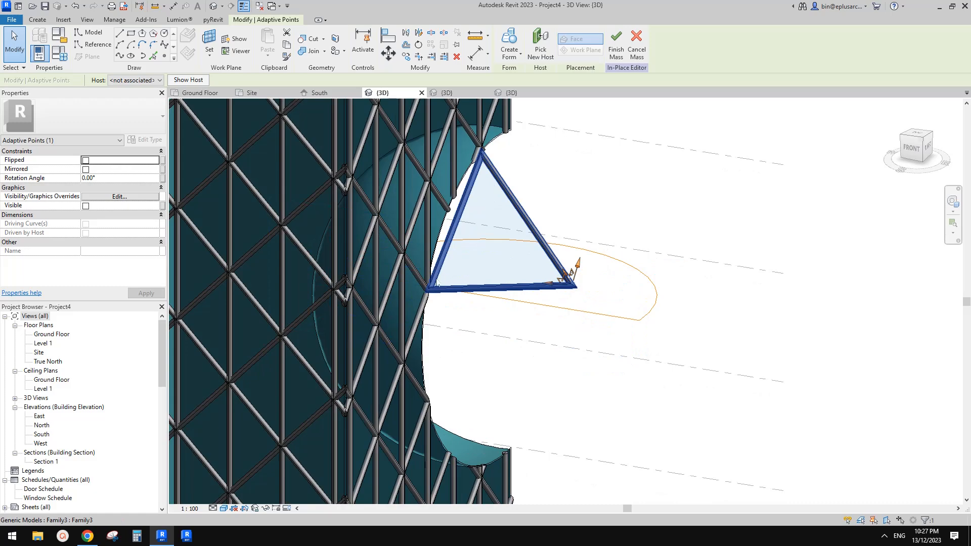
pyautogui.keyDown('shift'); pyautogui.moveTo(519, 223); pyautogui.dragTo(600, 316, button='middle'); pyautogui.keyUp('shift')
pyautogui.scroll(-1, 549, 310)
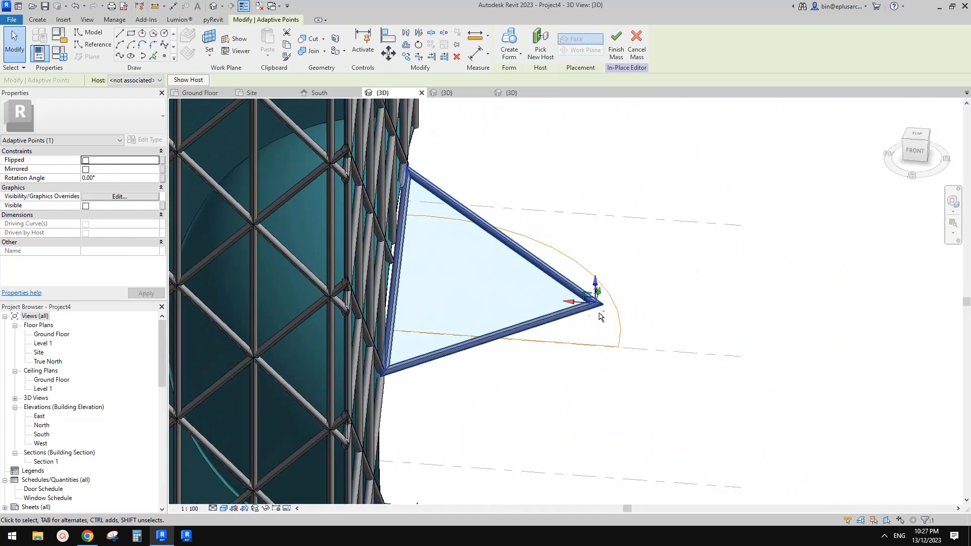
pyautogui.keyDown('shift'); pyautogui.moveTo(483, 295); pyautogui.dragTo(508, 260, button='middle'); pyautogui.keyUp('shift')
pyautogui.scroll(-2, 507, 226)
pyautogui.press('Escape')
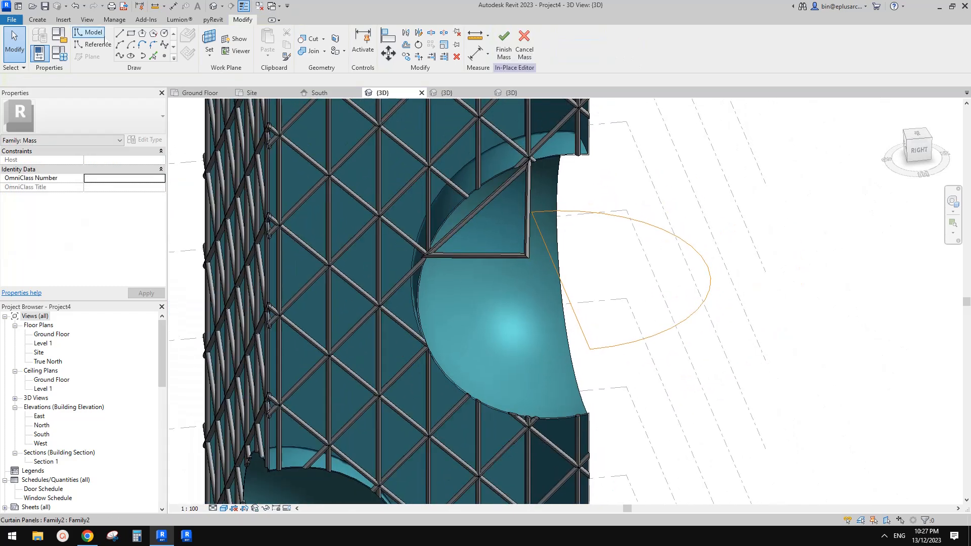
# Place a second Family3 panel from the next lower rim node, through the first panel's lower rim node, to the first panel's third point.
pyautogui.click(50, 21)
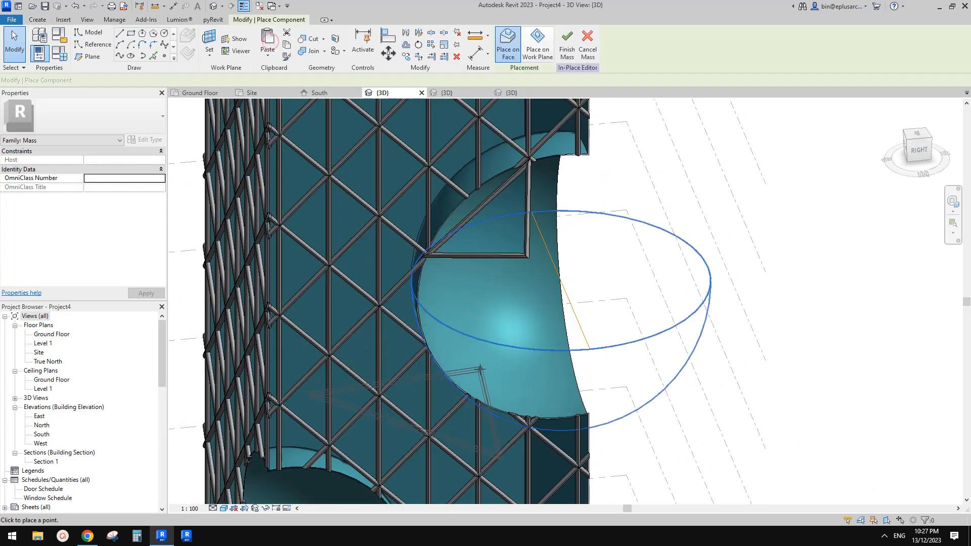
pyautogui.click(427, 347)
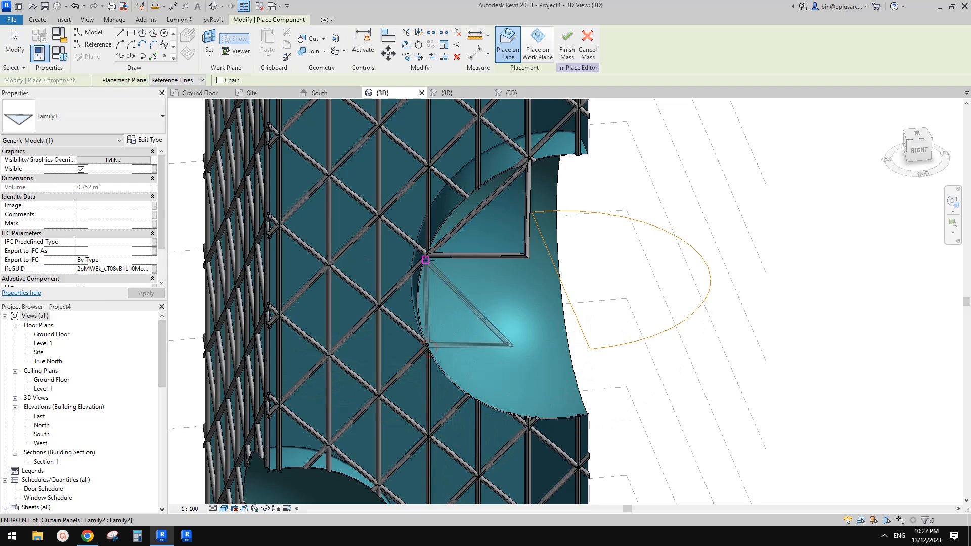
pyautogui.click(426, 254)
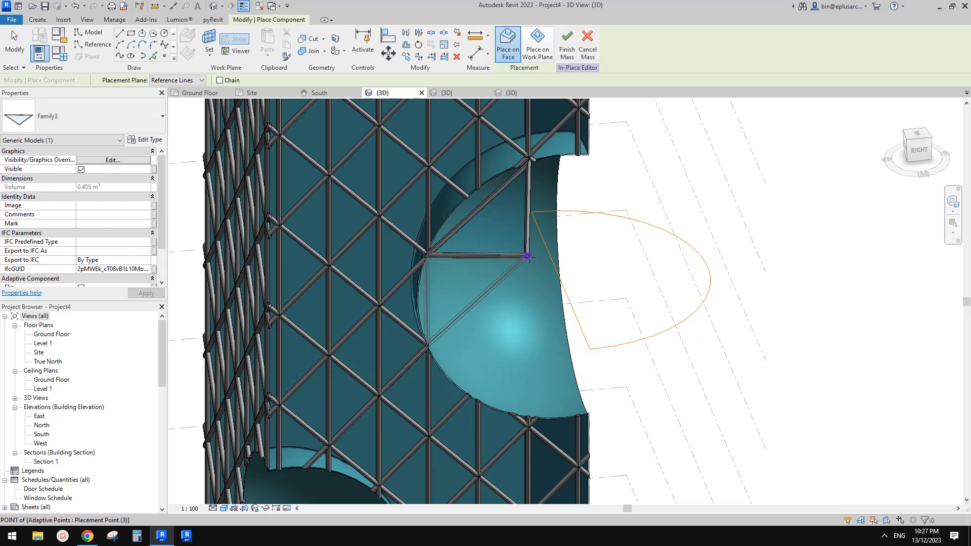
pyautogui.click(526, 256)
pyautogui.scroll(2, 455, 255)
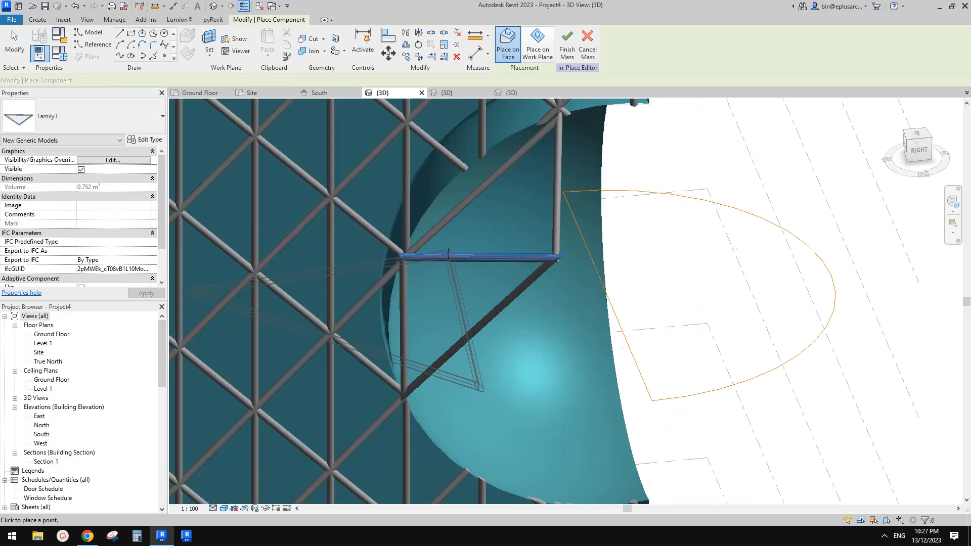
pyautogui.click(448, 258)
pyautogui.press('Escape')
pyautogui.press('Escape')
# Examine how the two placed panels' frame members meet along their shared edge.
pyautogui.click(471, 240)
pyautogui.press('Escape')
pyautogui.click(460, 309)
pyautogui.keyDown('shift'); pyautogui.moveTo(458, 281); pyautogui.dragTo(477, 226, button='middle'); pyautogui.keyUp('shift')
pyautogui.scroll(2, 521, 286)
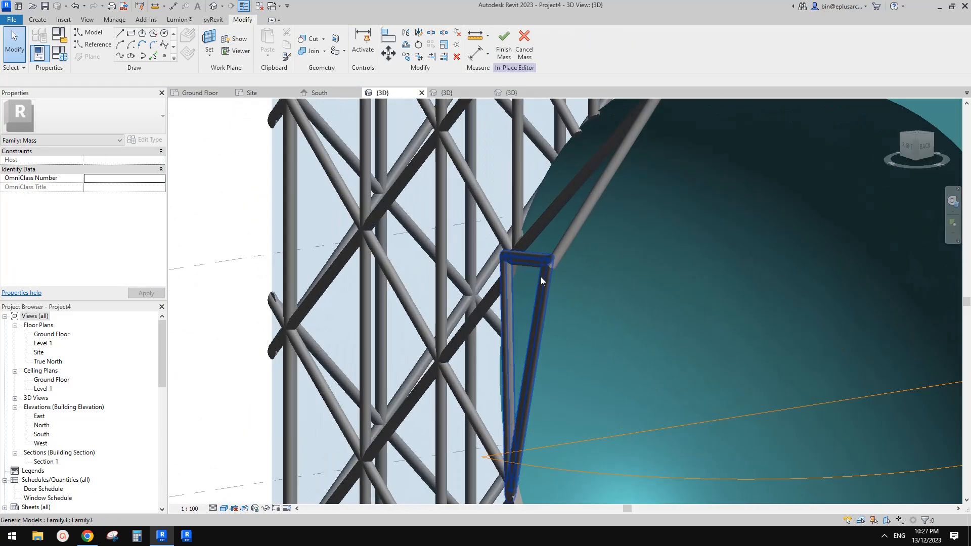
pyautogui.click(547, 277)
pyautogui.keyDown('shift'); pyautogui.moveTo(554, 284); pyautogui.dragTo(621, 299, button='middle'); pyautogui.keyUp('shift')
pyautogui.moveTo(506, 288); pyautogui.dragTo(499, 246, button='middle')
pyautogui.scroll(2, 559, 233)
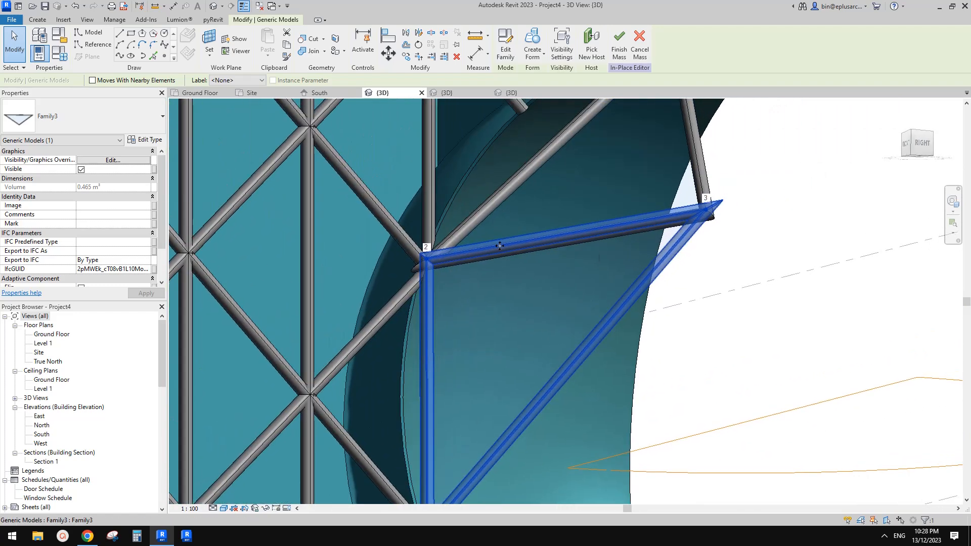
# Switch the 3D view to Wireframe and select the lower panel to inspect its shared edge and adaptive points.
pyautogui.press('Escape')
pyautogui.press('w')
pyautogui.press('f')
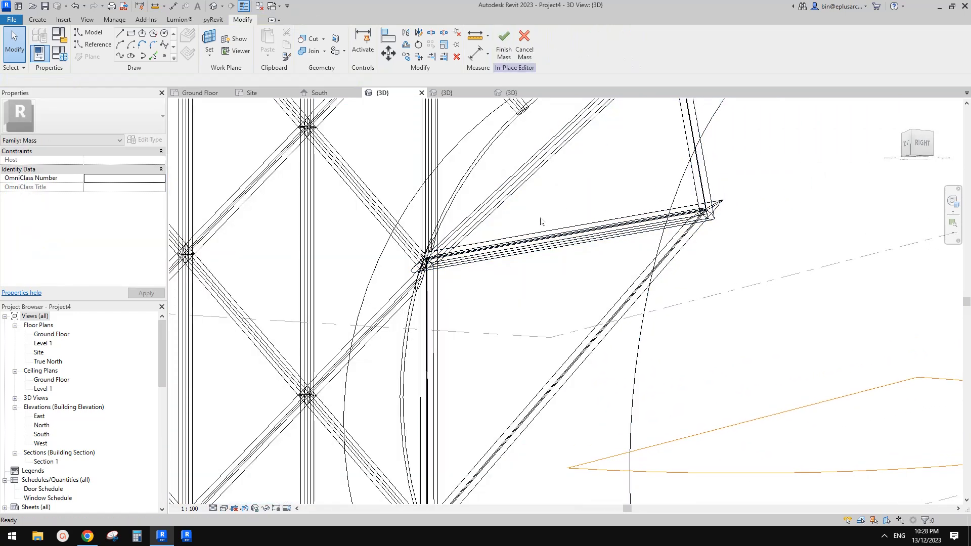
pyautogui.click(521, 244)
pyautogui.keyDown('shift'); pyautogui.moveTo(522, 245); pyautogui.dragTo(463, 250, button='middle'); pyautogui.keyUp('shift')
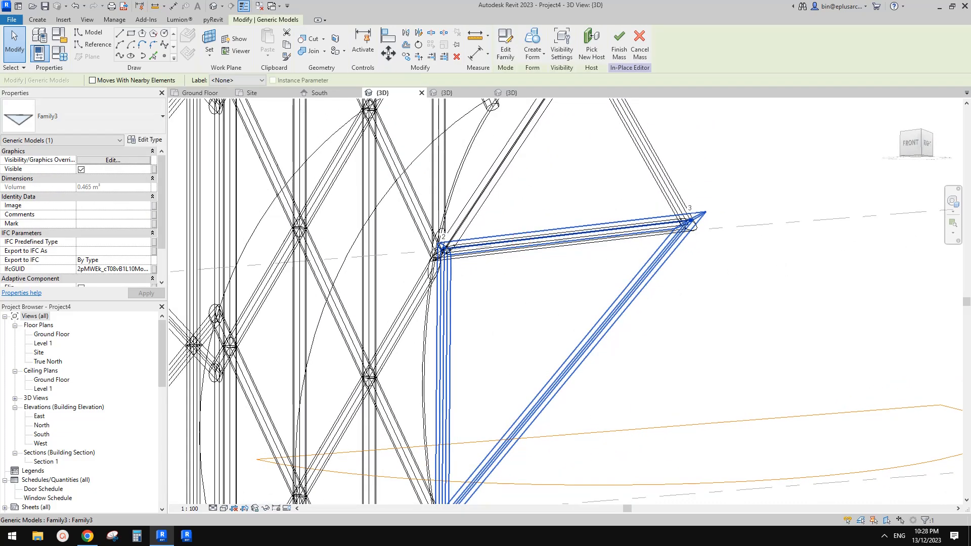
# Try to snap the lower panel's second adaptive point onto the upper panel's lower rim node.
pyautogui.scroll(2, 442, 248)
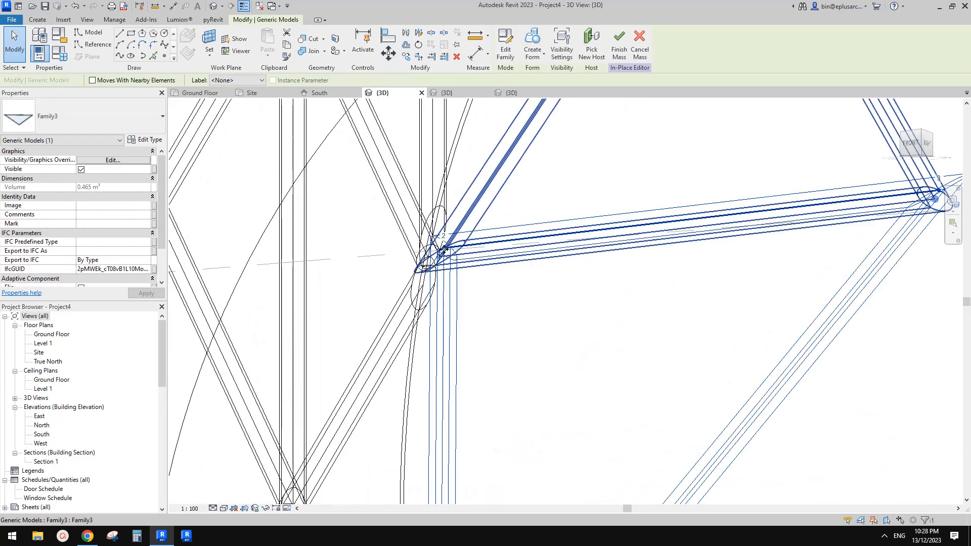
pyautogui.click(443, 248)
pyautogui.keyDown('shift'); pyautogui.moveTo(479, 280); pyautogui.dragTo(515, 286, button='middle'); pyautogui.keyUp('shift')
pyautogui.click(541, 45)
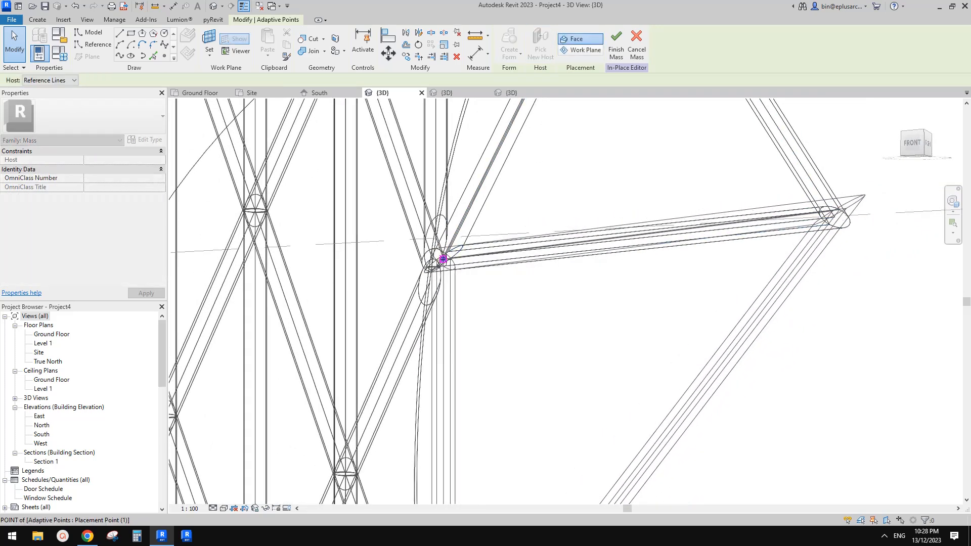
pyautogui.moveTo(443, 259); pyautogui.dragTo(456, 252)
pyautogui.scroll(2, 456, 252)
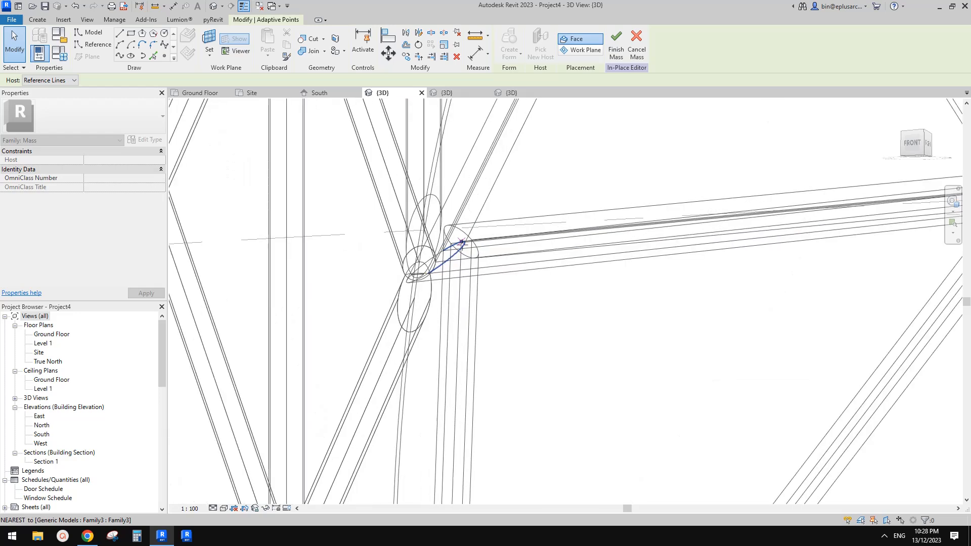
pyautogui.moveTo(464, 243); pyautogui.dragTo(443, 250)
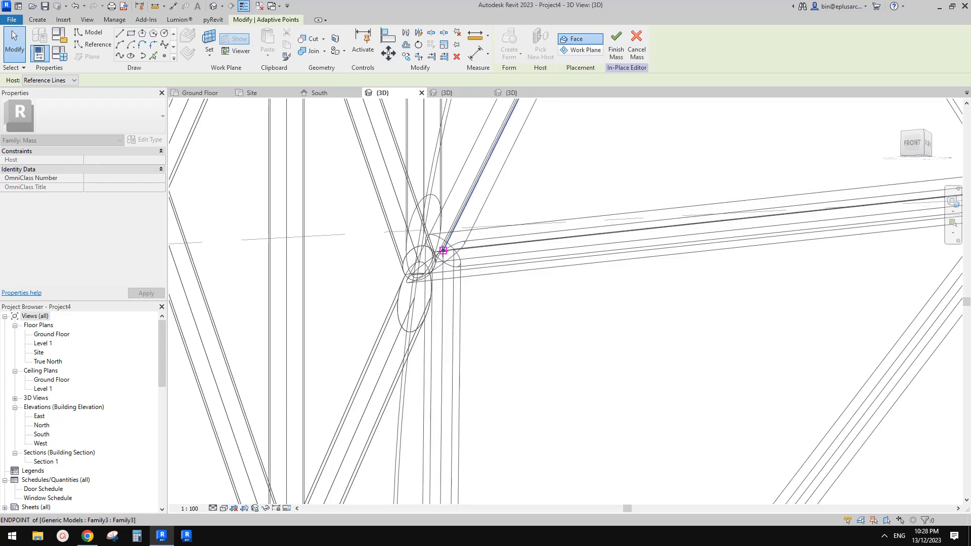
pyautogui.moveTo(443, 250); pyautogui.dragTo(436, 263)
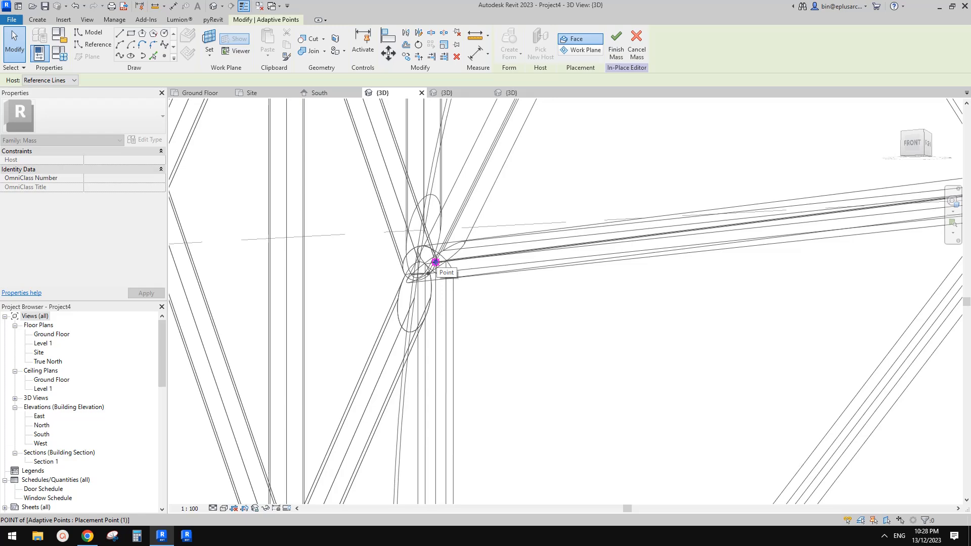
pyautogui.click(525, 139)
pyautogui.scroll(-2, 525, 139)
pyautogui.moveTo(531, 141); pyautogui.dragTo(502, 217, button='middle')
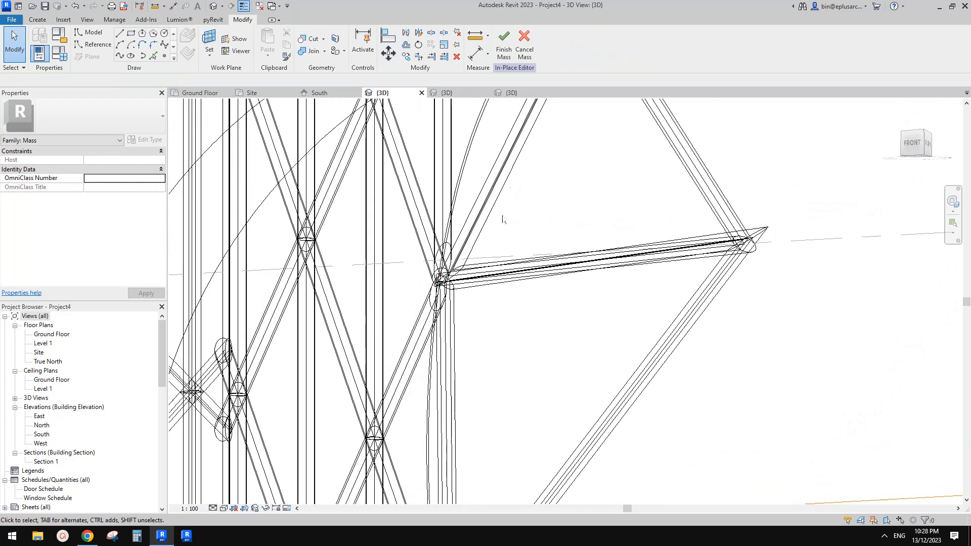
# Try to move the lower panel's third adaptive point onto the upper panel's third point, resolving the error by deleting the failing type.
pyautogui.moveTo(734, 216); pyautogui.dragTo(627, 234, button='middle')
pyautogui.scroll(2, 647, 262)
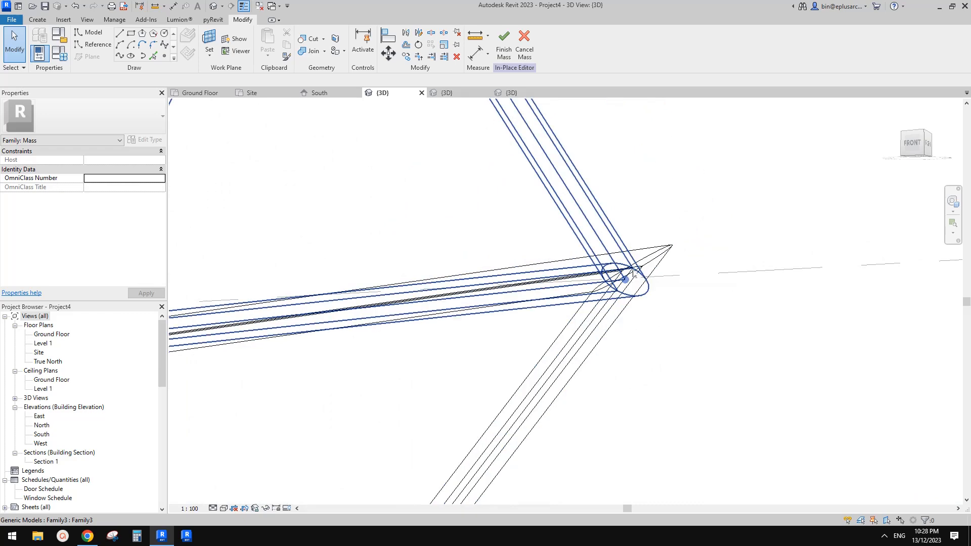
pyautogui.click(636, 266)
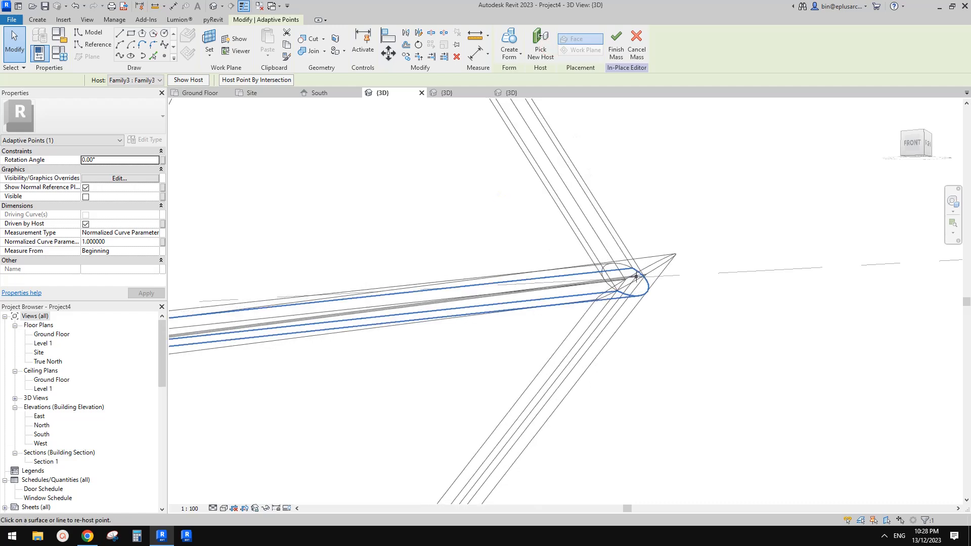
pyautogui.click(631, 278)
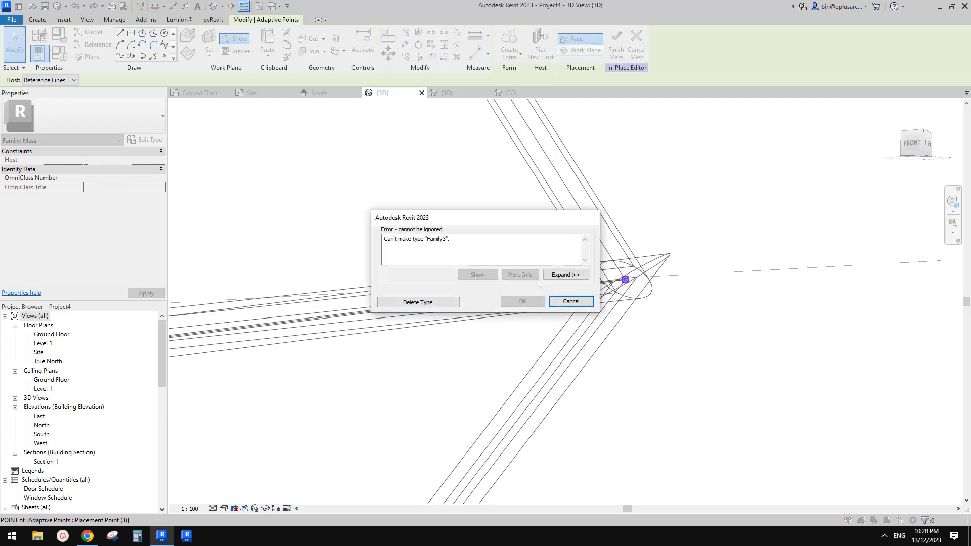
pyautogui.click(446, 300)
pyautogui.moveTo(446, 299)
pyautogui.keyDown('shift'); pyautogui.mouseDown(button='middle')
pyautogui.moveTo(607, 256)
pyautogui.moveTo(569, 302)
pyautogui.moveTo(568, 293)
pyautogui.moveTo(527, 310)
pyautogui.moveTo(547, 304)
pyautogui.moveTo(443, 293)
pyautogui.mouseUp(button='middle'); pyautogui.keyUp('shift')
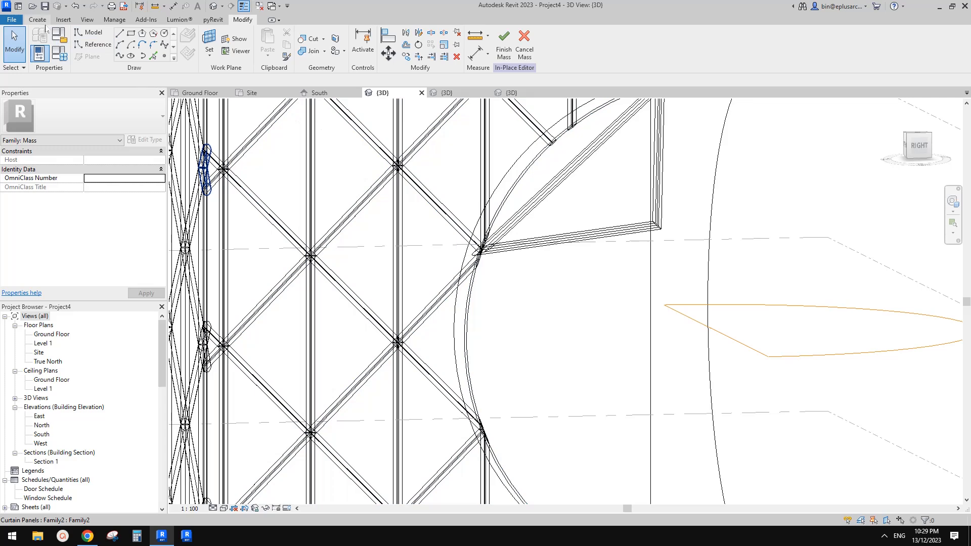
# Place a Family3 panel from the upper panel's lower rim node, through its third point, to the next lower rim node.
pyautogui.click(37, 20)
pyautogui.click(272, 43)
pyautogui.scroll(5, 481, 248)
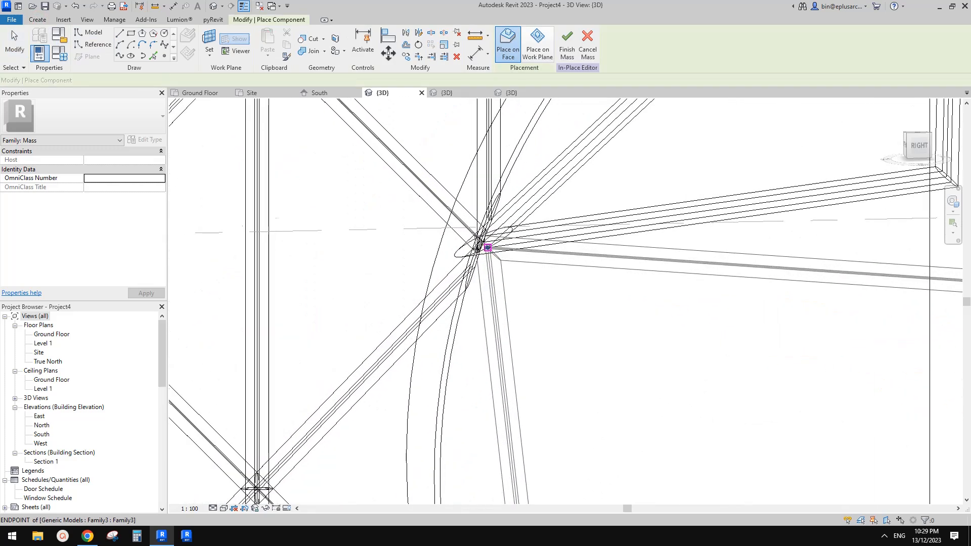
pyautogui.click(483, 243)
pyautogui.scroll(-2, 728, 257)
pyautogui.moveTo(729, 257); pyautogui.dragTo(559, 255, button='middle')
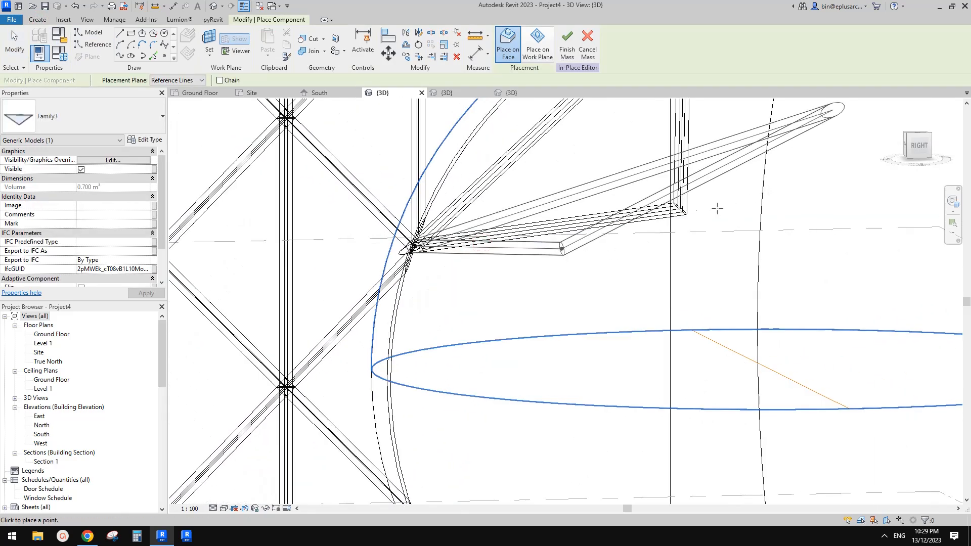
pyautogui.click(683, 208)
pyautogui.moveTo(514, 363); pyautogui.dragTo(587, 156, button='middle')
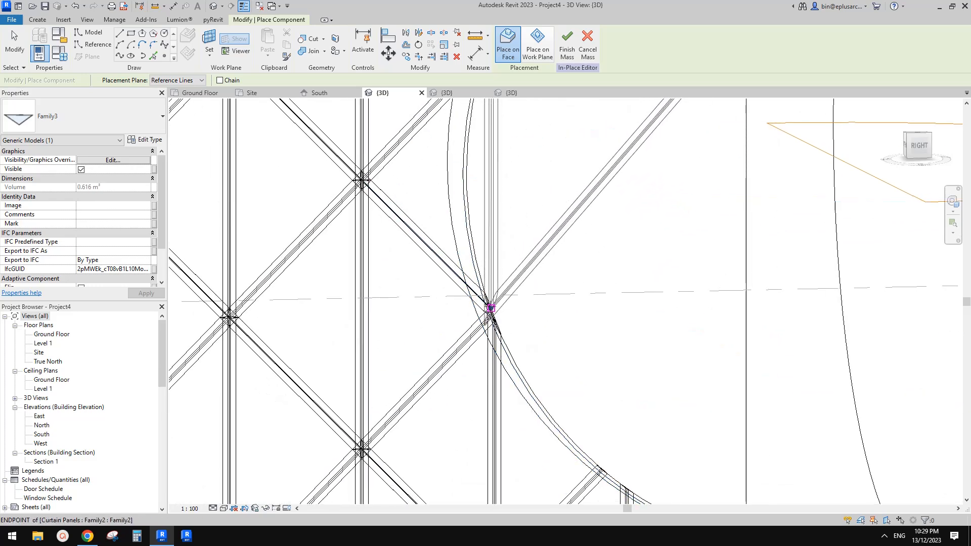
pyautogui.click(487, 307)
pyautogui.press('Escape')
pyautogui.press('Escape')
# Switch the 3D view from Wireframe back to a shaded display.
pyautogui.moveTo(619, 231)
pyautogui.mouseDown(button='middle')
pyautogui.moveTo(607, 271)
pyautogui.moveTo(596, 263)
pyautogui.moveTo(617, 264)
pyautogui.moveTo(715, 217)
pyautogui.moveTo(655, 253)
pyautogui.moveTo(650, 206)
pyautogui.moveTo(679, 226)
pyautogui.moveTo(536, 323)
pyautogui.moveTo(641, 288)
pyautogui.moveTo(696, 337)
pyautogui.moveTo(661, 271)
pyautogui.moveTo(625, 282)
pyautogui.mouseUp(button='middle')
pyautogui.scroll(-5, 607, 271)
pyautogui.click(651, 192)
pyautogui.click(643, 251)
pyautogui.scroll(-1, 641, 251)
pyautogui.press('Escape')
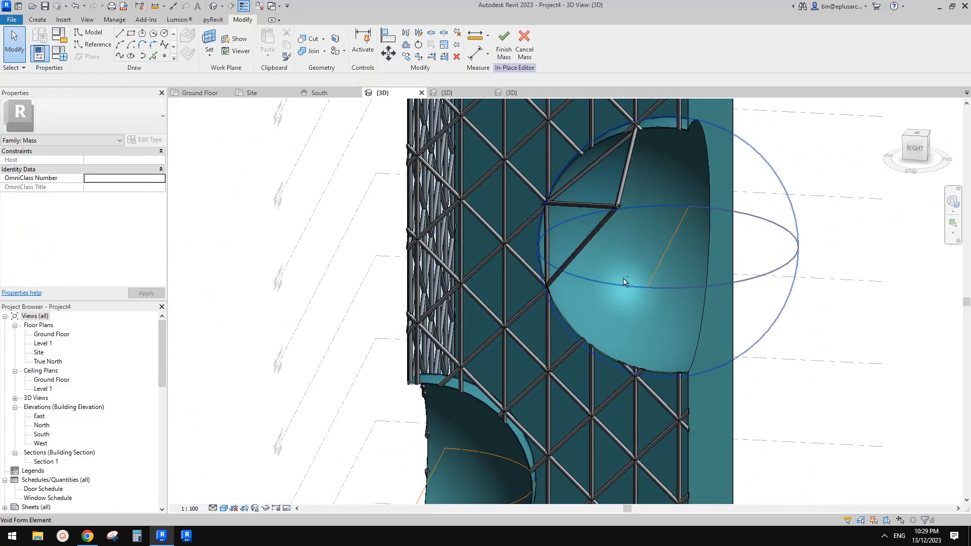
# Examine the re-placed lower panel from several angles and check the order of its adaptive points.
pyautogui.scroll(5, 630, 192)
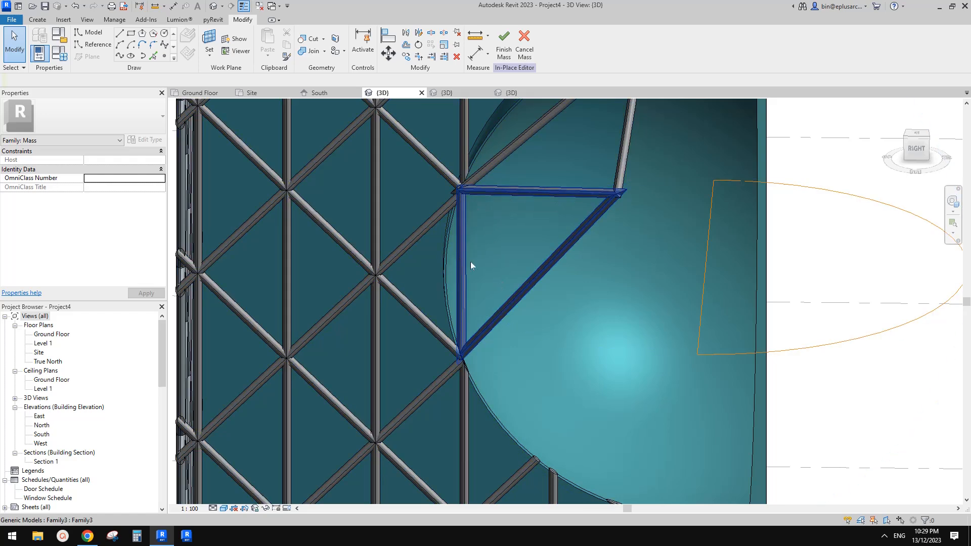
pyautogui.keyDown('shift'); pyautogui.moveTo(499, 264); pyautogui.dragTo(456, 201, button='middle'); pyautogui.keyUp('shift')
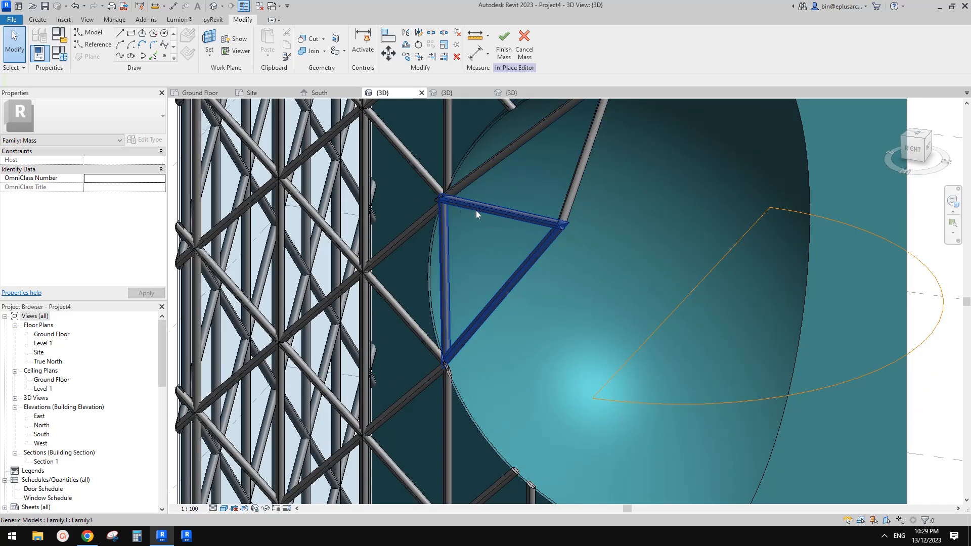
pyautogui.click(580, 248)
pyautogui.keyDown('shift'); pyautogui.moveTo(580, 248); pyautogui.dragTo(618, 267, button='middle'); pyautogui.keyUp('shift')
pyautogui.click(553, 256)
pyautogui.scroll(-1, 578, 260)
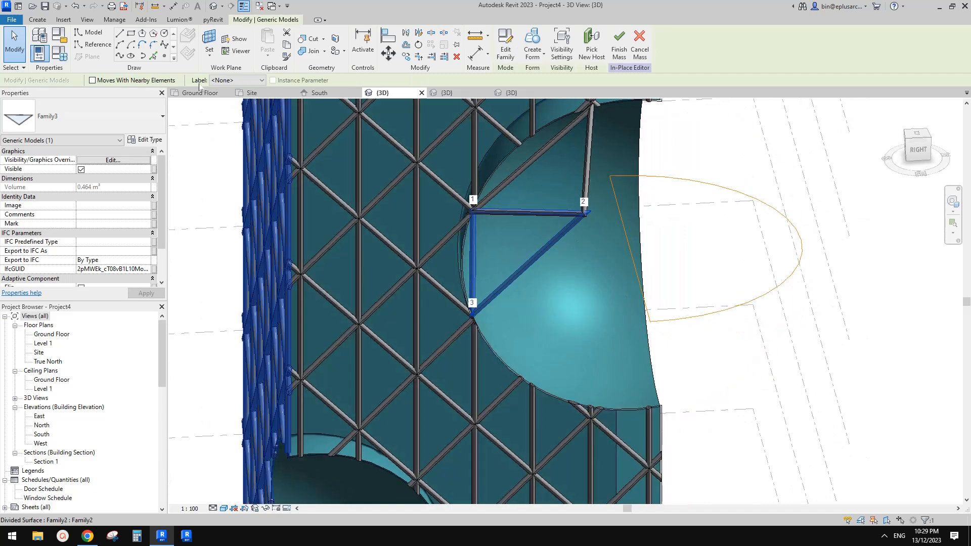
pyautogui.press('Escape')
pyautogui.click(33, 19)
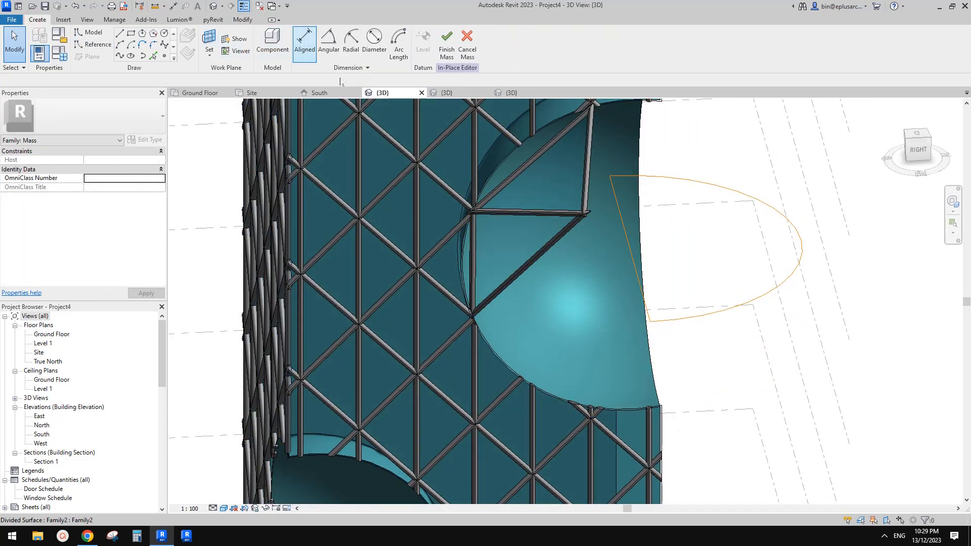
pyautogui.moveTo(519, 184)
pyautogui.keyDown('shift'); pyautogui.mouseDown(button='middle')
pyautogui.moveTo(505, 185)
pyautogui.moveTo(478, 133)
pyautogui.moveTo(531, 185)
pyautogui.mouseUp(button='middle'); pyautogui.keyUp('shift')
pyautogui.scroll(2, 504, 169)
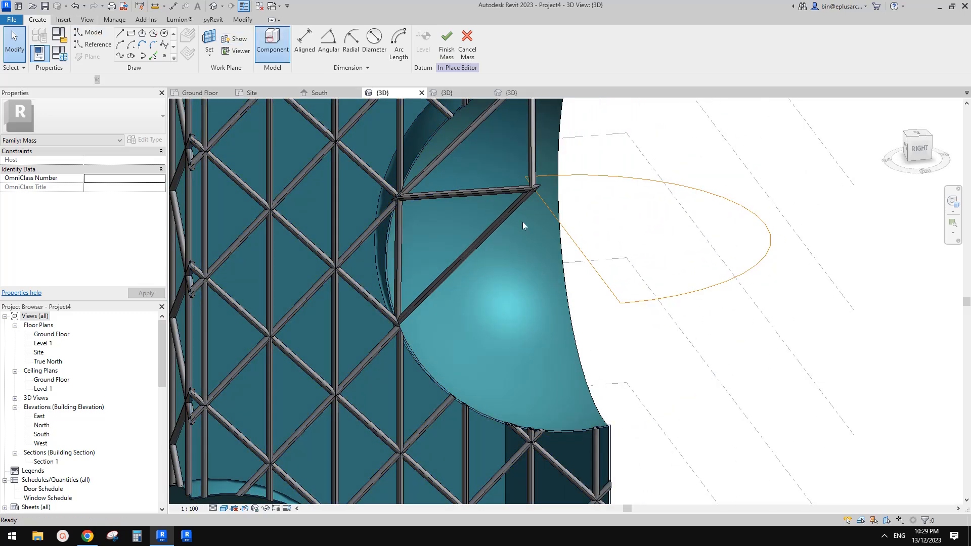
pyautogui.click(272, 40)
pyautogui.click(532, 188)
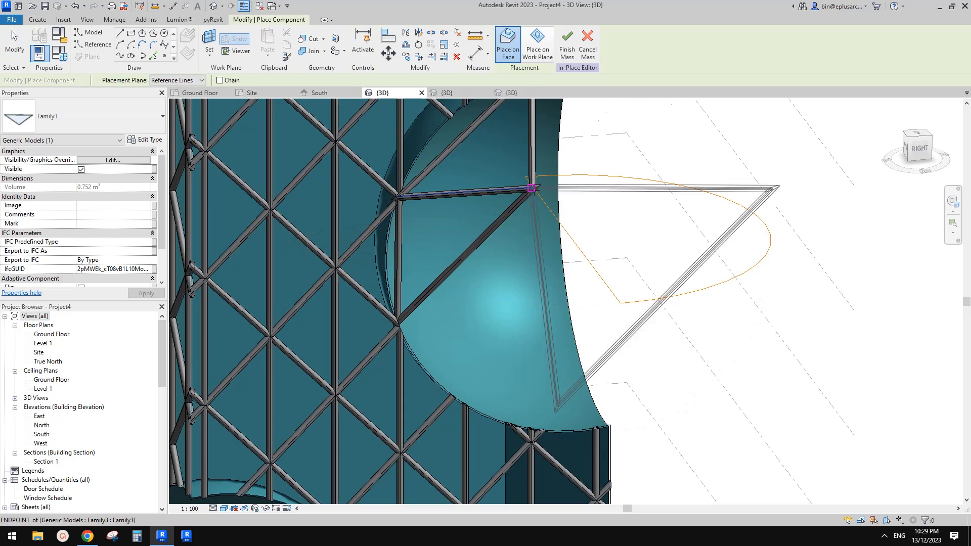
pyautogui.press('Escape')
pyautogui.press('Escape')
pyautogui.click(560, 201)
pyautogui.press('Delete')
# Place a third Family3 panel from the shared inner point, through the second panel's lower rim node, to a free point lower in the opening.
pyautogui.click(37, 20)
pyautogui.click(277, 44)
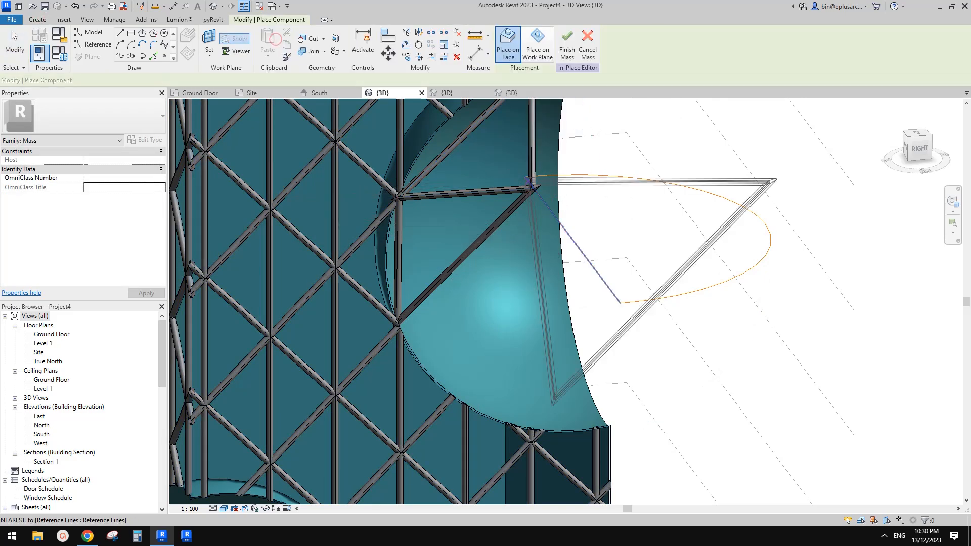
pyautogui.scroll(1, 457, 311)
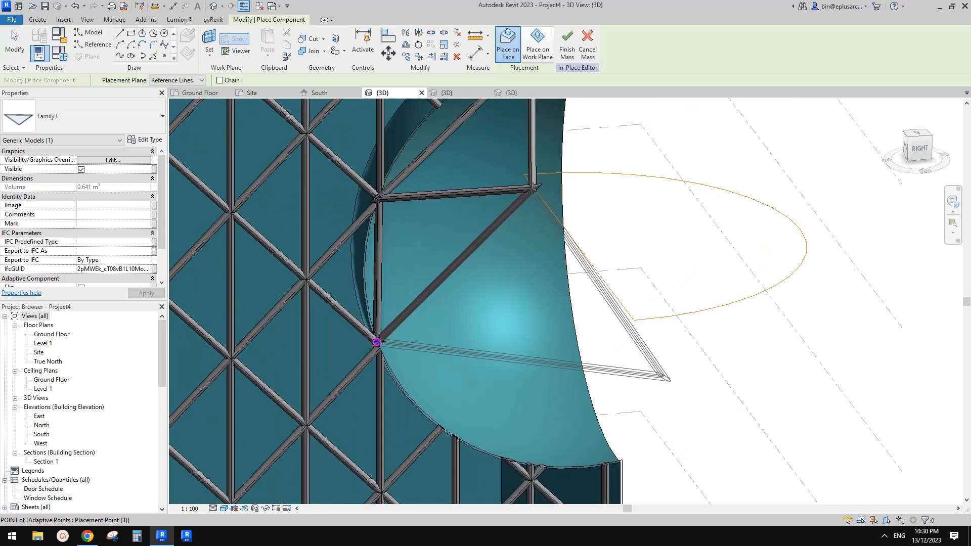
pyautogui.click(377, 343)
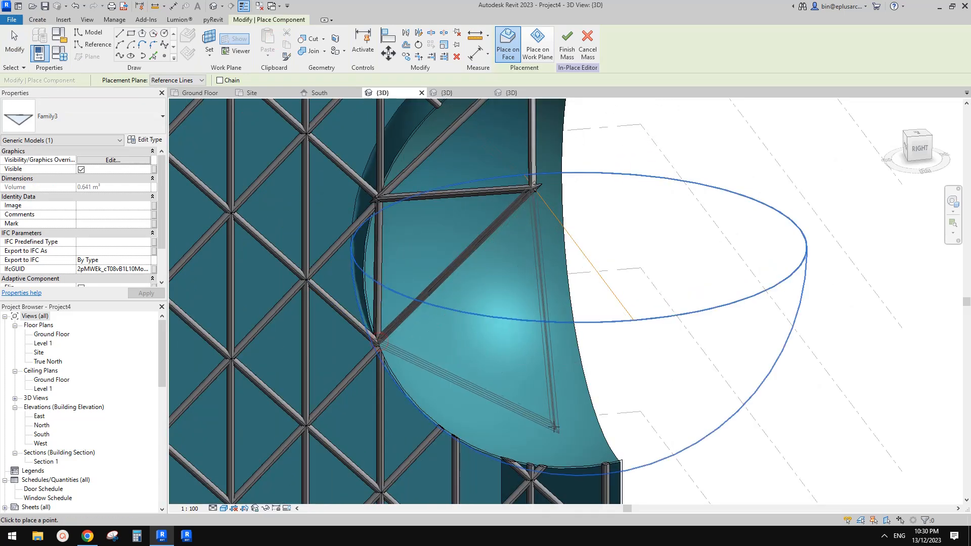
pyautogui.click(563, 366)
pyautogui.press('Escape')
# Move the third panel's free adaptive point slightly inward, horizontally toward the tower facade.
pyautogui.click(666, 380)
pyautogui.keyDown('shift'); pyautogui.moveTo(666, 383); pyautogui.dragTo(623, 457, button='middle'); pyautogui.keyUp('shift')
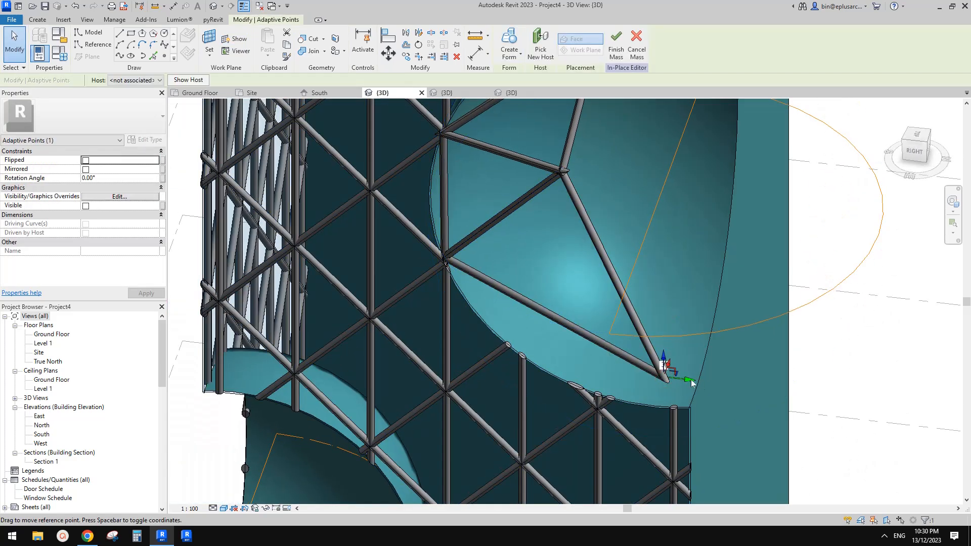
pyautogui.keyDown('shift'); pyautogui.moveTo(579, 349); pyautogui.dragTo(614, 265, button='middle'); pyautogui.keyUp('shift')
pyautogui.keyDown('shift'); pyautogui.moveTo(632, 317); pyautogui.dragTo(630, 369, button='middle'); pyautogui.keyUp('shift')
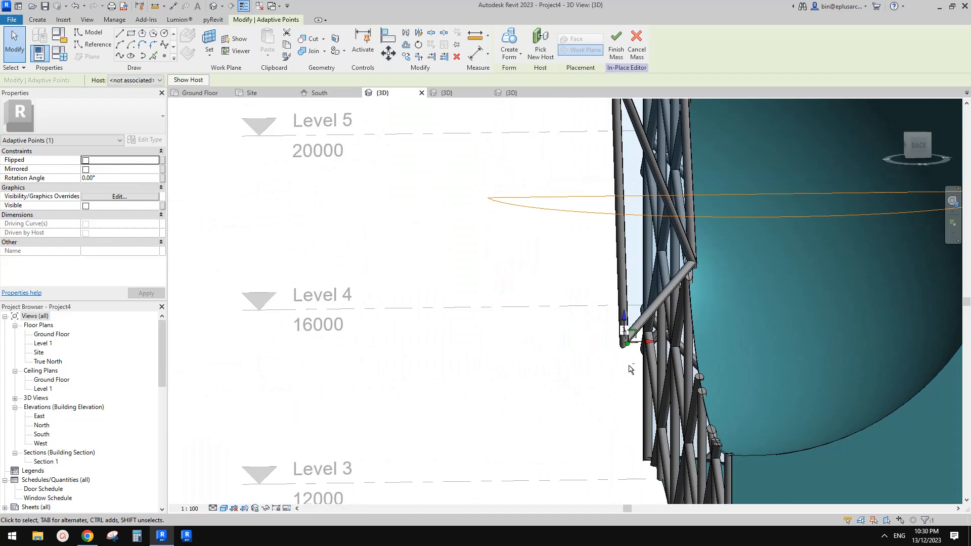
pyautogui.moveTo(652, 344); pyautogui.dragTo(668, 342)
pyautogui.keyDown('shift'); pyautogui.moveTo(871, 363); pyautogui.dragTo(706, 342, button='middle'); pyautogui.keyUp('shift')
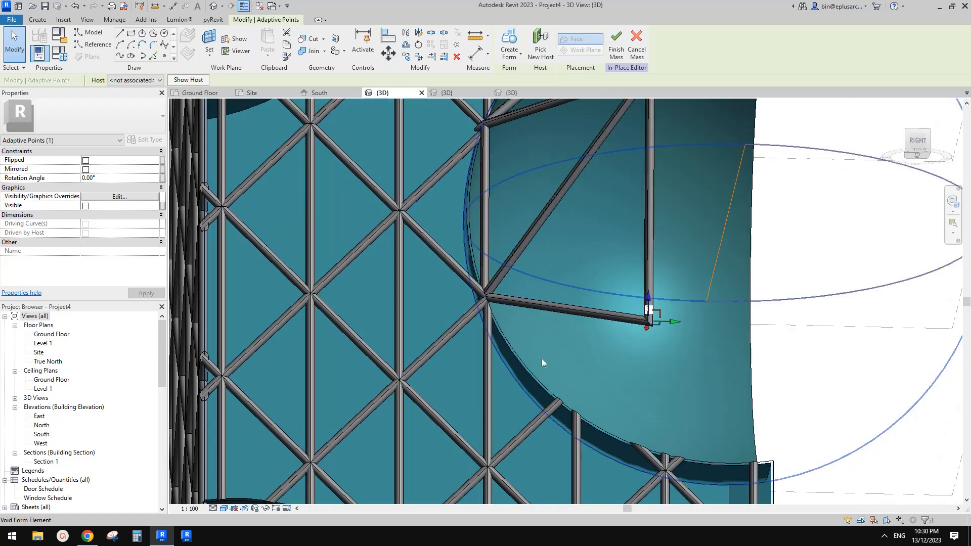
pyautogui.press('Escape')
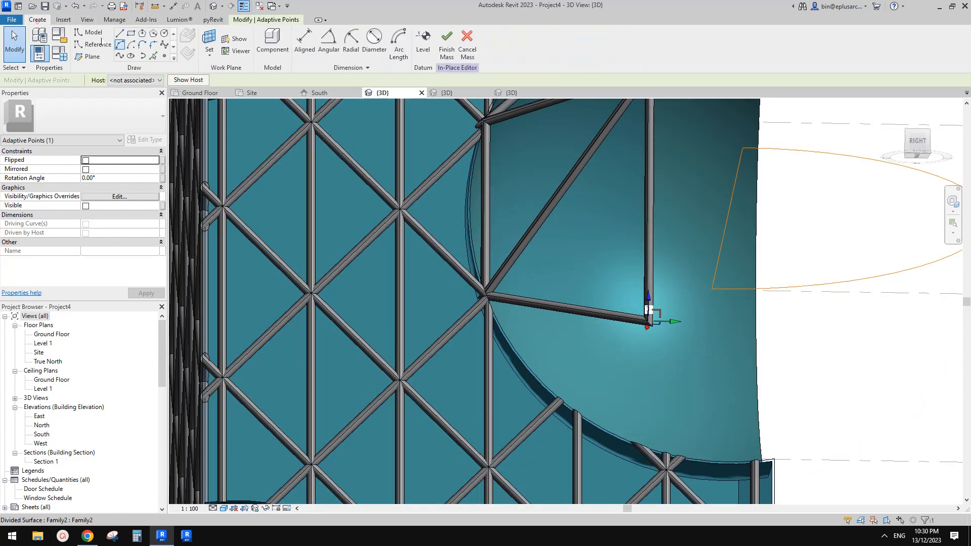
# Place a fourth Family3 panel from the second panel's lower rim node, through the third panel's free point, to the next diagonal's end on the rim.
pyautogui.click(277, 44)
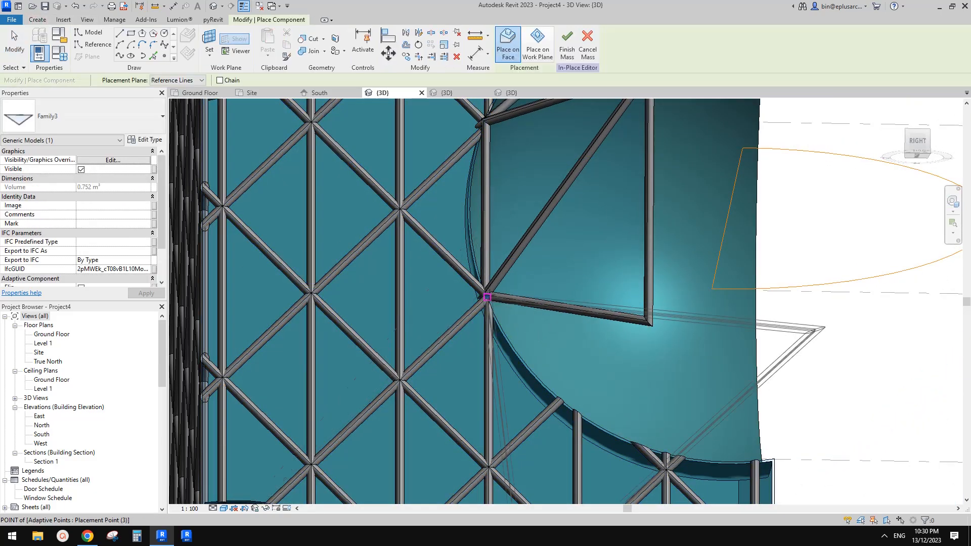
pyautogui.click(484, 295)
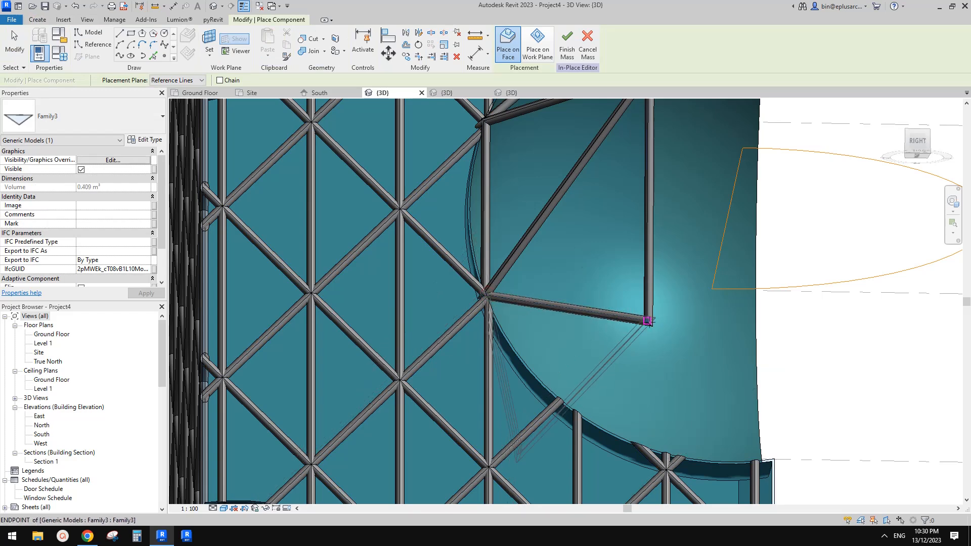
pyautogui.click(648, 321)
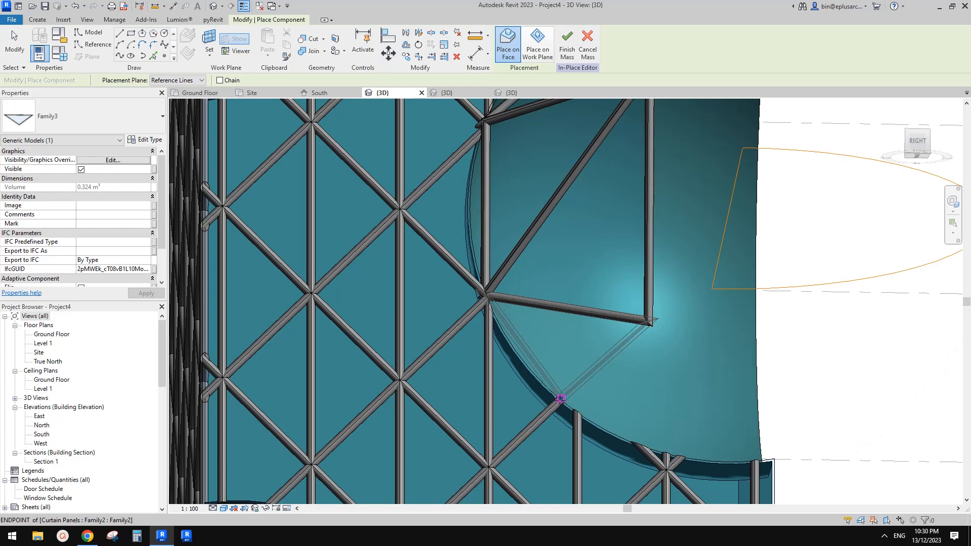
pyautogui.click(561, 398)
pyautogui.press('Escape')
pyautogui.scroll(-4, 521, 217)
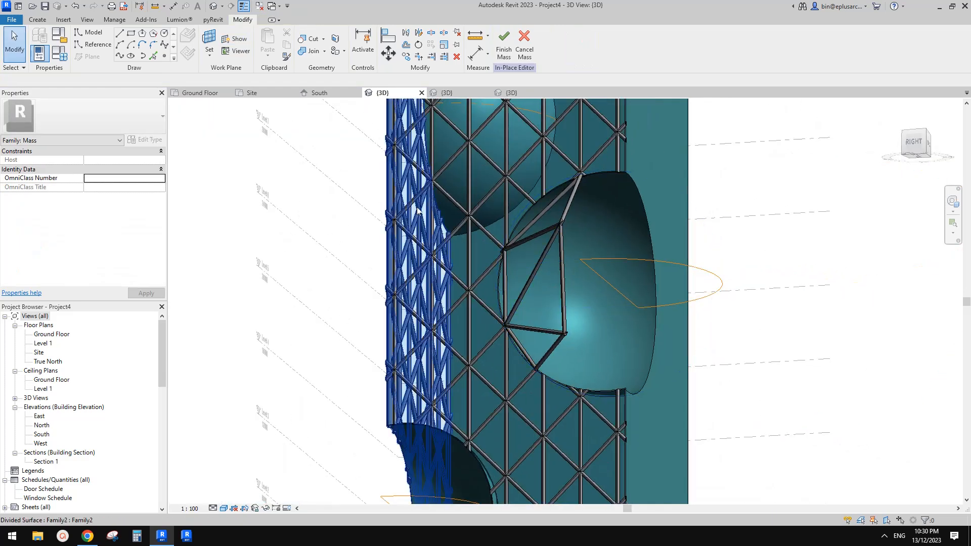
# Place a fifth Family3 panel from the fourth panel's rim node, through the shared free point, to the vertical member's upper end on the lower rim.
pyautogui.click(37, 19)
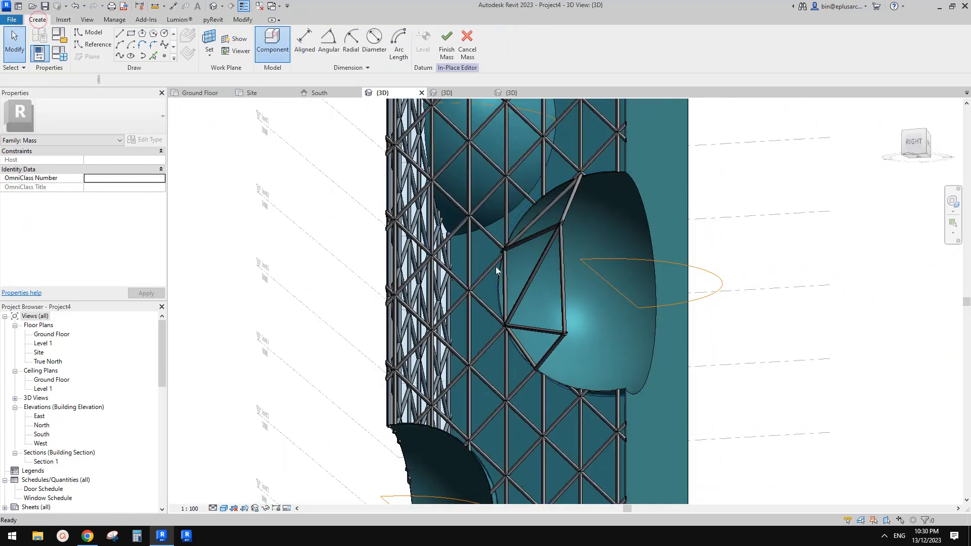
pyautogui.scroll(3, 577, 353)
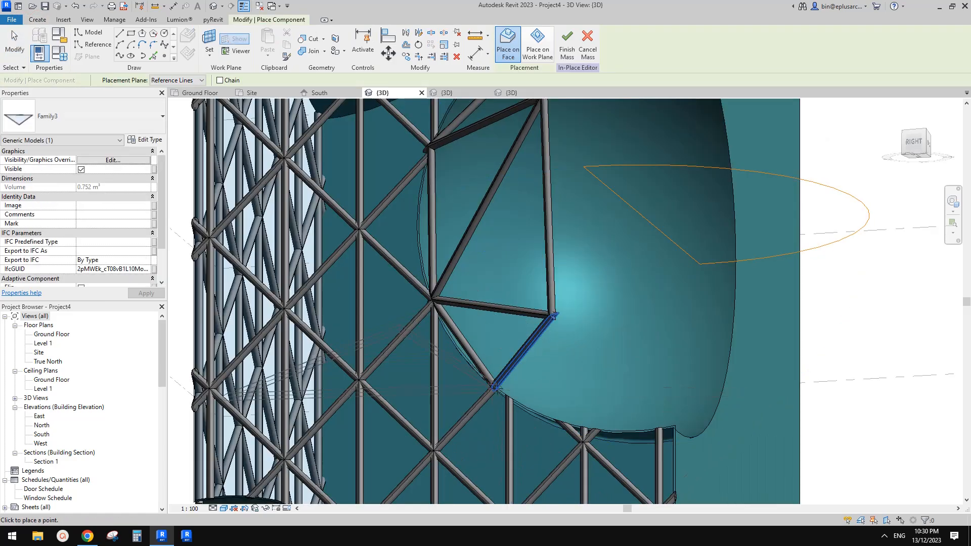
pyautogui.scroll(2, 494, 386)
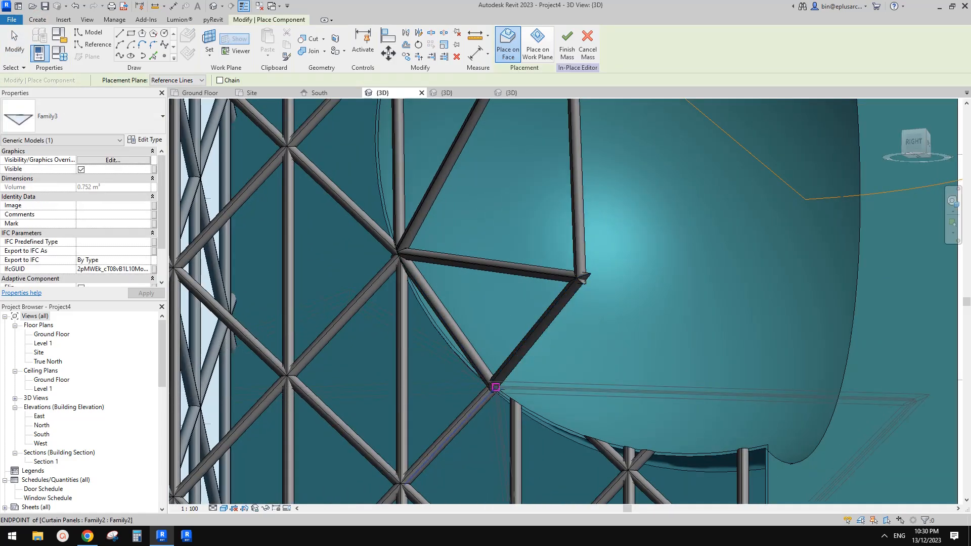
pyautogui.click(493, 386)
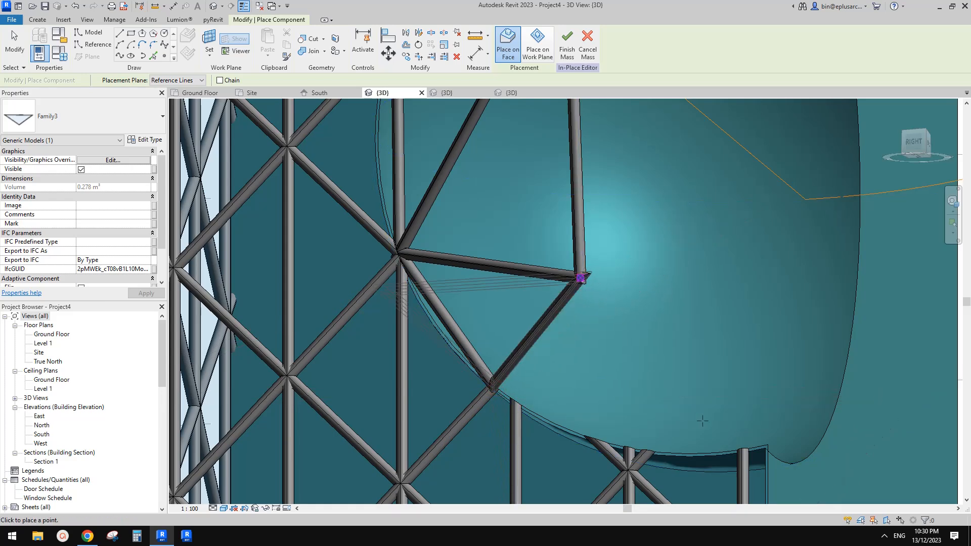
pyautogui.click(742, 450)
pyautogui.scroll(-2, 669, 410)
pyautogui.keyDown('shift'); pyautogui.moveTo(669, 410); pyautogui.dragTo(733, 399, button='middle'); pyautogui.keyUp('shift')
pyautogui.press('Escape')
# Try to shift the fifth panel's second adaptive point horizontally at the node shared with the third and fourth panels.
pyautogui.scroll(3, 605, 375)
pyautogui.keyDown('shift'); pyautogui.moveTo(609, 372); pyautogui.dragTo(630, 378, button='middle'); pyautogui.keyUp('shift')
pyautogui.scroll(-1, 627, 380)
pyautogui.scroll(4, 626, 380)
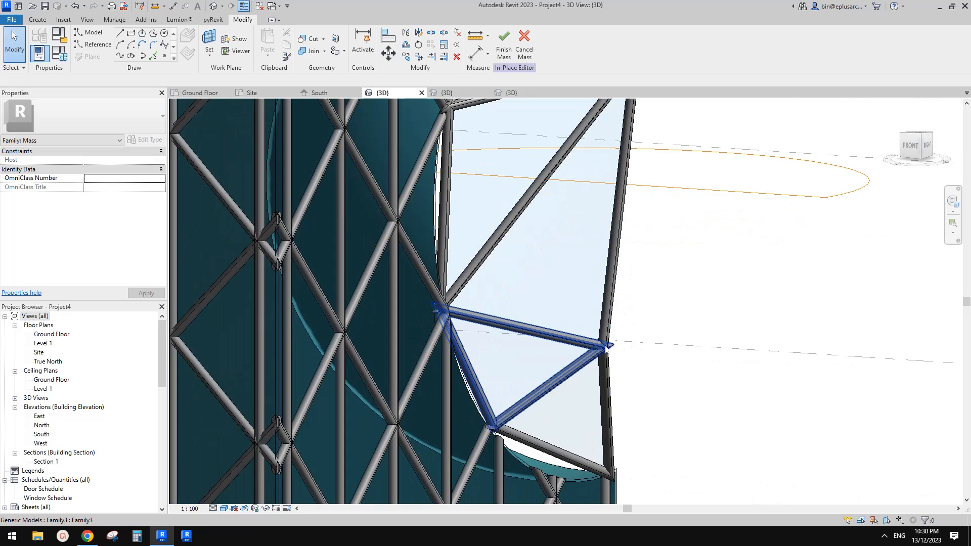
pyautogui.click(613, 333)
pyautogui.keyDown('shift'); pyautogui.moveTo(614, 328); pyautogui.dragTo(617, 302, button='middle'); pyautogui.keyUp('shift')
pyautogui.press('Escape')
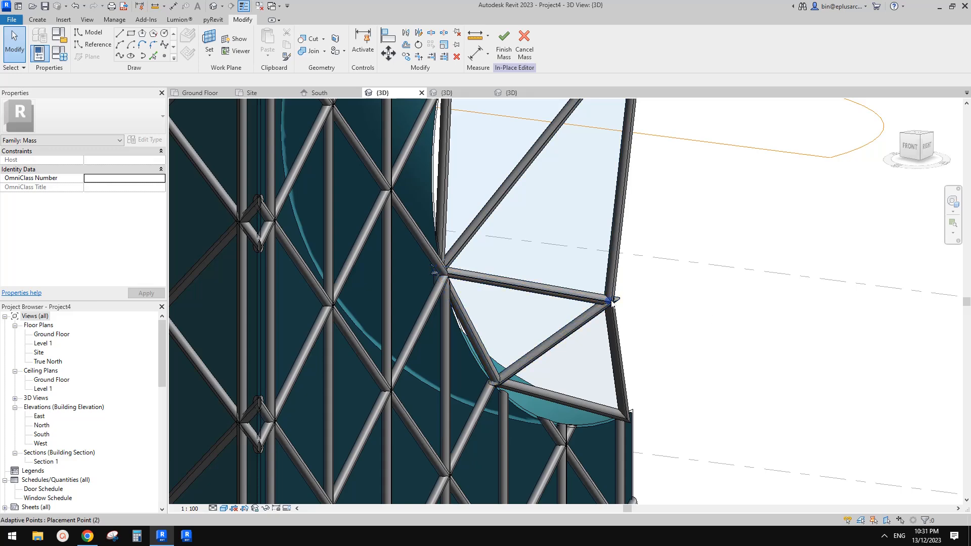
pyautogui.click(612, 302)
pyautogui.scroll(-2, 612, 301)
pyautogui.keyDown('shift'); pyautogui.moveTo(612, 301); pyautogui.dragTo(619, 316, button='middle'); pyautogui.keyUp('shift')
pyautogui.moveTo(593, 294); pyautogui.dragTo(611, 298)
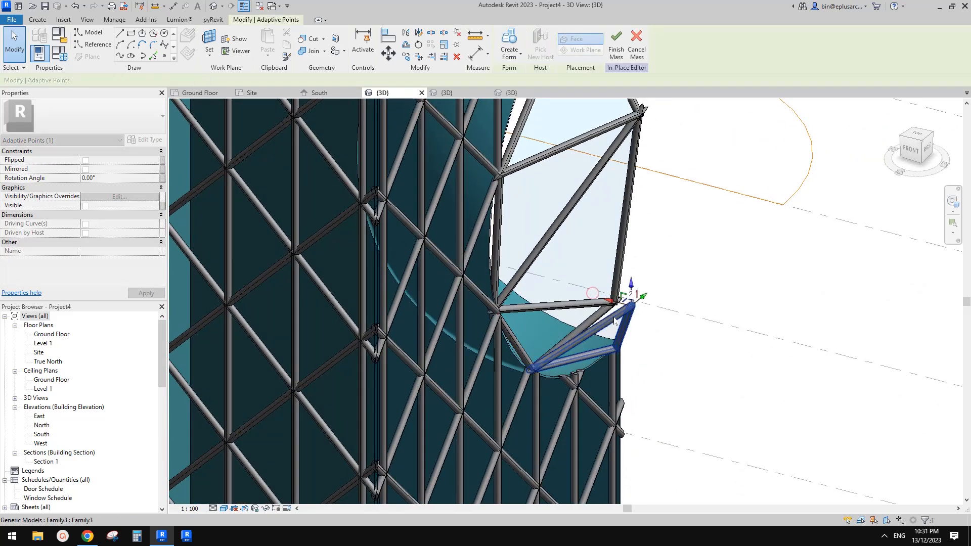
# Temporarily hide the fifth and fourth panels to expose the third panel's free adaptive point.
pyautogui.click(616, 323)
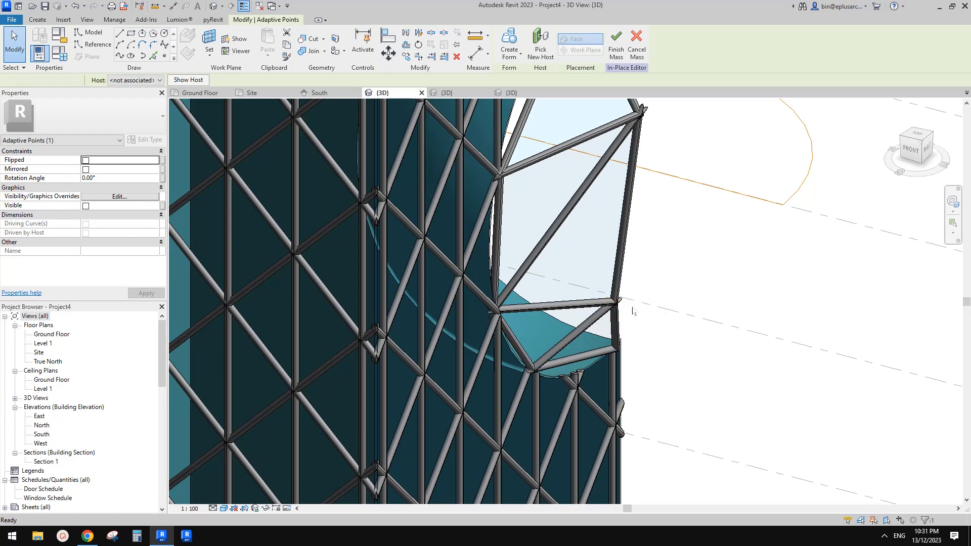
pyautogui.scroll(3, 616, 324)
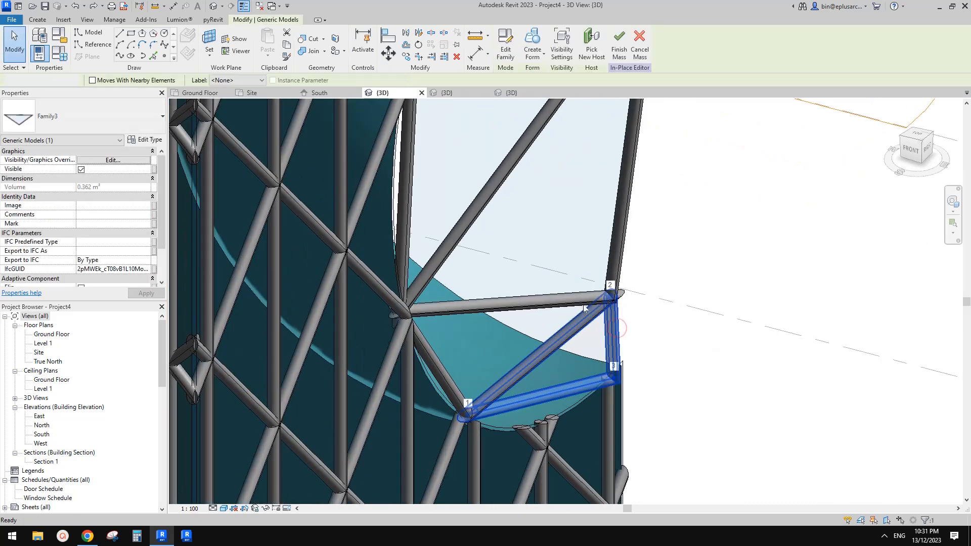
pyautogui.press('h')
pyautogui.press('h')
pyautogui.click(585, 321)
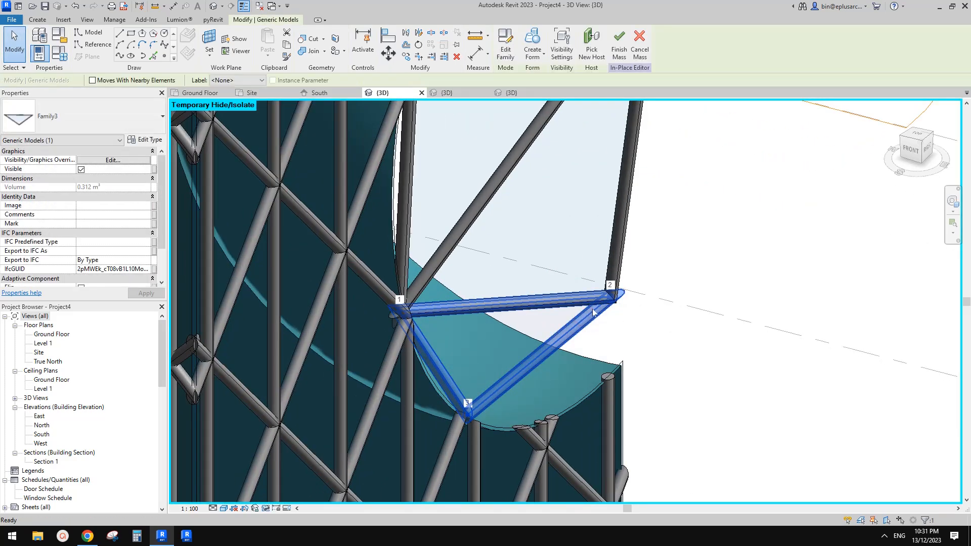
pyautogui.press('h')
pyautogui.press('h')
# Move the third panel's free adaptive point horizontally along one axis, and restore the temporarily hidden panels.
pyautogui.click(611, 293)
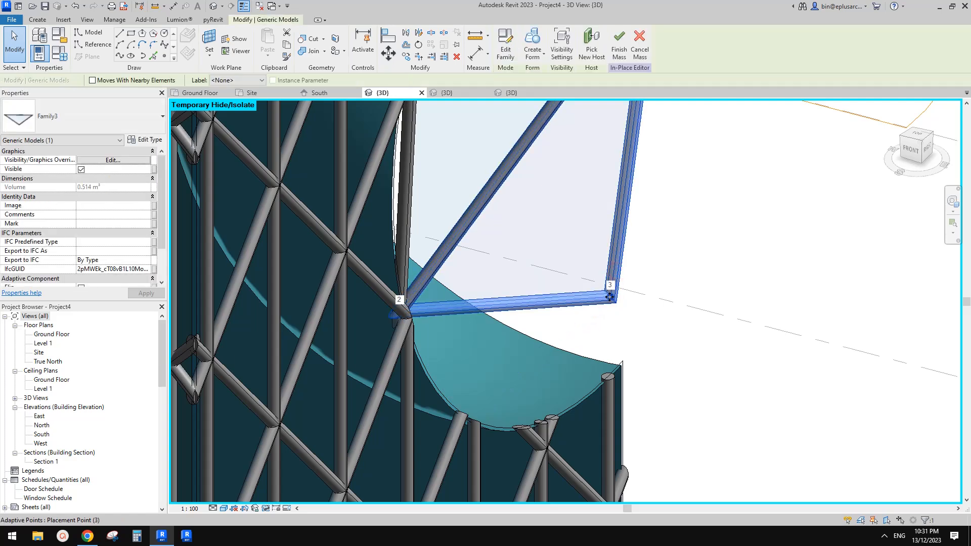
pyautogui.click(610, 297)
pyautogui.keyDown('shift'); pyautogui.moveTo(610, 298); pyautogui.dragTo(625, 319, button='middle'); pyautogui.keyUp('shift')
pyautogui.moveTo(591, 292); pyautogui.dragTo(615, 303)
pyautogui.press('h')
pyautogui.press('r')
pyautogui.keyDown('shift'); pyautogui.moveTo(638, 294); pyautogui.dragTo(615, 303, button='middle'); pyautogui.keyUp('shift')
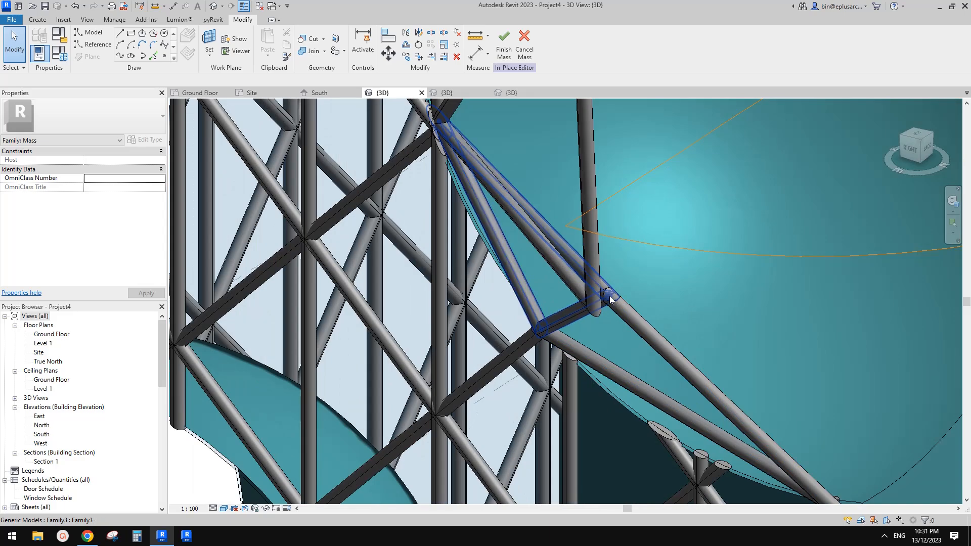
# In wireframe display, try to rehost the neighbouring panel's adaptive point onto the third panel's moved point.
pyautogui.scroll(-2, 611, 300)
pyautogui.press('w')
pyautogui.press('f')
pyautogui.scroll(3, 613, 297)
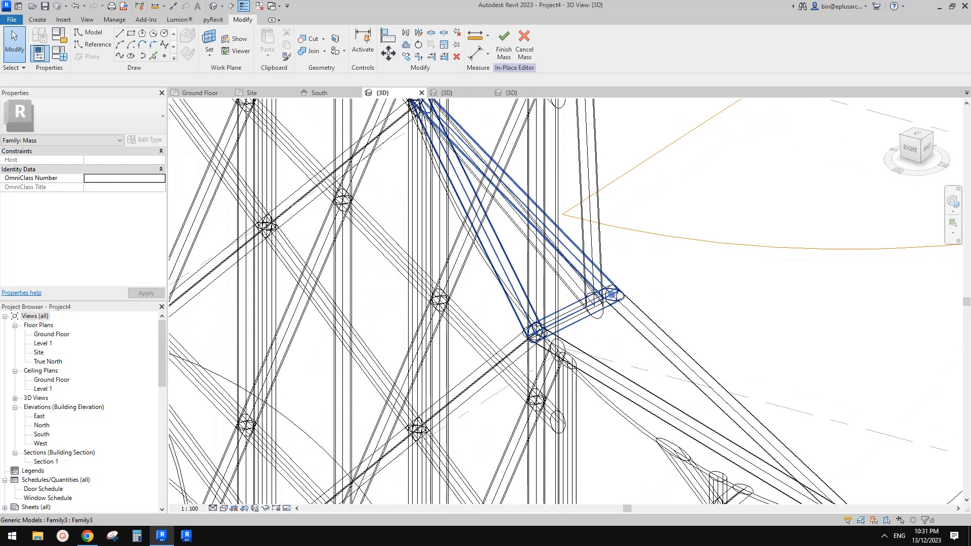
pyautogui.click(612, 295)
pyautogui.click(534, 41)
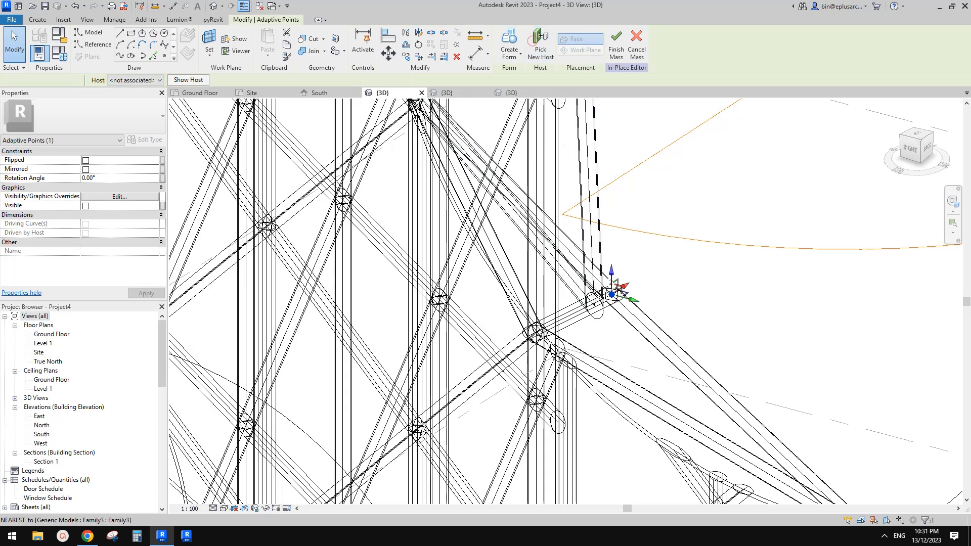
pyautogui.click(594, 305)
pyautogui.click(635, 296)
pyautogui.click(612, 295)
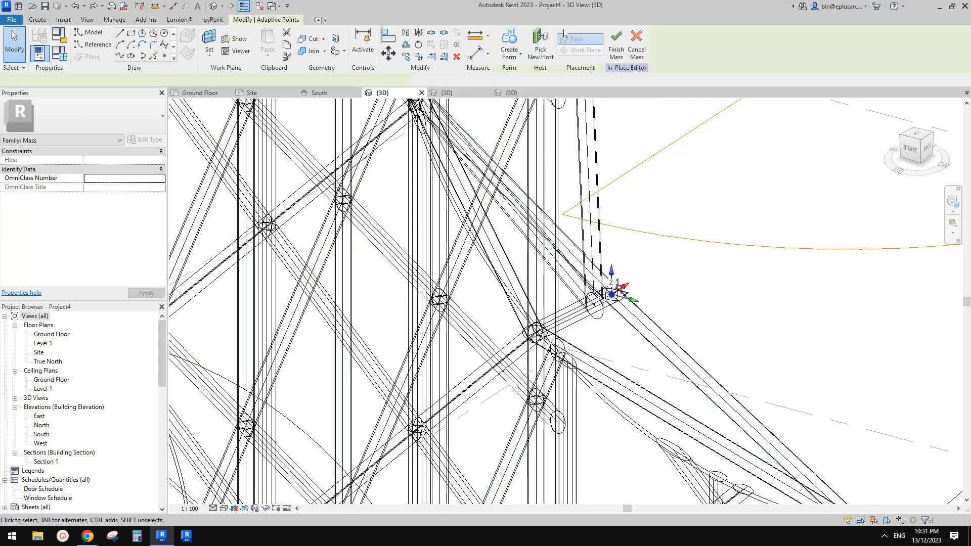
pyautogui.click(540, 42)
pyautogui.click(594, 305)
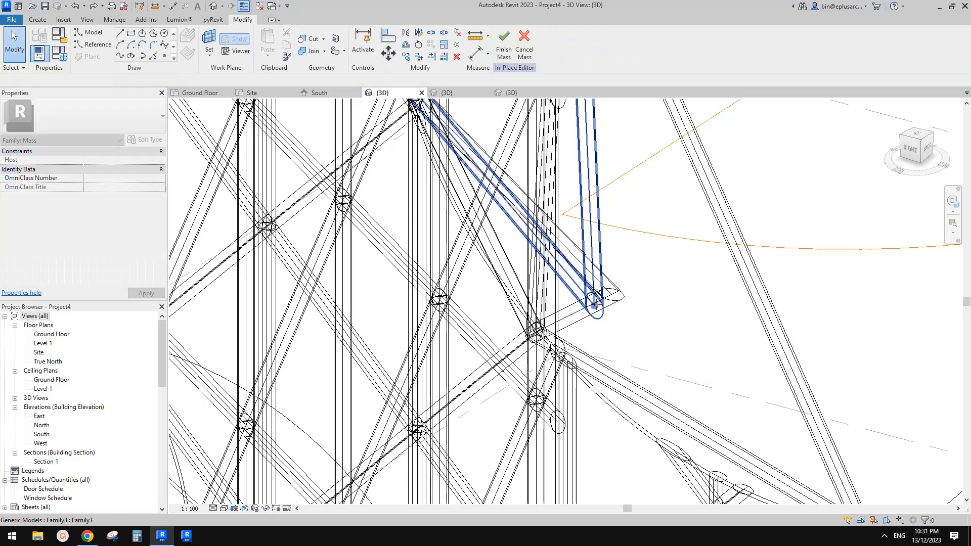
pyautogui.keyDown('shift'); pyautogui.moveTo(595, 305); pyautogui.dragTo(715, 292, button='middle'); pyautogui.keyUp('shift')
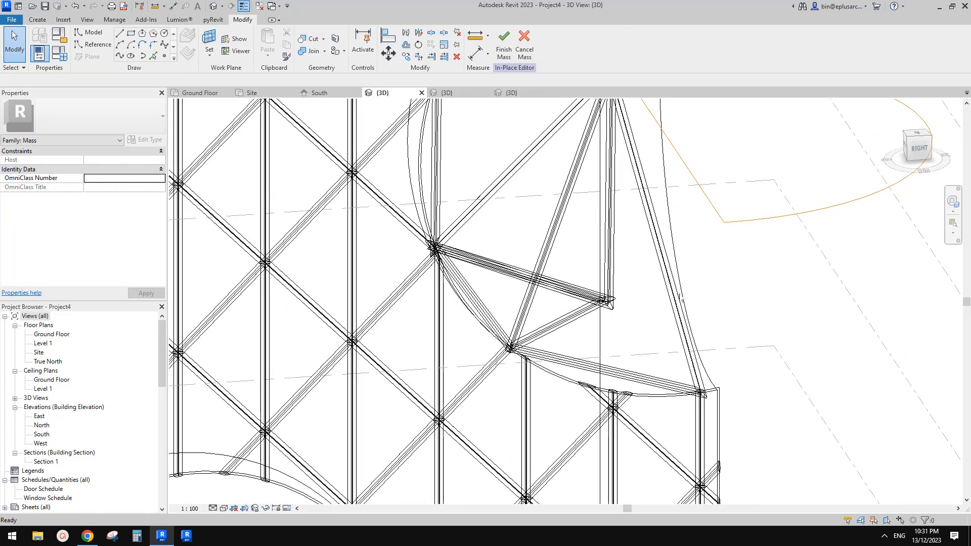
# Pick the third panel's moved point as the new host for the fifth panel's second adaptive point, and return to shaded display.
pyautogui.scroll(4, 607, 303)
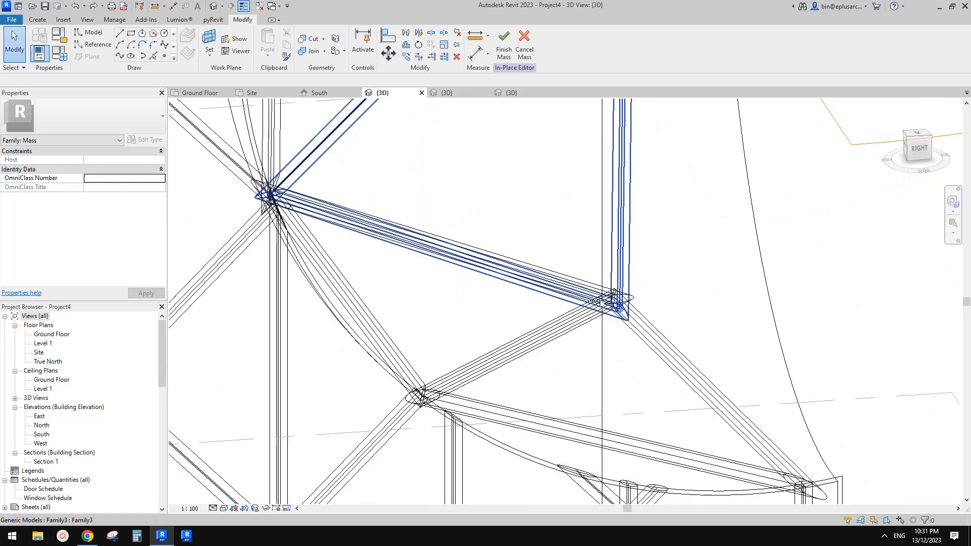
pyautogui.click(625, 308)
pyautogui.keyDown('shift'); pyautogui.moveTo(625, 307); pyautogui.dragTo(585, 319, button='middle'); pyautogui.keyUp('shift')
pyautogui.press('Escape')
pyautogui.click(573, 318)
pyautogui.click(585, 328)
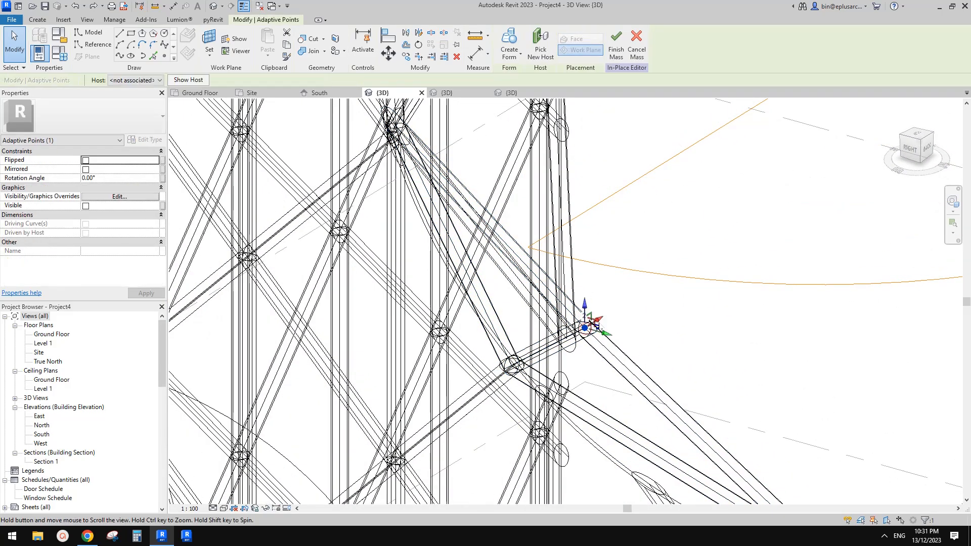
pyautogui.press('Escape')
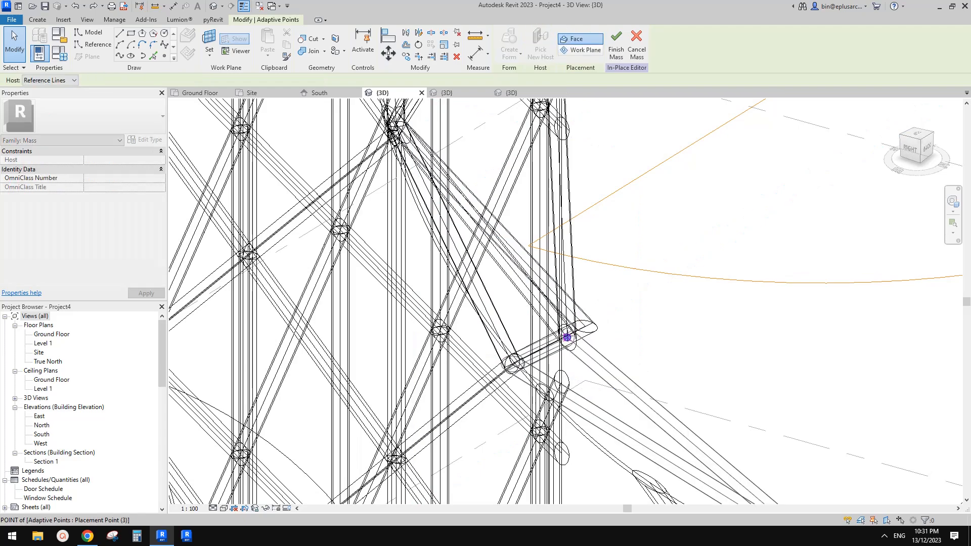
pyautogui.click(567, 338)
pyautogui.scroll(-4, 581, 323)
pyautogui.moveTo(582, 323)
pyautogui.keyDown('shift'); pyautogui.mouseDown(button='middle')
pyautogui.moveTo(661, 301)
pyautogui.moveTo(624, 274)
pyautogui.moveTo(624, 202)
pyautogui.mouseUp(button='middle'); pyautogui.keyUp('shift')
pyautogui.press('s')
pyautogui.press('d')
# Select the third, fourth and fifth panels in turn and examine the numbering and position of their adaptive points from several angles.
pyautogui.click(624, 201)
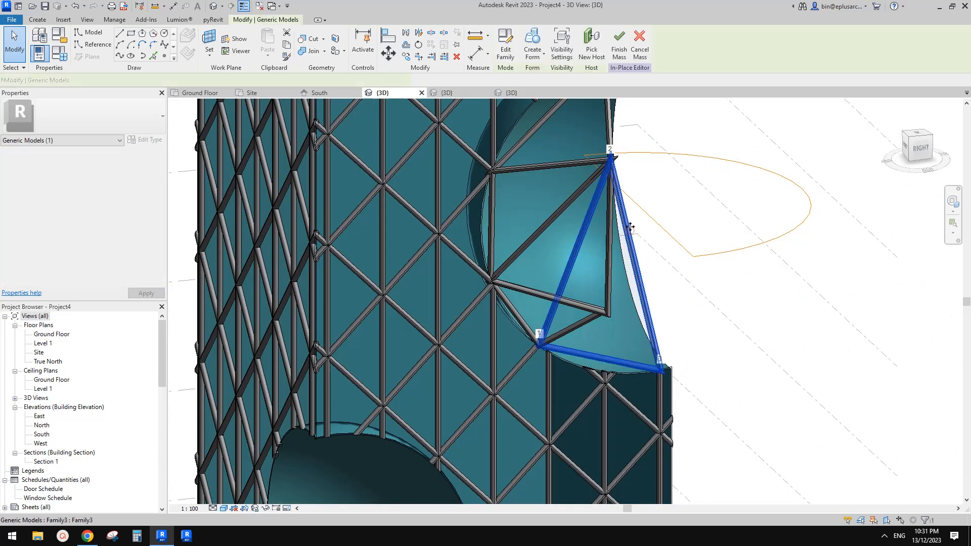
pyautogui.click(610, 279)
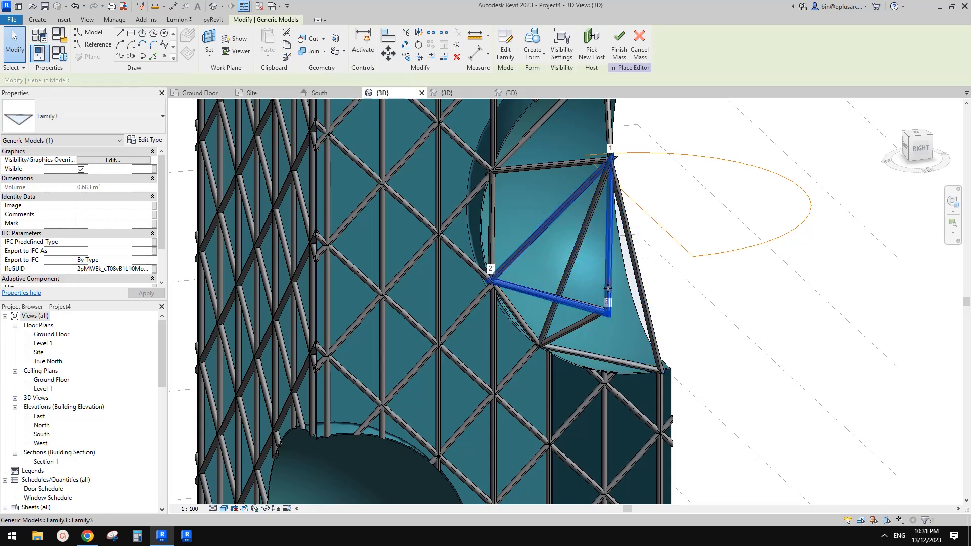
pyautogui.click(584, 324)
pyautogui.scroll(3, 585, 324)
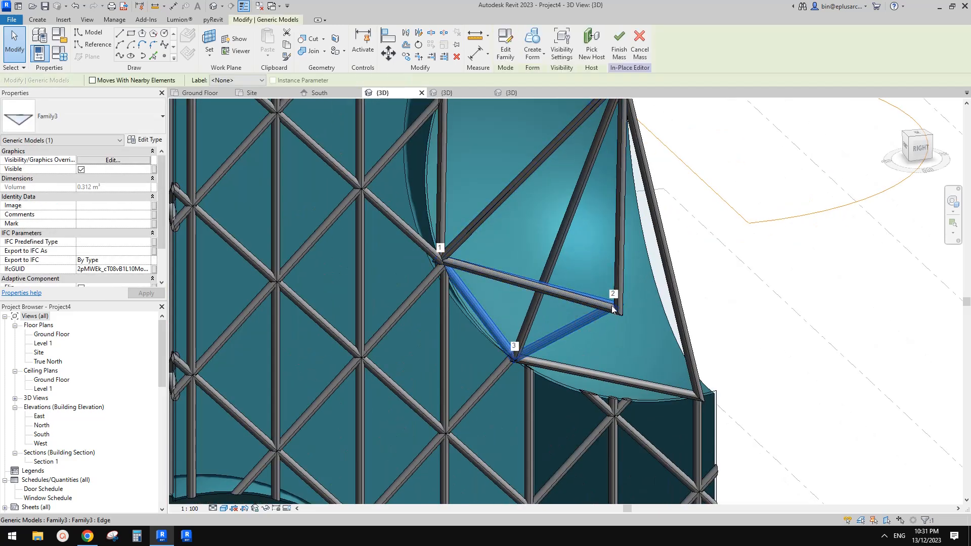
pyautogui.keyDown('shift'); pyautogui.moveTo(613, 309); pyautogui.dragTo(623, 276, button='middle'); pyautogui.keyUp('shift')
pyautogui.scroll(1, 594, 323)
pyautogui.click(594, 322)
pyautogui.press('Escape')
pyautogui.scroll(-5, 583, 331)
pyautogui.click(622, 260)
pyautogui.scroll(3, 622, 260)
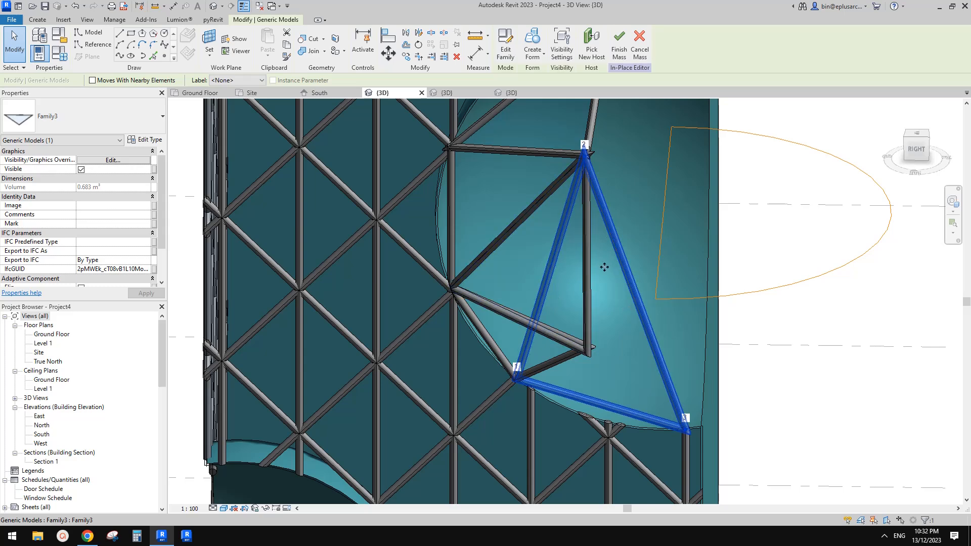
pyautogui.keyDown('shift'); pyautogui.moveTo(604, 267); pyautogui.dragTo(621, 236, button='middle'); pyautogui.keyUp('shift')
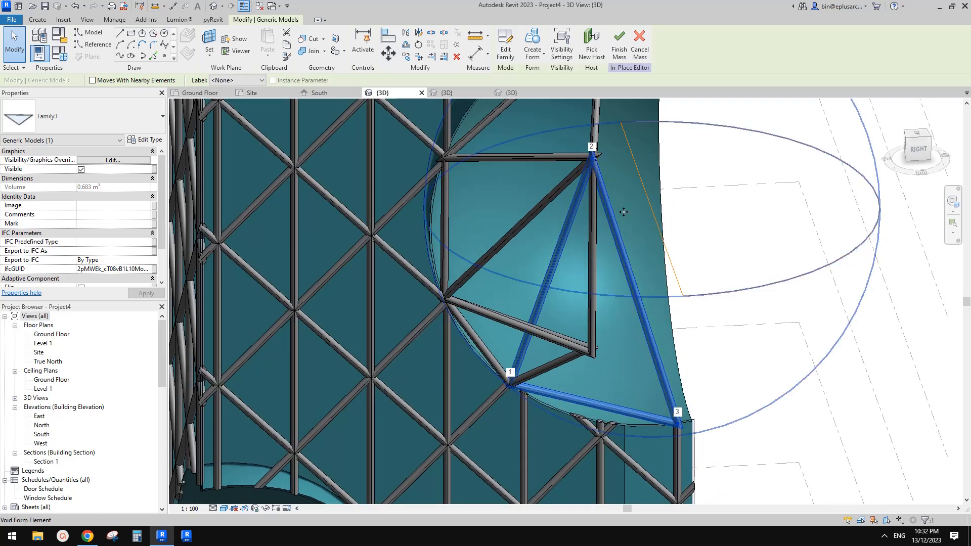
# Open Family3 for editing and link the triangular frame form's visibility to a new family parameter named form.
pyautogui.click(506, 49)
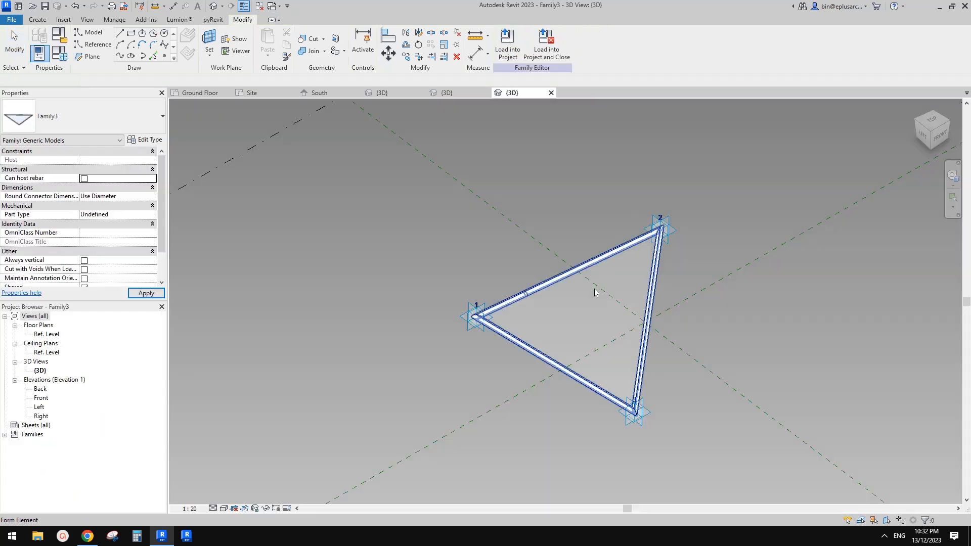
pyautogui.scroll(3, 574, 275)
pyautogui.click(570, 277)
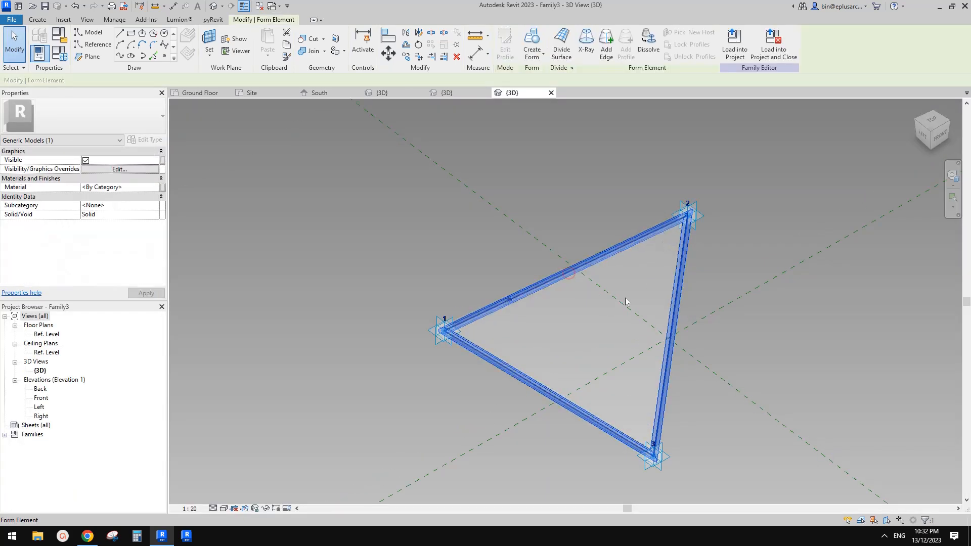
pyautogui.click(162, 161)
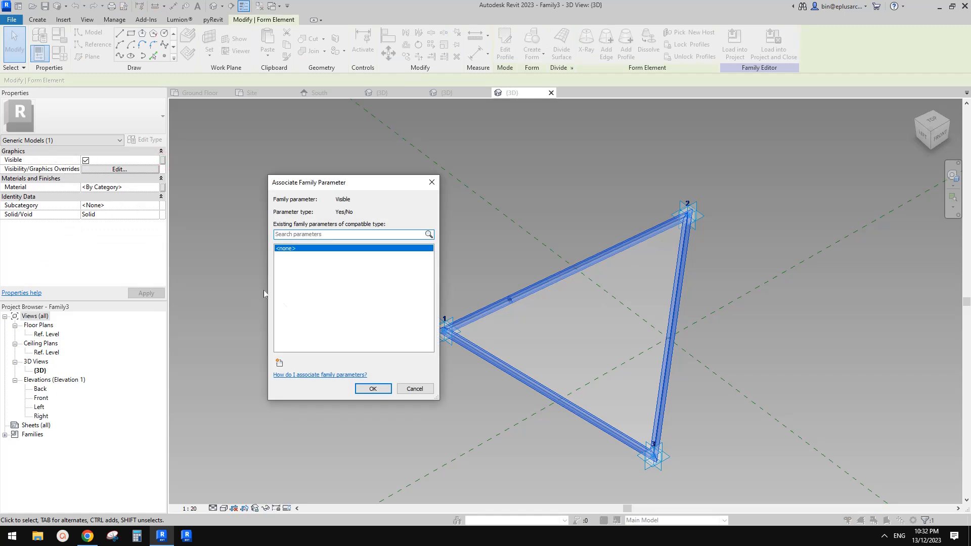
pyautogui.click(280, 362)
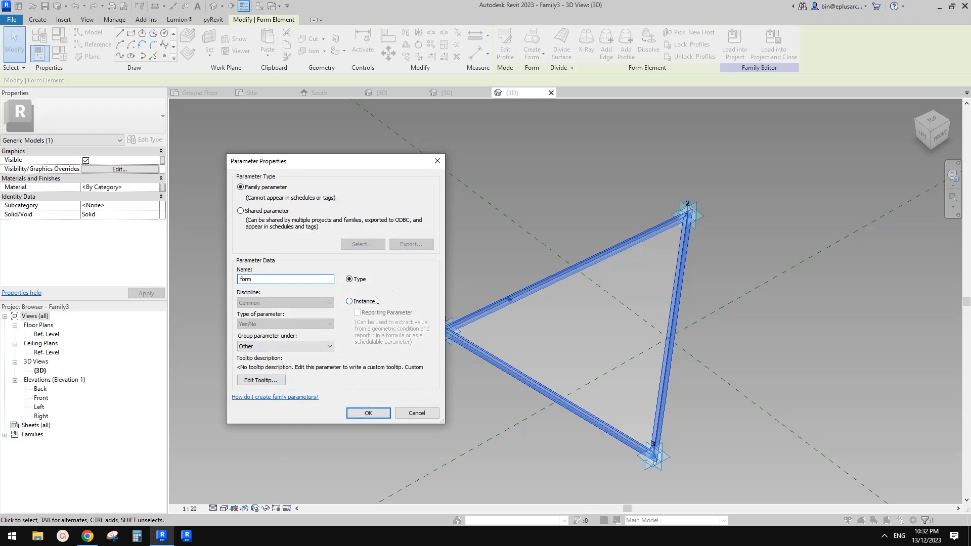
pyautogui.click(384, 414)
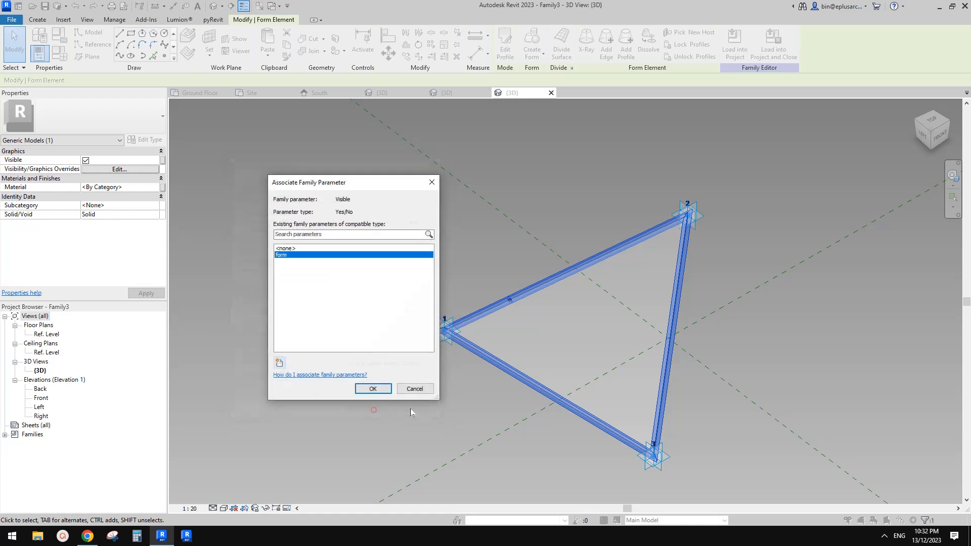
pyautogui.click(373, 391)
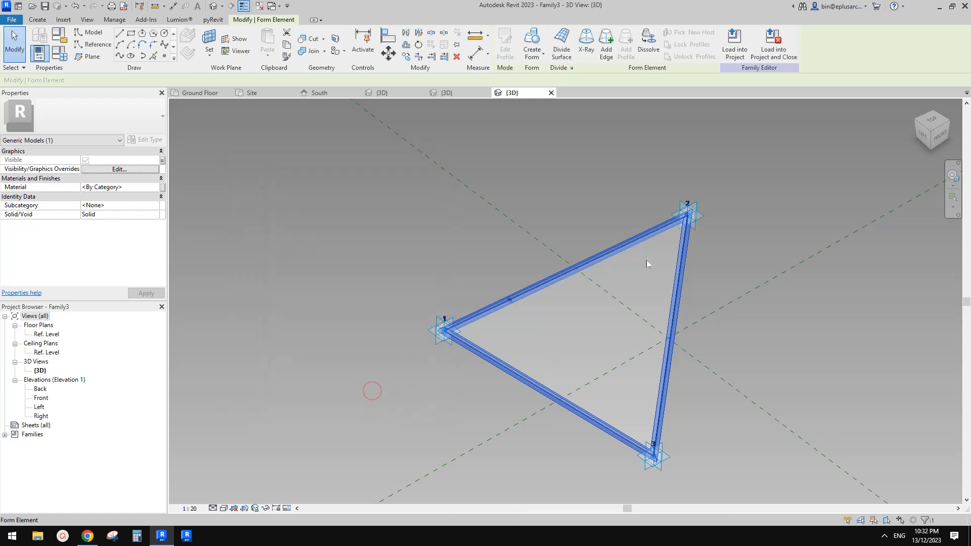
pyautogui.click(734, 51)
pyautogui.click(589, 341)
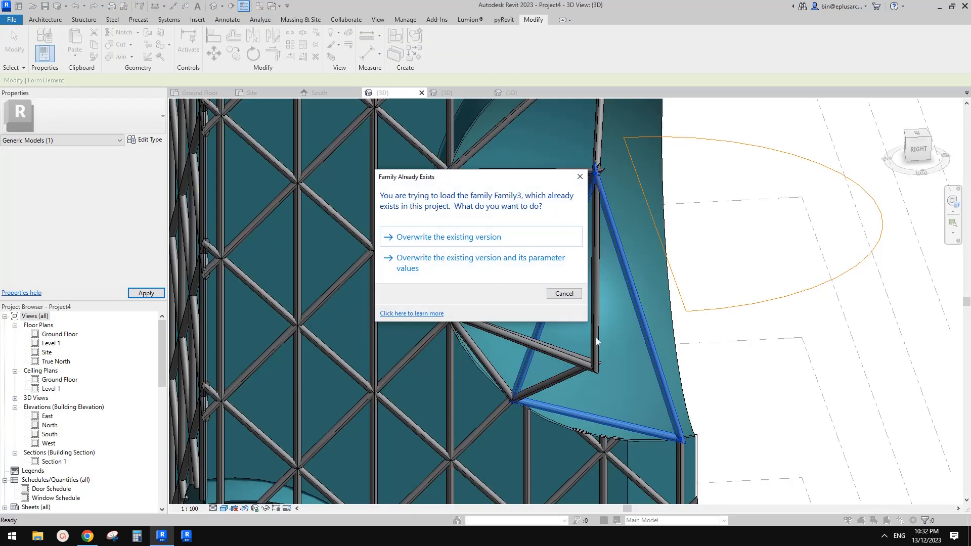
pyautogui.click(563, 294)
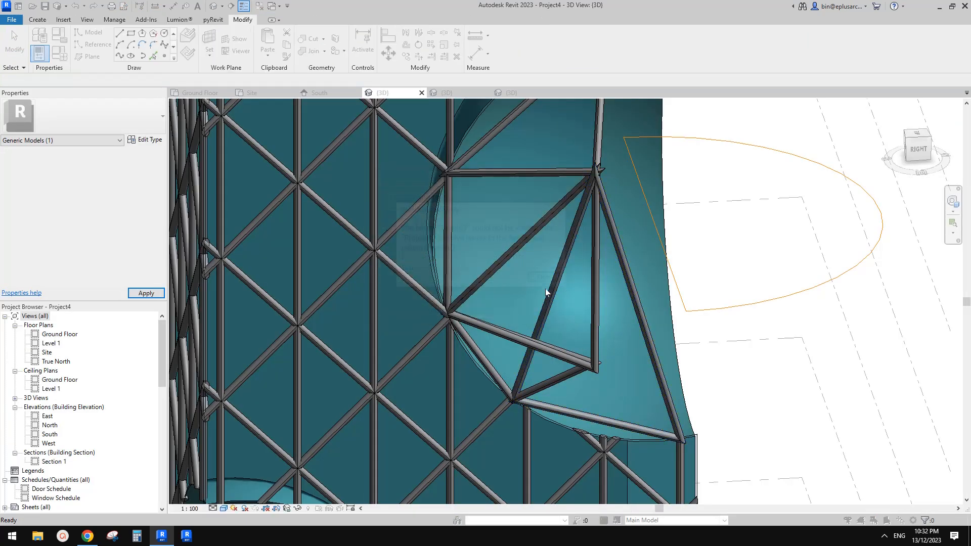
pyautogui.click(548, 278)
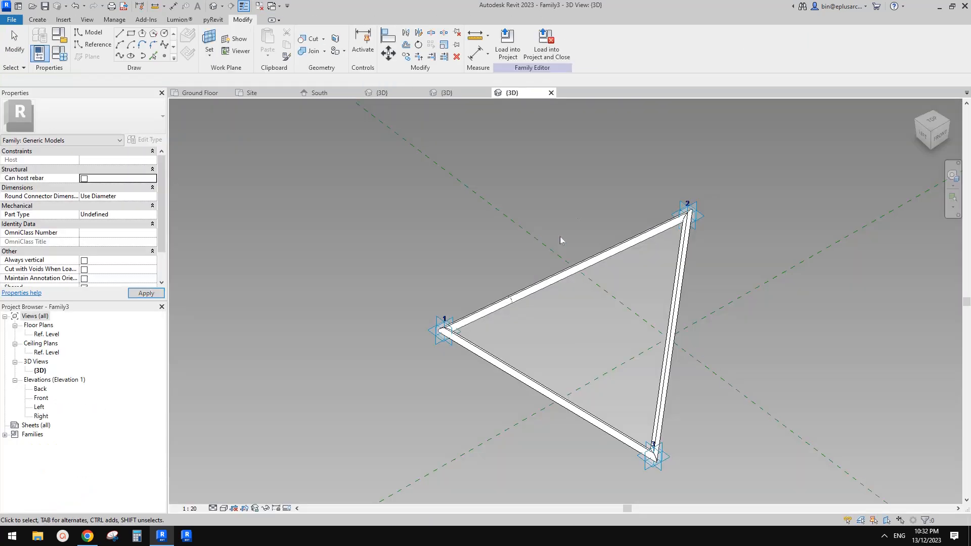
# Load the edited Family3 into Project4, overwriting the existing version of the family.
pyautogui.click(509, 49)
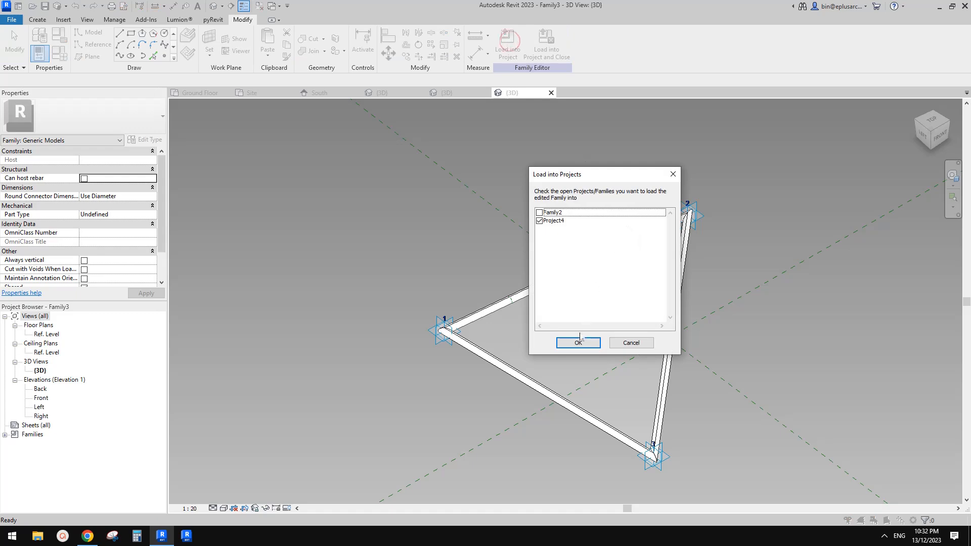
pyautogui.click(578, 342)
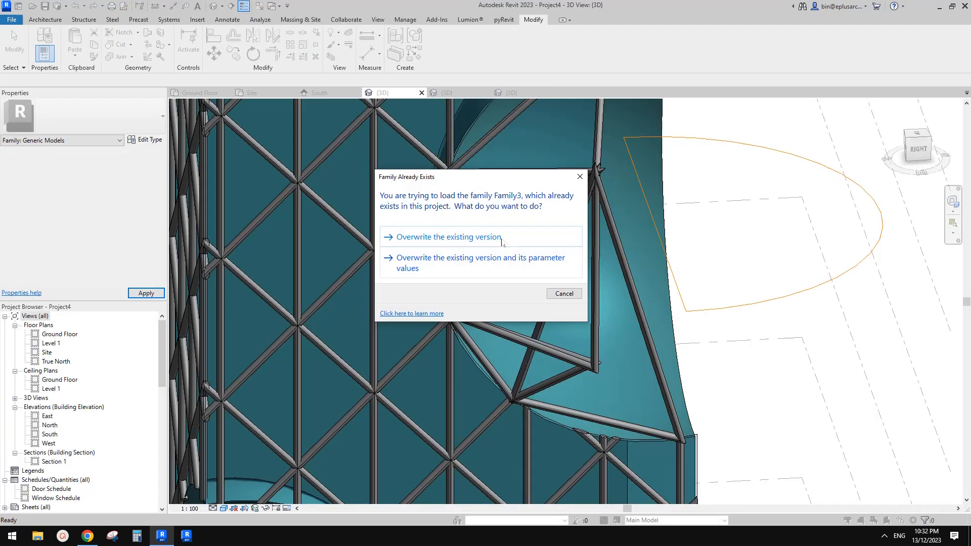
pyautogui.click(502, 246)
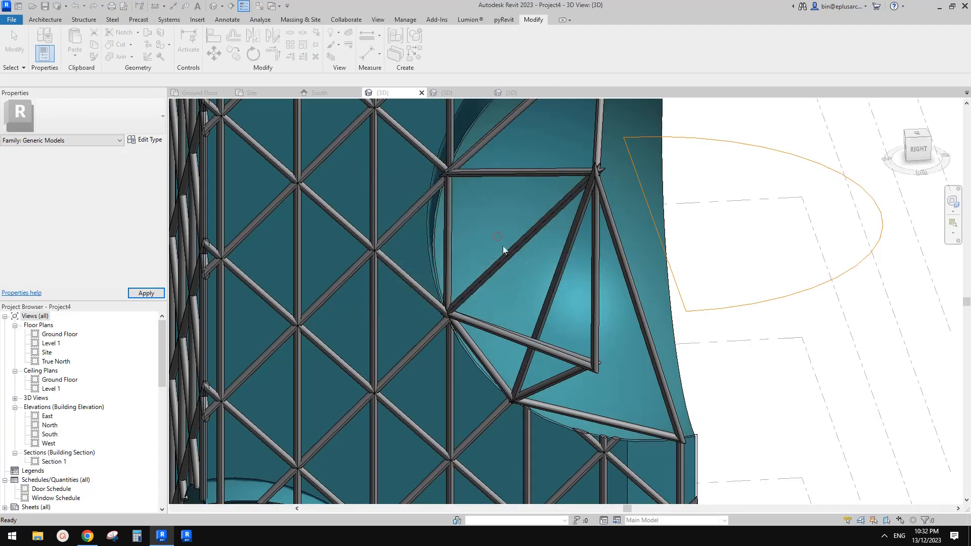
# Turn off the form type parameter of Family3 so the triangular panels hide their frames.
pyautogui.click(565, 278)
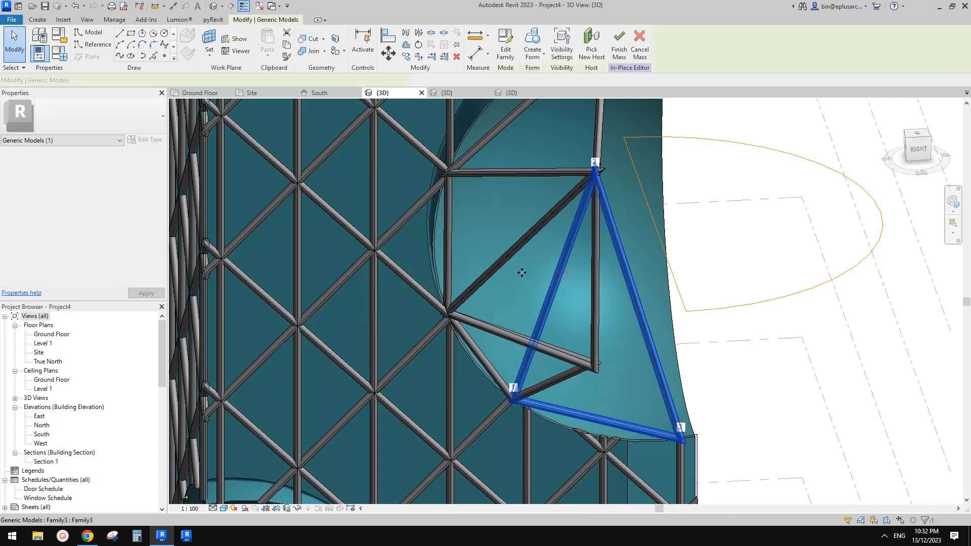
pyautogui.click(149, 140)
pyautogui.scroll(-3, 367, 297)
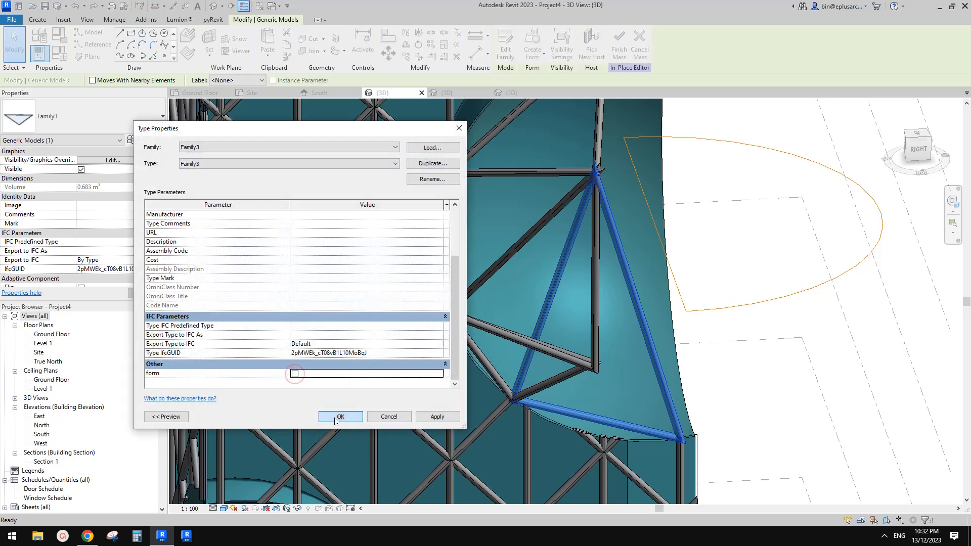
pyautogui.click(335, 422)
pyautogui.scroll(-1, 574, 198)
pyautogui.keyDown('shift'); pyautogui.moveTo(575, 238); pyautogui.dragTo(648, 279, button='middle'); pyautogui.keyUp('shift')
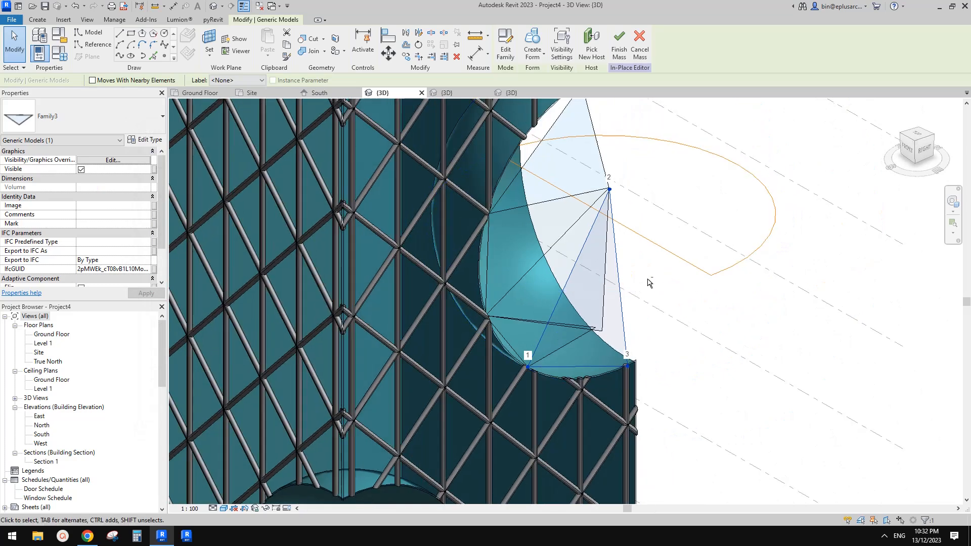
pyautogui.press('Escape')
# Rehost the bottom panel's second adaptive point from the upper inner node onto the neighbouring panel's lower corner.
pyautogui.scroll(2, 602, 212)
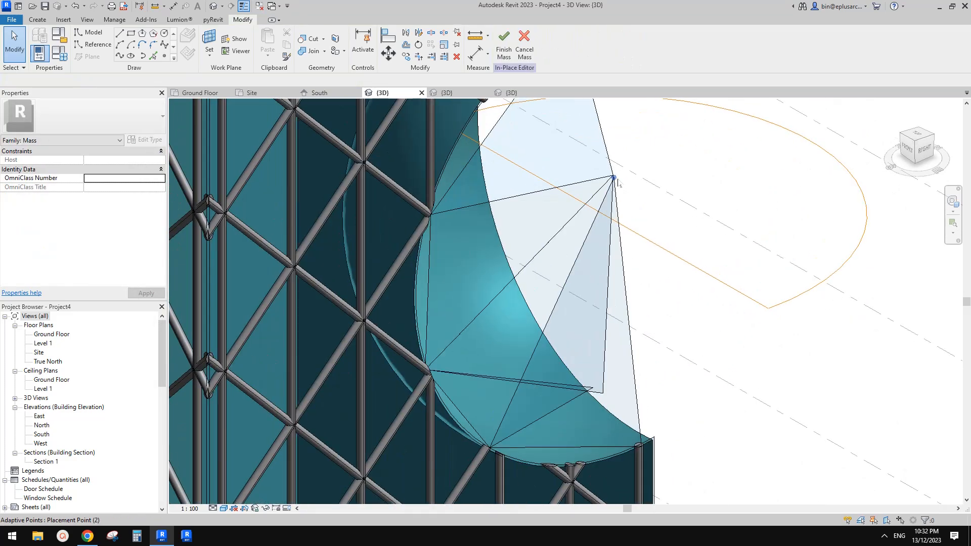
pyautogui.scroll(-1, 618, 183)
pyautogui.keyDown('shift'); pyautogui.moveTo(629, 202); pyautogui.dragTo(607, 214, button='middle'); pyautogui.keyUp('shift')
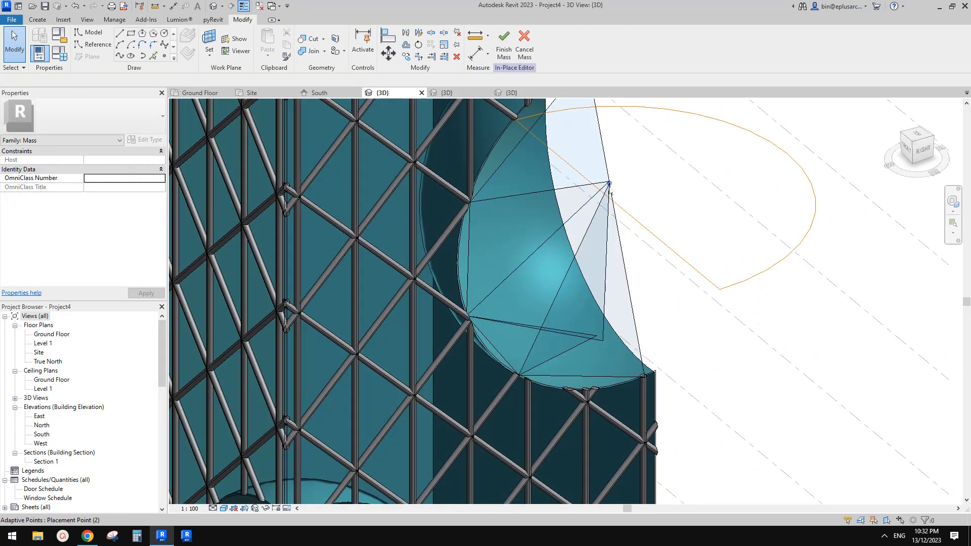
pyautogui.click(610, 183)
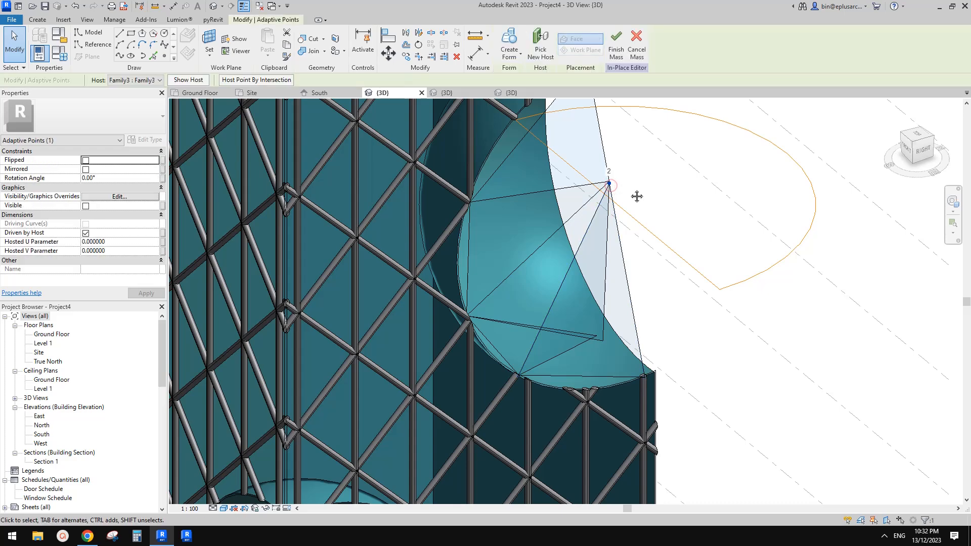
pyautogui.click(602, 341)
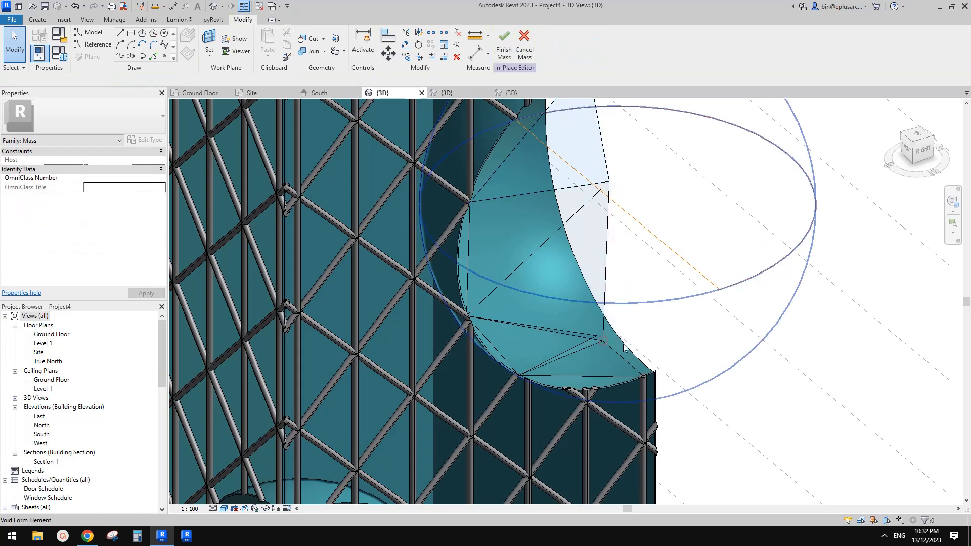
# Pick the same lower inner corner as the new host for the small panel's loose adaptive point.
pyautogui.scroll(2, 597, 337)
pyautogui.click(540, 48)
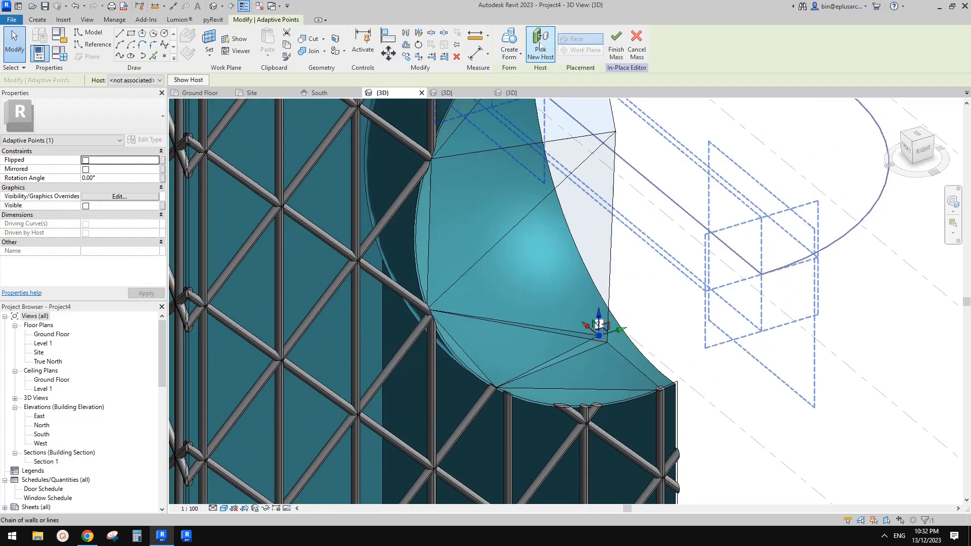
pyautogui.click(607, 342)
pyautogui.scroll(-1, 620, 333)
pyautogui.moveTo(628, 309)
pyautogui.keyDown('shift'); pyautogui.mouseDown(button='middle')
pyautogui.moveTo(593, 293)
pyautogui.moveTo(618, 246)
pyautogui.moveTo(599, 238)
pyautogui.moveTo(560, 266)
pyautogui.moveTo(553, 223)
pyautogui.mouseUp(button='middle'); pyautogui.keyUp('shift')
pyautogui.click(40, 21)
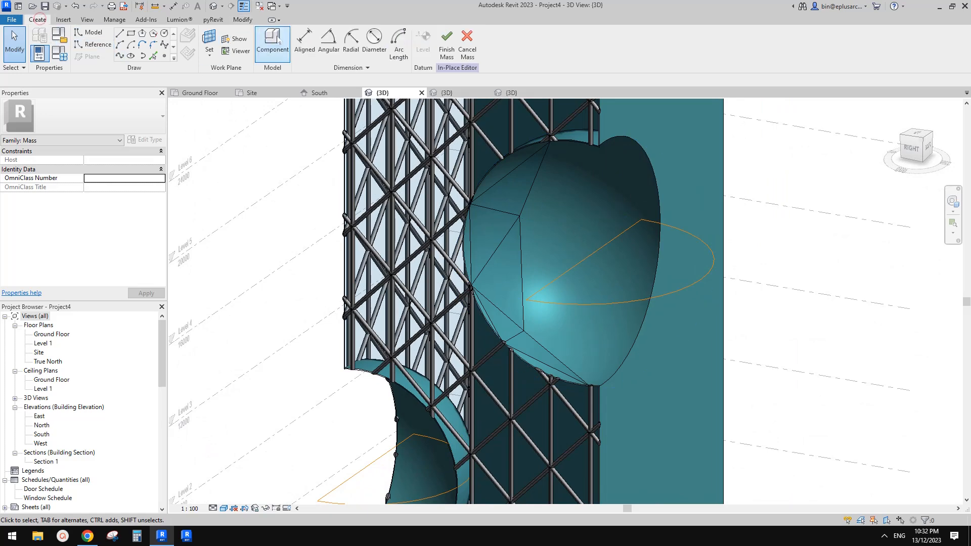
pyautogui.click(276, 42)
pyautogui.scroll(3, 573, 374)
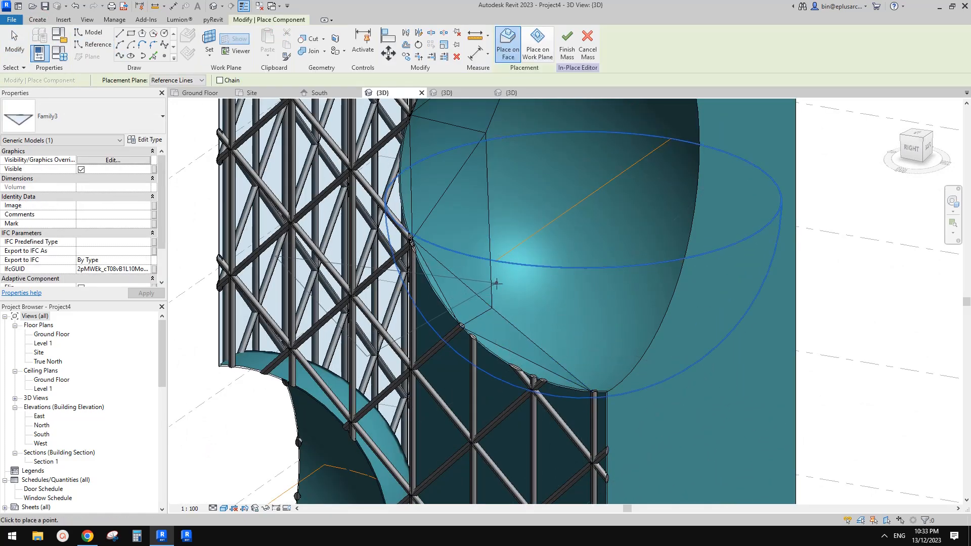
pyautogui.scroll(-2, 501, 324)
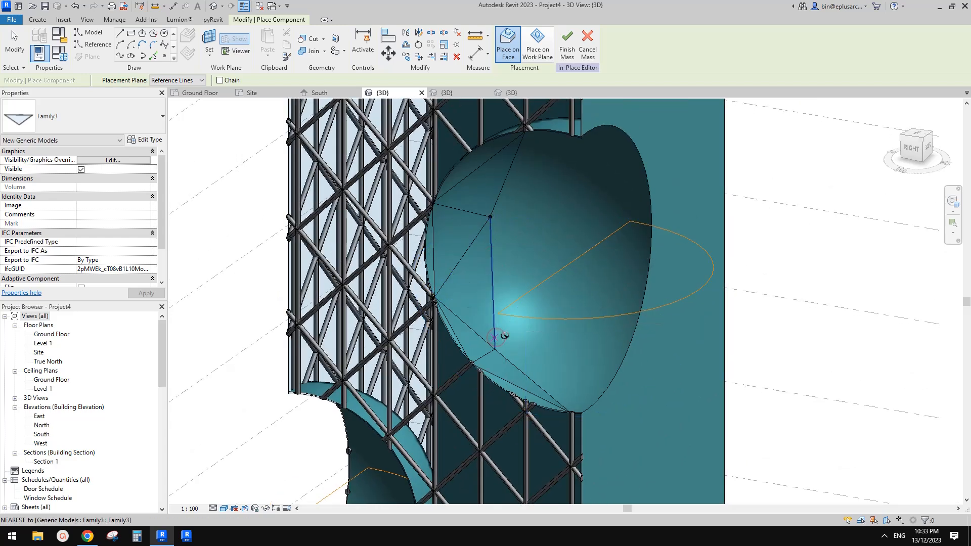
pyautogui.press('Escape')
# Place another Family3 triangular panel starting at the upper inner node shared by the existing panels.
pyautogui.scroll(-1, 723, 208)
pyautogui.click(41, 20)
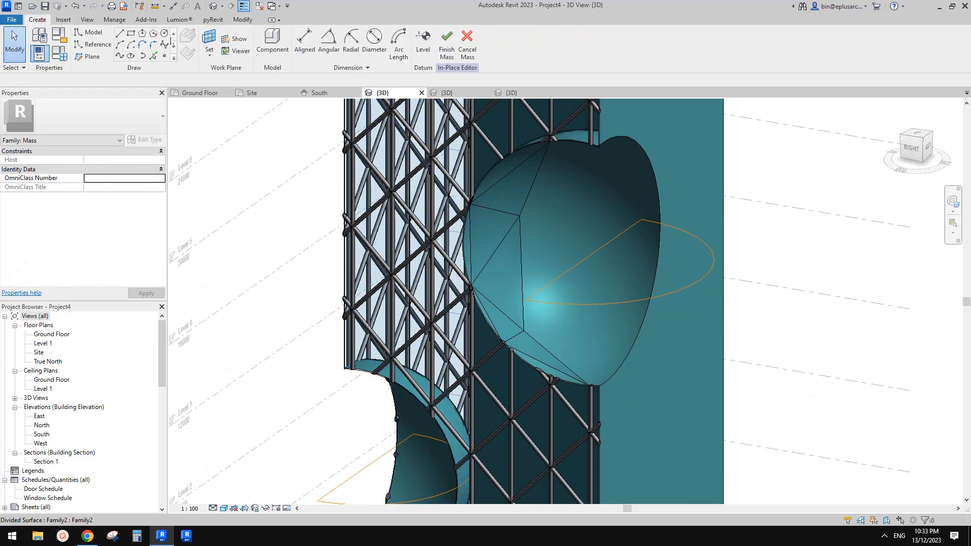
pyautogui.click(276, 43)
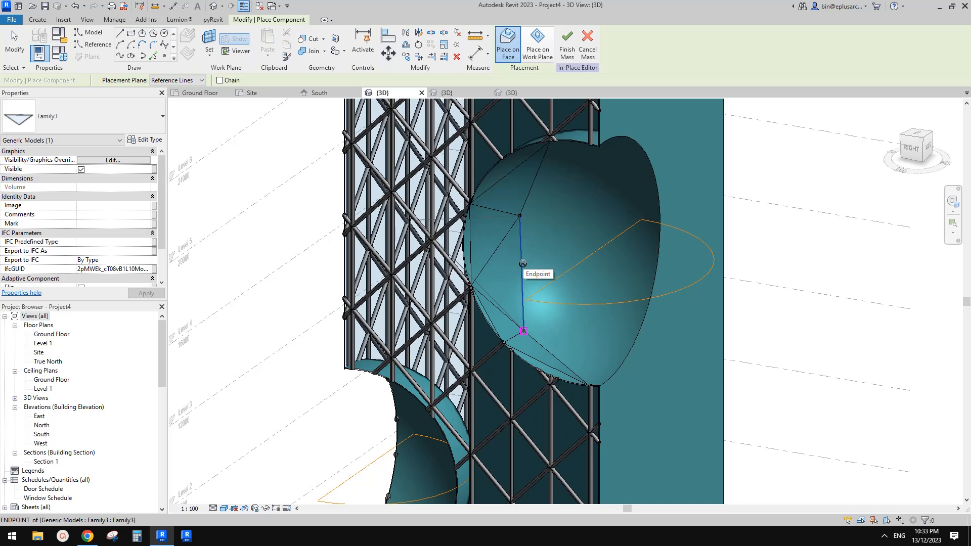
pyautogui.click(523, 263)
pyautogui.click(534, 249)
pyautogui.press('Escape')
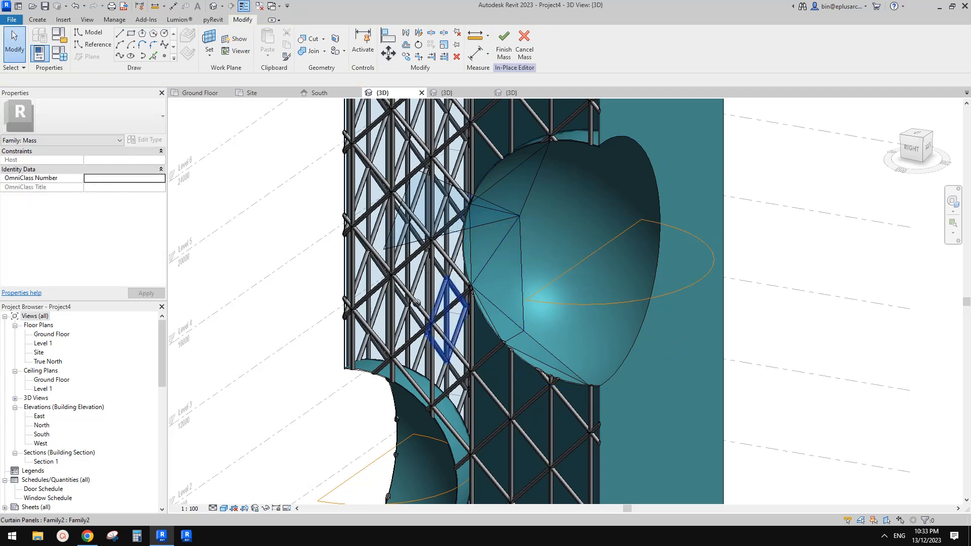
# Rehost the new panel's stray second adaptive point onto the lower inner node of the opening.
pyautogui.keyDown('shift'); pyautogui.moveTo(624, 281); pyautogui.dragTo(440, 223, button='middle'); pyautogui.keyUp('shift')
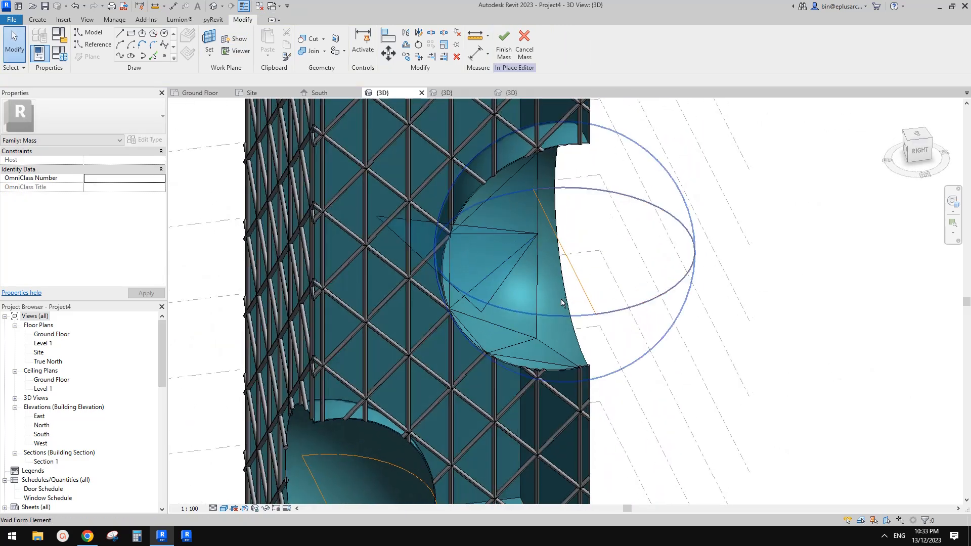
pyautogui.click(379, 221)
pyautogui.keyDown('shift'); pyautogui.moveTo(379, 221); pyautogui.dragTo(475, 284, button='middle'); pyautogui.keyUp('shift')
pyautogui.press('Escape')
pyautogui.click(386, 216)
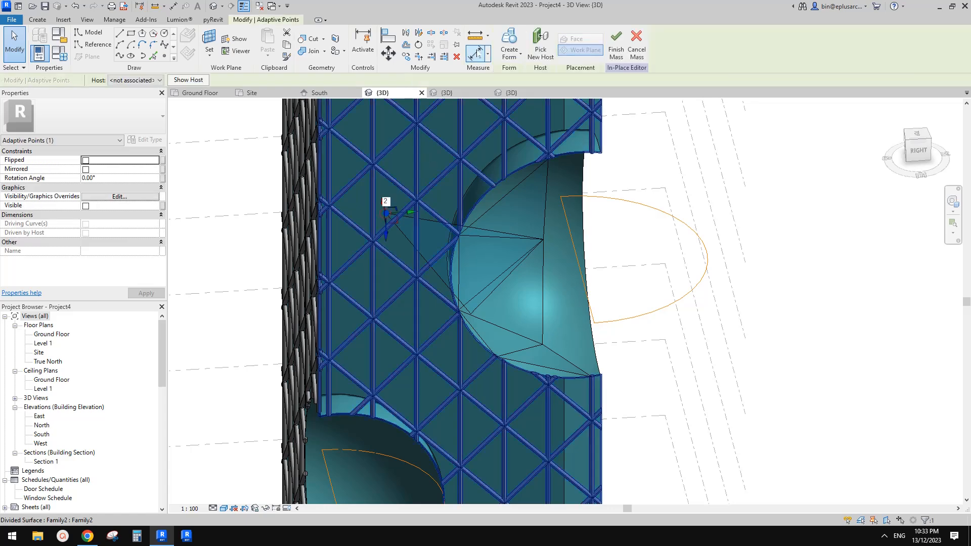
pyautogui.click(533, 46)
pyautogui.click(542, 344)
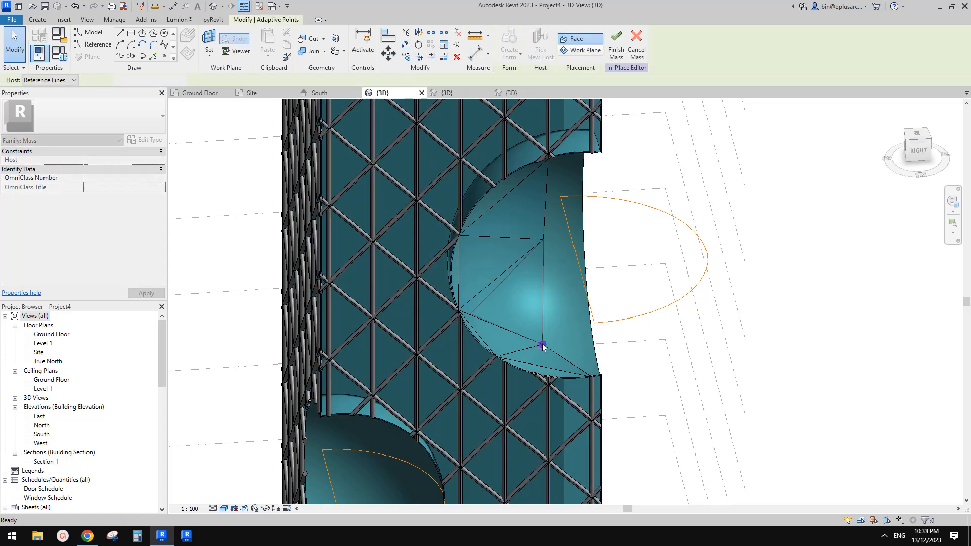
pyautogui.press('Escape')
# Try to move the new panel's third adaptive point away from the opening.
pyautogui.keyDown('shift'); pyautogui.moveTo(491, 332); pyautogui.dragTo(524, 321, button='middle'); pyautogui.keyUp('shift')
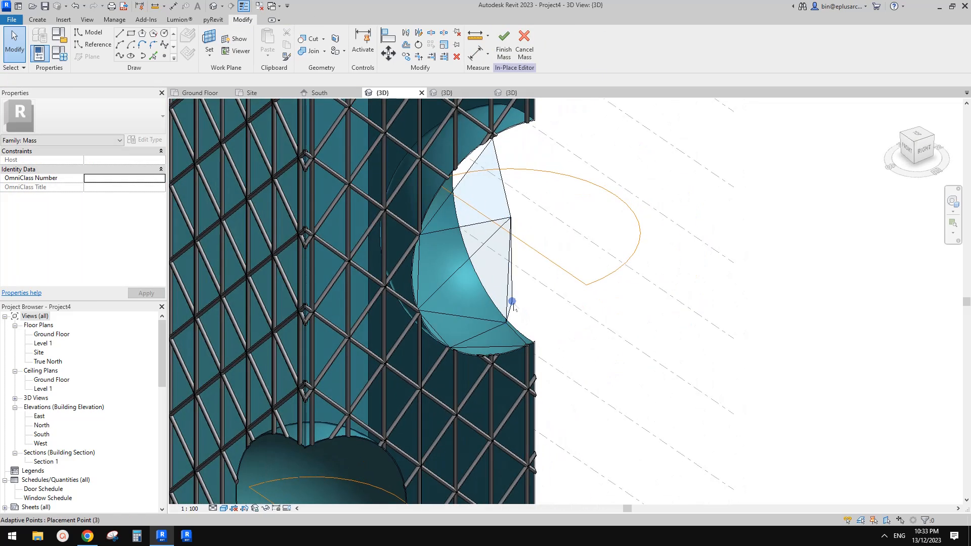
pyautogui.click(512, 302)
pyautogui.moveTo(513, 301); pyautogui.dragTo(634, 295)
pyautogui.press('Escape')
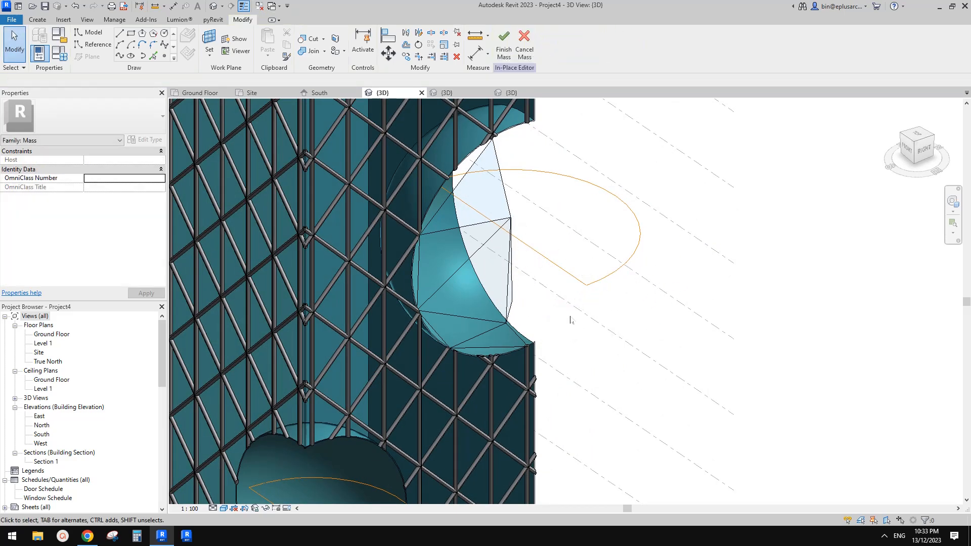
pyautogui.moveTo(571, 317); pyautogui.dragTo(573, 326, button='middle')
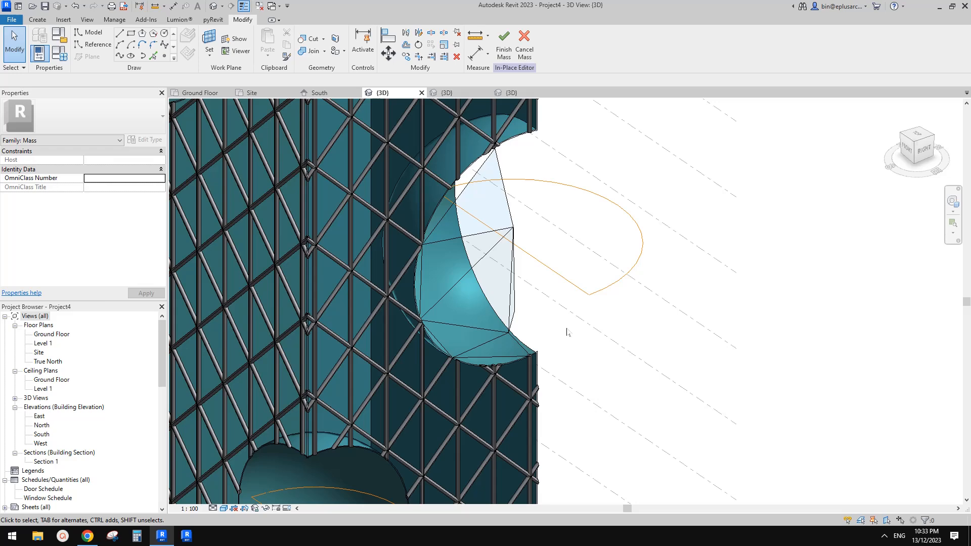
pyautogui.keyDown('shift'); pyautogui.moveTo(583, 344); pyautogui.dragTo(573, 315, button='middle'); pyautogui.keyUp('shift')
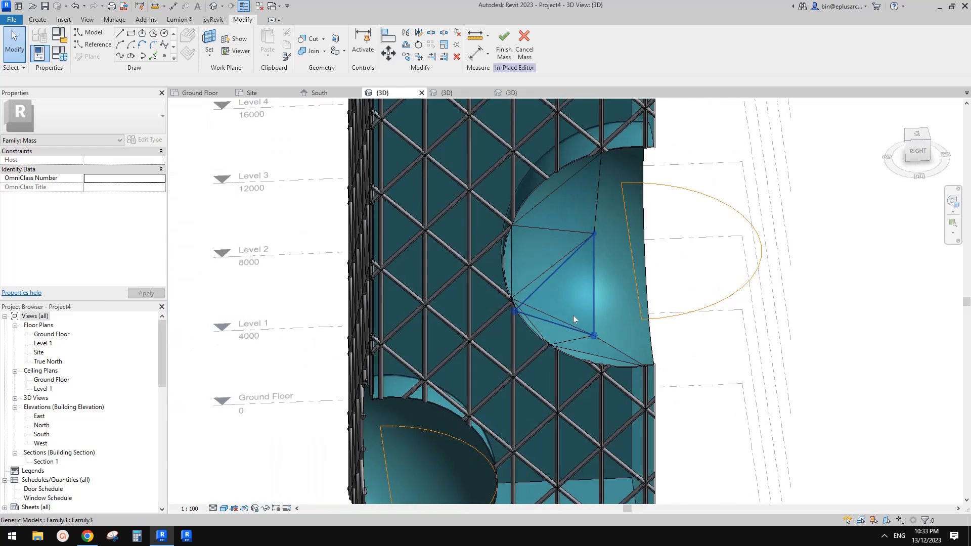
# Move the new panel's third adaptive point across the spherical opening to its outer side.
pyautogui.click(535, 314)
pyautogui.moveTo(536, 312); pyautogui.dragTo(660, 308)
pyautogui.keyDown('shift'); pyautogui.moveTo(660, 308); pyautogui.dragTo(587, 312, button='middle'); pyautogui.keyUp('shift')
pyautogui.moveTo(653, 310); pyautogui.dragTo(732, 329)
pyautogui.keyDown('shift'); pyautogui.moveTo(731, 333); pyautogui.dragTo(654, 317, button='middle'); pyautogui.keyUp('shift')
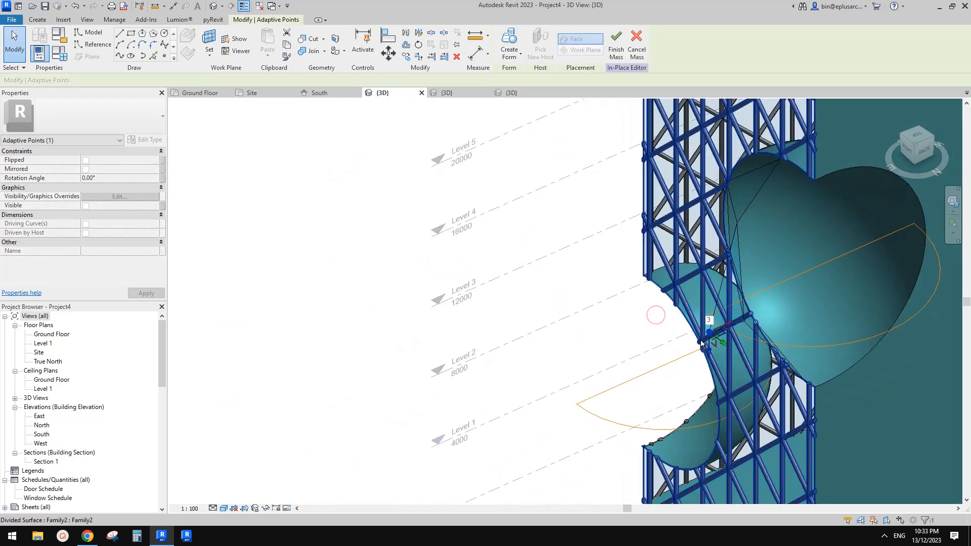
pyautogui.keyDown('shift'); pyautogui.moveTo(827, 294); pyautogui.dragTo(775, 290, button='middle'); pyautogui.keyUp('shift')
pyautogui.keyDown('shift'); pyautogui.moveTo(798, 323); pyautogui.dragTo(820, 273, button='middle'); pyautogui.keyUp('shift')
pyautogui.scroll(-5, 813, 273)
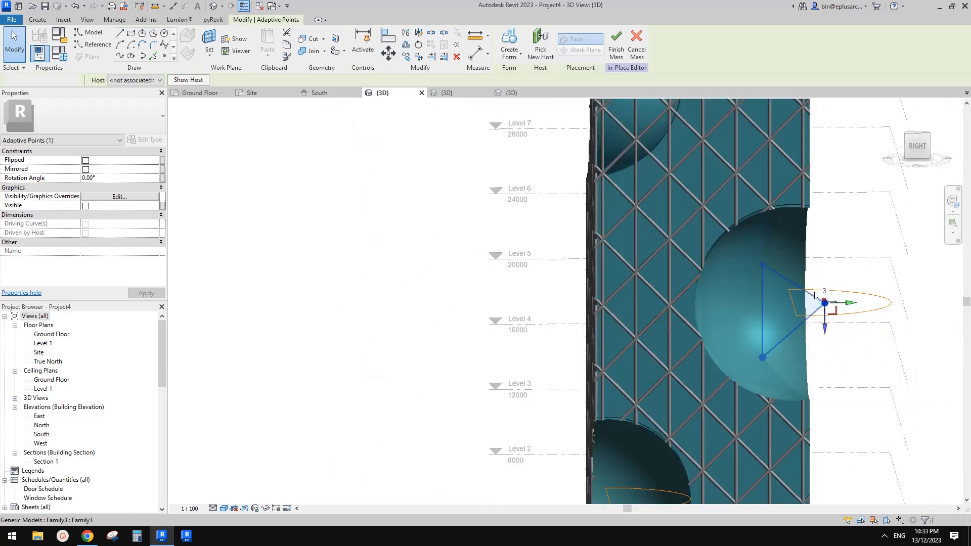
# Adjust the third adaptive point's depth from the back view so the new panel projects at the tower's corner.
pyautogui.click(804, 276)
pyautogui.keyDown('shift'); pyautogui.moveTo(756, 284); pyautogui.dragTo(625, 214, button='middle'); pyautogui.keyUp('shift')
pyautogui.scroll(2, 674, 301)
pyautogui.keyDown('shift'); pyautogui.moveTo(676, 301); pyautogui.dragTo(763, 399, button='middle'); pyautogui.keyUp('shift')
pyautogui.scroll(2, 759, 374)
pyautogui.keyDown('shift'); pyautogui.moveTo(759, 354); pyautogui.dragTo(728, 395, button='middle'); pyautogui.keyUp('shift')
pyautogui.click(724, 282)
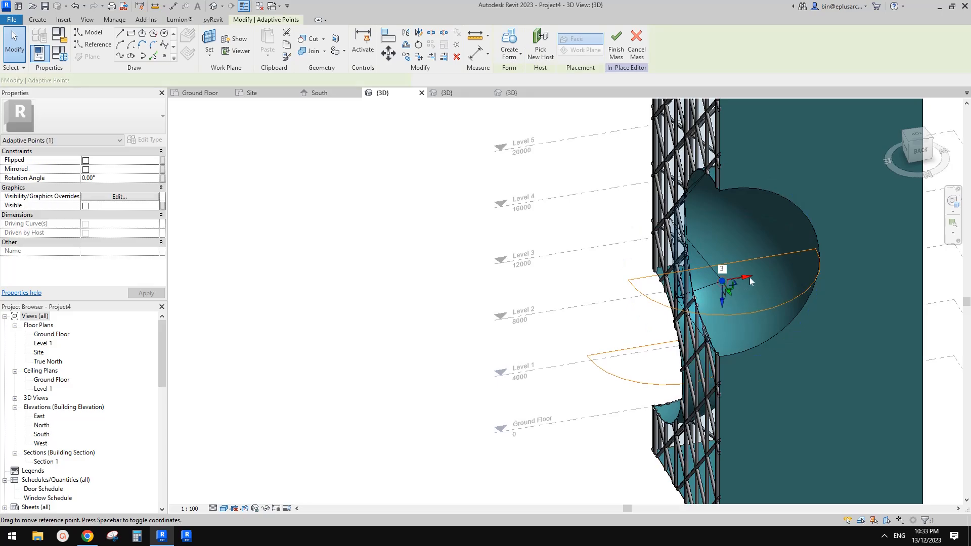
pyautogui.keyDown('shift'); pyautogui.moveTo(724, 281); pyautogui.dragTo(837, 209, button='middle'); pyautogui.keyUp('shift')
pyautogui.press('Escape')
pyautogui.keyDown('shift'); pyautogui.moveTo(785, 270); pyautogui.dragTo(790, 249, button='middle'); pyautogui.keyUp('shift')
pyautogui.scroll(3, 682, 252)
pyautogui.scroll(-2, 679, 320)
pyautogui.keyDown('shift'); pyautogui.moveTo(769, 326); pyautogui.dragTo(726, 335, button='middle'); pyautogui.keyUp('shift')
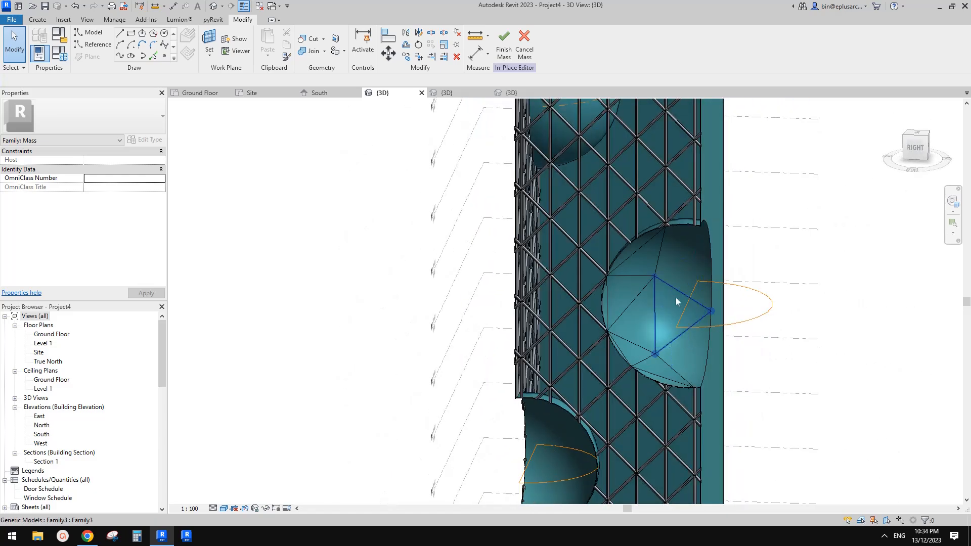
# Turn the form type parameter of Family3 back on to show the frames of the triangular panels.
pyautogui.click(676, 302)
pyautogui.click(149, 140)
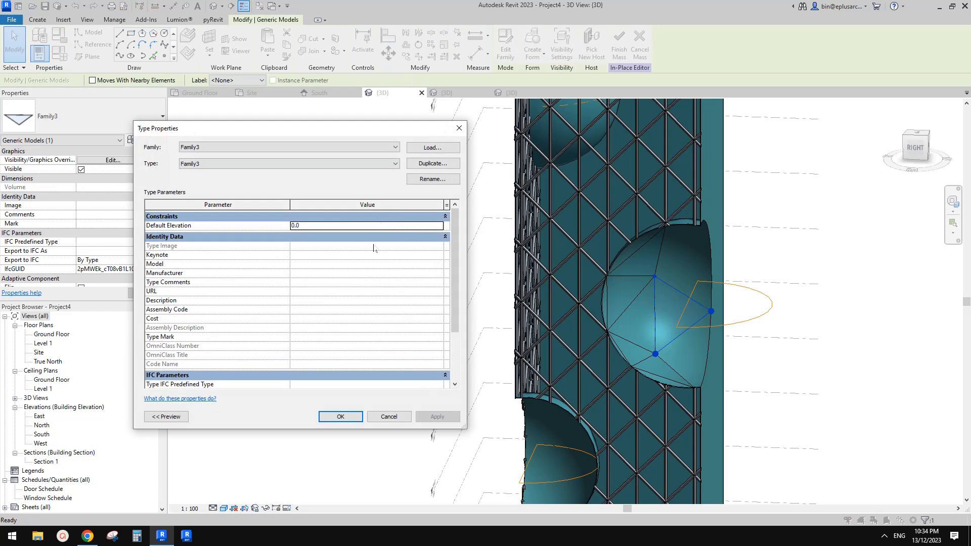
pyautogui.scroll(-3, 374, 248)
pyautogui.click(355, 420)
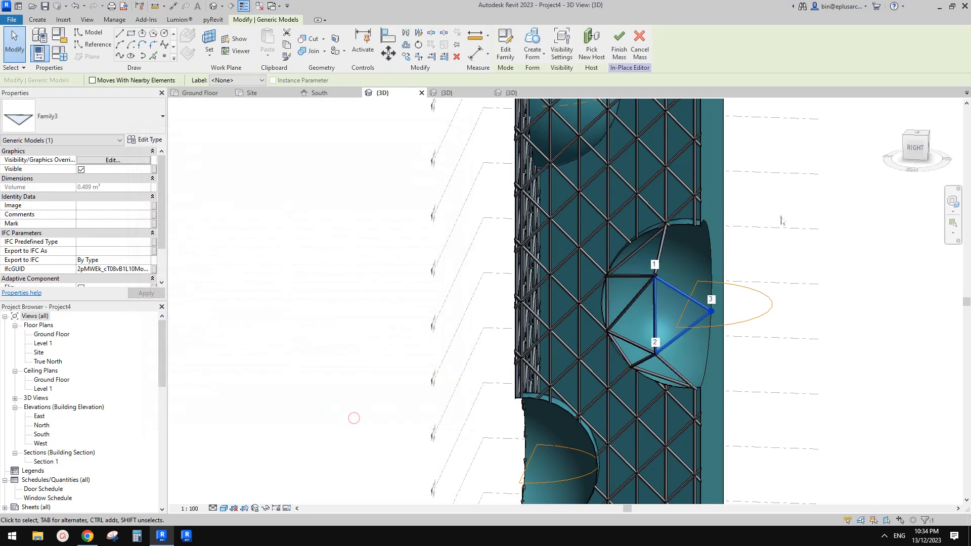
pyautogui.click(781, 216)
# Examine how the framed triangular panels fill the opening compared with the whole tower.
pyautogui.keyDown('shift'); pyautogui.moveTo(782, 217); pyautogui.dragTo(835, 296, button='middle'); pyautogui.keyUp('shift')
pyautogui.scroll(-1, 843, 272)
pyautogui.scroll(-1, 729, 311)
pyautogui.keyDown('shift'); pyautogui.moveTo(729, 314); pyautogui.dragTo(726, 329, button='middle'); pyautogui.keyUp('shift')
pyautogui.scroll(-1, 599, 337)
pyautogui.moveTo(599, 336); pyautogui.dragTo(555, 348, button='middle')
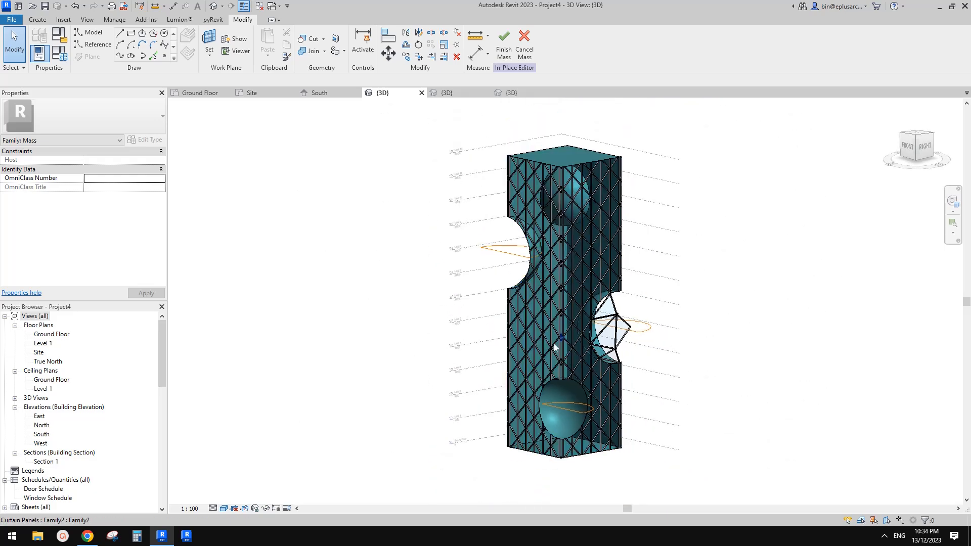
pyautogui.scroll(2, 614, 339)
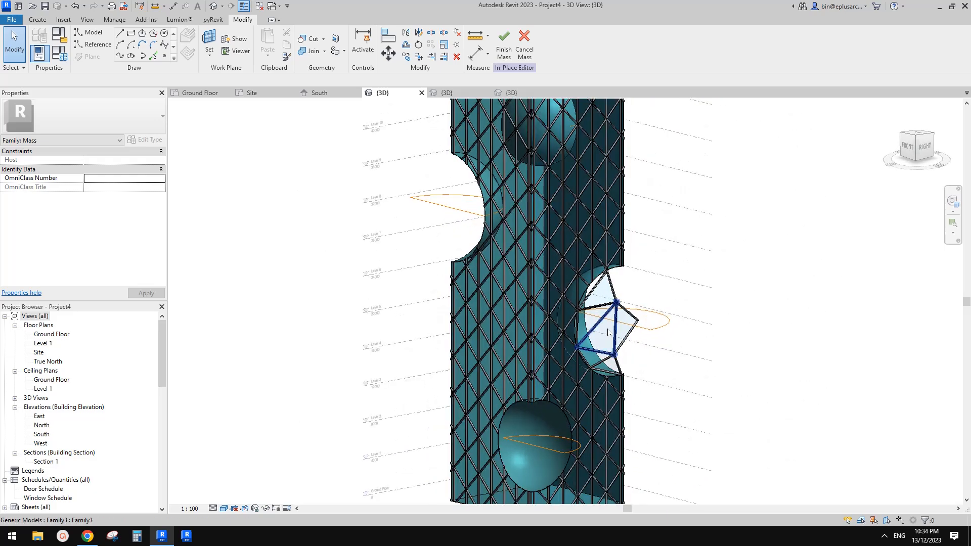
pyautogui.scroll(-2, 608, 332)
# Switch to Chrome and play the Everyday Revit (Day 399) irregular windows video in YouTube Studio.
pyautogui.click(88, 537)
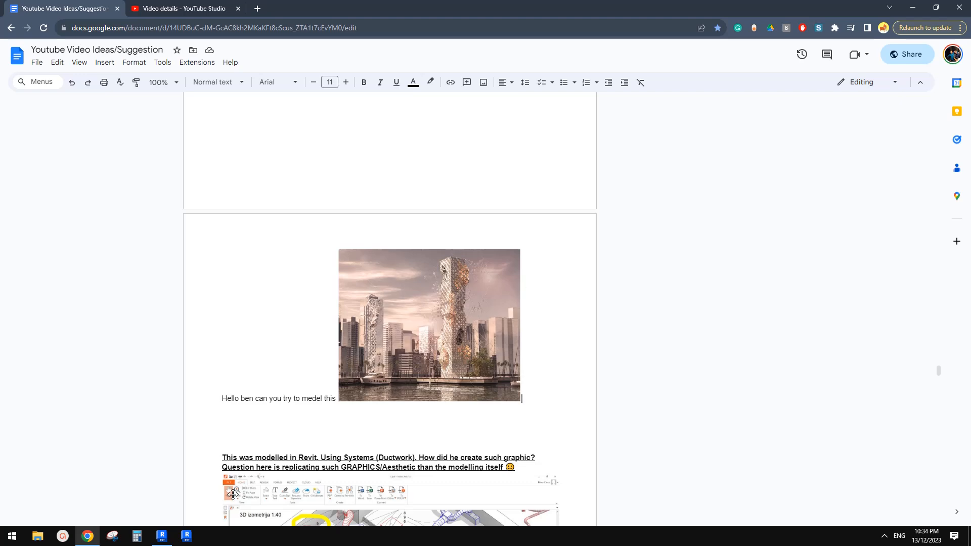
pyautogui.click(193, 5)
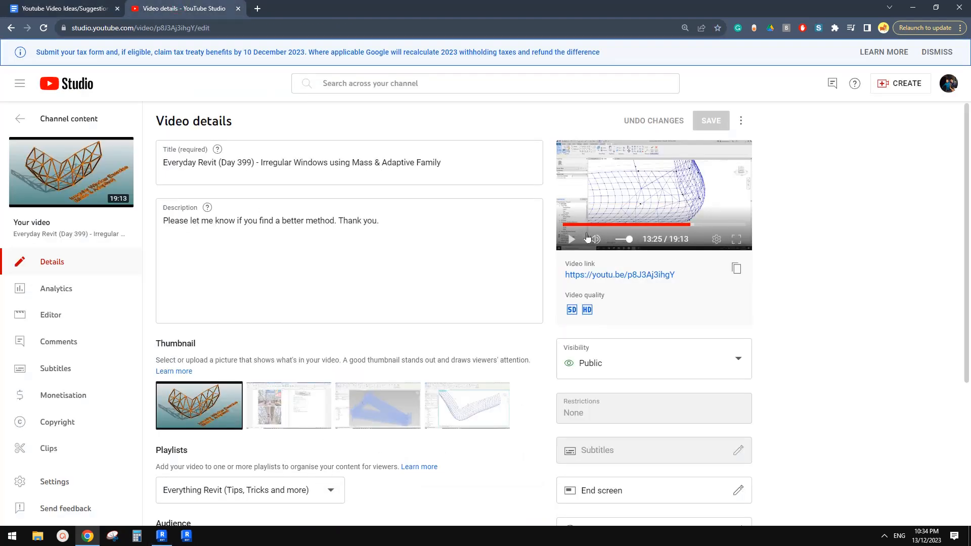
pyautogui.click(577, 239)
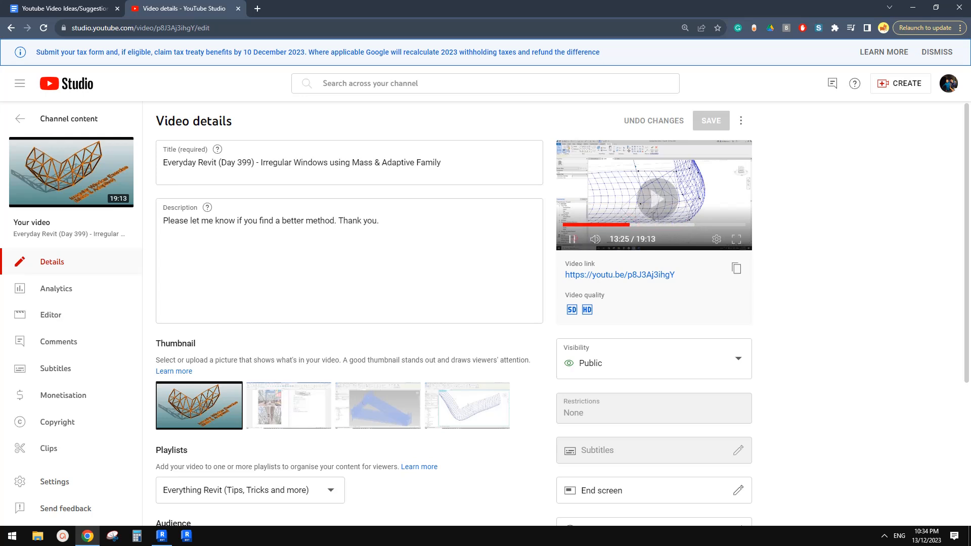
# Jump to about 12:06 in the Day 399 irregular windows video and switch back to Revit.
pyautogui.click(678, 225)
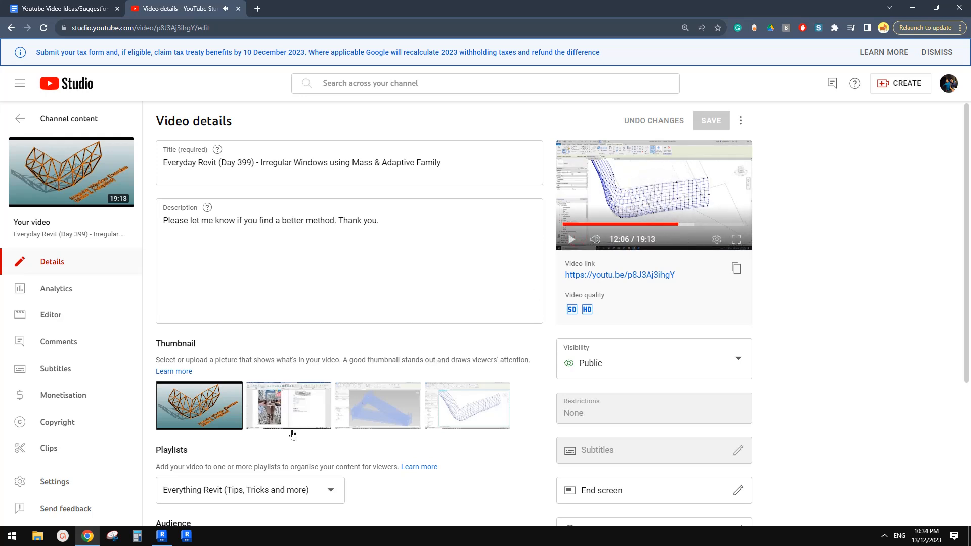
pyautogui.click(162, 536)
# Examine the tower's spherical voids from several sides, comparing the opening already fitted with panels with the empty corner opening near Level 6.
pyautogui.keyDown('shift'); pyautogui.moveTo(625, 331); pyautogui.dragTo(541, 303, button='middle'); pyautogui.keyUp('shift')
pyautogui.scroll(4, 585, 290)
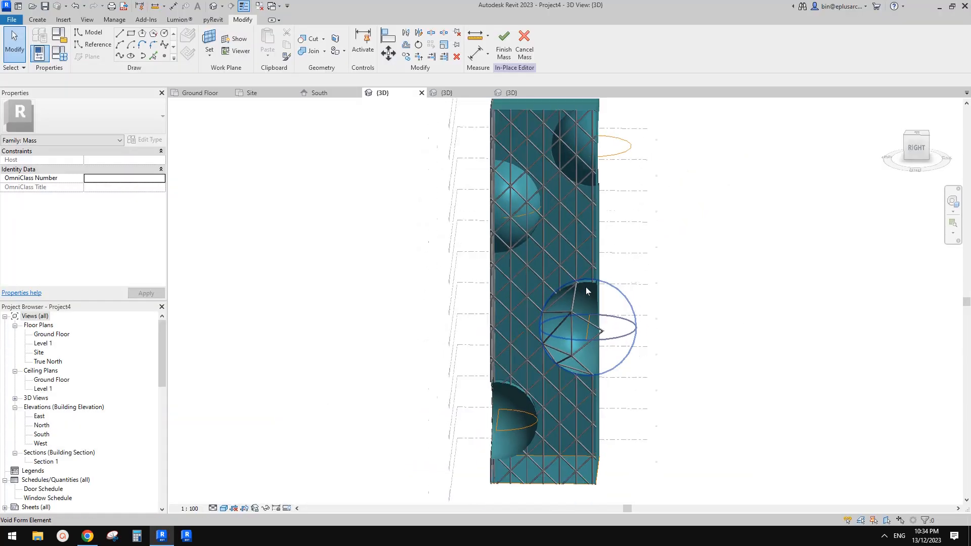
pyautogui.keyDown('shift'); pyautogui.moveTo(625, 349); pyautogui.dragTo(549, 315, button='middle'); pyautogui.keyUp('shift')
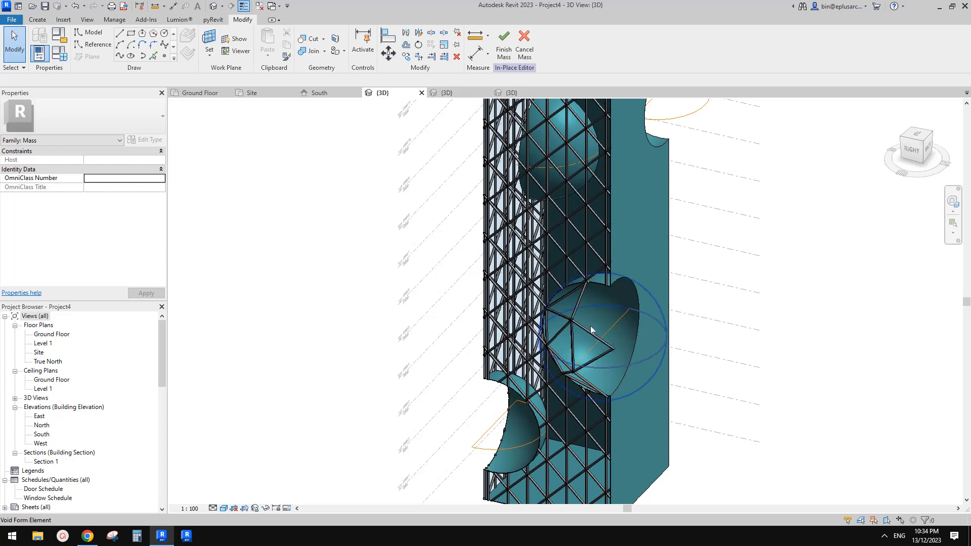
pyautogui.click(625, 303)
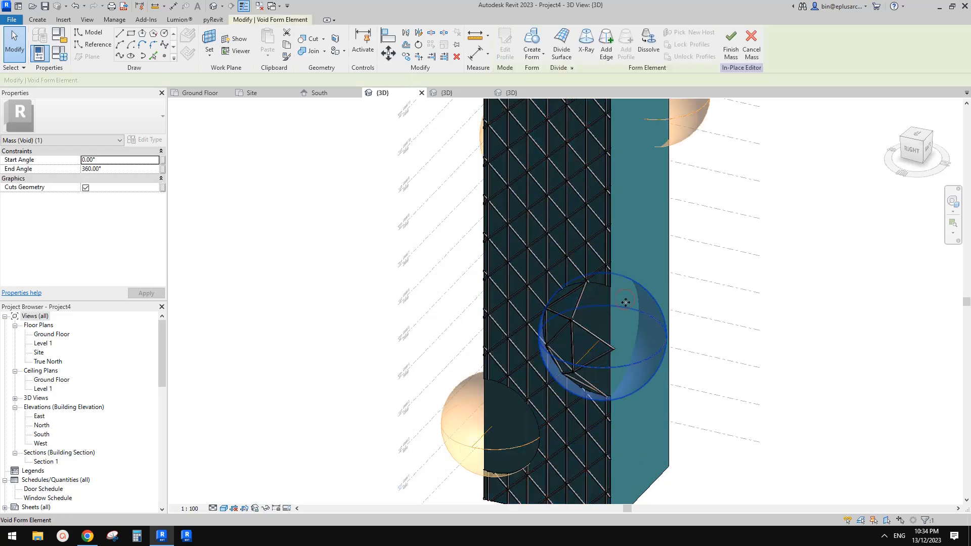
pyautogui.press('Escape')
pyautogui.scroll(-1, 626, 304)
pyautogui.keyDown('shift'); pyautogui.moveTo(631, 326); pyautogui.dragTo(387, 464, button='middle'); pyautogui.keyUp('shift')
pyautogui.scroll(2, 584, 265)
pyautogui.press('Tab')
pyautogui.scroll(-1, 576, 265)
pyautogui.keyDown('shift'); pyautogui.moveTo(574, 271); pyautogui.dragTo(417, 285, button='middle'); pyautogui.keyUp('shift')
pyautogui.scroll(1, 563, 320)
pyautogui.moveTo(563, 317); pyautogui.dragTo(655, 250, button='middle')
pyautogui.scroll(1, 591, 268)
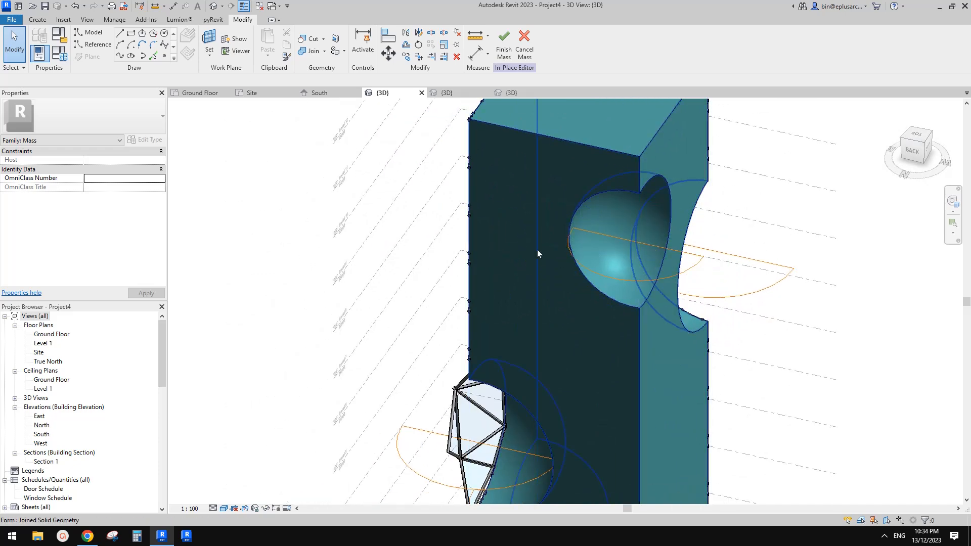
pyautogui.keyDown('shift'); pyautogui.moveTo(537, 250); pyautogui.dragTo(652, 257, button='middle'); pyautogui.keyUp('shift')
pyautogui.keyDown('shift'); pyautogui.moveTo(463, 266); pyautogui.dragTo(582, 273, button='middle'); pyautogui.keyUp('shift')
pyautogui.scroll(2, 459, 293)
pyautogui.keyDown('shift'); pyautogui.moveTo(459, 294); pyautogui.dragTo(589, 269, button='middle'); pyautogui.keyUp('shift')
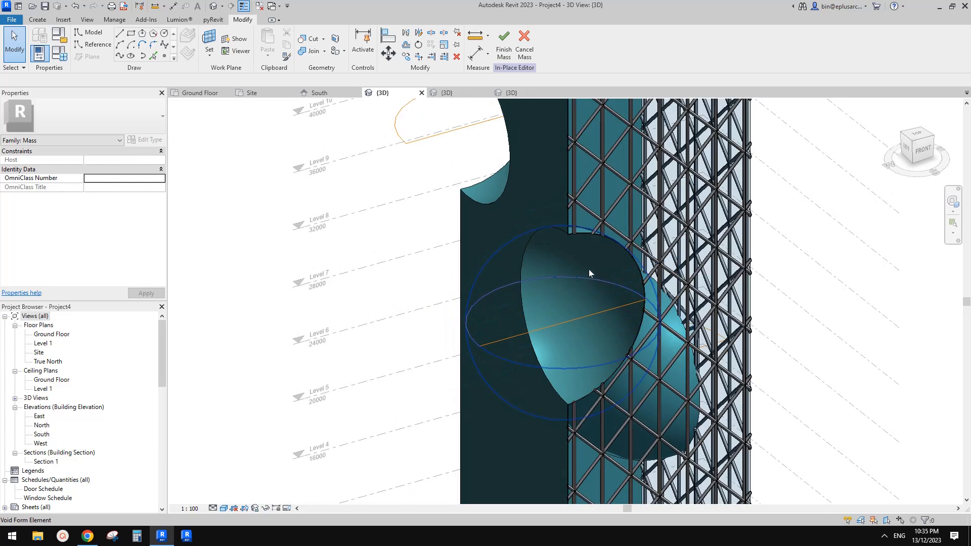
pyautogui.click(605, 259)
pyautogui.click(608, 254)
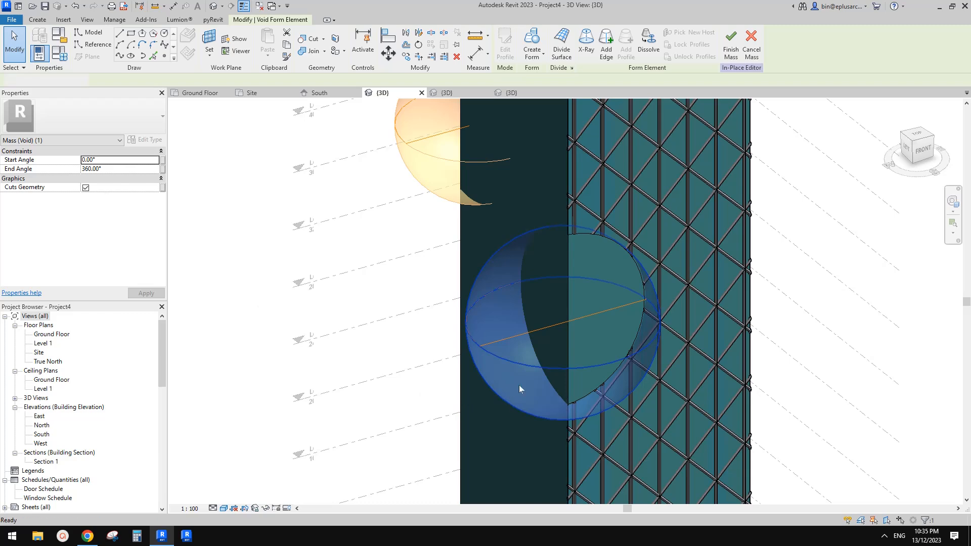
pyautogui.press('Escape')
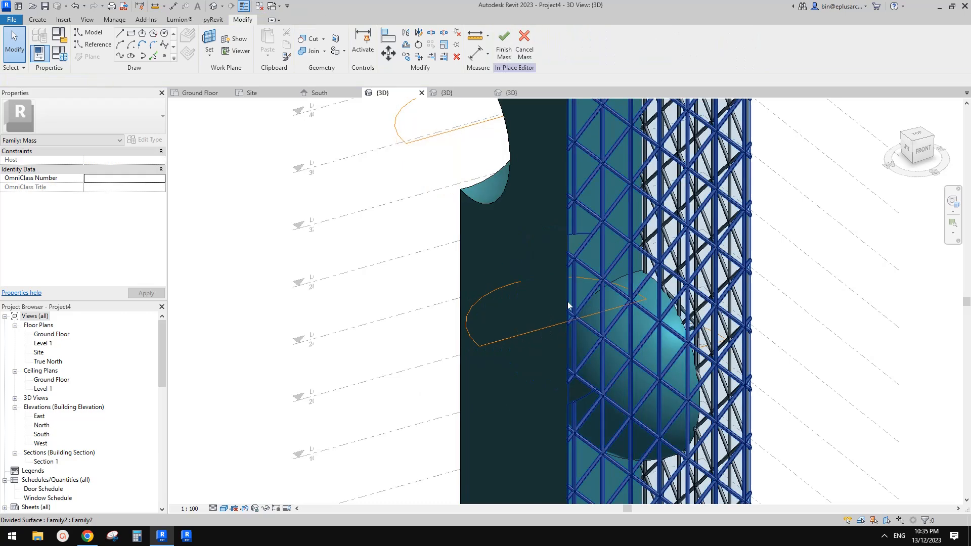
# Create a solid spherical form from the reference lines in the empty corner opening near Level 6.
pyautogui.click(548, 326)
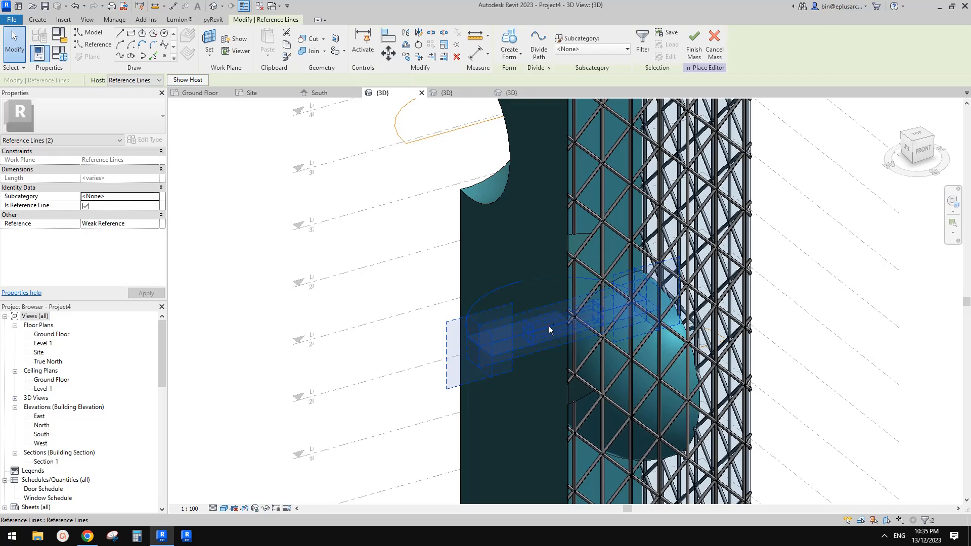
pyautogui.keyDown('ctrl'); pyautogui.click(548, 326); pyautogui.keyUp('ctrl')
pyautogui.click(512, 48)
pyautogui.press('Escape')
pyautogui.keyDown('shift'); pyautogui.moveTo(552, 289); pyautogui.dragTo(419, 213, button='middle'); pyautogui.keyUp('shift')
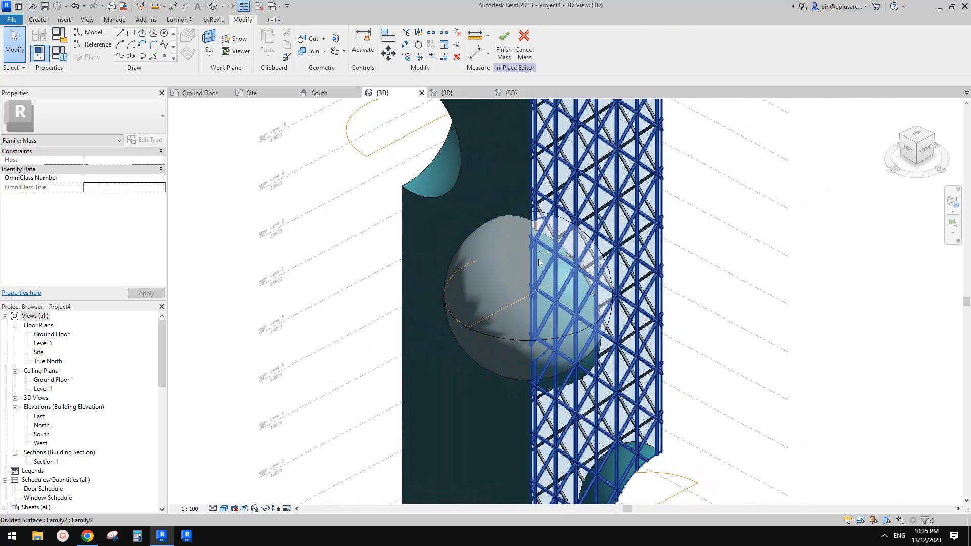
# Join the tower mass with the new solid sphere.
pyautogui.click(312, 51)
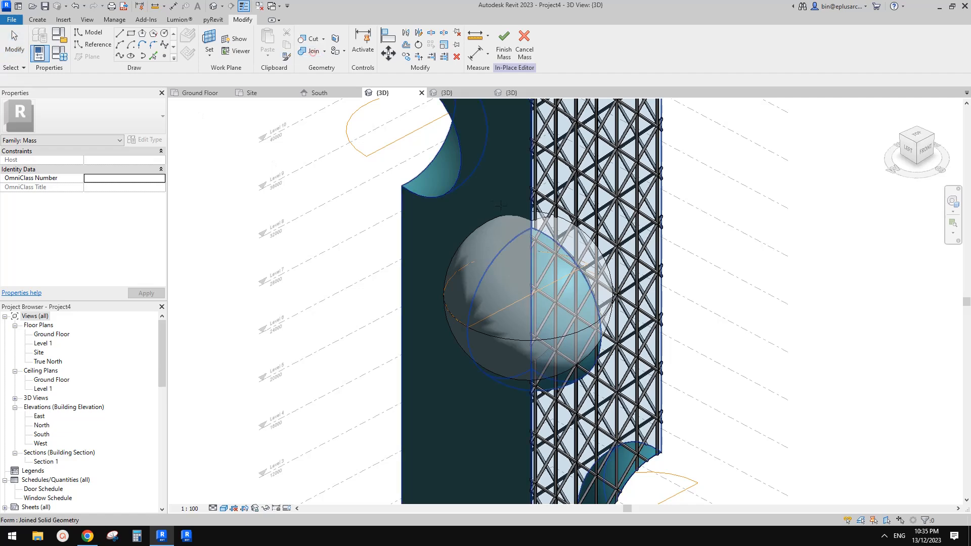
pyautogui.click(512, 205)
pyautogui.click(507, 237)
pyautogui.press('Escape')
pyautogui.keyDown('shift'); pyautogui.moveTo(508, 237); pyautogui.dragTo(556, 236, button='middle'); pyautogui.keyUp('shift')
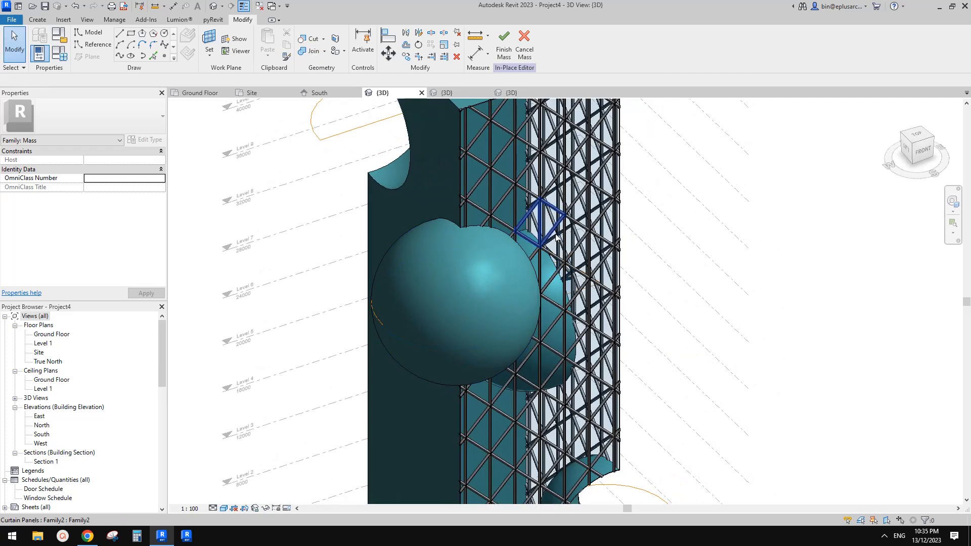
# Divide the surfaces of the new sphere's upper and lower halves into UV grids.
pyautogui.click(463, 275)
pyautogui.keyDown('shift'); pyautogui.moveTo(503, 278); pyautogui.dragTo(564, 235, button='middle'); pyautogui.keyUp('shift')
pyautogui.press('Escape')
pyautogui.click(568, 253)
pyautogui.press('Escape')
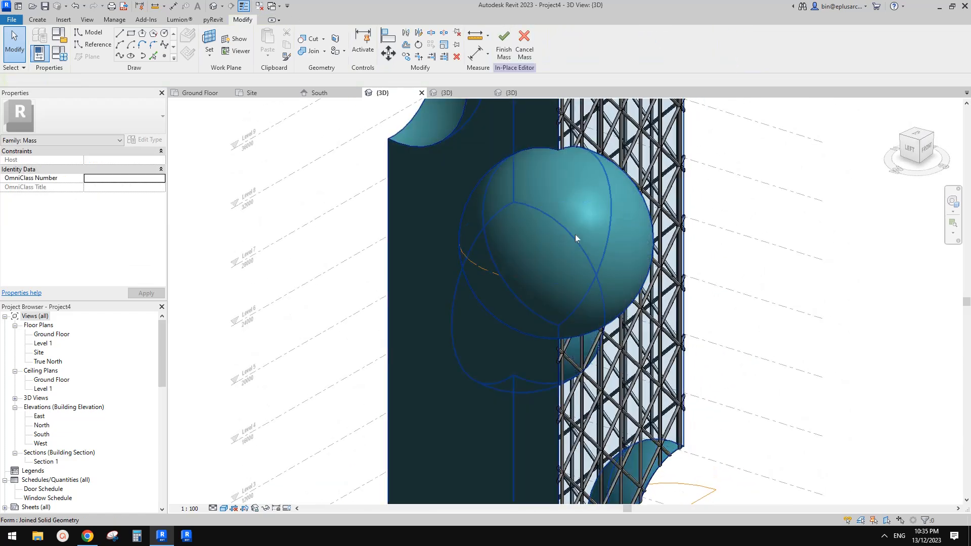
pyautogui.click(576, 236)
pyautogui.keyDown('shift'); pyautogui.moveTo(576, 236); pyautogui.dragTo(500, 198, button='middle'); pyautogui.keyUp('shift')
pyautogui.click(567, 55)
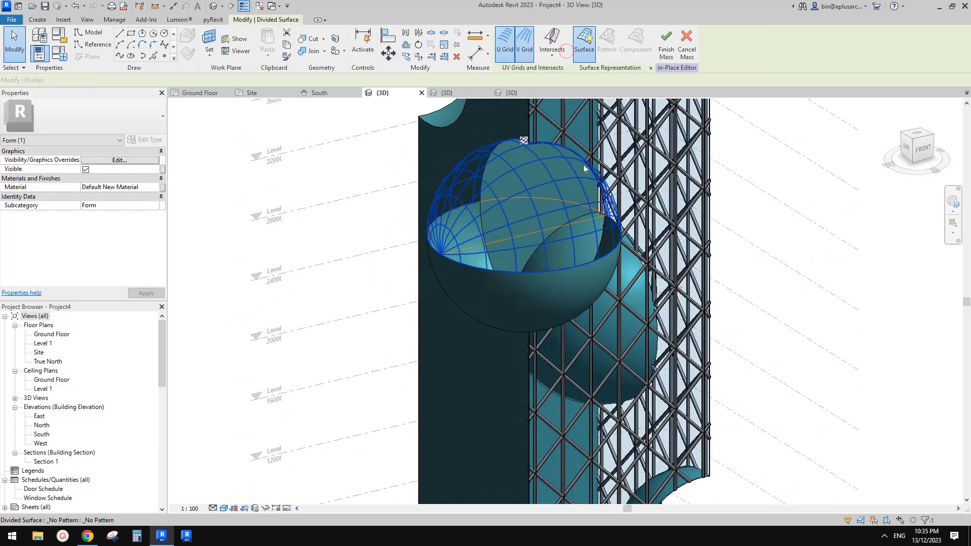
pyautogui.keyDown('shift'); pyautogui.moveTo(566, 220); pyautogui.dragTo(516, 191, button='middle'); pyautogui.keyUp('shift')
# Show the nodes on the divided surface of the sphere's upper half through its surface representation settings.
pyautogui.click(588, 281)
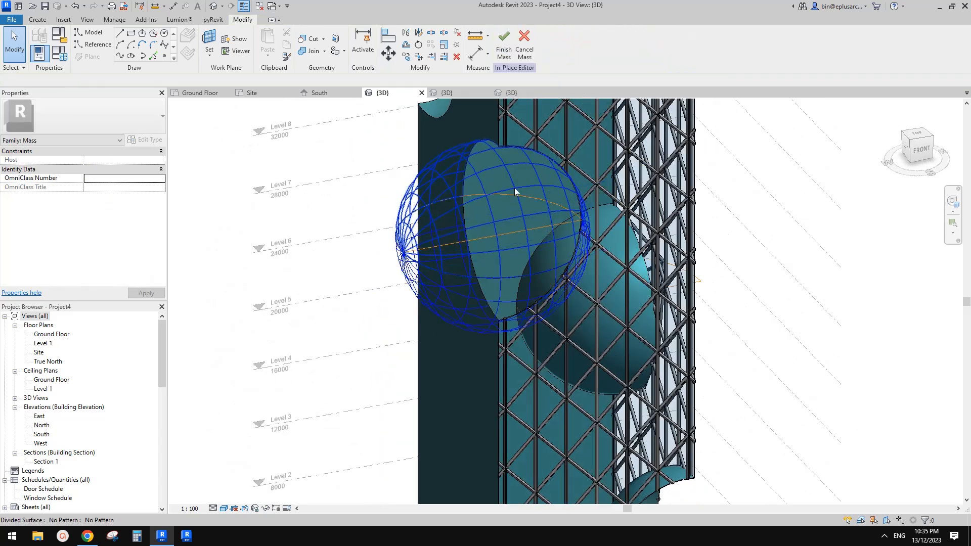
pyautogui.keyDown('ctrl'); pyautogui.click(531, 289); pyautogui.keyUp('ctrl')
pyautogui.scroll(-2, 531, 289)
pyautogui.keyDown('shift'); pyautogui.moveTo(531, 289); pyautogui.dragTo(548, 215, button='middle'); pyautogui.keyUp('shift')
pyautogui.scroll(1, 529, 218)
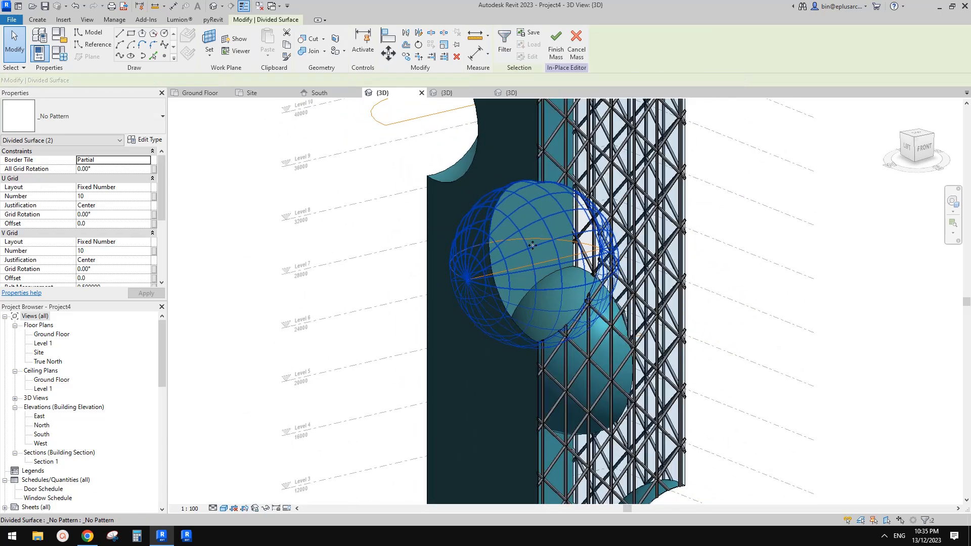
pyautogui.scroll(1, 546, 139)
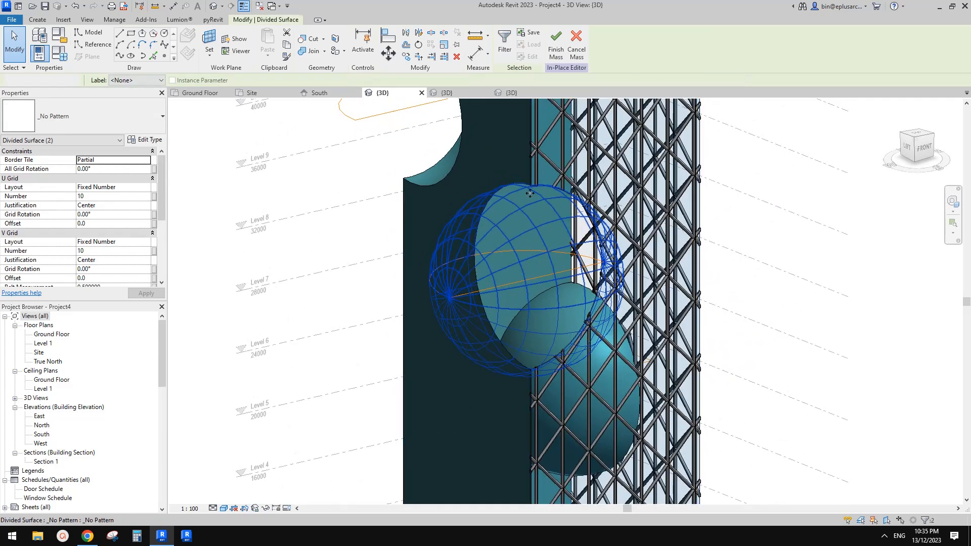
pyautogui.click(541, 196)
pyautogui.click(650, 68)
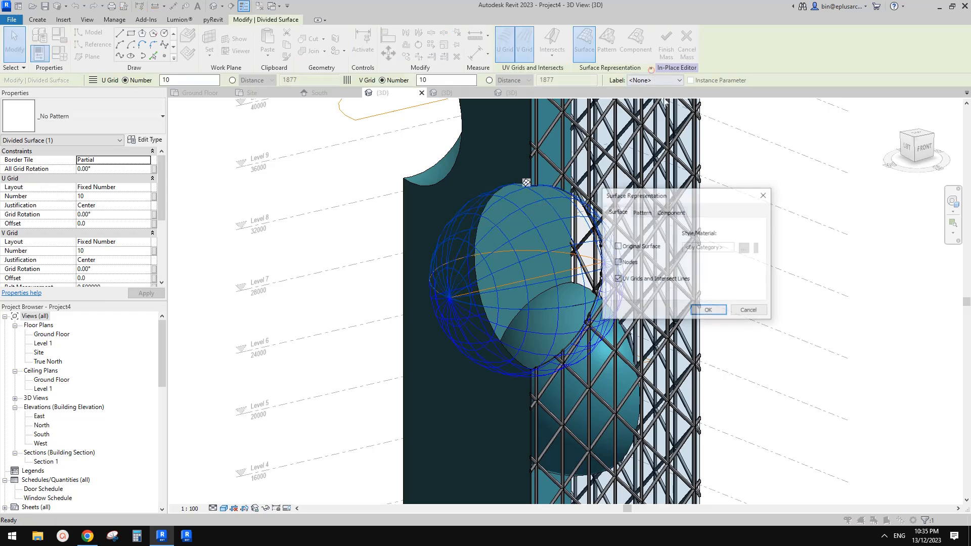
pyautogui.click(720, 312)
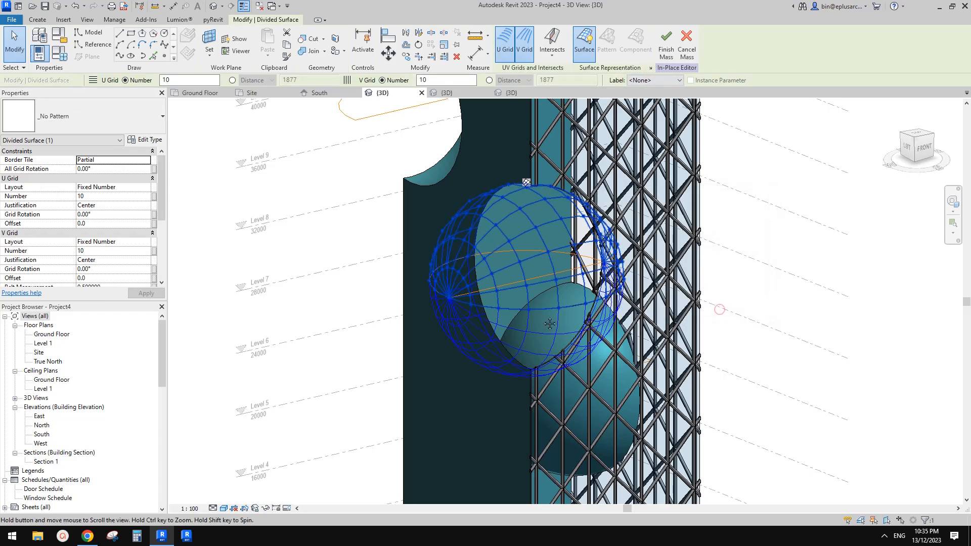
# Show the nodes on the divided surface of the sphere's lower half as well.
pyautogui.press('Tab')
pyautogui.press('Tab')
pyautogui.press('Tab')
pyautogui.press('Tab')
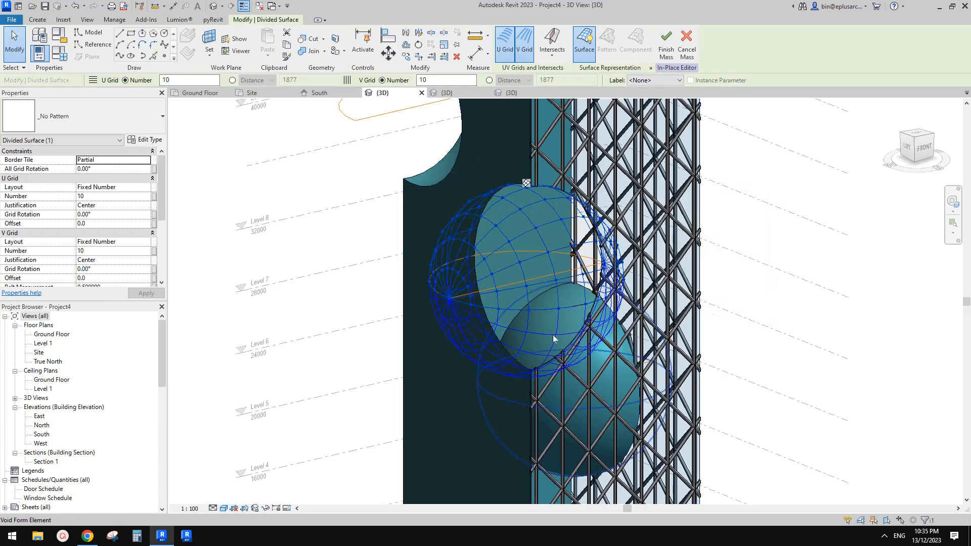
pyautogui.click(553, 336)
pyautogui.click(650, 68)
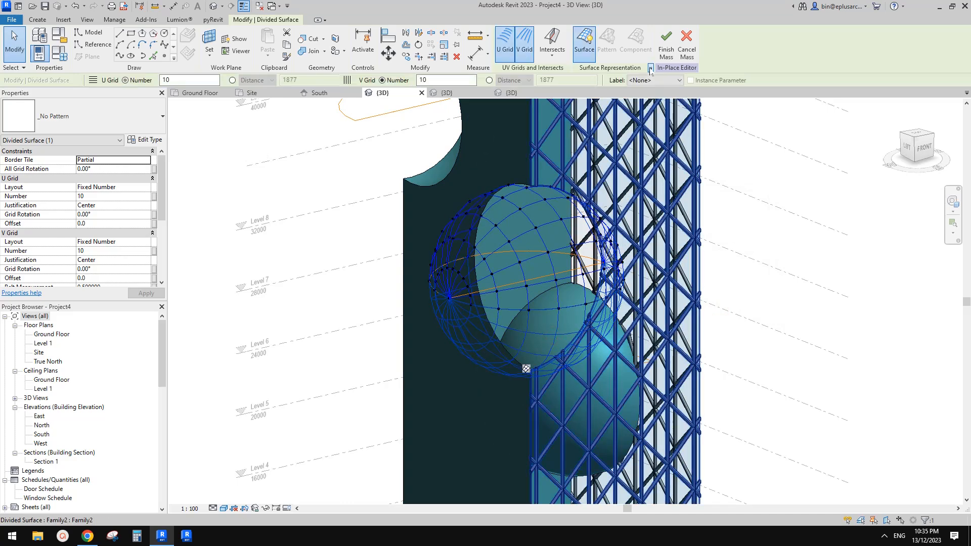
pyautogui.click(709, 313)
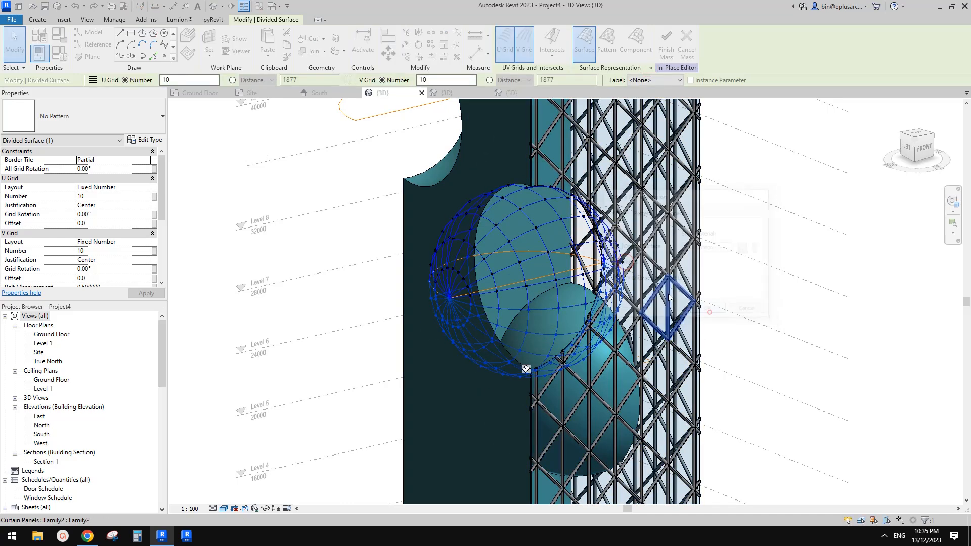
pyautogui.click(710, 312)
pyautogui.scroll(-3, 620, 268)
pyautogui.keyDown('shift'); pyautogui.moveTo(620, 271); pyautogui.dragTo(570, 279, button='middle'); pyautogui.keyUp('shift')
pyautogui.click(255, 124)
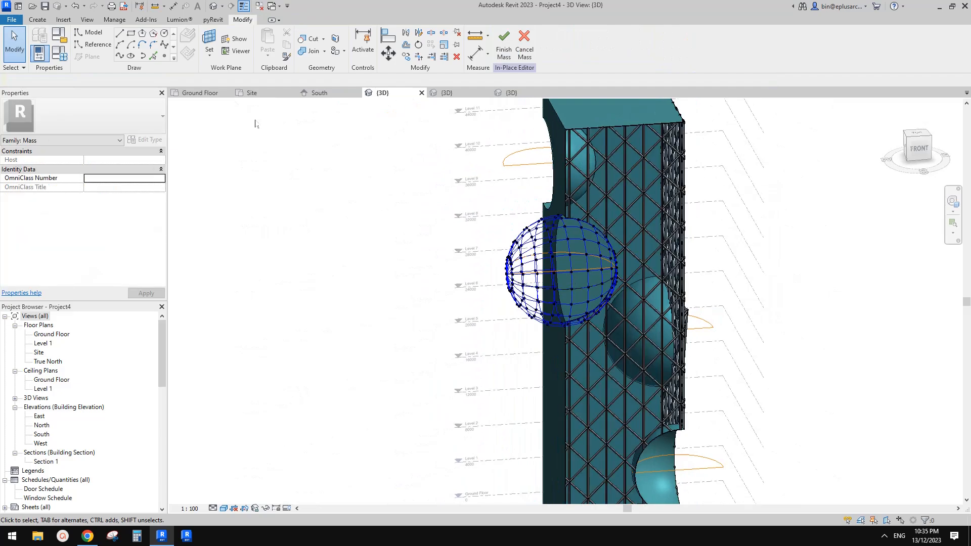
# Try to place a framed Family3 triangular panel on the gridded sphere, starting at a node on the opening's upper edge.
pyautogui.click(37, 20)
pyautogui.click(261, 47)
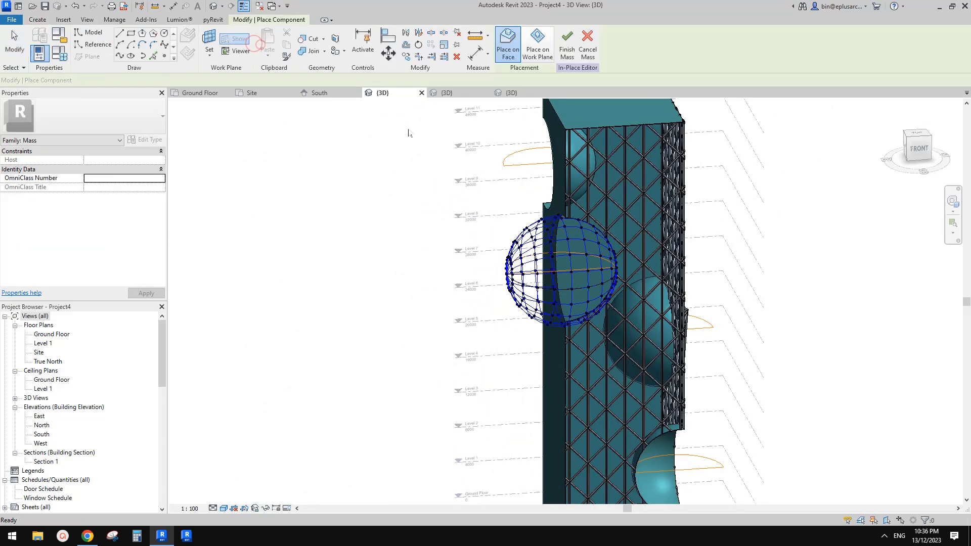
pyautogui.keyDown('shift'); pyautogui.moveTo(543, 179); pyautogui.dragTo(585, 207, button='middle'); pyautogui.keyUp('shift')
pyautogui.scroll(4, 594, 227)
pyautogui.keyDown('shift'); pyautogui.moveTo(618, 239); pyautogui.dragTo(554, 207, button='middle'); pyautogui.keyUp('shift')
pyautogui.scroll(1, 586, 202)
pyautogui.click(560, 180)
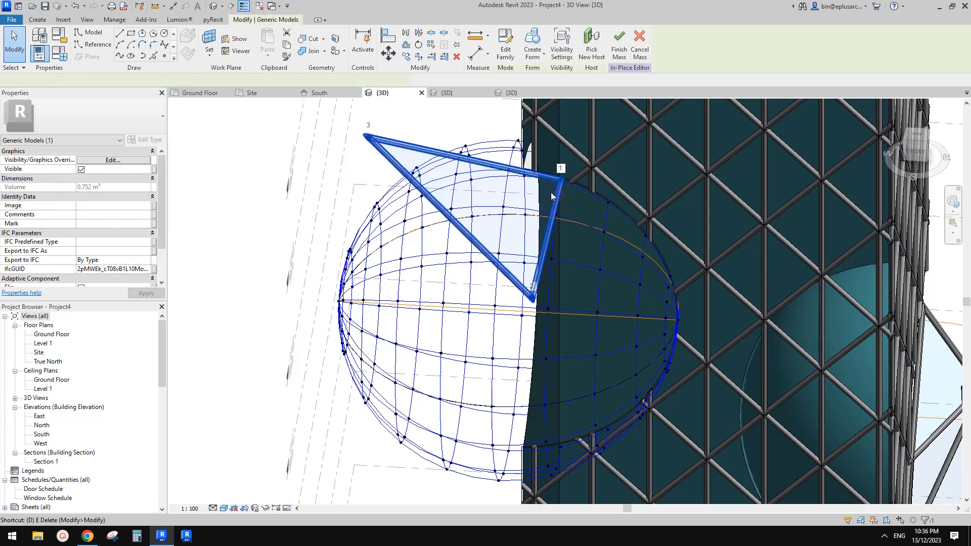
pyautogui.press('Escape')
pyautogui.press('Escape')
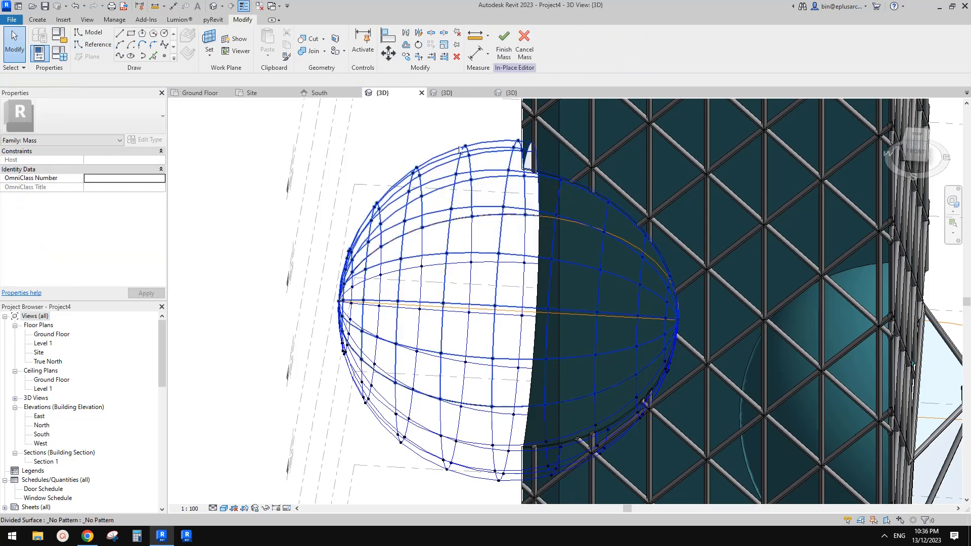
# Turn off the form type parameter of Family3 to hide the frames of the triangular panels.
pyautogui.scroll(-3, 544, 228)
pyautogui.moveTo(607, 329); pyautogui.dragTo(450, 203, button='middle')
pyautogui.click(653, 266)
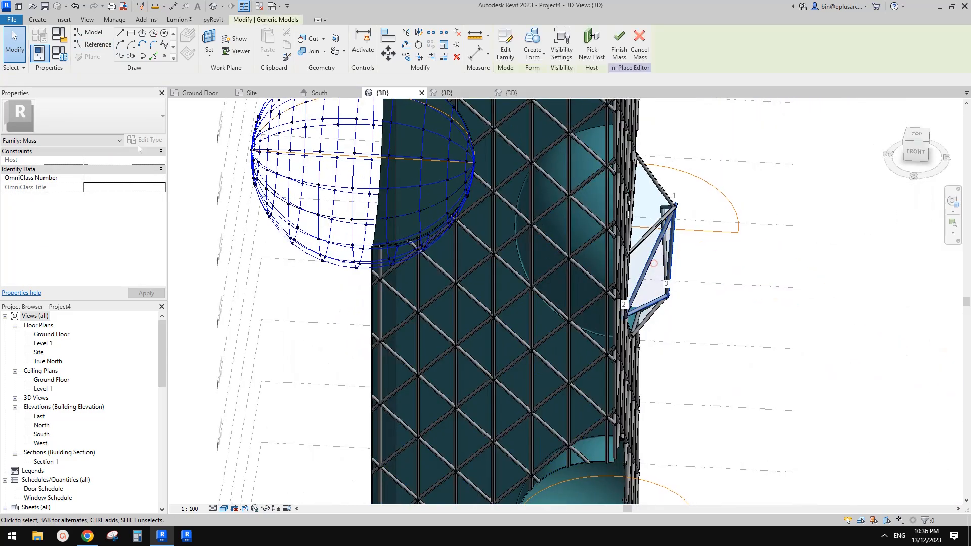
pyautogui.click(146, 141)
pyautogui.scroll(-5, 307, 374)
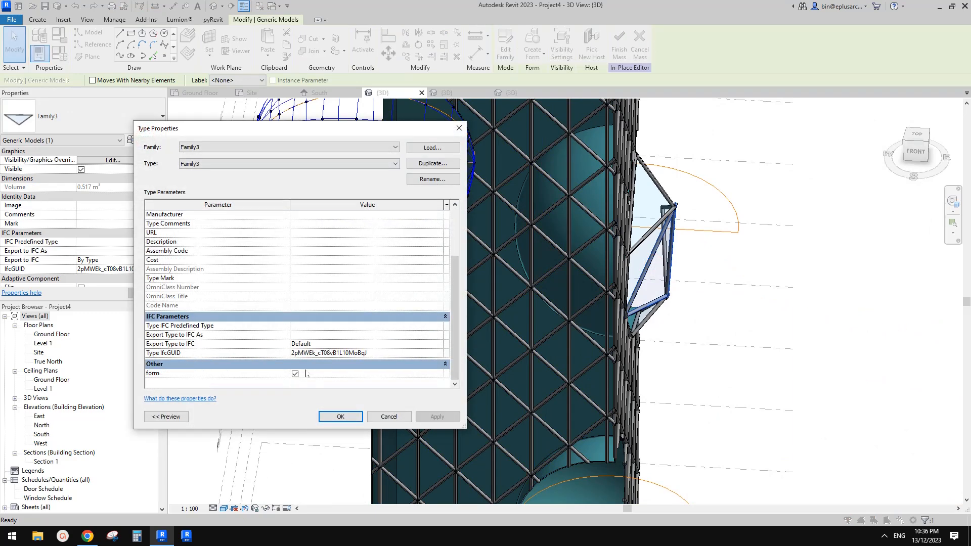
pyautogui.click(340, 417)
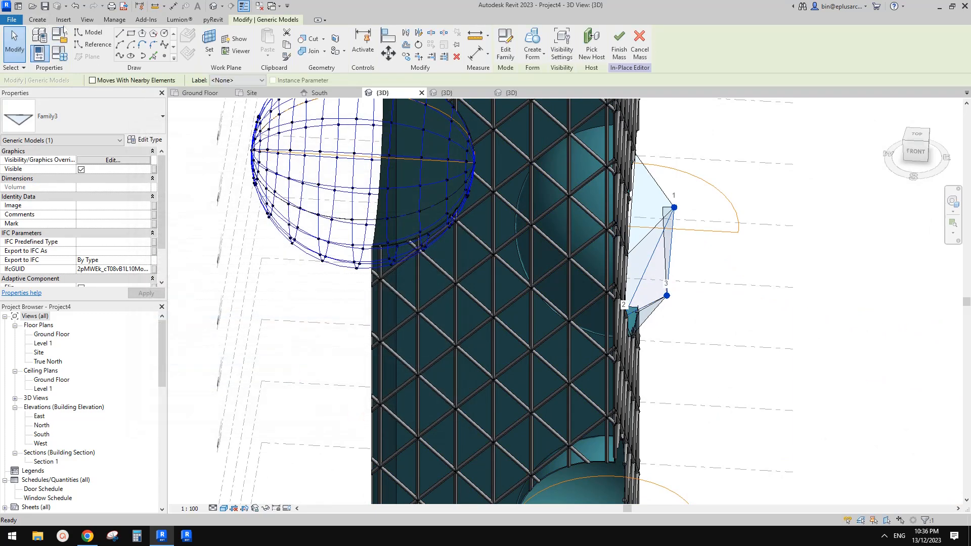
# Place adjoining Family3 triangular panels on the gridded sphere's nodes, starting along the opening's upper edge and sharing corner nodes.
pyautogui.click(45, 23)
pyautogui.click(283, 43)
pyautogui.scroll(4, 476, 246)
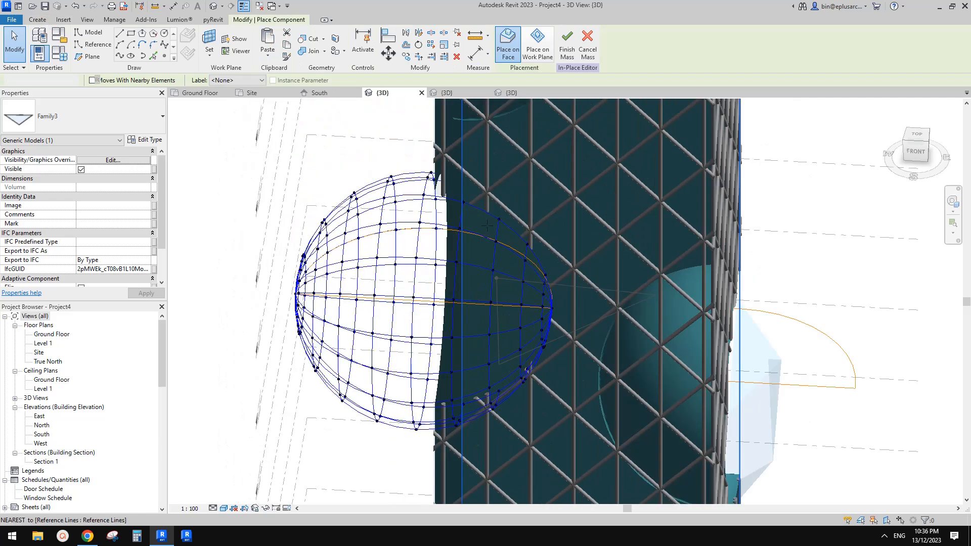
pyautogui.click(456, 203)
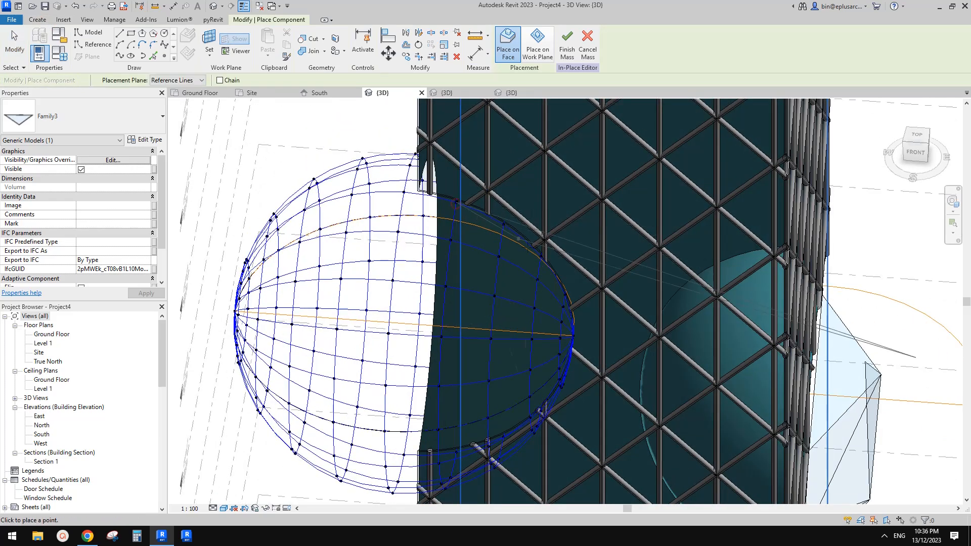
pyautogui.click(541, 257)
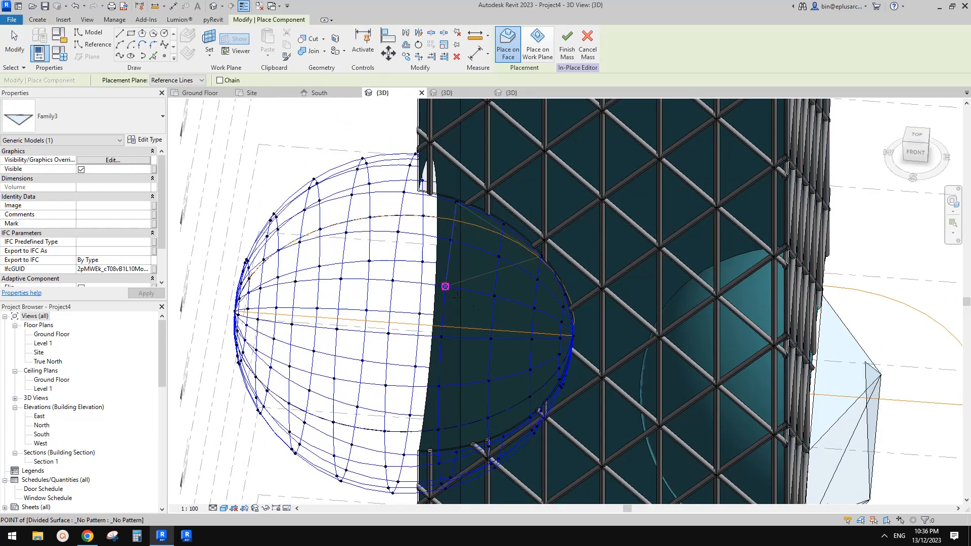
pyautogui.click(445, 286)
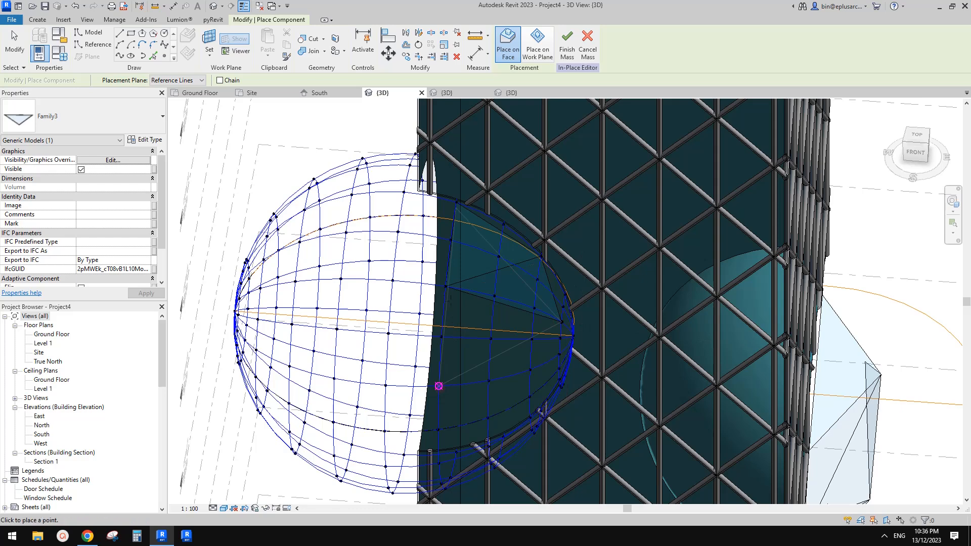
pyautogui.click(445, 286)
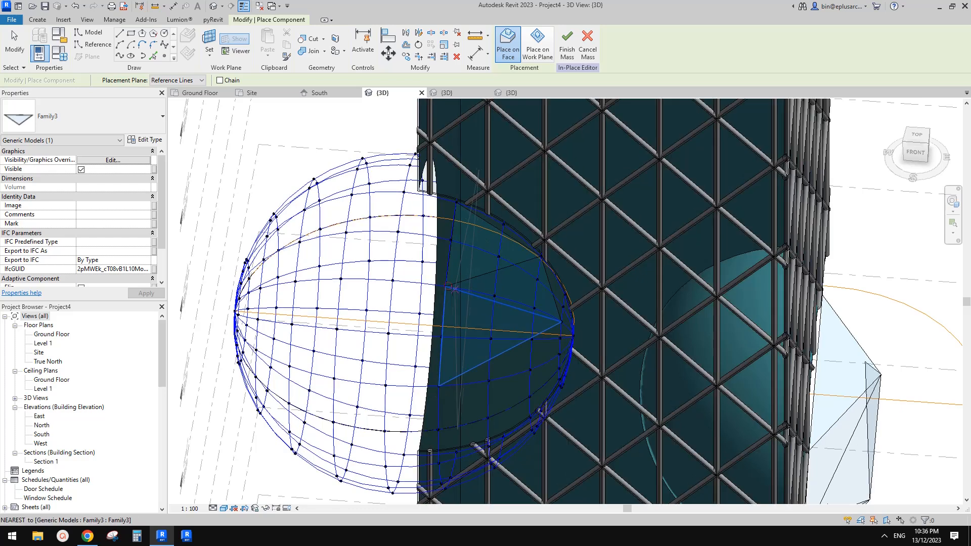
pyautogui.click(445, 287)
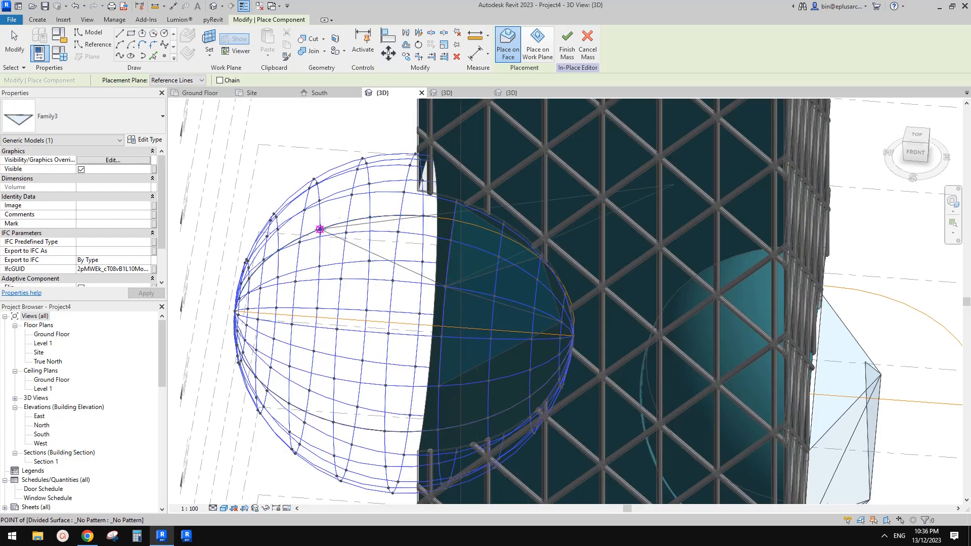
pyautogui.click(319, 229)
pyautogui.moveTo(490, 276)
pyautogui.keyDown('shift'); pyautogui.mouseDown(button='middle')
pyautogui.moveTo(637, 187)
pyautogui.moveTo(587, 249)
pyautogui.moveTo(521, 275)
pyautogui.moveTo(369, 252)
pyautogui.mouseUp(button='middle'); pyautogui.keyUp('shift')
pyautogui.press('Escape')
pyautogui.press('Escape')
# Rehost the second adaptive point of the panel on the sphere's outer upper part to the neighbouring divided-surface node.
pyautogui.click(313, 259)
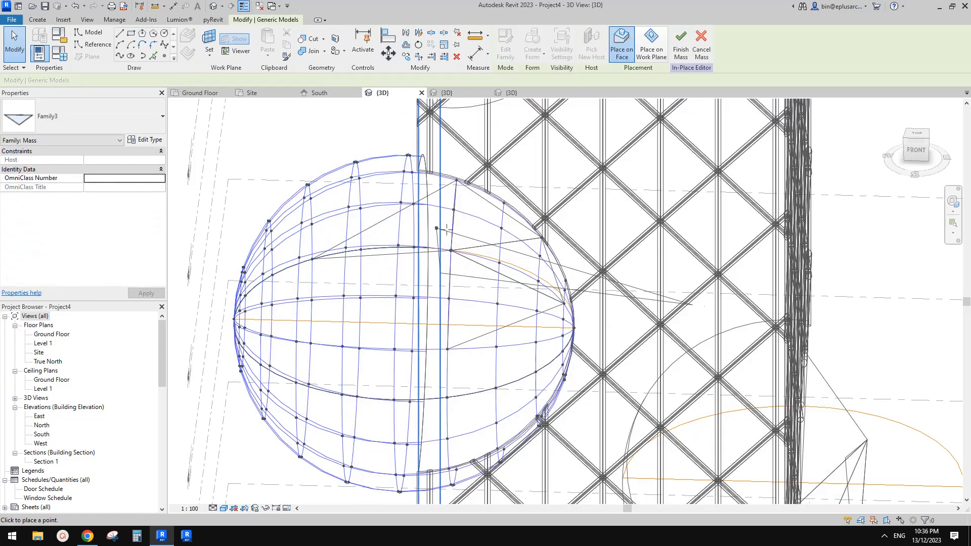
pyautogui.press('Escape')
pyautogui.press('Escape')
pyautogui.keyDown('shift'); pyautogui.moveTo(372, 219); pyautogui.dragTo(337, 263, button='middle'); pyautogui.keyUp('shift')
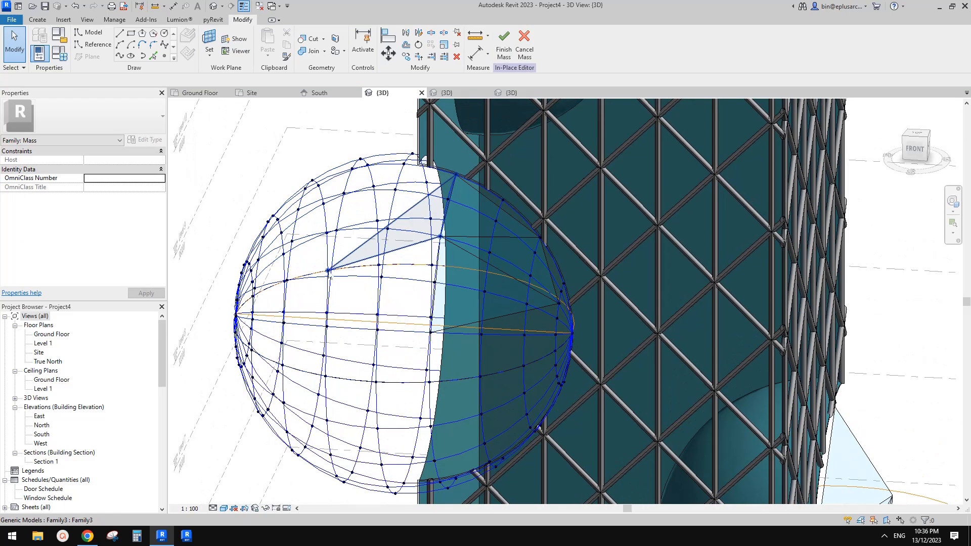
pyautogui.click(329, 273)
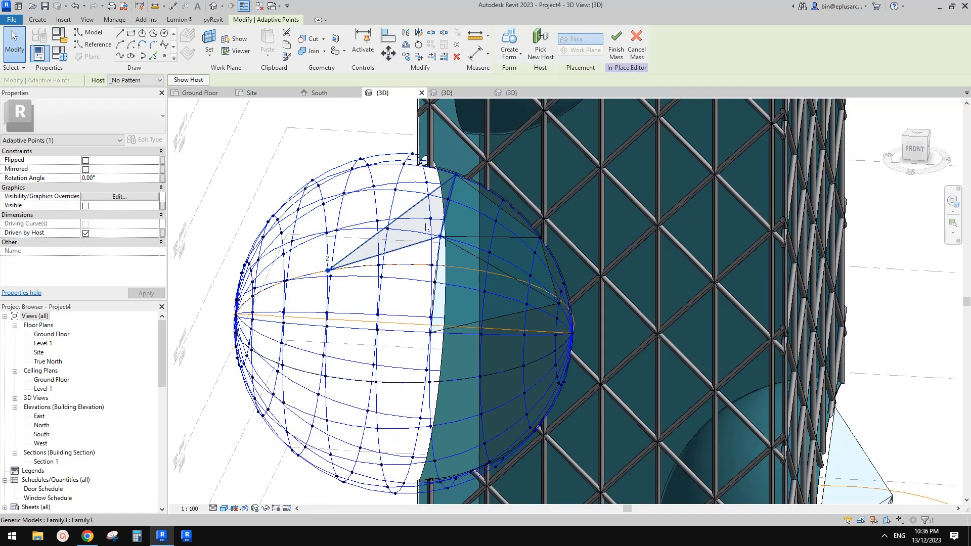
pyautogui.keyDown('shift'); pyautogui.moveTo(427, 228); pyautogui.dragTo(481, 167, button='middle'); pyautogui.keyUp('shift')
pyautogui.press('Escape')
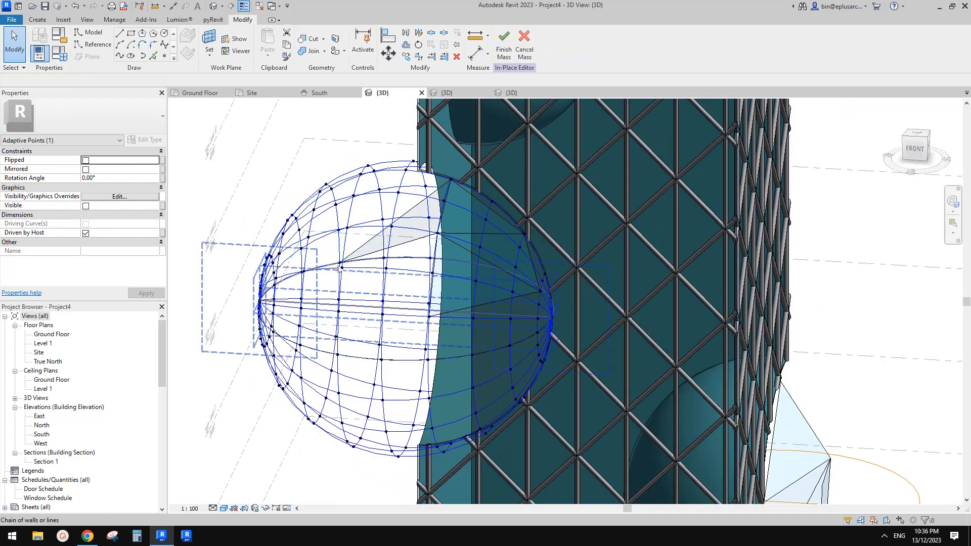
pyautogui.keyDown('shift'); pyautogui.moveTo(372, 277); pyautogui.dragTo(325, 265, button='middle'); pyautogui.keyUp('shift')
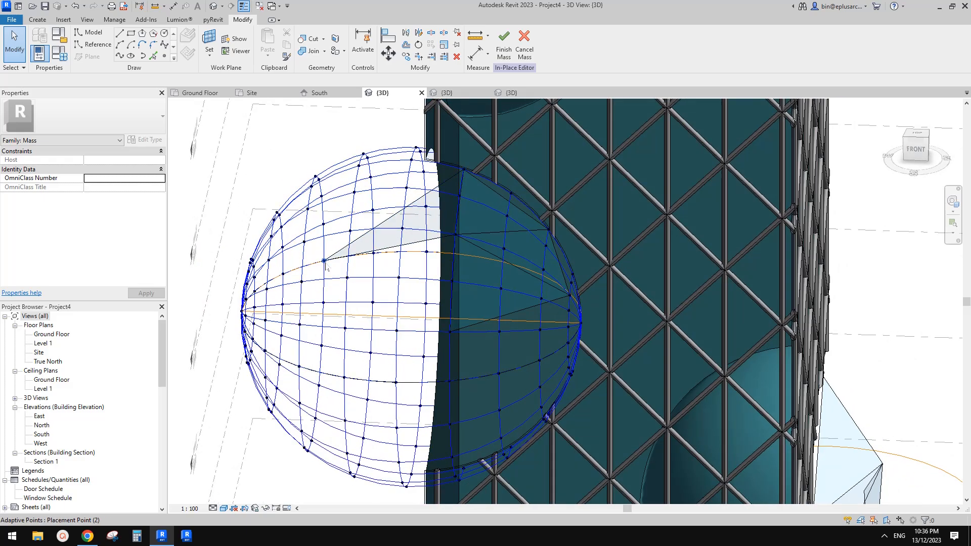
pyautogui.click(324, 262)
pyautogui.click(549, 53)
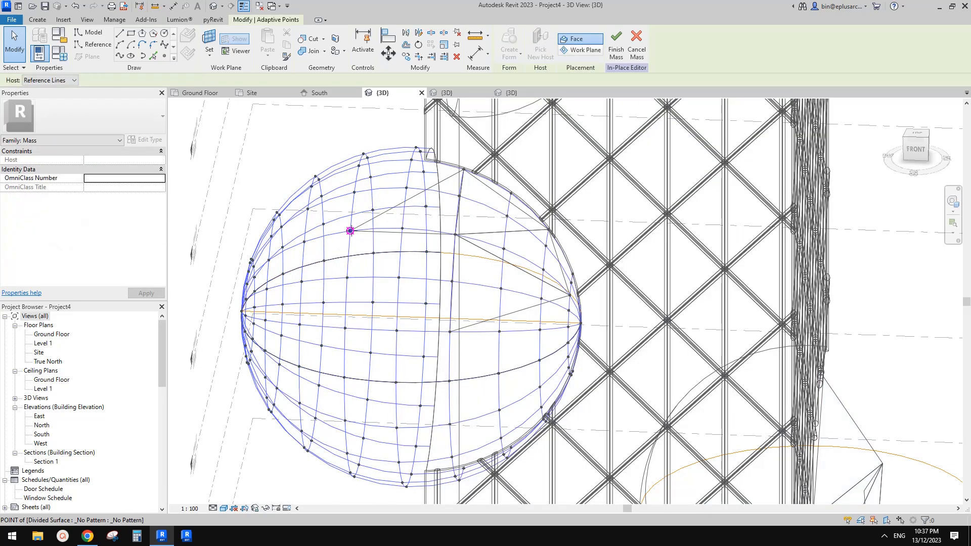
pyautogui.click(351, 231)
# Place more Family3 triangular panels down the front of the sphere, reusing the corner nodes of the panels above.
pyautogui.keyDown('shift'); pyautogui.moveTo(448, 246); pyautogui.dragTo(466, 137, button='middle'); pyautogui.keyUp('shift')
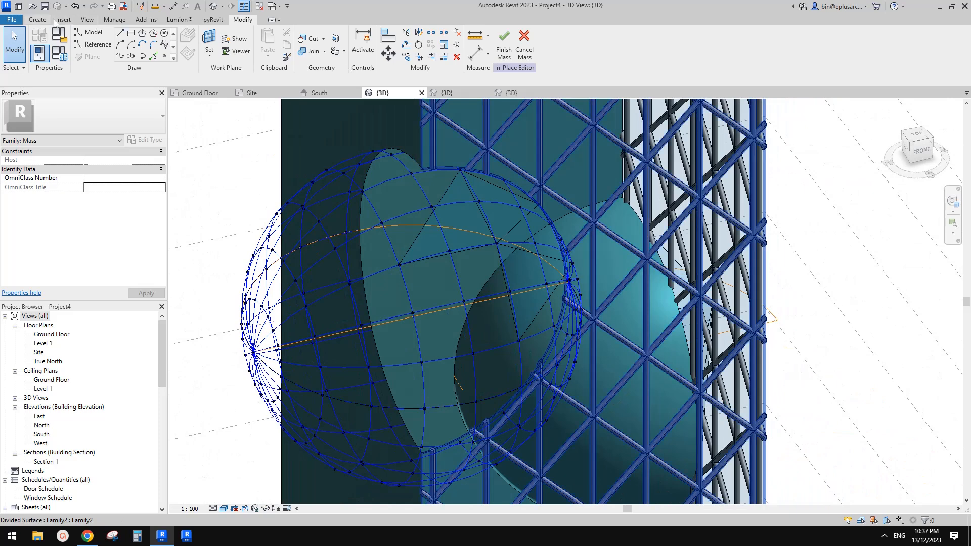
pyautogui.click(37, 19)
pyautogui.click(273, 43)
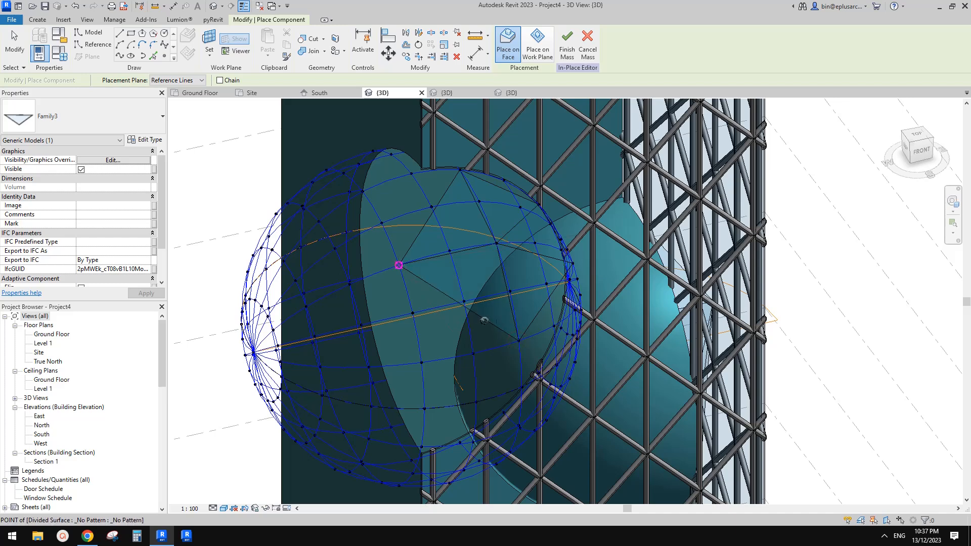
pyautogui.click(519, 340)
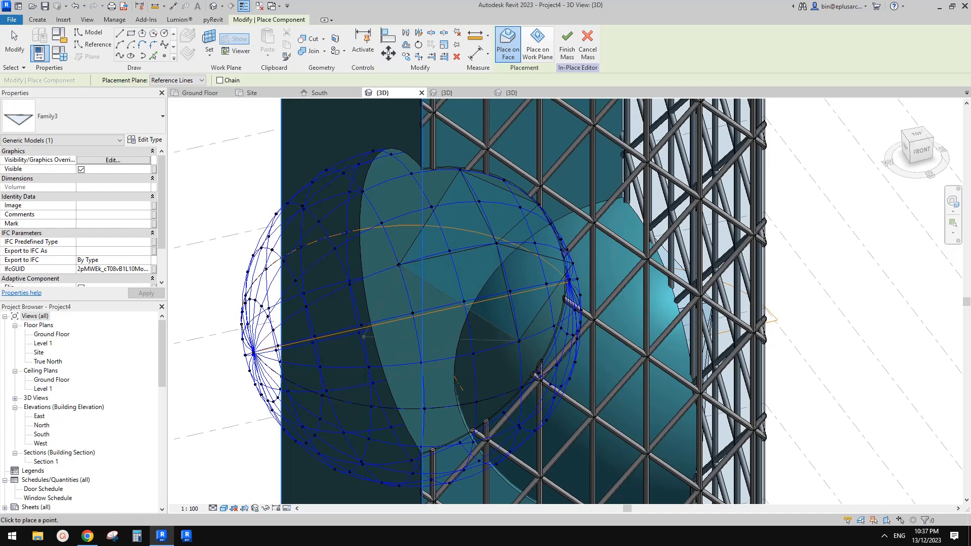
pyautogui.keyDown('shift'); pyautogui.moveTo(404, 268); pyautogui.dragTo(380, 346, button='middle'); pyautogui.keyUp('shift')
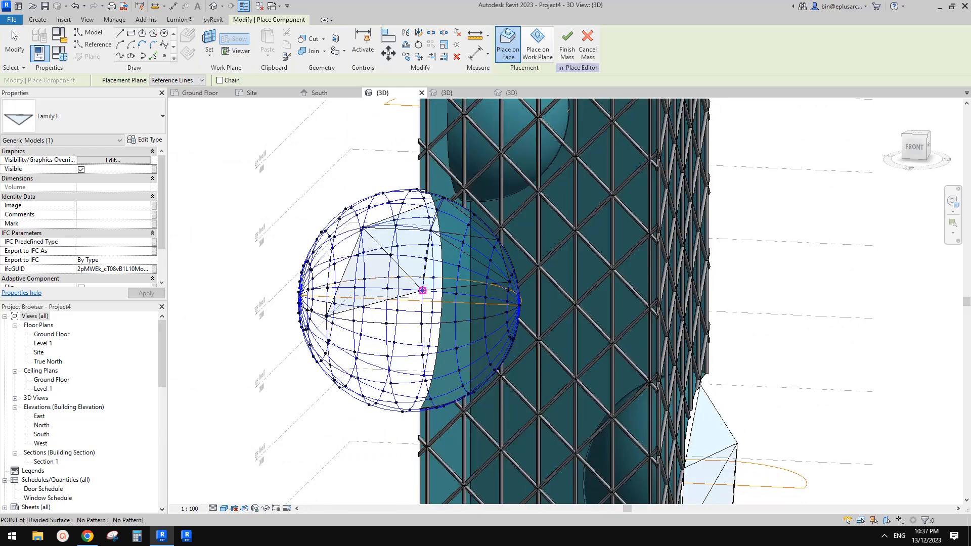
pyautogui.click(391, 383)
pyautogui.click(423, 290)
# Continue the Family3 panels around the outer side of the sphere on its nodes and end the placement.
pyautogui.keyDown('shift'); pyautogui.moveTo(487, 353); pyautogui.dragTo(424, 360, button='middle'); pyautogui.keyUp('shift')
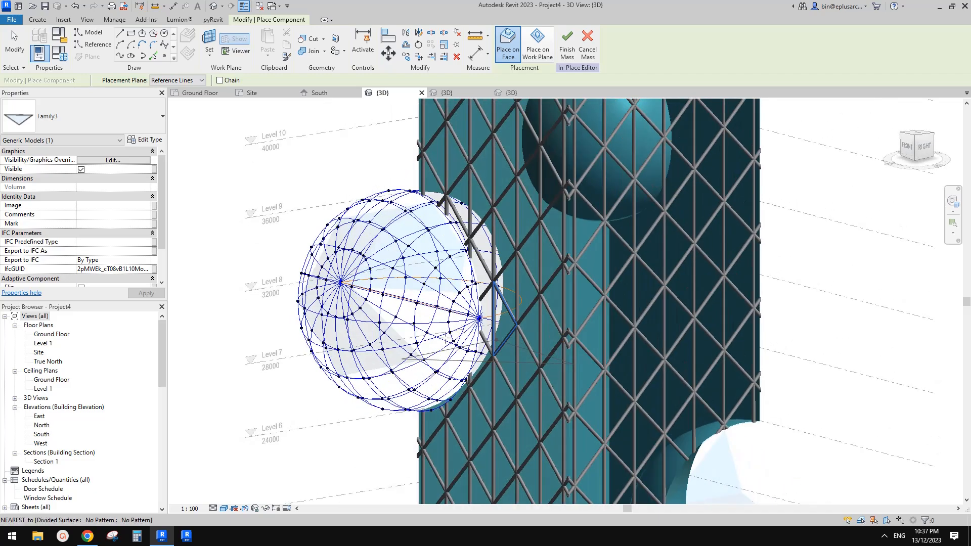
pyautogui.click(424, 360)
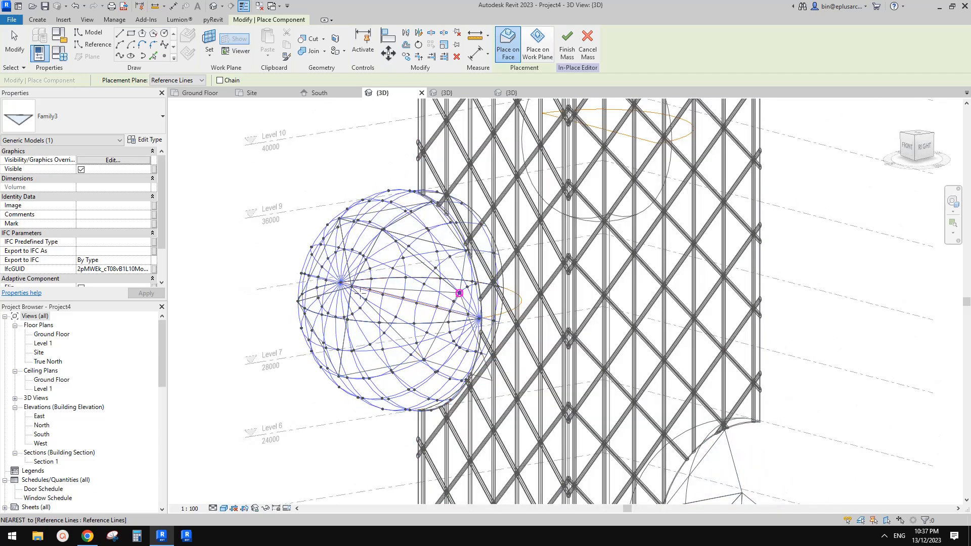
pyautogui.click(352, 287)
pyautogui.scroll(-1, 409, 300)
pyautogui.moveTo(420, 303)
pyautogui.keyDown('shift'); pyautogui.mouseDown(button='middle')
pyautogui.moveTo(534, 313)
pyautogui.moveTo(511, 288)
pyautogui.moveTo(579, 285)
pyautogui.moveTo(468, 319)
pyautogui.mouseUp(button='middle'); pyautogui.keyUp('shift')
pyautogui.press('Escape')
pyautogui.scroll(3, 502, 298)
pyautogui.scroll(-2, 468, 317)
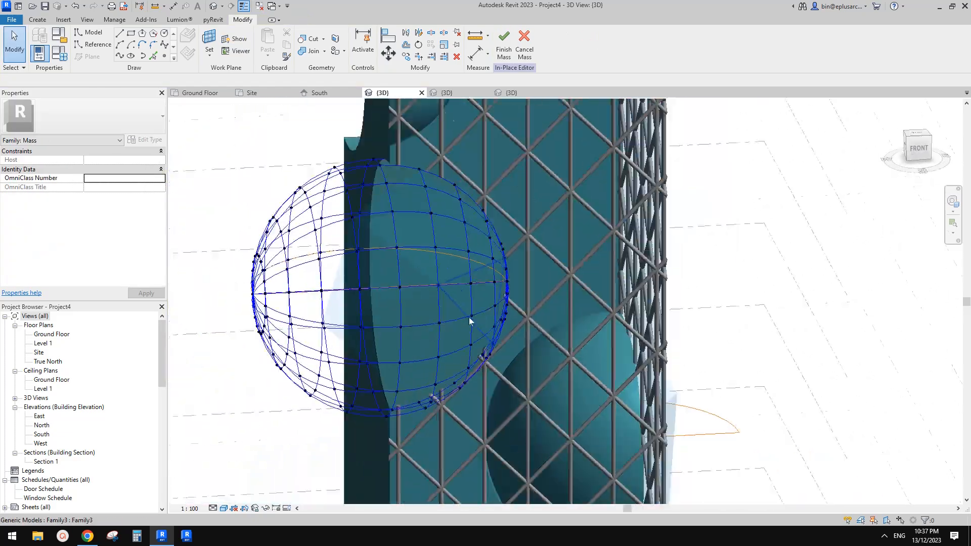
# Turn on the form type parameter of Family3 to show the frames of the triangular panels.
pyautogui.click(416, 282)
pyautogui.click(147, 139)
pyautogui.scroll(-2, 314, 358)
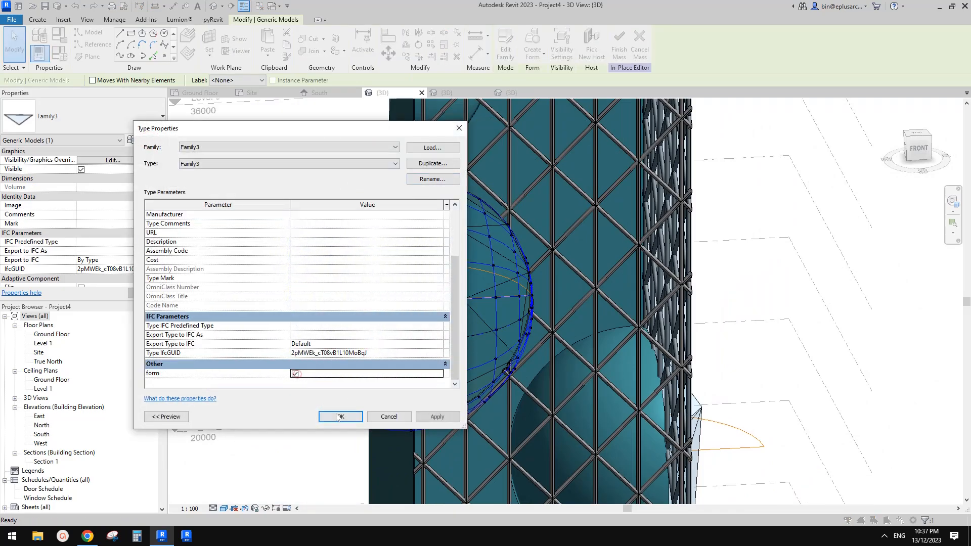
pyautogui.press('Escape')
pyautogui.scroll(-2, 678, 299)
# Examine the framed panels and the divided sphere surface around the opening from several sides.
pyautogui.keyDown('shift'); pyautogui.moveTo(679, 299); pyautogui.dragTo(469, 242, button='middle'); pyautogui.keyUp('shift')
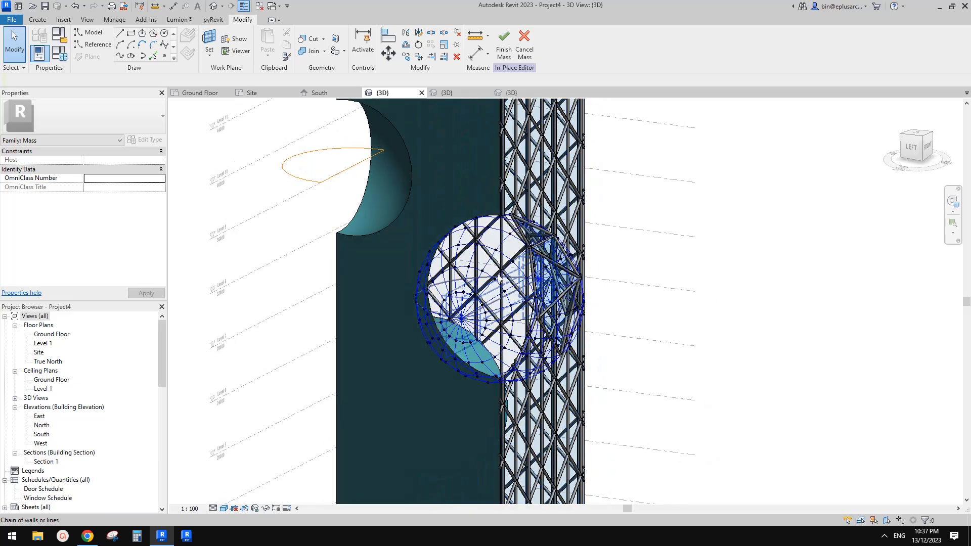
pyautogui.moveTo(500, 280)
pyautogui.keyDown('shift'); pyautogui.mouseDown(button='middle')
pyautogui.moveTo(396, 241)
pyautogui.moveTo(481, 286)
pyautogui.moveTo(488, 280)
pyautogui.mouseUp(button='middle'); pyautogui.keyUp('shift')
pyautogui.click(474, 269)
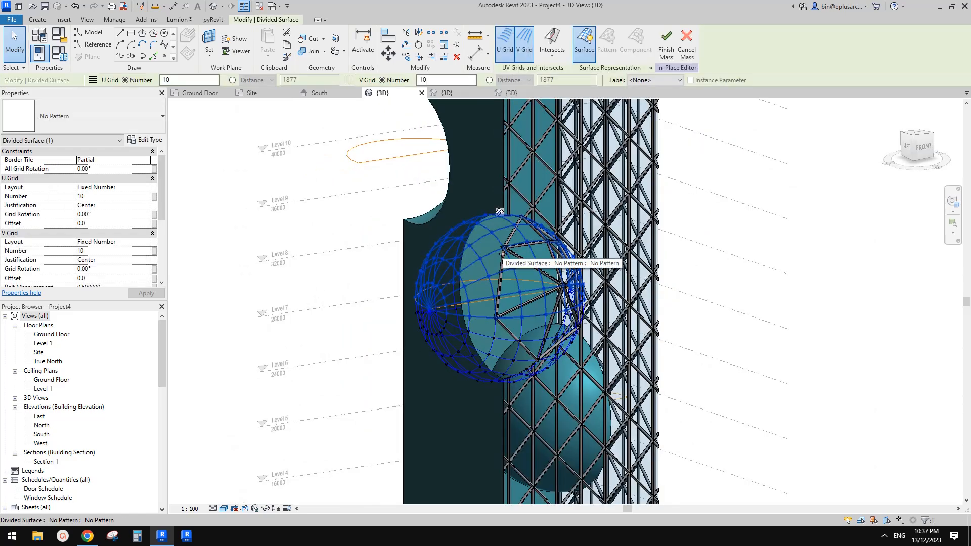
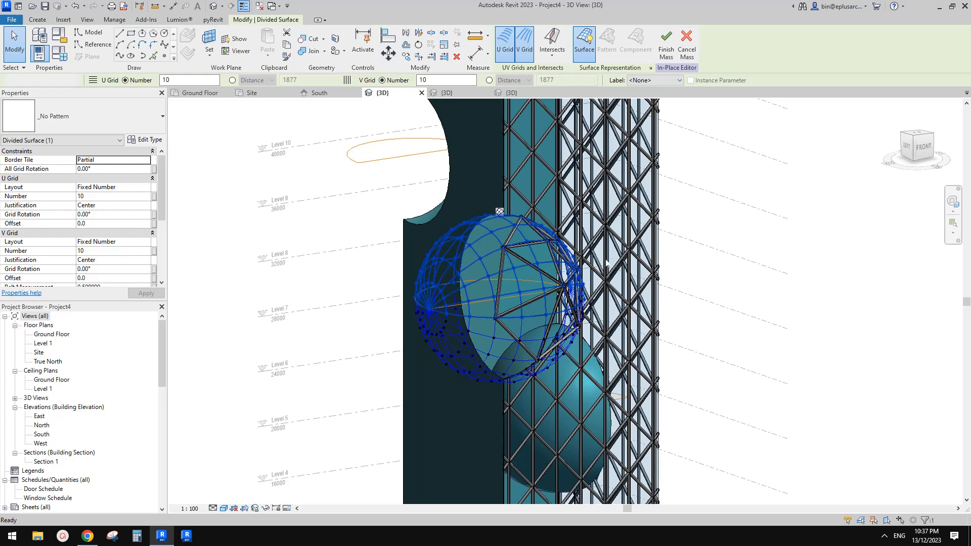
pyautogui.press('Escape')
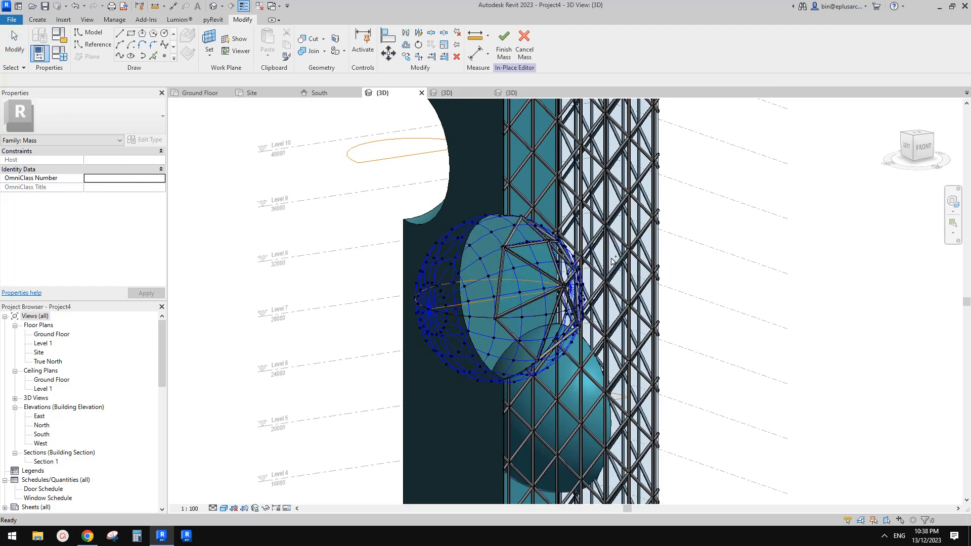
pyautogui.keyDown('shift'); pyautogui.moveTo(551, 275); pyautogui.dragTo(302, 202, button='middle'); pyautogui.keyUp('shift')
pyautogui.keyDown('shift'); pyautogui.moveTo(465, 266); pyautogui.dragTo(459, 260, button='middle'); pyautogui.keyUp('shift')
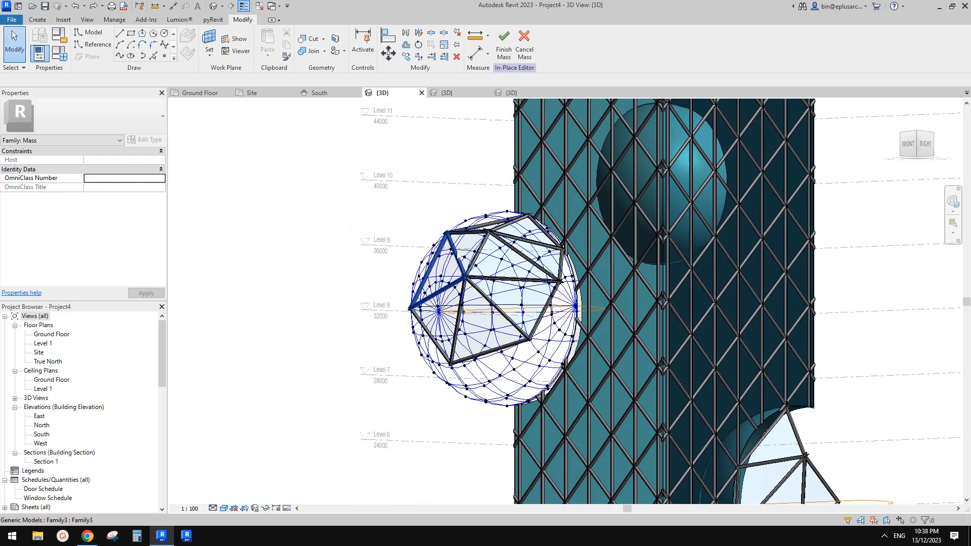
pyautogui.keyDown('shift'); pyautogui.moveTo(453, 213); pyautogui.dragTo(403, 253, button='middle'); pyautogui.keyUp('shift')
pyautogui.click(478, 241)
pyautogui.click(417, 250)
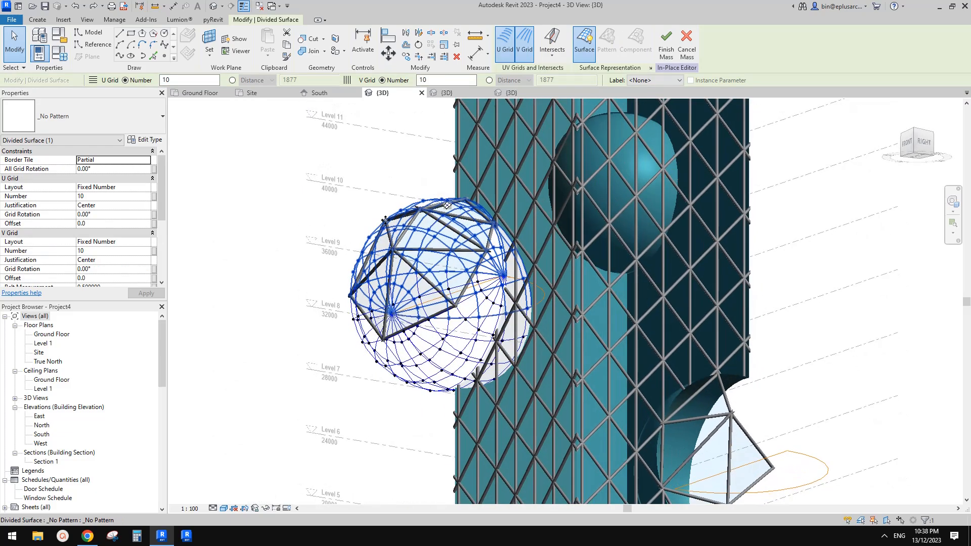
pyautogui.click(282, 200)
# Try to copy all the sphere's triangular panels to the clipboard, filtering the reference lines out of the selection.
pyautogui.moveTo(297, 209); pyautogui.dragTo(502, 349)
pyautogui.click(565, 48)
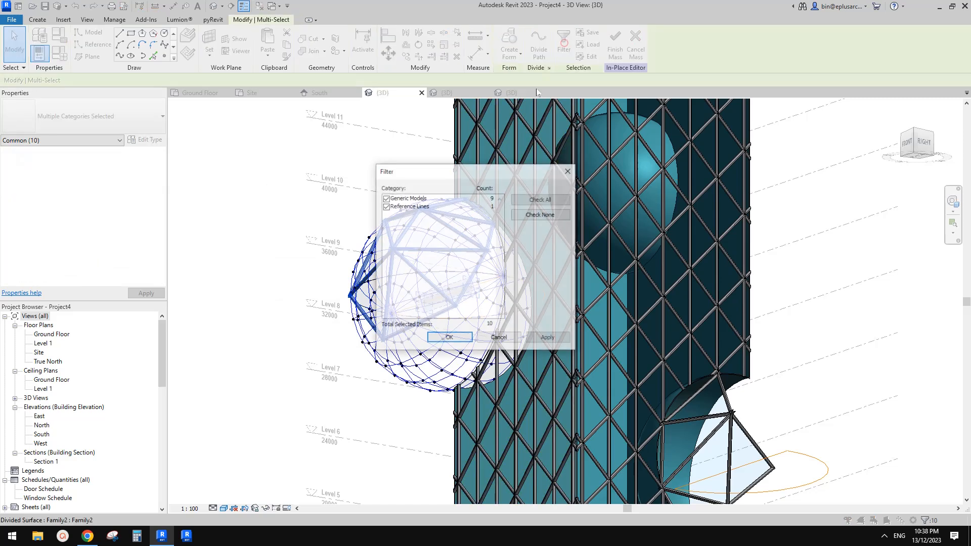
pyautogui.click(386, 206)
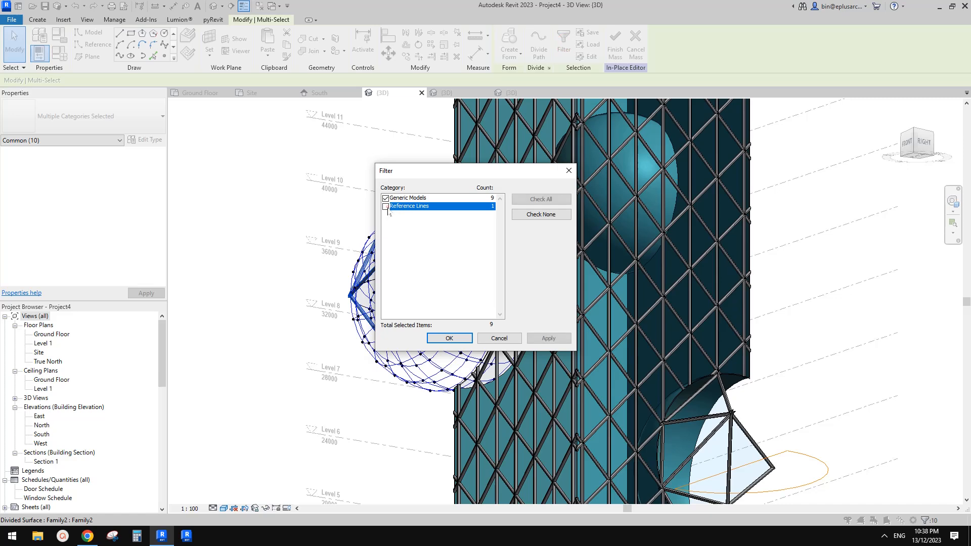
pyautogui.click(450, 338)
pyautogui.hotkey('ctrl', 'c')
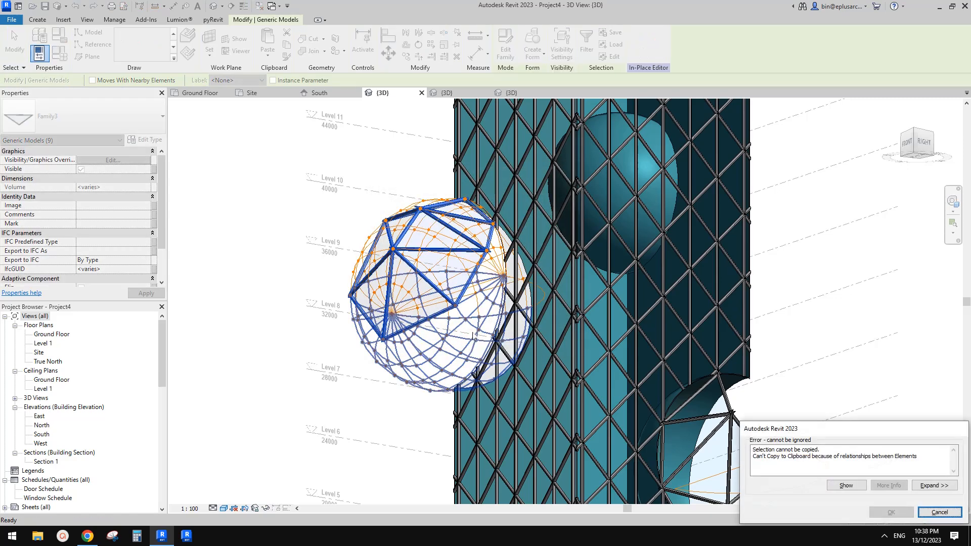
pyautogui.click(954, 516)
# Try to copy a single triangular panel from the sphere's outer side to the clipboard.
pyautogui.scroll(1, 407, 253)
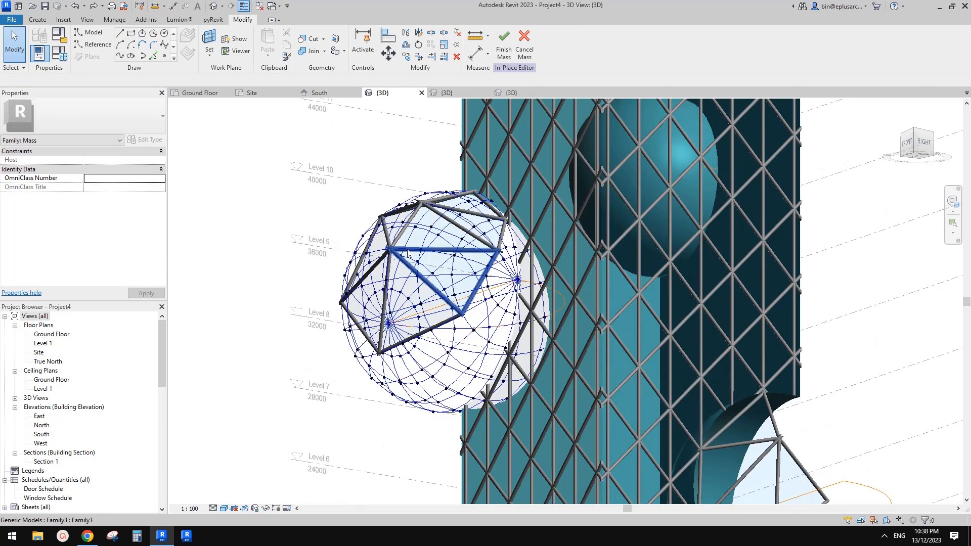
pyautogui.click(406, 247)
pyautogui.click(365, 367)
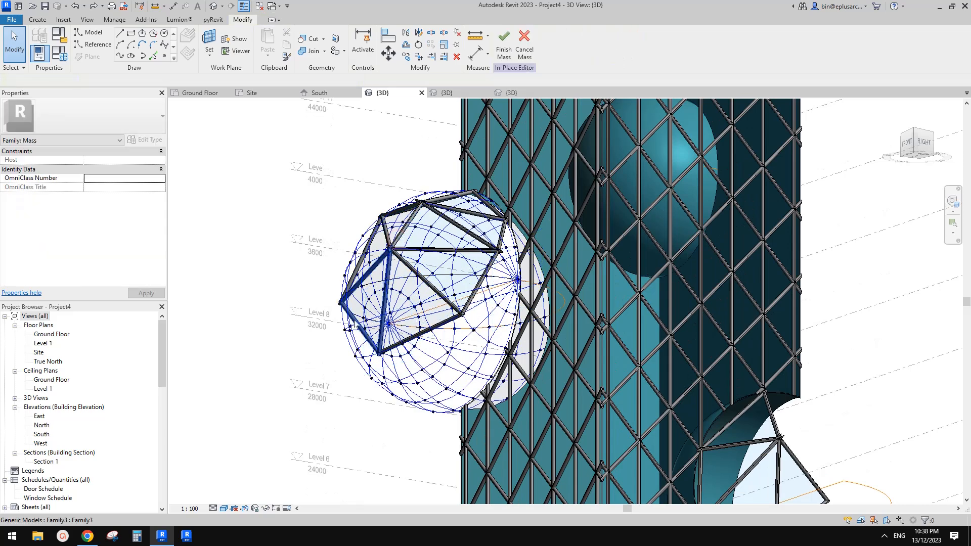
pyautogui.click(355, 326)
pyautogui.moveTo(412, 292); pyautogui.dragTo(425, 292, button='middle')
pyautogui.hotkey('ctrl', 'c')
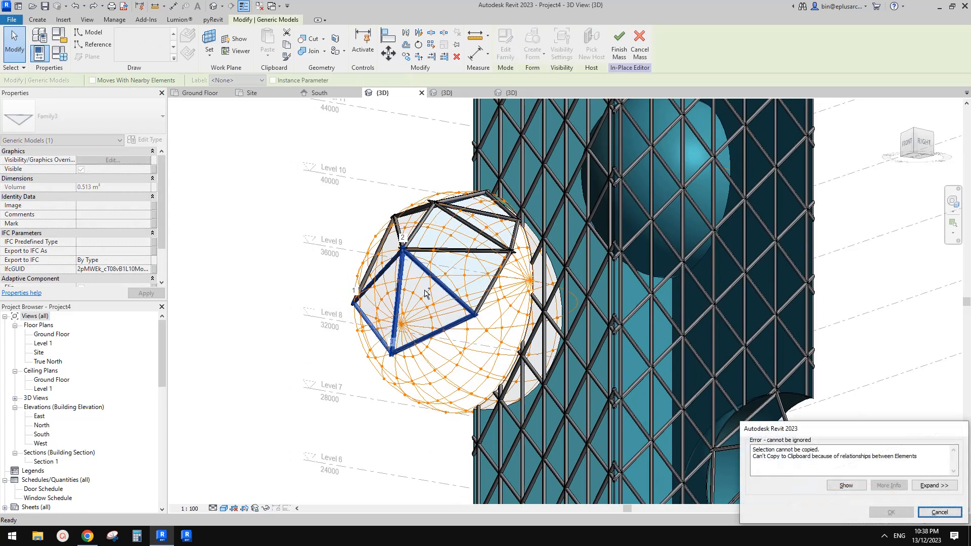
pyautogui.press('Escape')
pyautogui.press('Escape')
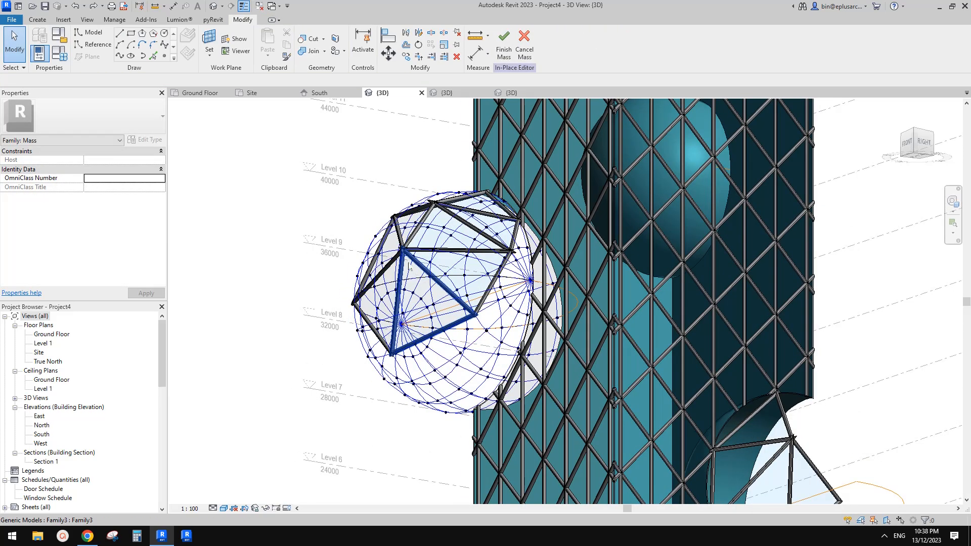
# Inspect a triangular panel on the sphere's outer side and the divided surface it sits on.
pyautogui.scroll(3, 440, 324)
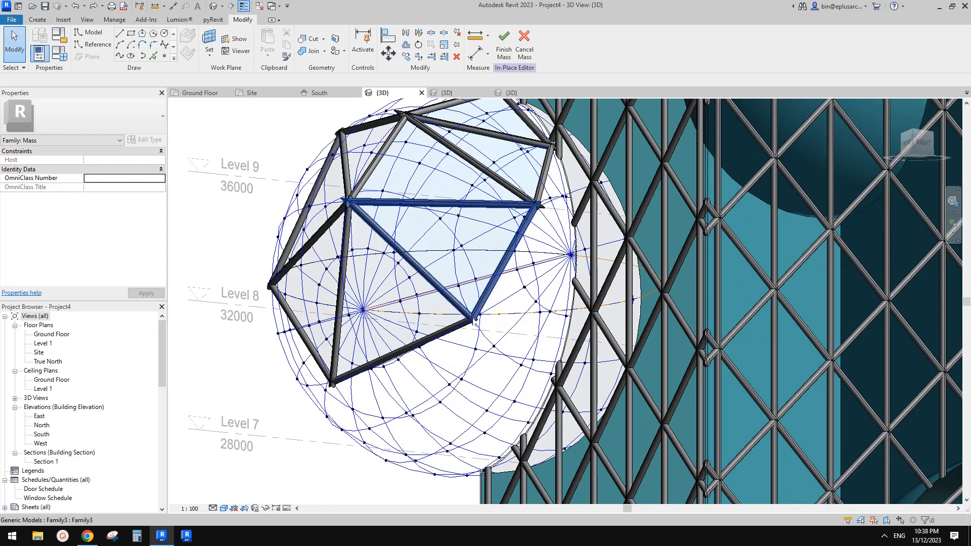
pyautogui.click(474, 320)
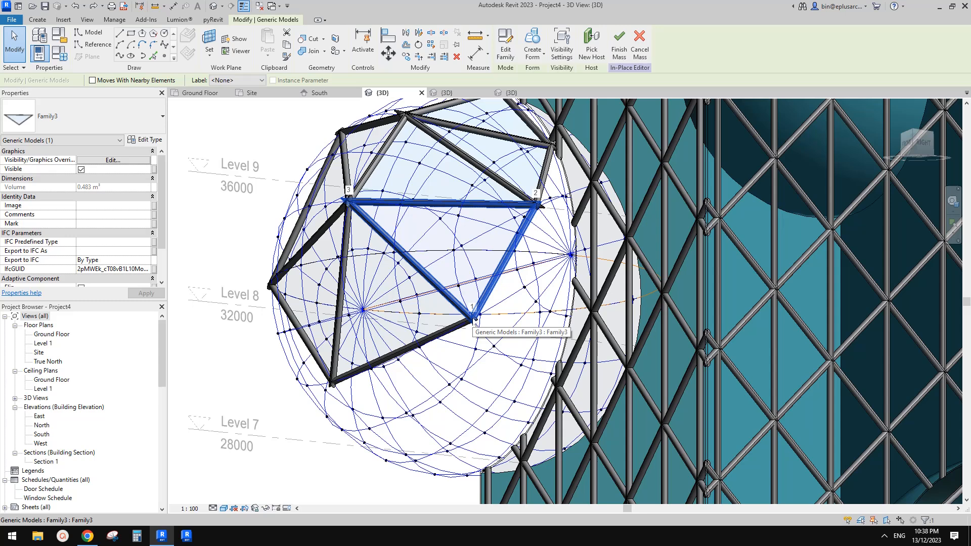
pyautogui.scroll(-2, 475, 319)
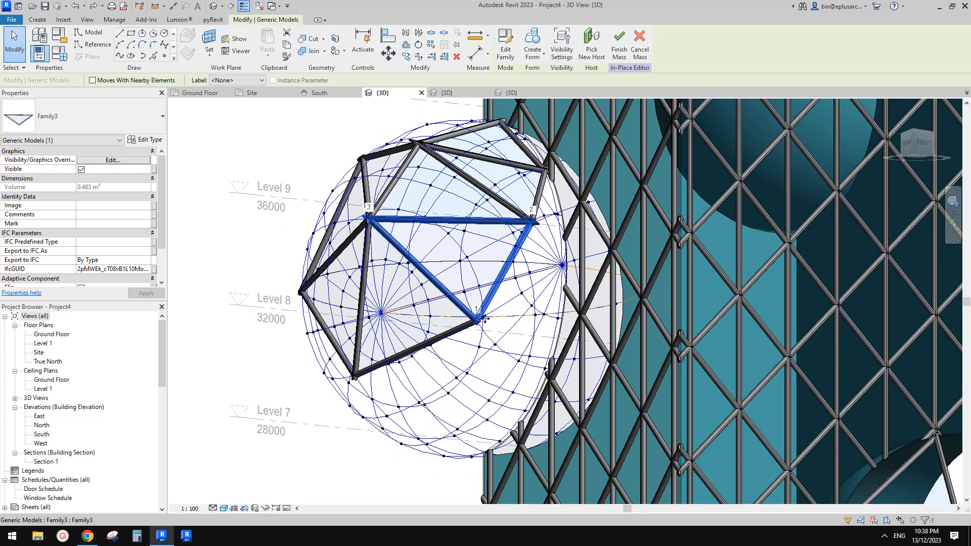
pyautogui.click(519, 303)
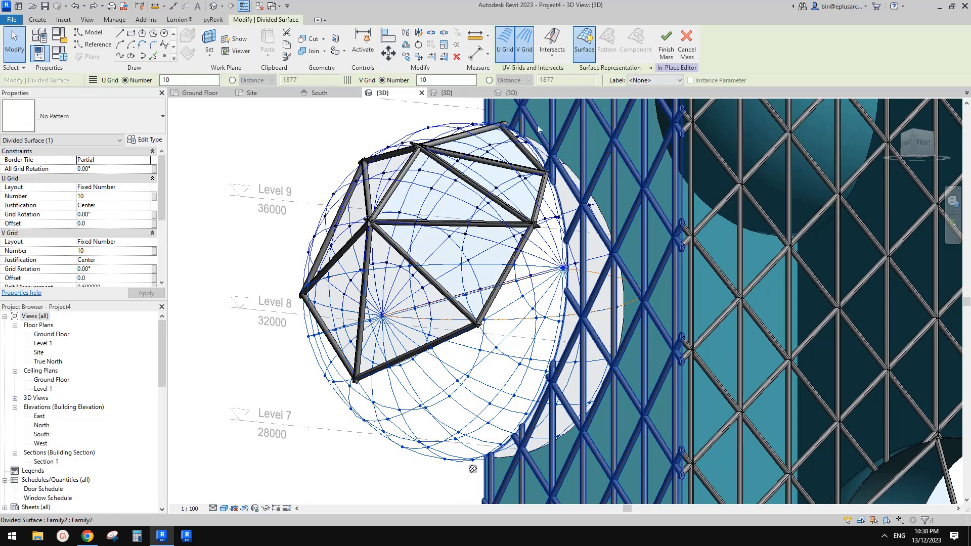
pyautogui.press('Escape')
pyautogui.scroll(-3, 552, 136)
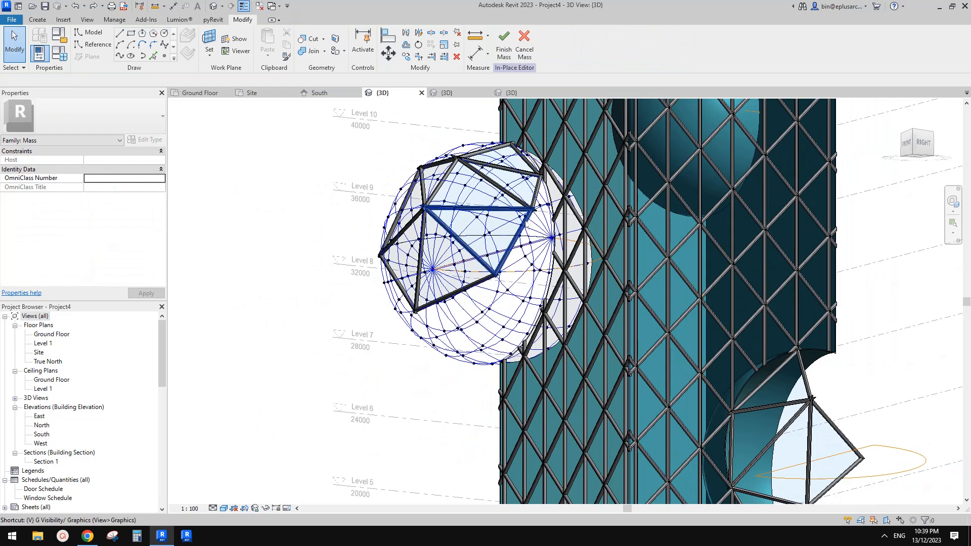
# Hide the Gridlines and Nodes subcategories of the Mass category in the 3D view's visibility settings.
pyautogui.press('v')
pyautogui.press('g')
pyautogui.click(504, 303)
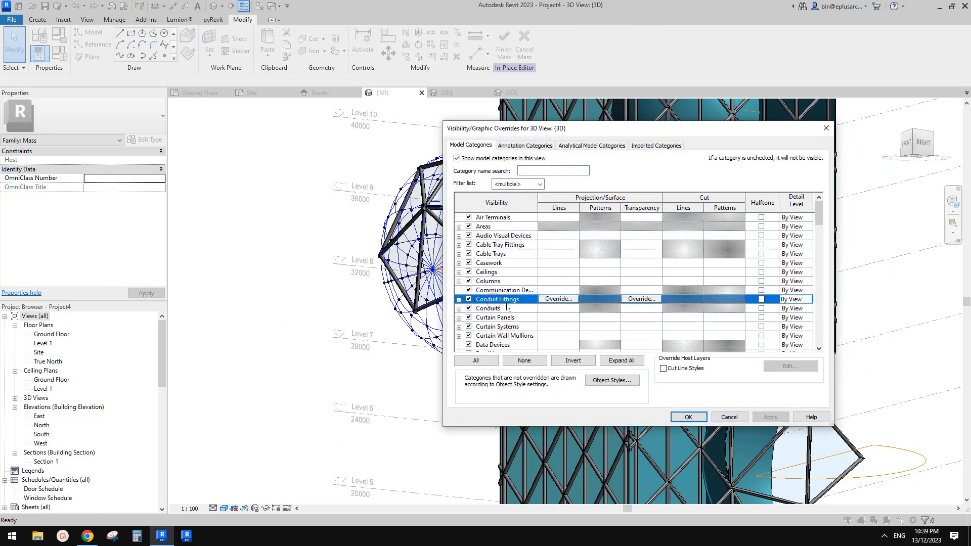
pyautogui.press('m')
pyautogui.scroll(-1, 504, 308)
pyautogui.click(459, 319)
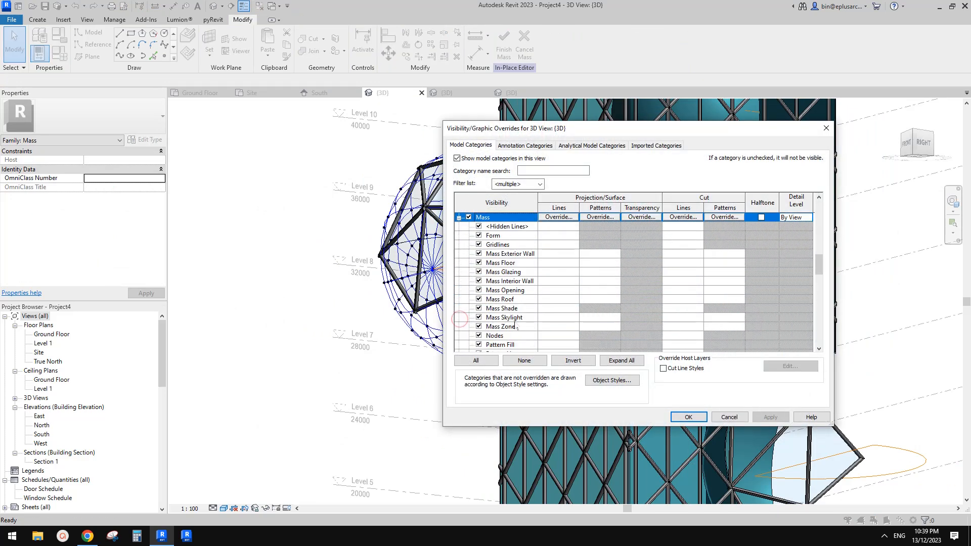
pyautogui.click(479, 245)
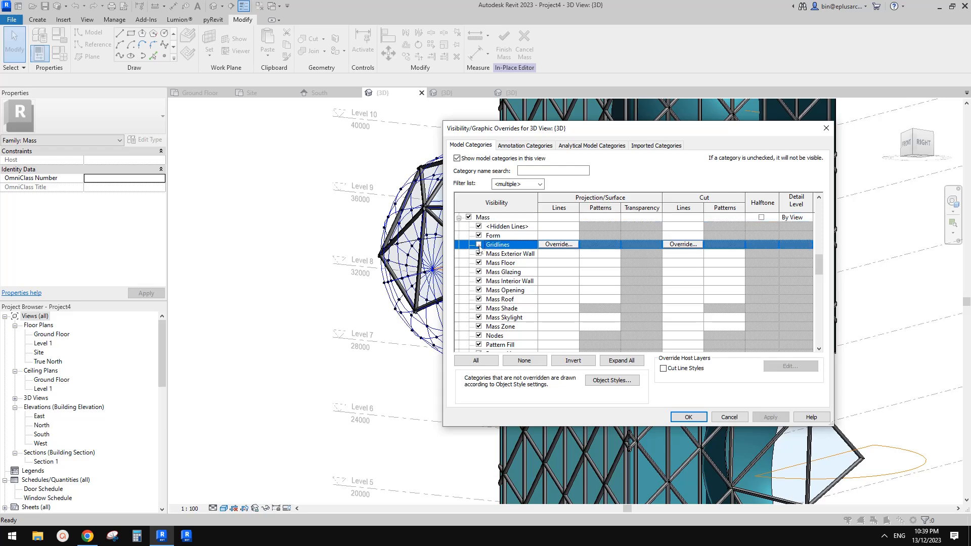
pyautogui.click(479, 345)
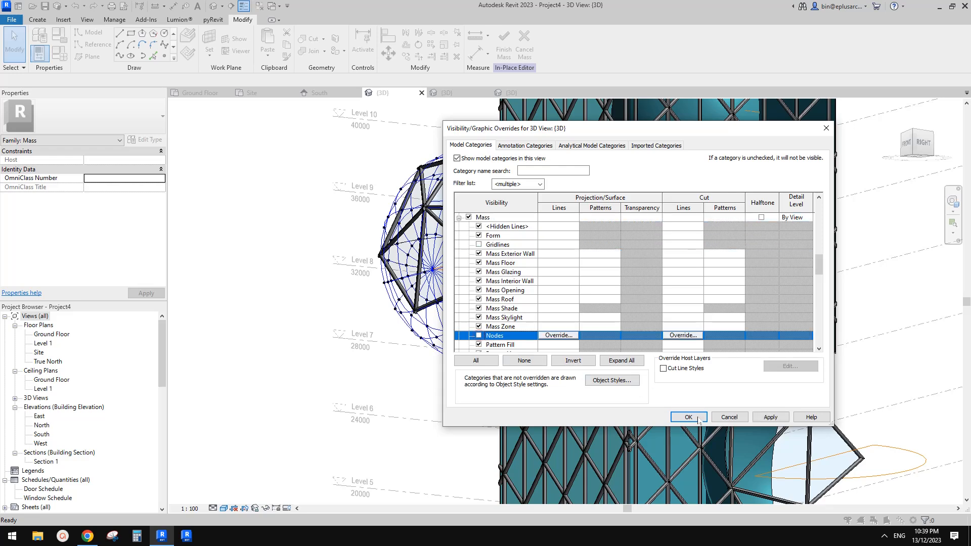
pyautogui.click(691, 418)
# Finish the in-place mass and switch off the Show Mass Form and Floors display so the view's own visibility settings apply.
pyautogui.keyDown('shift'); pyautogui.moveTo(520, 246); pyautogui.dragTo(561, 375, button='middle'); pyautogui.keyUp('shift')
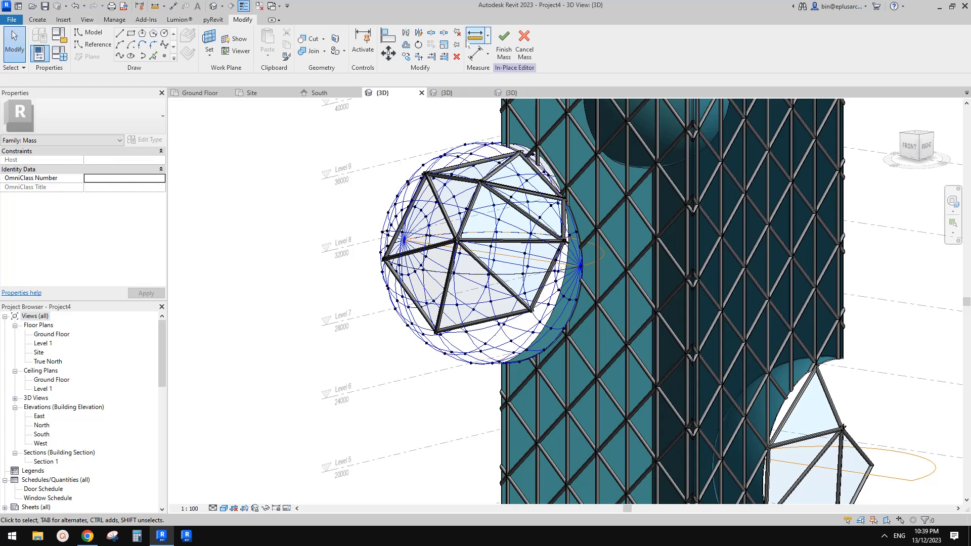
pyautogui.click(504, 51)
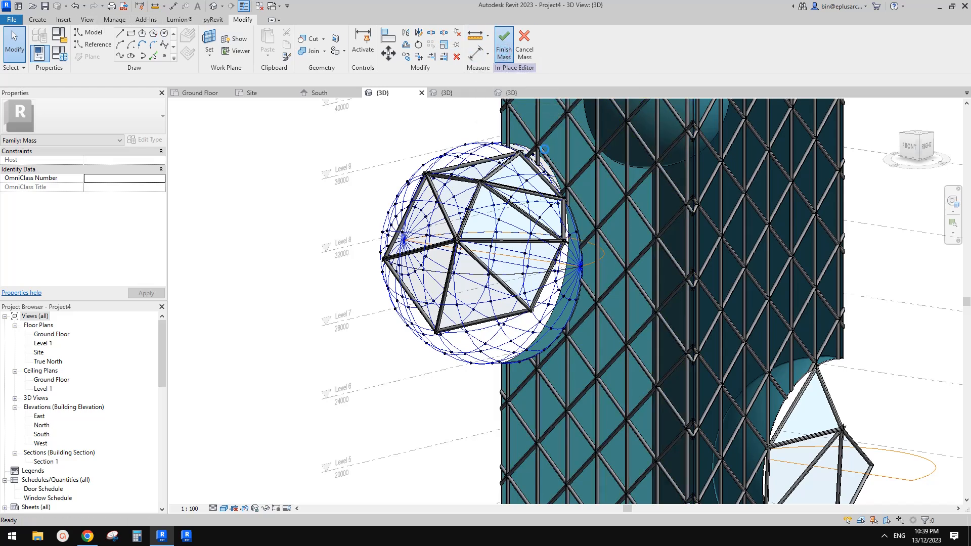
pyautogui.moveTo(523, 195); pyautogui.dragTo(527, 234, button='middle')
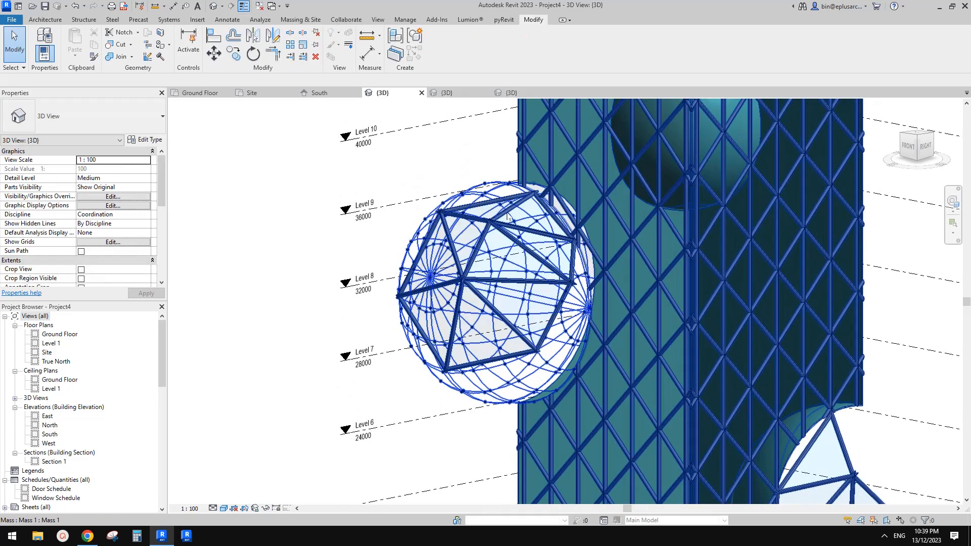
pyautogui.click(301, 19)
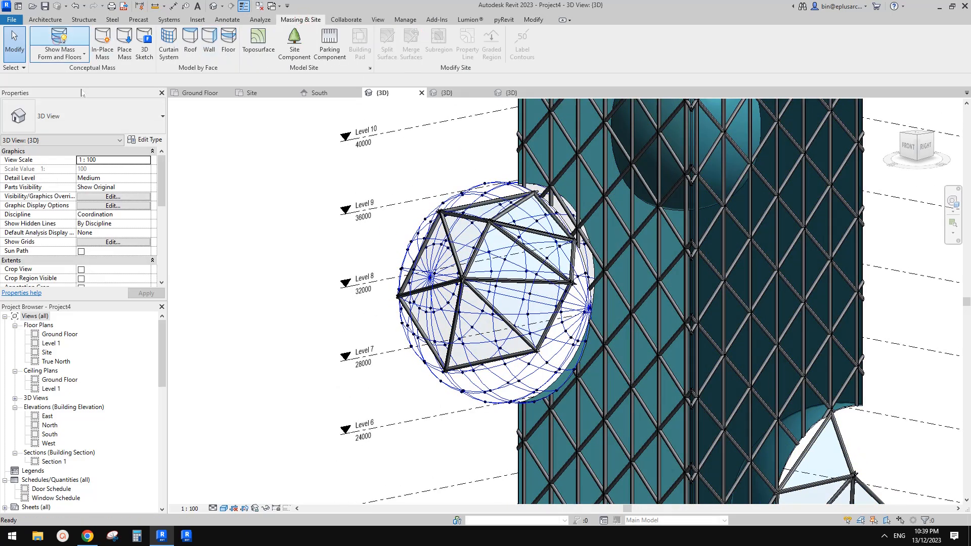
pyautogui.click(185, 154)
# Reopen the tower mass for in-place editing.
pyautogui.keyDown('shift'); pyautogui.moveTo(332, 169); pyautogui.dragTo(468, 245, button='middle'); pyautogui.keyUp('shift')
pyautogui.click(497, 242)
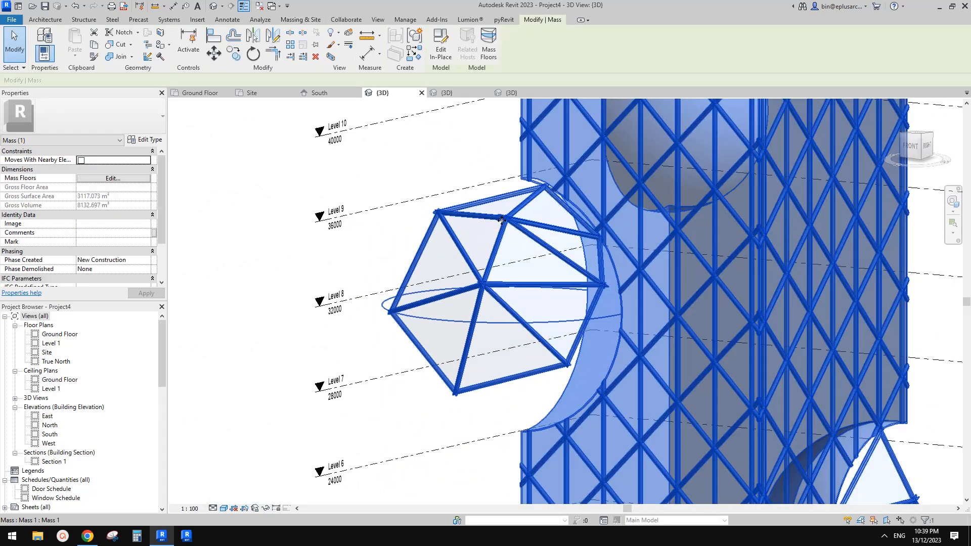
pyautogui.press('Escape')
pyautogui.click(461, 216)
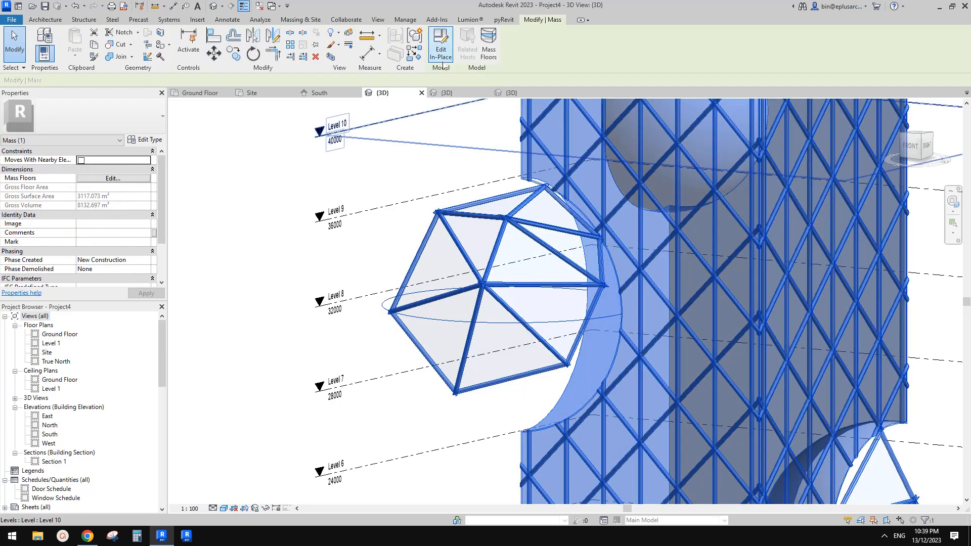
pyautogui.click(441, 53)
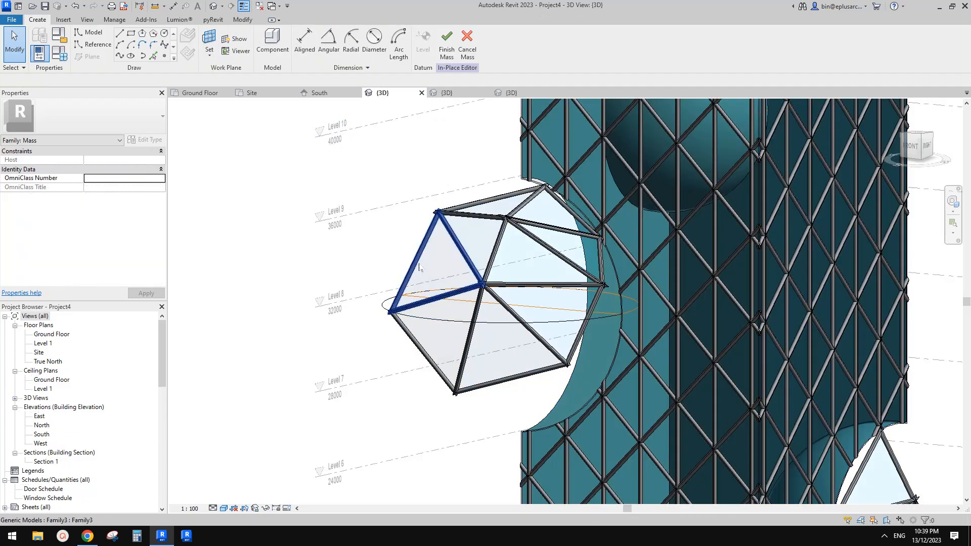
# Temporarily isolate the outermost triangular panel just above Level 8 on the sphere.
pyautogui.scroll(2, 448, 214)
pyautogui.click(447, 214)
pyautogui.moveTo(433, 247); pyautogui.dragTo(452, 260, button='middle')
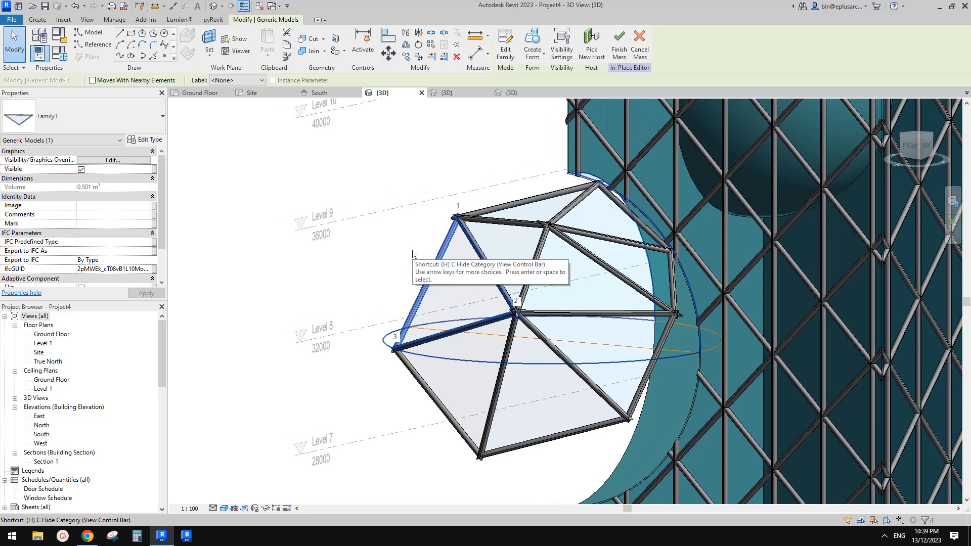
pyautogui.press('i')
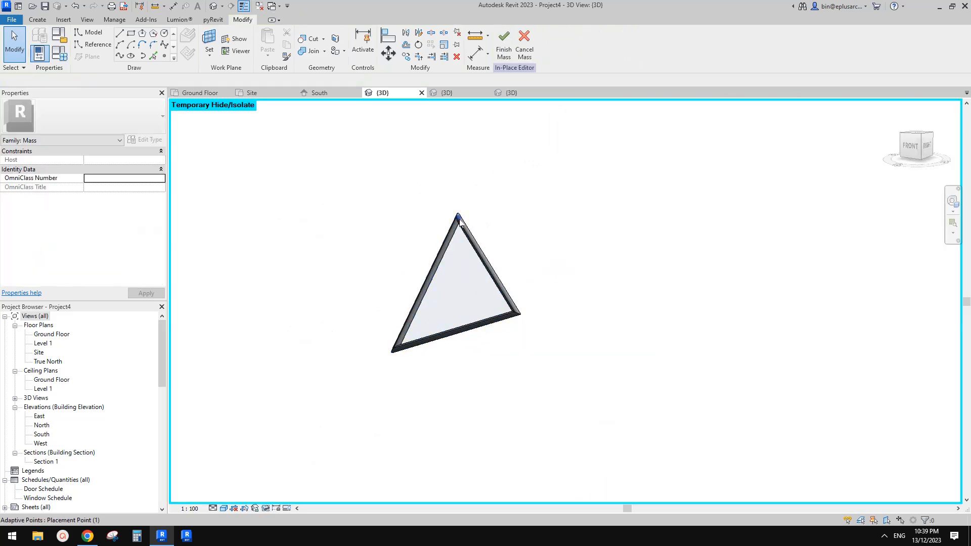
# Set the host of all three placement points of the isolated triangular panel to <not associated>.
pyautogui.click(459, 220)
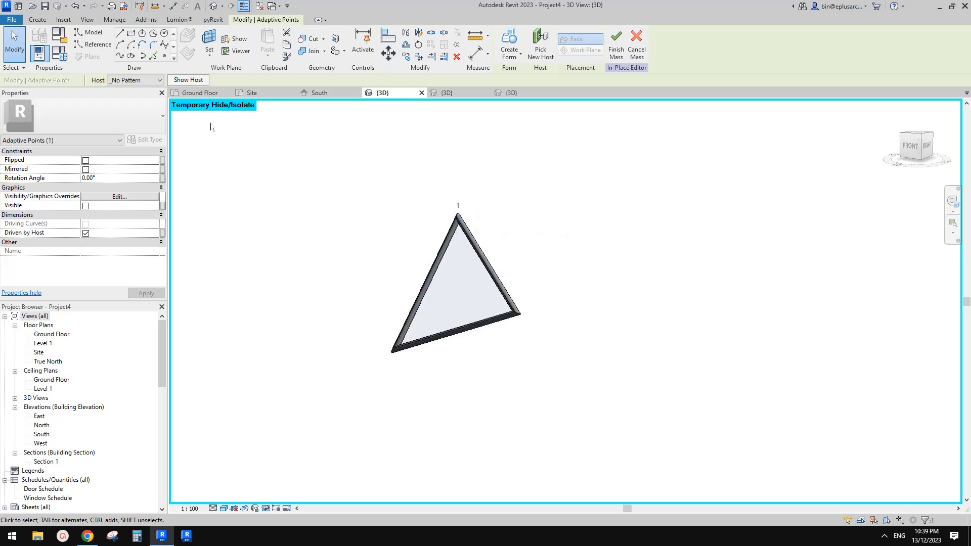
pyautogui.click(147, 81)
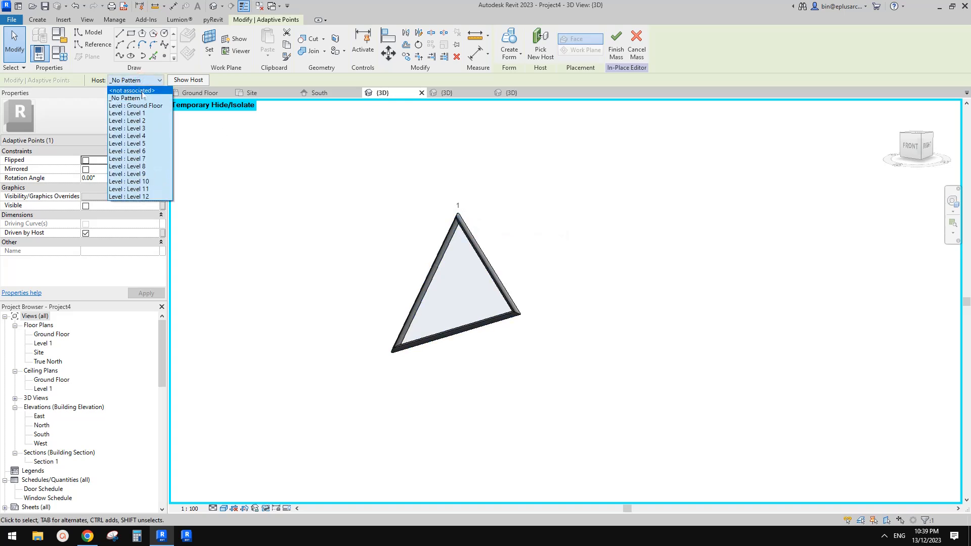
pyautogui.click(140, 92)
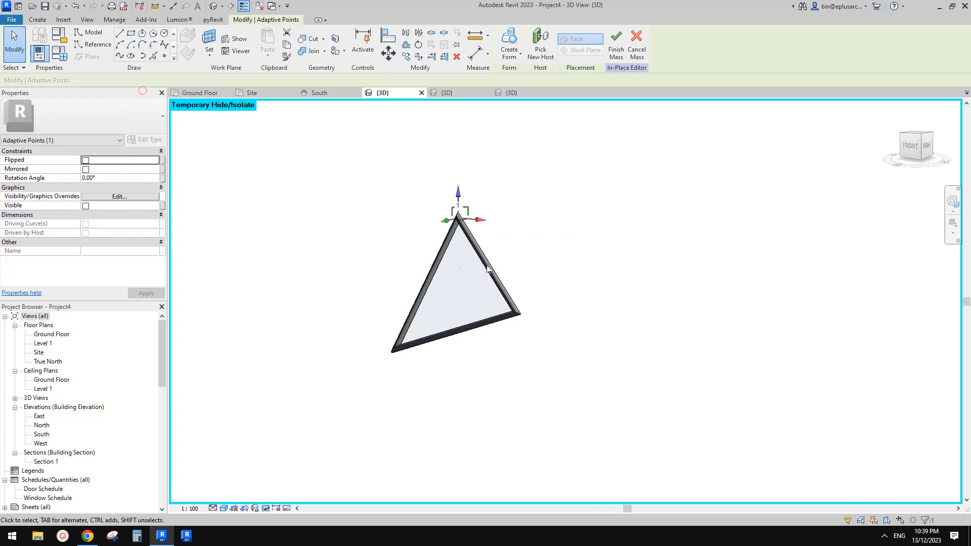
pyautogui.press('Tab')
pyautogui.click(518, 316)
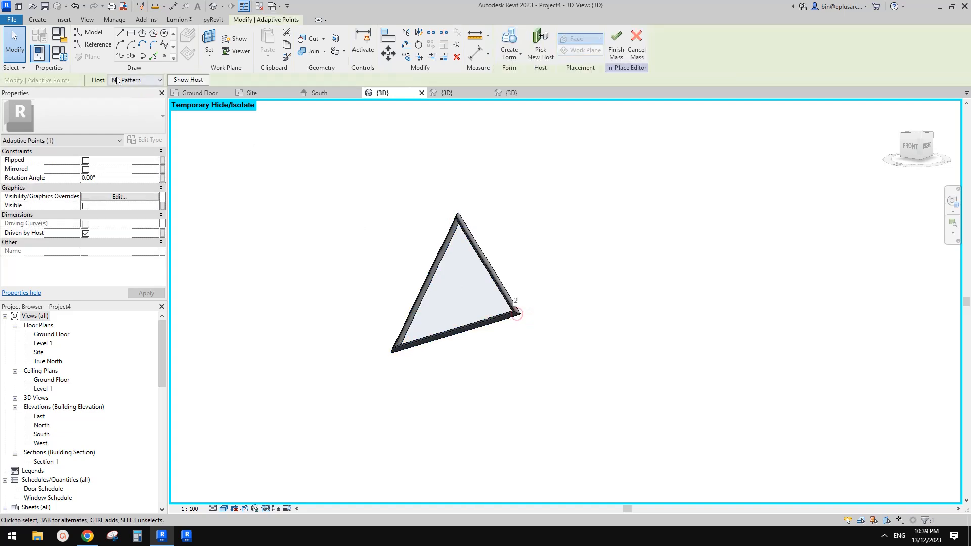
pyautogui.click(146, 80)
pyautogui.click(133, 87)
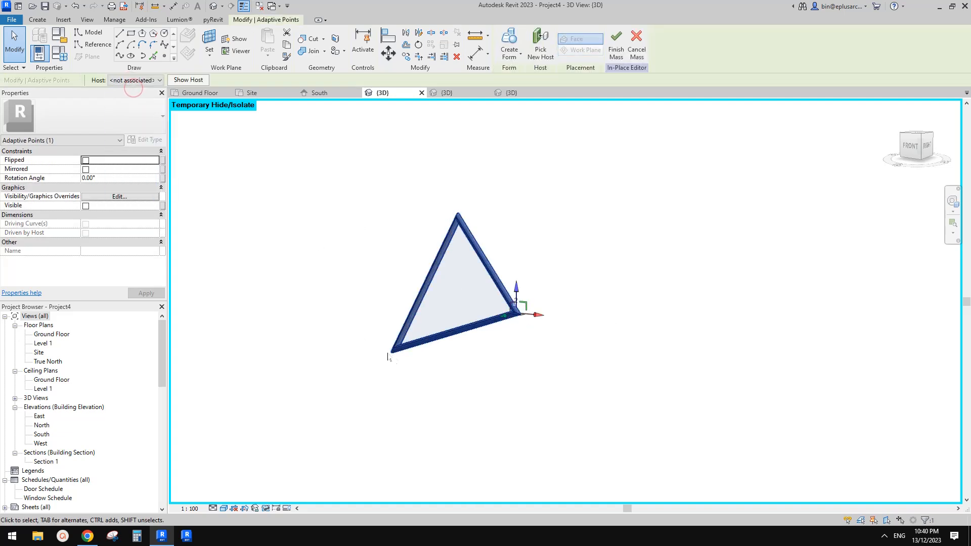
pyautogui.press('Tab')
pyautogui.click(395, 349)
pyautogui.click(152, 81)
pyautogui.click(140, 91)
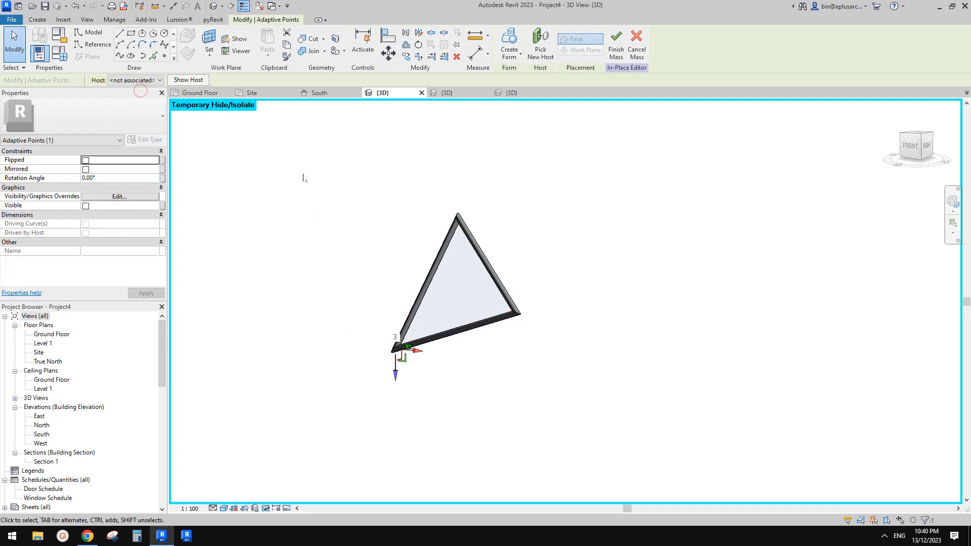
pyautogui.click(367, 243)
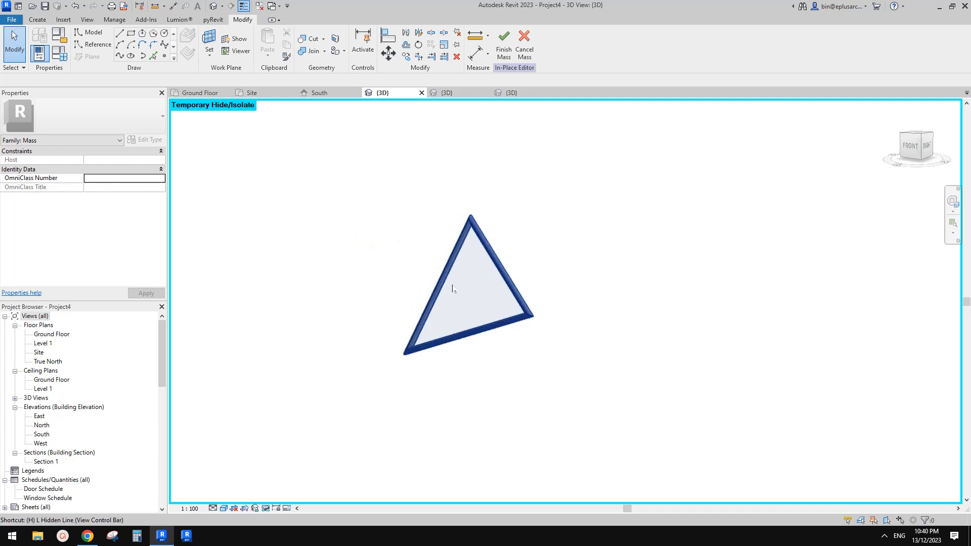
# Reset the temporary isolation and turn on Moves With Nearby Elements for the unhosted triangular panel.
pyautogui.press('r')
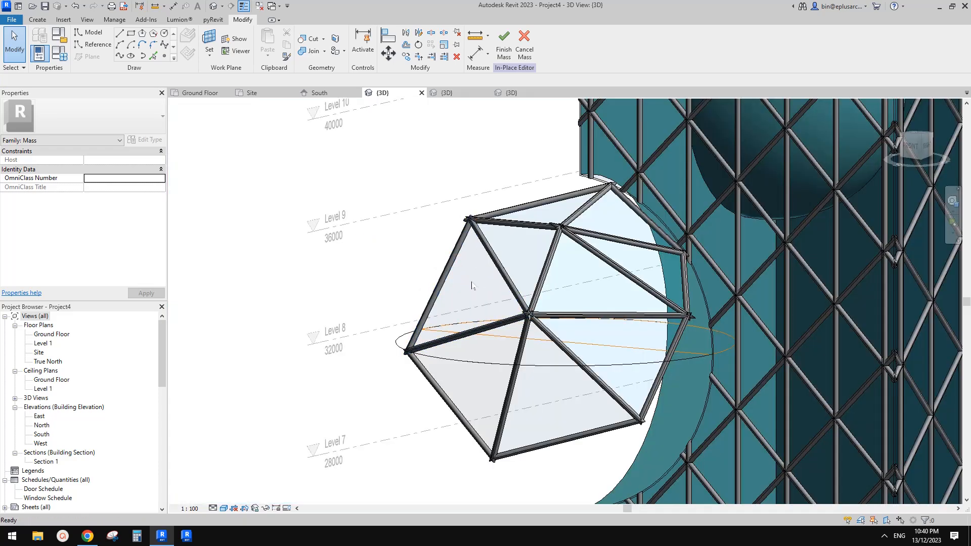
pyautogui.click(452, 269)
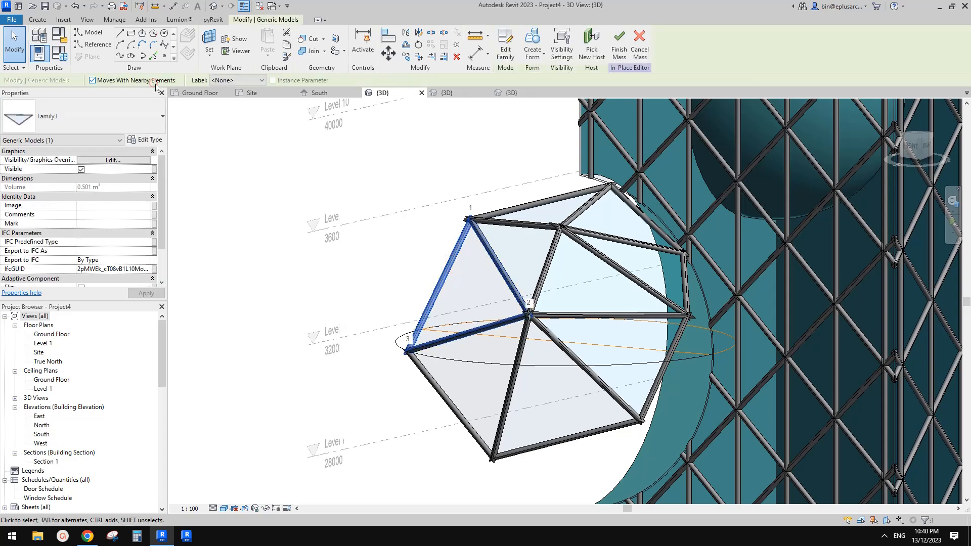
pyautogui.press('Escape')
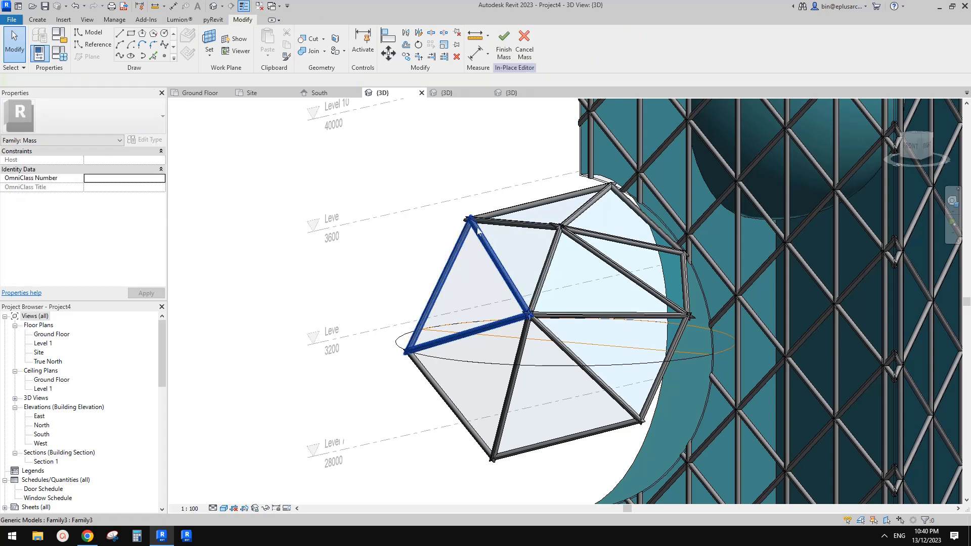
# Show the Gridlines and Nodes subcategories of the Mass category again in the 3D view's visibility settings.
pyautogui.scroll(-2, 474, 299)
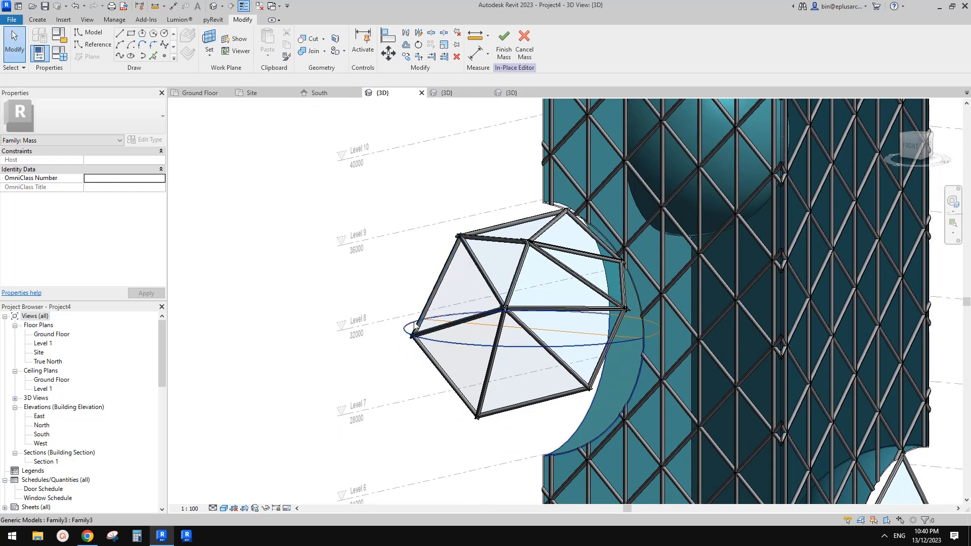
pyautogui.scroll(-1, 461, 331)
pyautogui.keyDown('shift'); pyautogui.moveTo(542, 342); pyautogui.dragTo(450, 315, button='middle'); pyautogui.keyUp('shift')
pyautogui.press('v')
pyautogui.press('g')
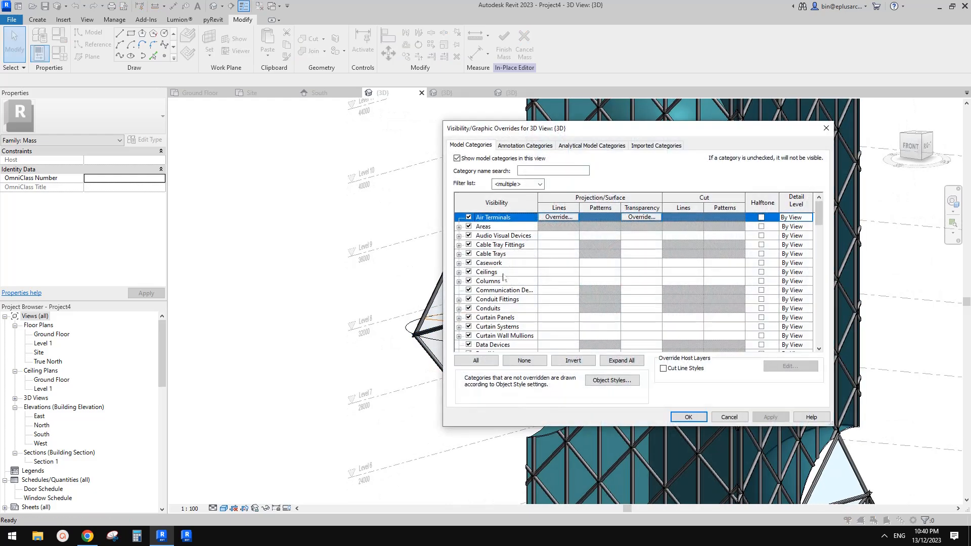
pyautogui.click(508, 272)
pyautogui.press('n')
pyautogui.scroll(-4, 491, 328)
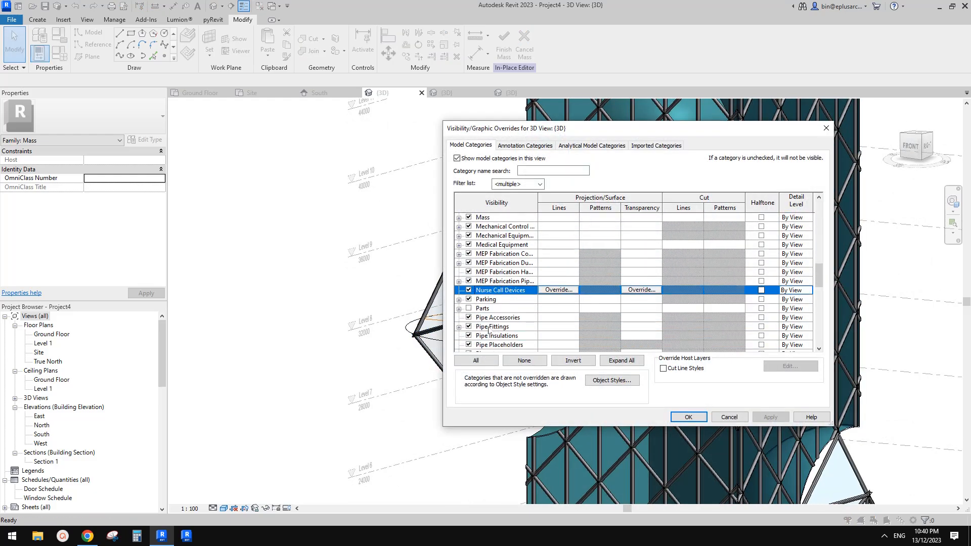
pyautogui.click(497, 309)
pyautogui.press('m')
pyautogui.scroll(-5, 495, 317)
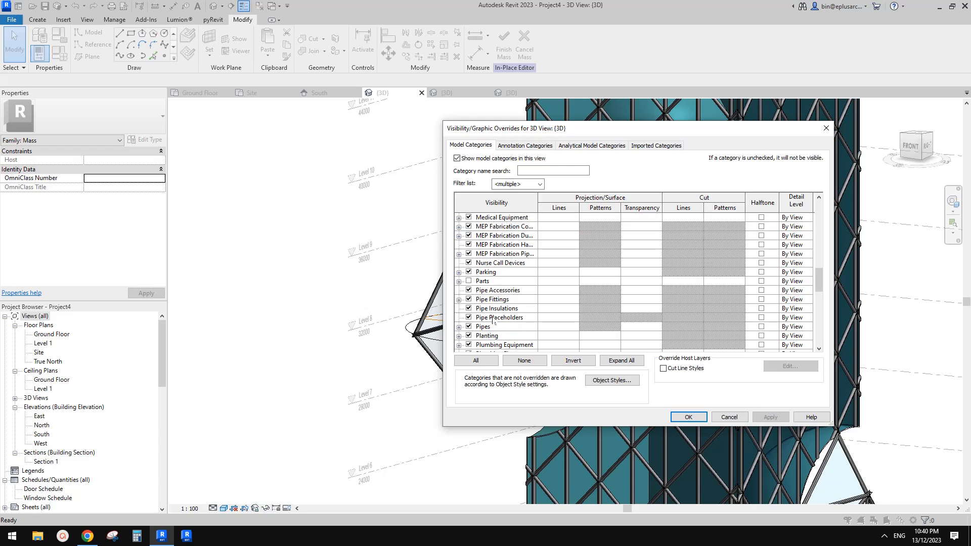
pyautogui.scroll(4, 496, 322)
pyautogui.click(458, 245)
pyautogui.click(458, 244)
pyautogui.scroll(-1, 478, 252)
pyautogui.click(479, 299)
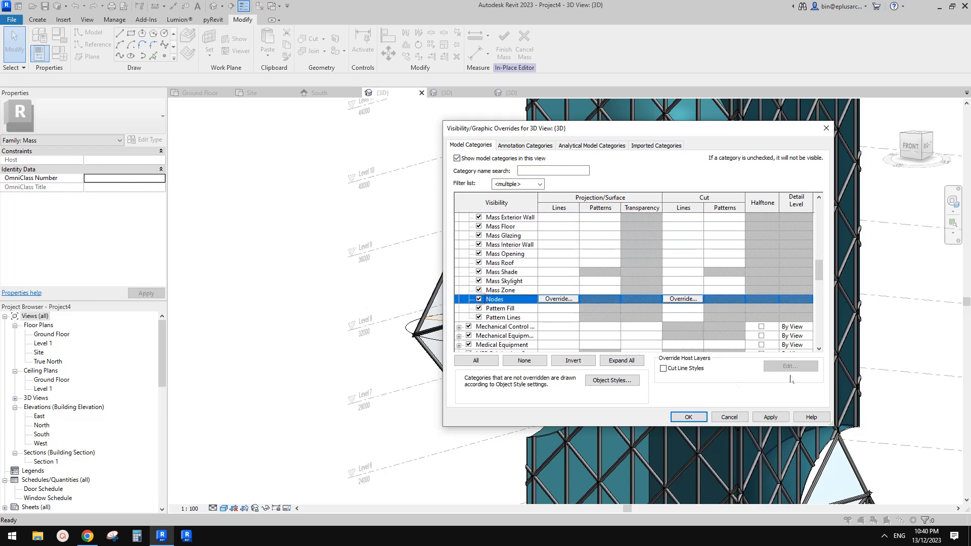
pyautogui.click(690, 418)
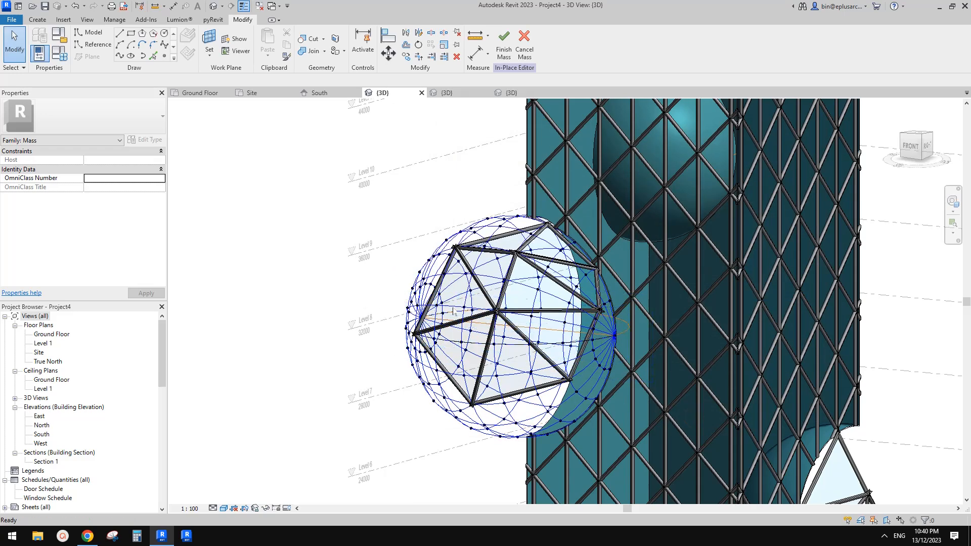
# Delete the divided surface on the upper half of the sphere.
pyautogui.click(429, 279)
pyautogui.press('Delete')
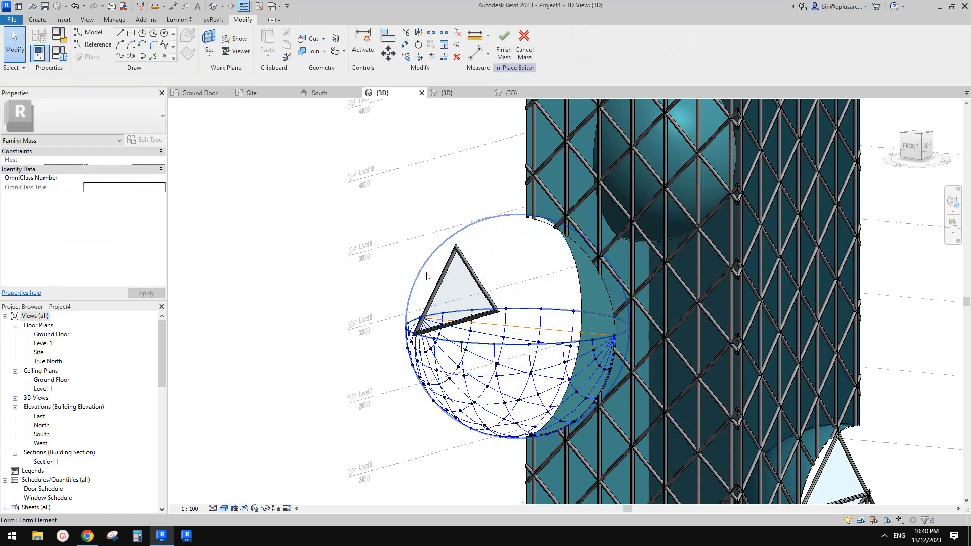
# Delete the divided surface on the lower half of the sphere, and delete the sphere form itself.
pyautogui.click(529, 352)
pyautogui.press('Delete')
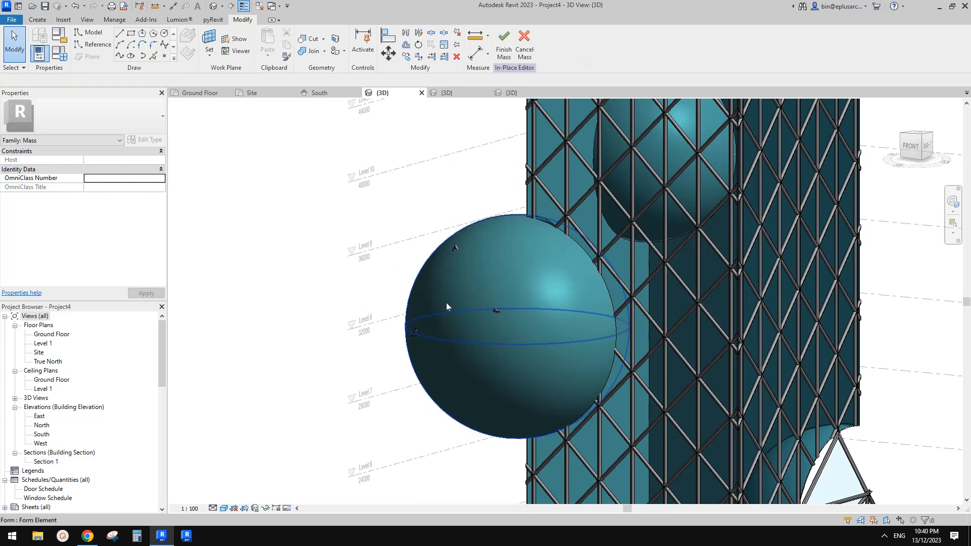
pyautogui.click(522, 298)
pyautogui.press('Delete')
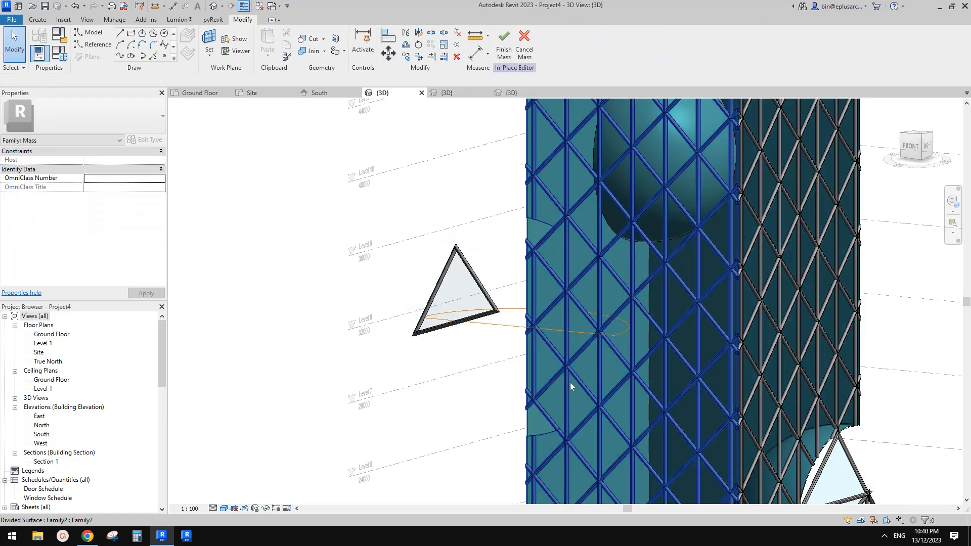
# Inspect the detached triangular panel and its placement point 1 beside the tower.
pyautogui.click(496, 299)
pyautogui.keyDown('shift'); pyautogui.moveTo(497, 299); pyautogui.dragTo(459, 253, button='middle'); pyautogui.keyUp('shift')
pyautogui.press('Escape')
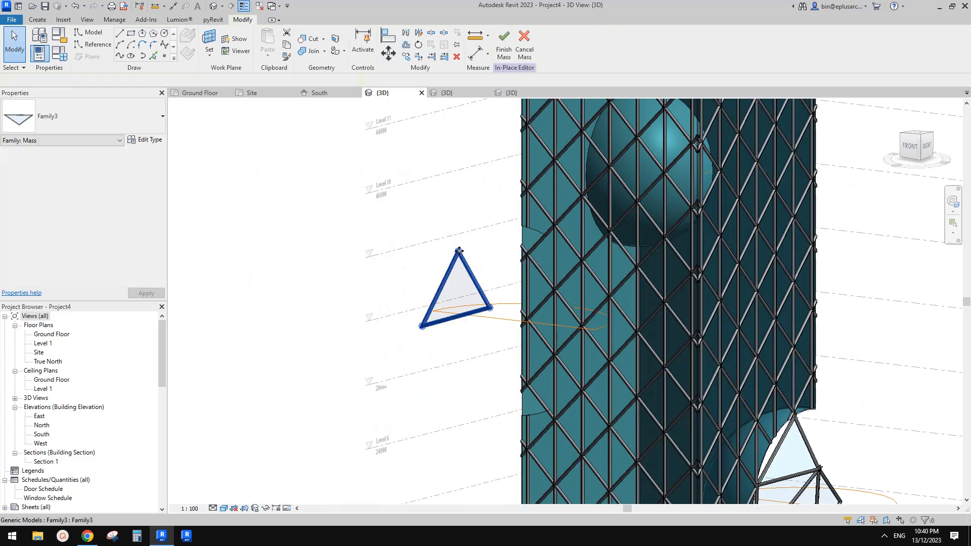
pyautogui.click(459, 253)
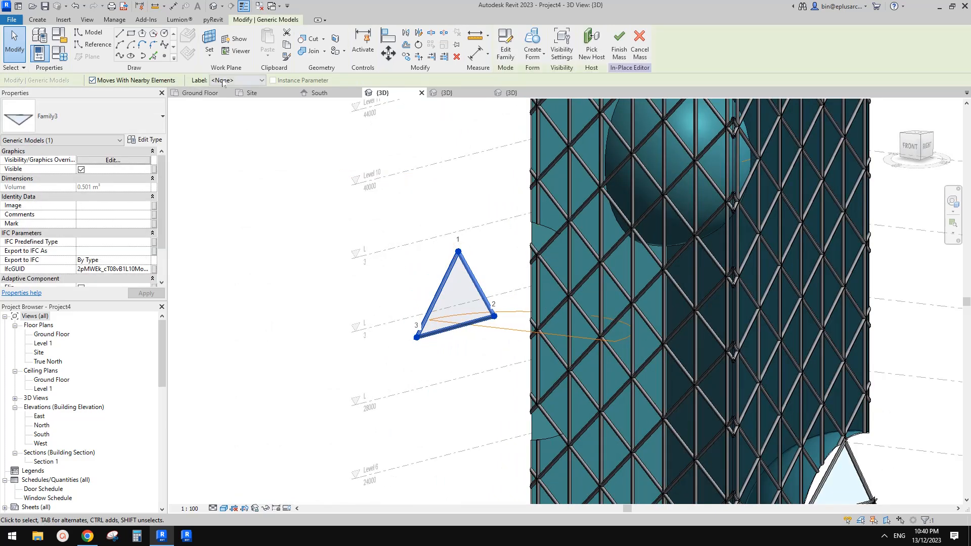
pyautogui.scroll(3, 433, 228)
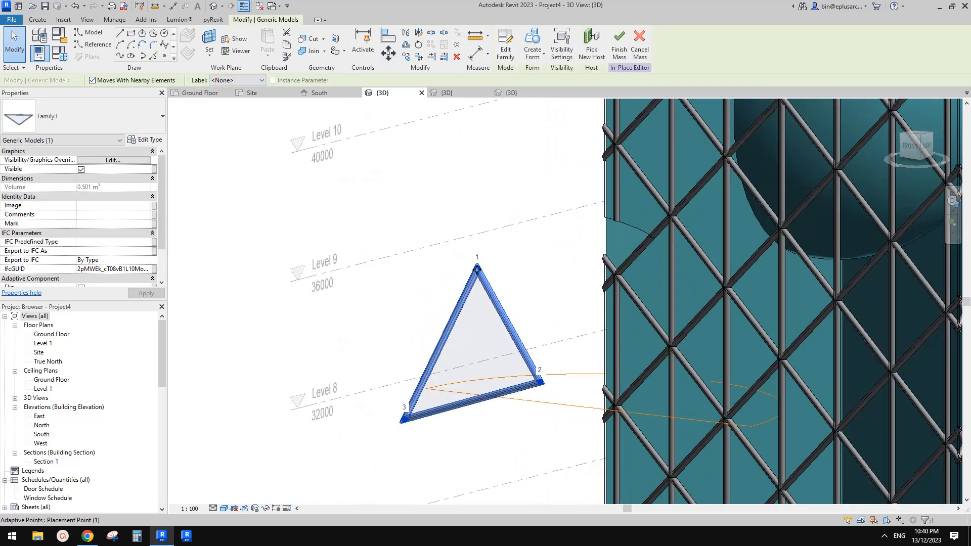
pyautogui.click(397, 238)
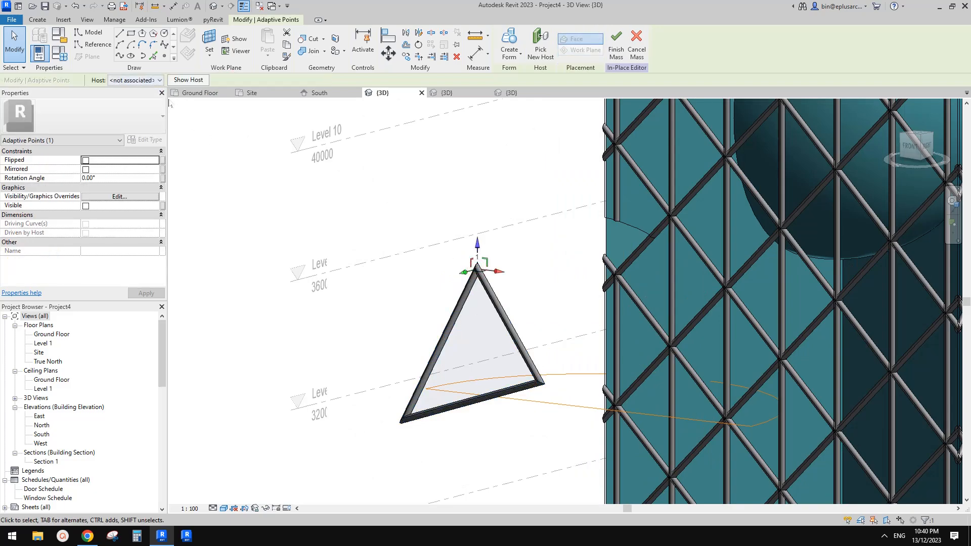
pyautogui.scroll(-1, 477, 268)
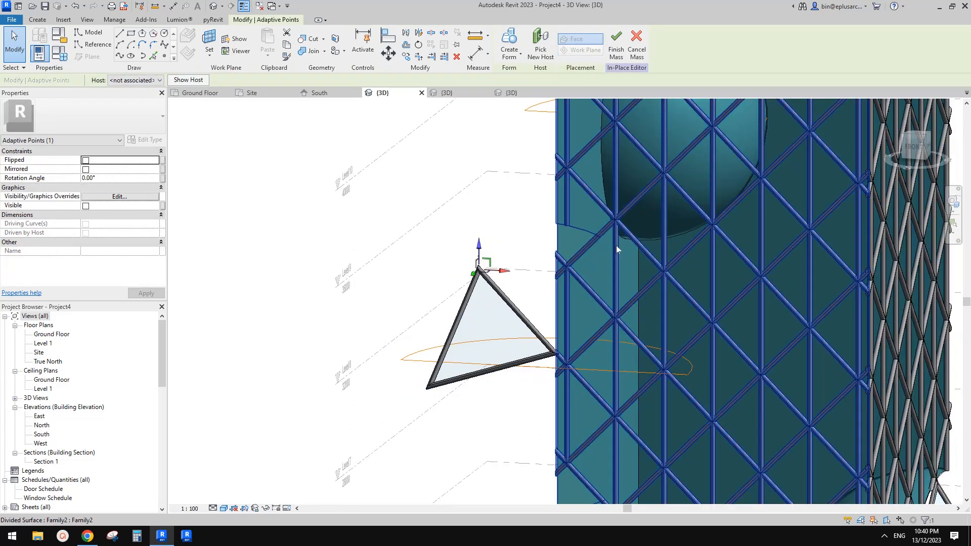
pyautogui.press('Escape')
# Examine the spherical openings at the tower's lower corners from several sides.
pyautogui.scroll(-1, 600, 240)
pyautogui.keyDown('shift'); pyautogui.moveTo(599, 241); pyautogui.dragTo(585, 342, button='middle'); pyautogui.keyUp('shift')
pyautogui.scroll(2, 600, 309)
pyautogui.keyDown('shift'); pyautogui.moveTo(600, 309); pyautogui.dragTo(600, 317, button='middle'); pyautogui.keyUp('shift')
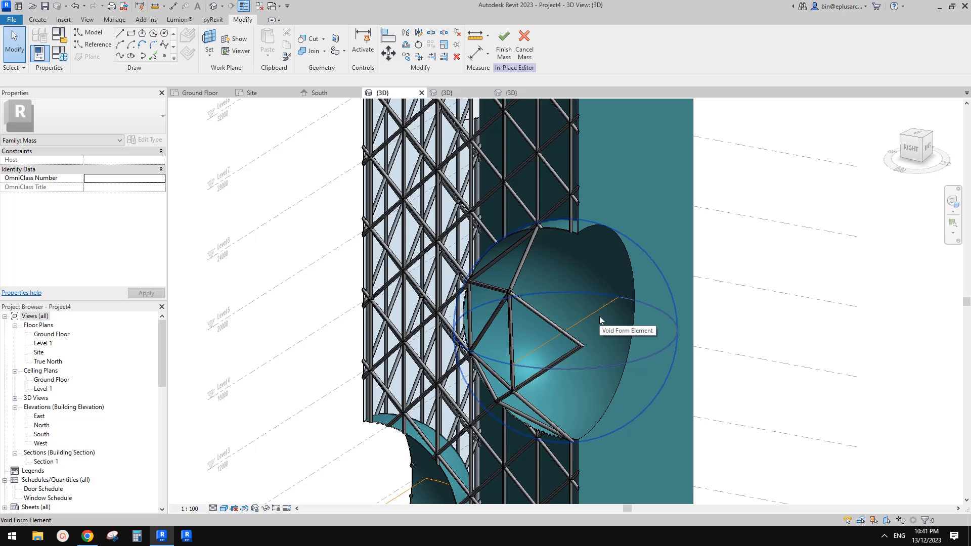
pyautogui.scroll(-3, 595, 319)
pyautogui.moveTo(594, 320)
pyautogui.keyDown('shift'); pyautogui.mouseDown(button='middle')
pyautogui.moveTo(587, 340)
pyautogui.moveTo(528, 365)
pyautogui.moveTo(618, 375)
pyautogui.moveTo(590, 347)
pyautogui.moveTo(618, 323)
pyautogui.moveTo(602, 323)
pyautogui.mouseUp(button='middle'); pyautogui.keyUp('shift')
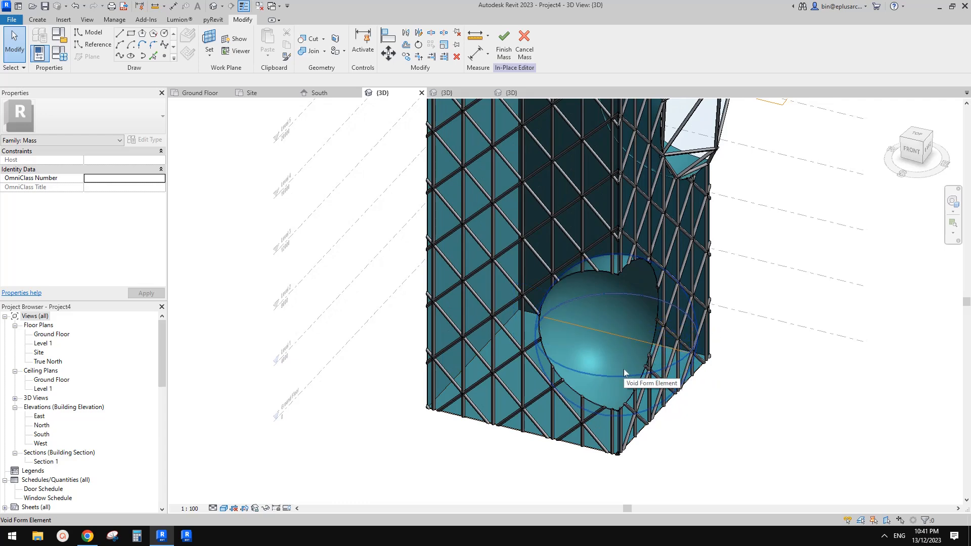
pyautogui.moveTo(624, 369); pyautogui.dragTo(618, 370, button='middle')
pyautogui.moveTo(680, 330); pyautogui.dragTo(640, 374, button='middle')
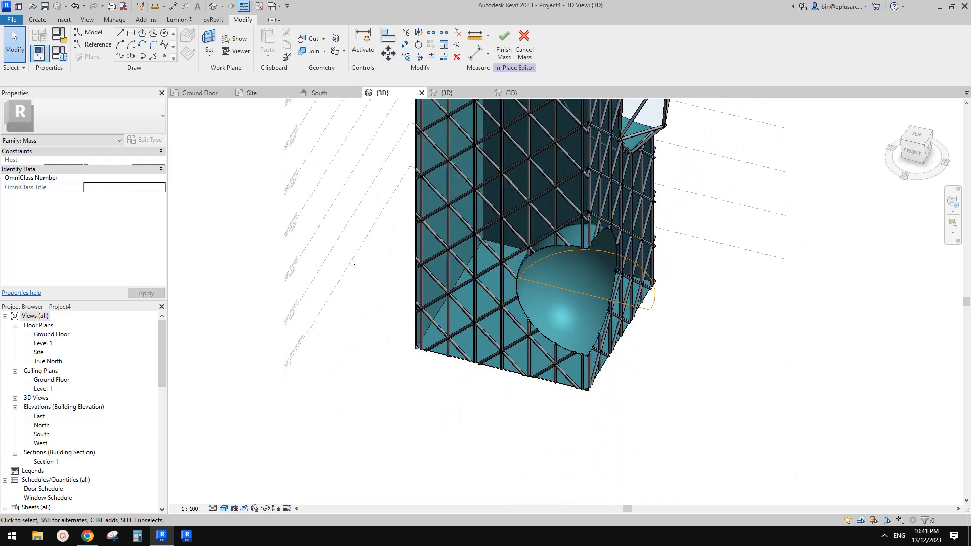
# In the top view, draw a spline reference line about 15,057 mm long curving around the tower's front corner.
pyautogui.click(919, 137)
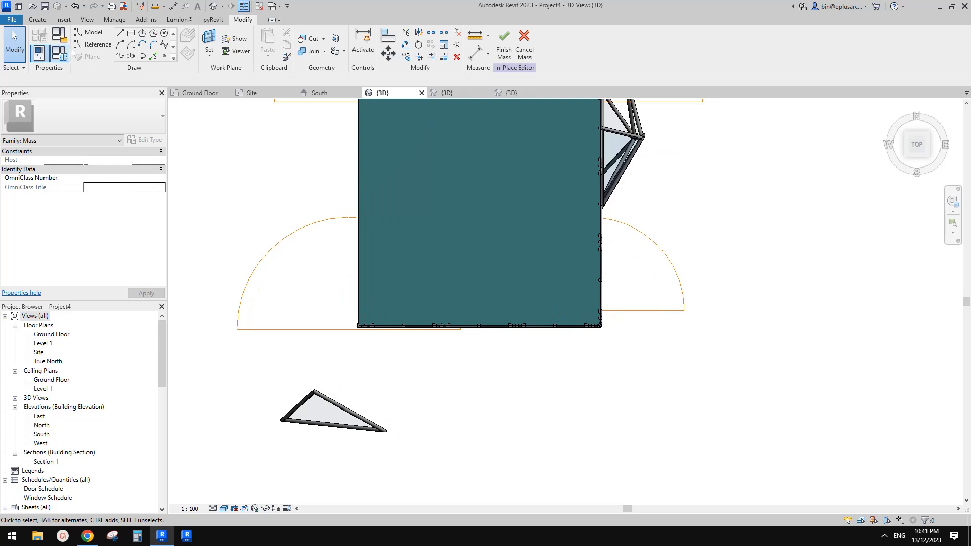
pyautogui.click(94, 45)
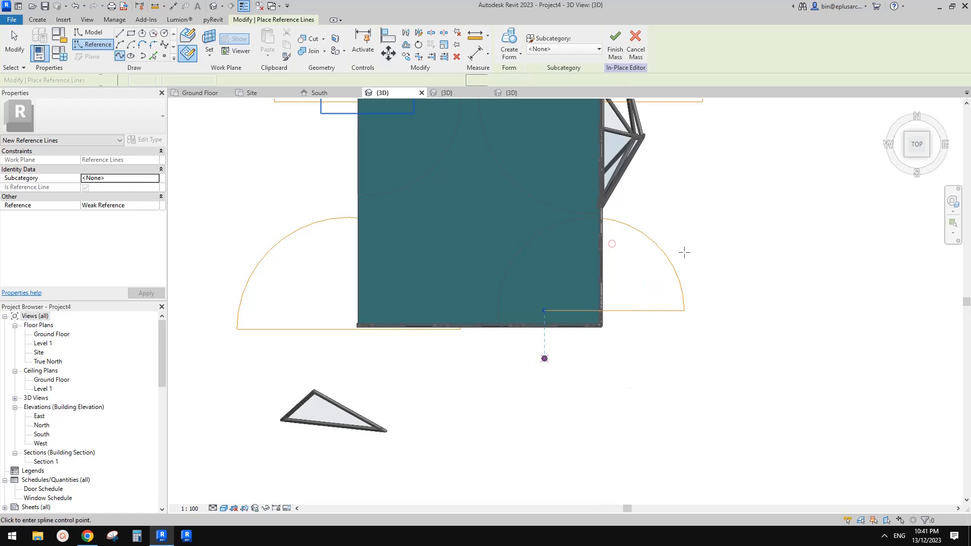
pyautogui.press('Escape')
pyautogui.press('Escape')
# Move the spline reference line 37000 mm straight down to the bottom of the lowest spherical opening.
pyautogui.keyDown('shift'); pyautogui.moveTo(672, 351); pyautogui.dragTo(626, 179, button='middle'); pyautogui.keyUp('shift')
pyautogui.click(916, 150)
pyautogui.scroll(-2, 653, 435)
pyautogui.moveTo(660, 364); pyautogui.dragTo(653, 299, button='middle')
pyautogui.scroll(-1, 653, 324)
pyautogui.moveTo(652, 385); pyautogui.dragTo(661, 144, button='middle')
pyautogui.moveTo(572, 469); pyautogui.dragTo(572, 443, button='middle')
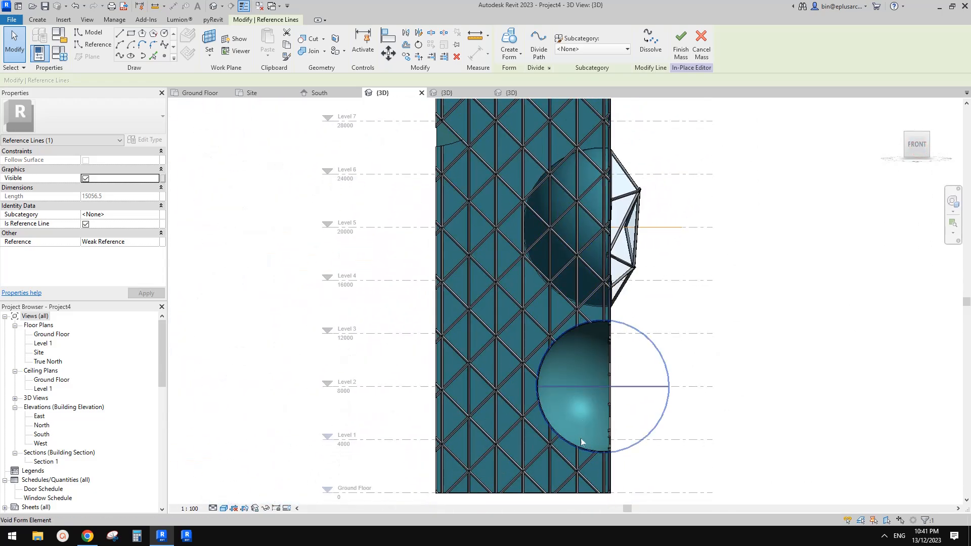
pyautogui.scroll(-1, 580, 406)
pyautogui.moveTo(594, 325); pyautogui.dragTo(598, 453, button='middle')
pyautogui.scroll(2, 616, 299)
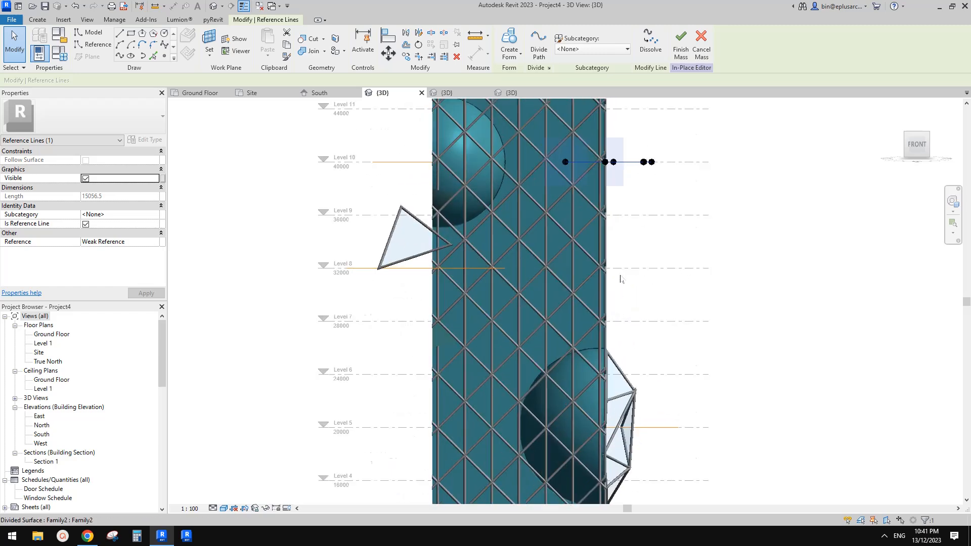
pyautogui.scroll(-1, 633, 164)
pyautogui.press('m')
pyautogui.press('v')
pyautogui.click(682, 167)
pyautogui.scroll(-2, 672, 286)
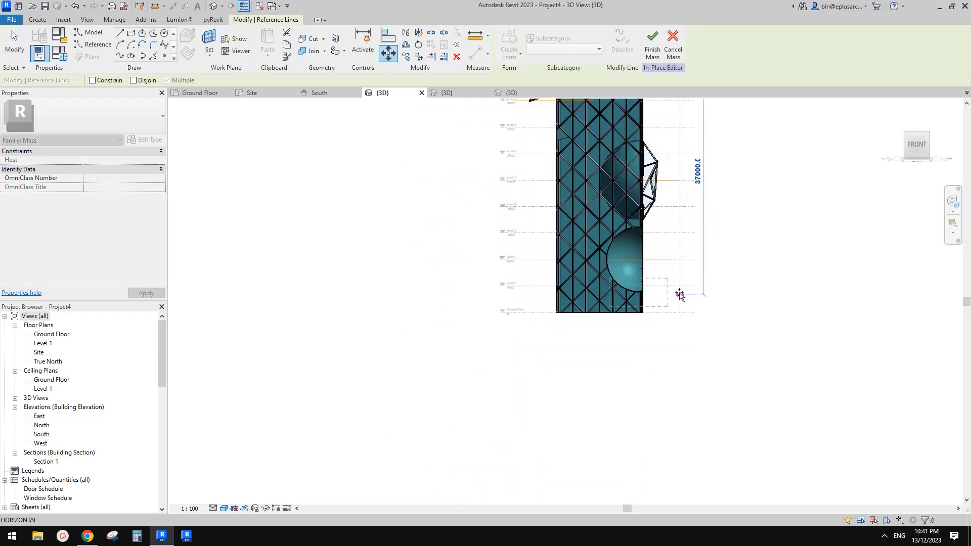
pyautogui.click(680, 295)
pyautogui.scroll(3, 628, 281)
pyautogui.scroll(3, 676, 277)
pyautogui.moveTo(678, 282); pyautogui.dragTo(681, 293, button='middle')
# Copy the spline reference line upward twice to stack three curves in front of the lowest spherical opening.
pyautogui.press('m')
pyautogui.press('v')
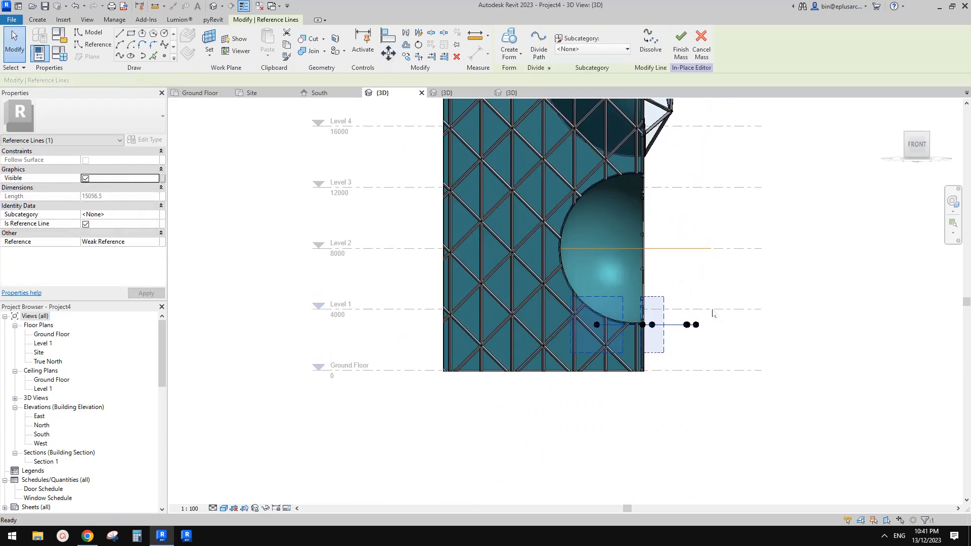
pyautogui.click(722, 319)
pyautogui.scroll(-1, 725, 256)
pyautogui.click(725, 256)
pyautogui.press('m')
pyautogui.press('v')
pyautogui.click(722, 254)
pyautogui.click(723, 195)
pyautogui.keyDown('shift'); pyautogui.moveTo(722, 195); pyautogui.dragTo(639, 226, button='middle'); pyautogui.keyUp('shift')
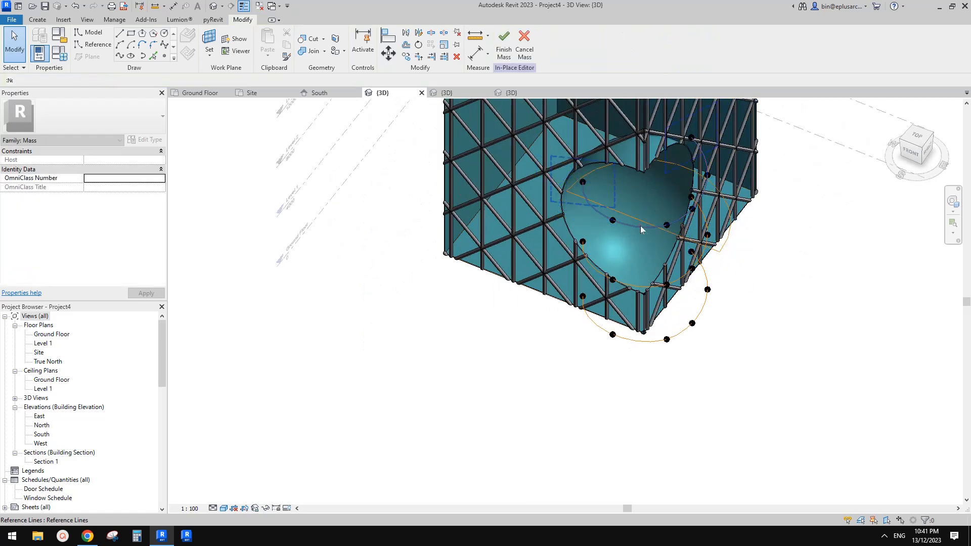
# Create a surface form through the three stacked spline reference lines.
pyautogui.click(639, 225)
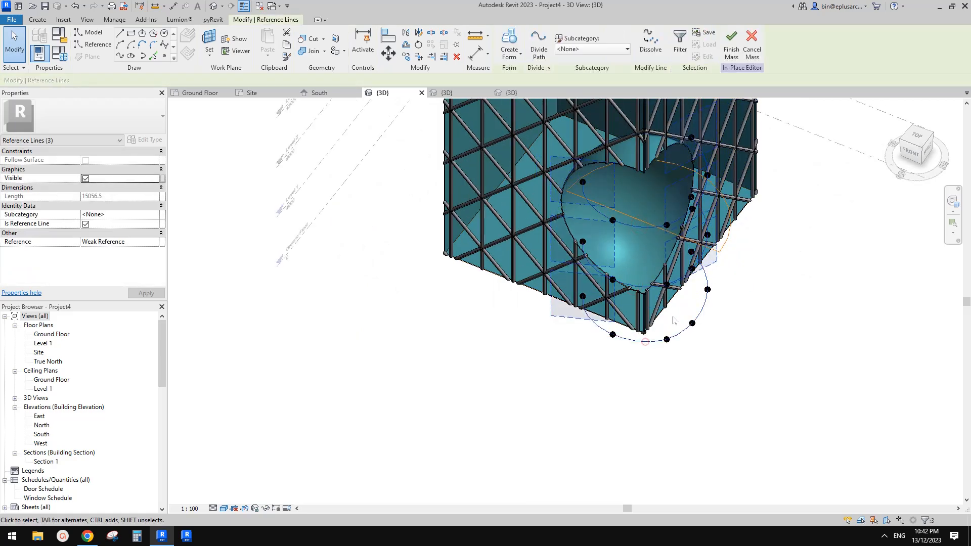
pyautogui.moveTo(672, 318); pyautogui.dragTo(707, 342, button='middle')
pyautogui.click(509, 43)
pyautogui.moveTo(708, 273)
pyautogui.keyDown('shift'); pyautogui.mouseDown(button='middle')
pyautogui.moveTo(747, 239)
pyautogui.moveTo(727, 260)
pyautogui.moveTo(691, 273)
pyautogui.moveTo(744, 311)
pyautogui.moveTo(706, 287)
pyautogui.mouseUp(button='middle'); pyautogui.keyUp('shift')
pyautogui.click(742, 236)
pyautogui.scroll(1, 740, 236)
pyautogui.press('Escape')
pyautogui.scroll(1, 727, 250)
# Pull several reference points of the form's top curve inward towards the tower to reshape its upper edge.
pyautogui.click(689, 278)
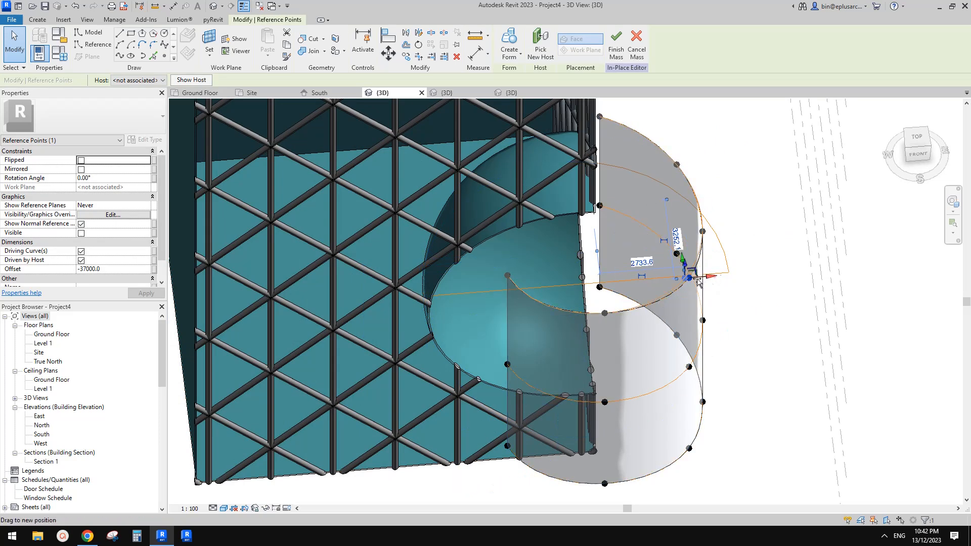
pyautogui.moveTo(665, 281); pyautogui.dragTo(657, 281)
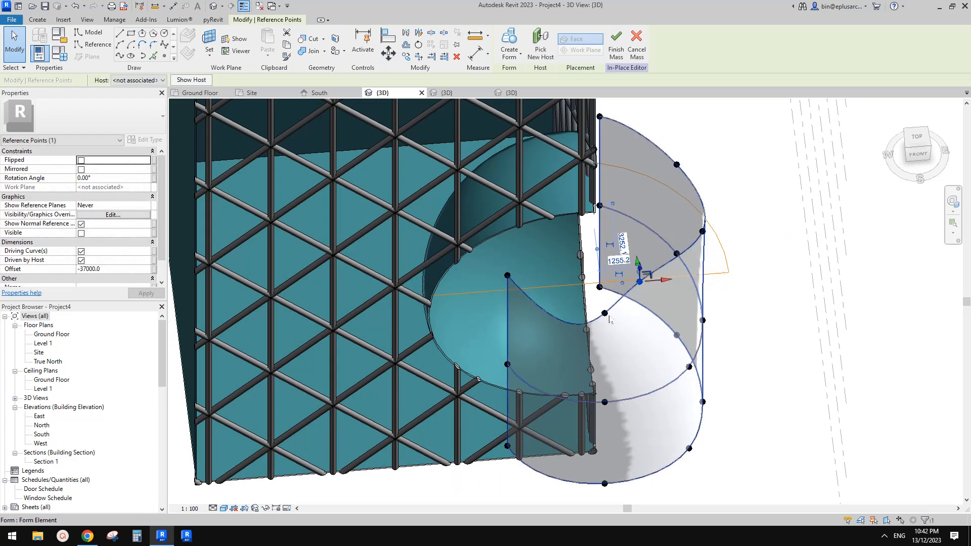
pyautogui.click(609, 315)
pyautogui.keyDown('shift'); pyautogui.moveTo(643, 290); pyautogui.dragTo(702, 268, button='middle'); pyautogui.keyUp('shift')
pyautogui.click(696, 257)
pyautogui.click(698, 262)
pyautogui.moveTo(718, 267); pyautogui.dragTo(673, 262)
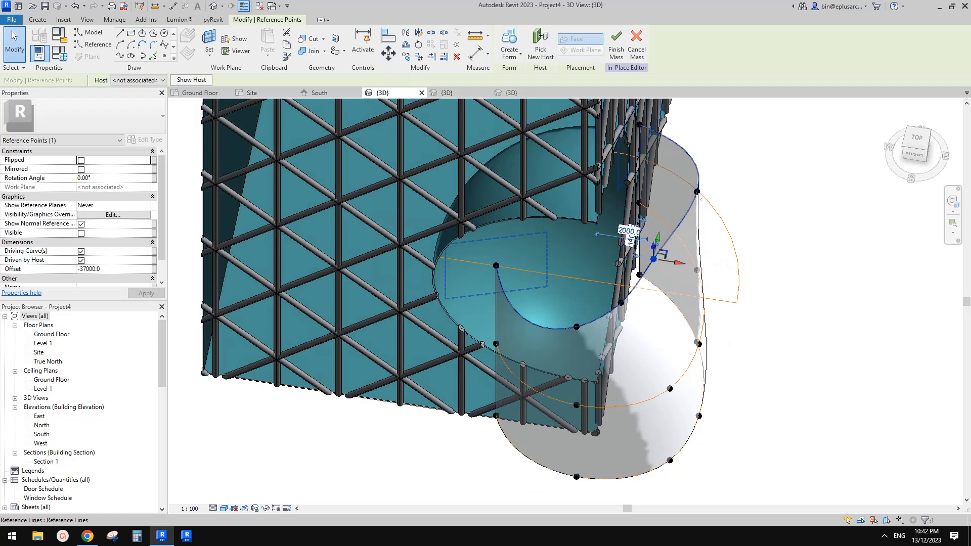
pyautogui.click(699, 195)
pyautogui.moveTo(723, 195); pyautogui.dragTo(684, 191)
pyautogui.moveTo(704, 214); pyautogui.dragTo(704, 214, button='middle')
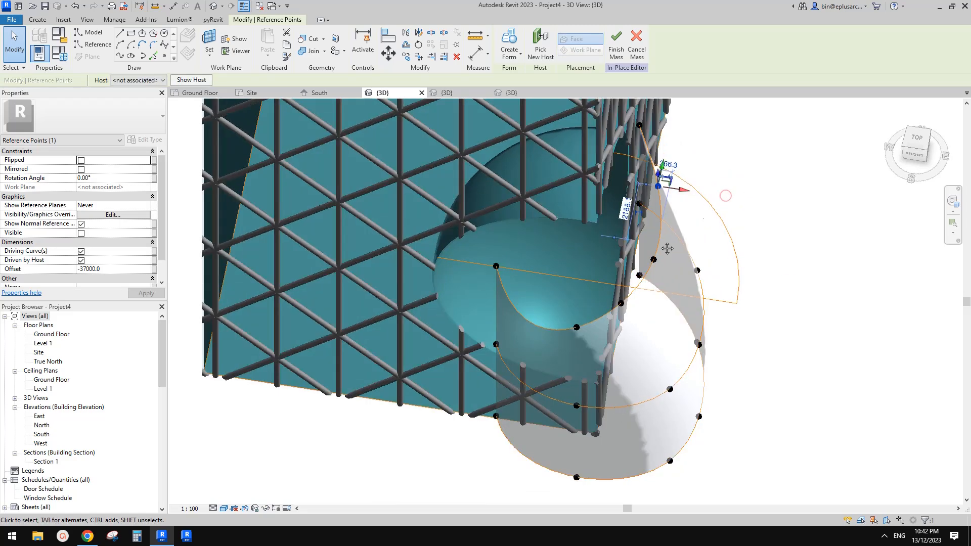
pyautogui.keyDown('shift'); pyautogui.moveTo(579, 328); pyautogui.dragTo(587, 308, button='middle'); pyautogui.keyUp('shift')
pyautogui.moveTo(511, 298); pyautogui.dragTo(503, 291)
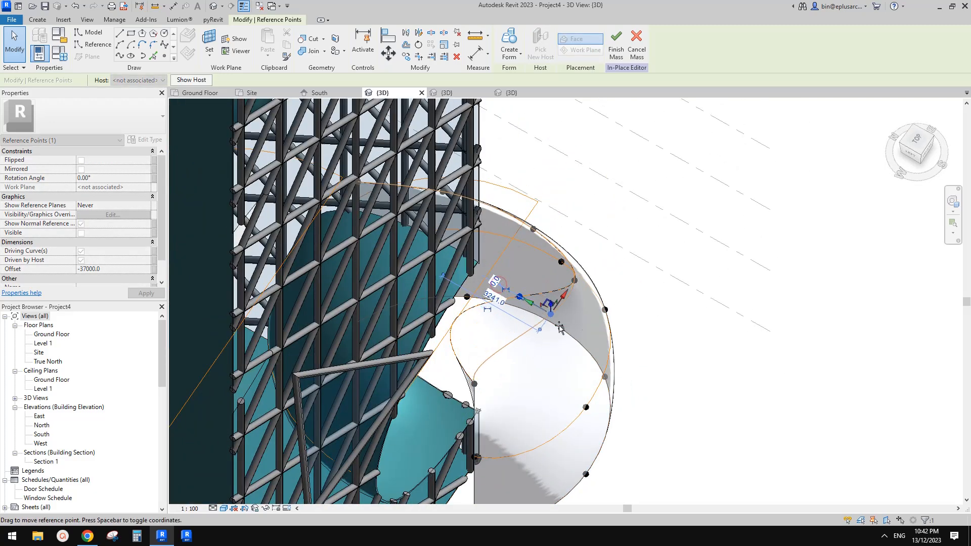
pyautogui.keyDown('shift'); pyautogui.moveTo(540, 318); pyautogui.dragTo(494, 248, button='middle'); pyautogui.keyUp('shift')
pyautogui.keyDown('shift'); pyautogui.moveTo(551, 276); pyautogui.dragTo(531, 222, button='middle'); pyautogui.keyUp('shift')
pyautogui.scroll(-1, 571, 281)
# Pull reference points of the form's bottom curve inward towards the tower to reshape its lower edge.
pyautogui.click(578, 362)
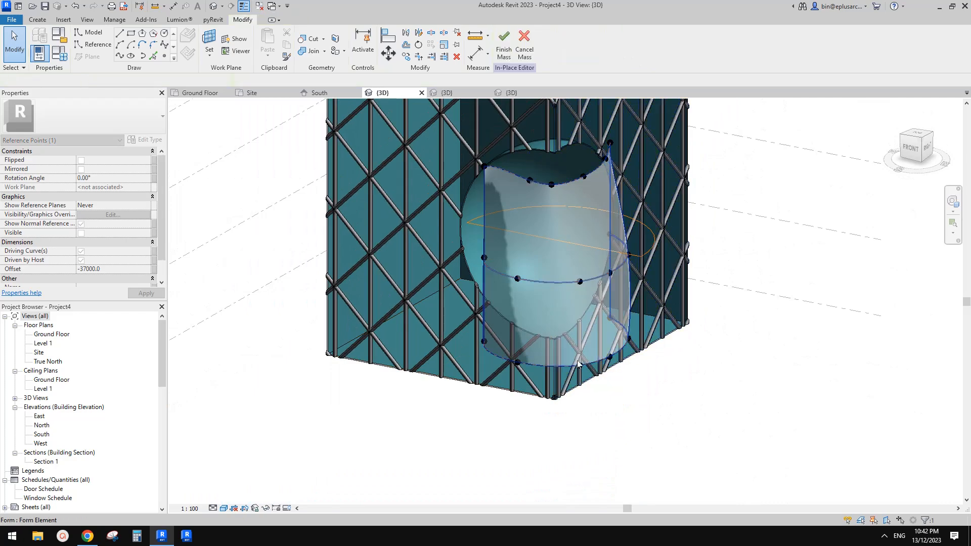
pyautogui.click(579, 364)
pyautogui.press('Escape')
pyautogui.keyDown('shift'); pyautogui.moveTo(549, 349); pyautogui.dragTo(611, 303, button='middle'); pyautogui.keyUp('shift')
pyautogui.click(544, 371)
pyautogui.keyDown('shift'); pyautogui.moveTo(550, 375); pyautogui.dragTo(598, 449, button='middle'); pyautogui.keyUp('shift')
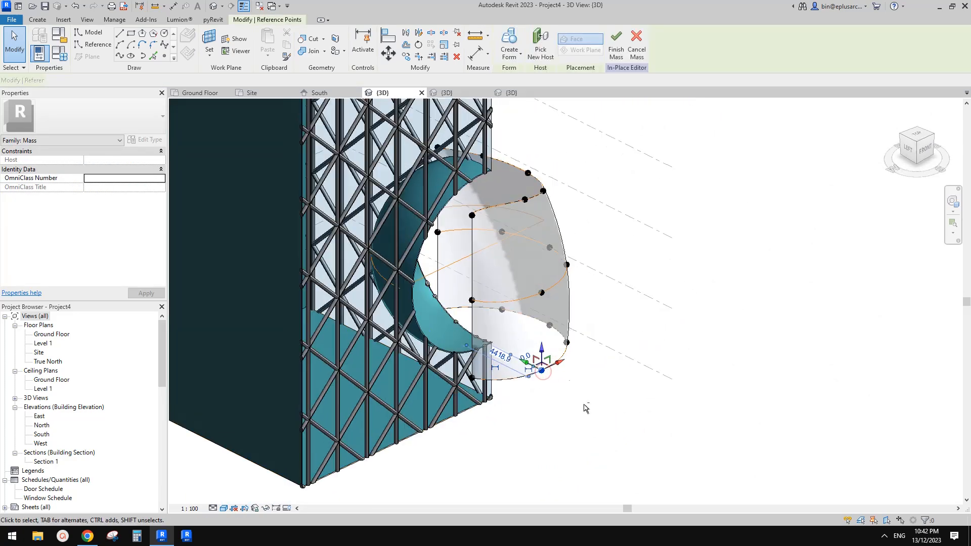
pyautogui.scroll(1, 554, 373)
pyautogui.keyDown('shift'); pyautogui.moveTo(540, 347); pyautogui.dragTo(448, 349, button='middle'); pyautogui.keyUp('shift')
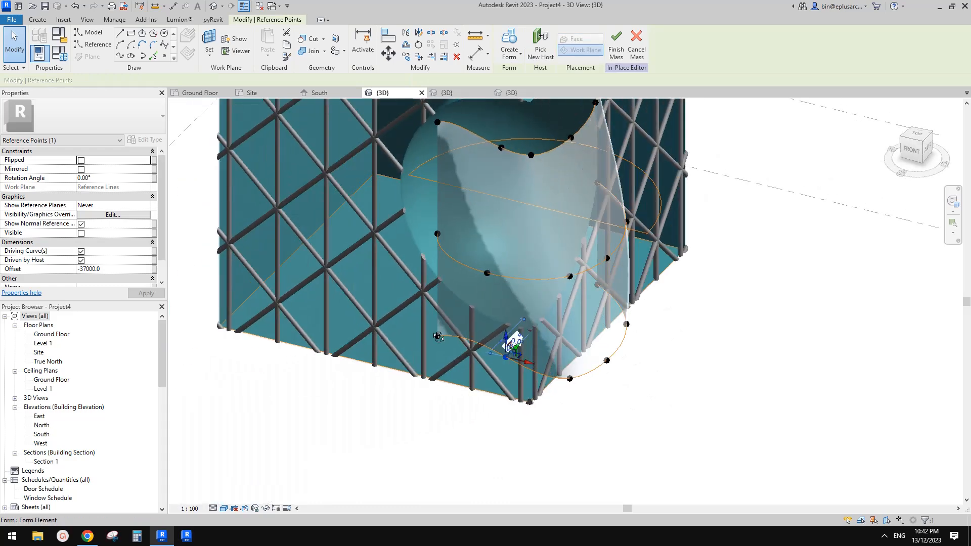
pyautogui.click(614, 365)
pyautogui.click(609, 364)
pyautogui.click(608, 361)
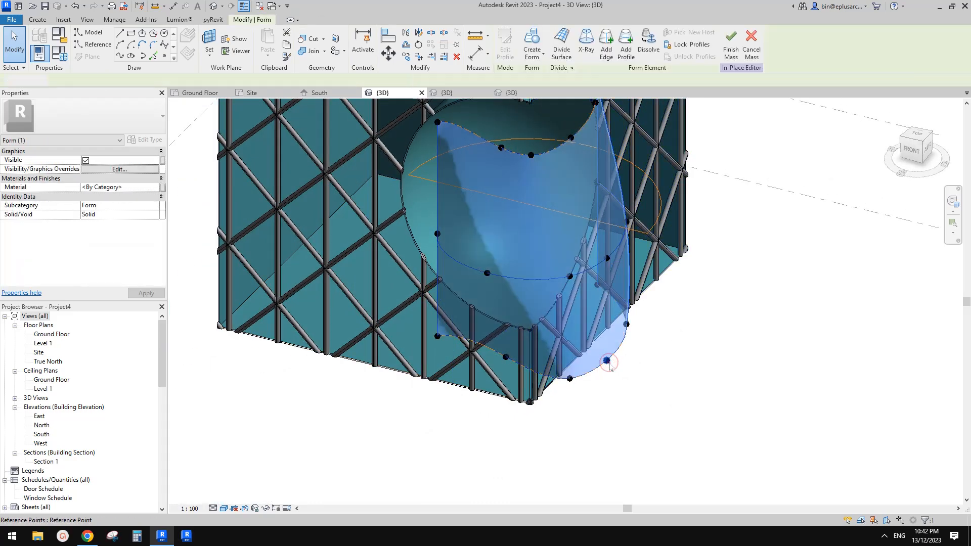
pyautogui.moveTo(628, 368); pyautogui.dragTo(608, 362)
pyautogui.click(629, 364)
# Divide the face of the curved form into a UV grid surface.
pyautogui.scroll(-2, 629, 364)
pyautogui.keyDown('shift'); pyautogui.moveTo(622, 283); pyautogui.dragTo(563, 232, button='middle'); pyautogui.keyUp('shift')
pyautogui.click(576, 228)
pyautogui.press('Escape')
pyautogui.click(585, 217)
pyautogui.click(570, 38)
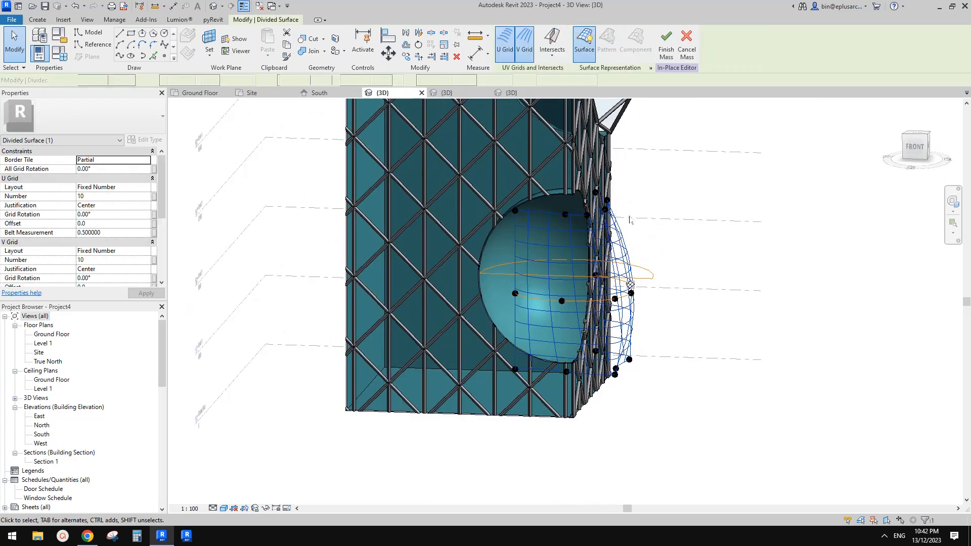
# Turn on the display of nodes in the divided surface's representation settings.
pyautogui.scroll(3, 615, 248)
pyautogui.keyDown('shift'); pyautogui.moveTo(615, 248); pyautogui.dragTo(568, 293, button='middle'); pyautogui.keyUp('shift')
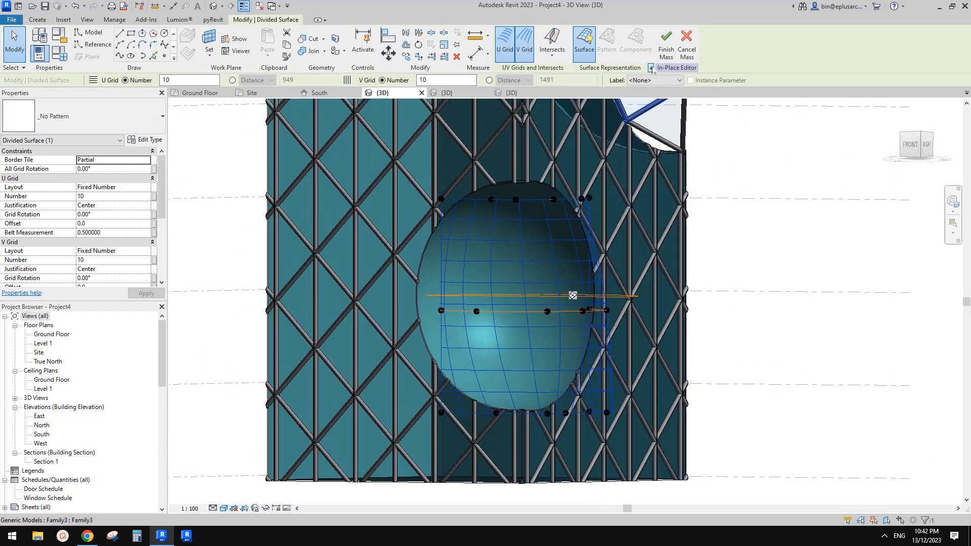
pyautogui.click(651, 68)
pyautogui.click(703, 312)
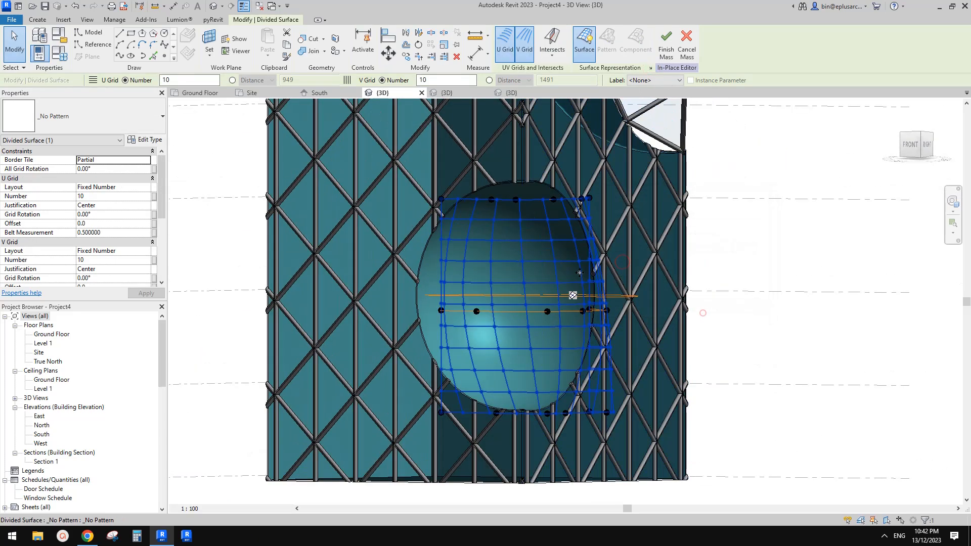
pyautogui.press('Escape')
# Apply the Family2 rectangle pattern to the curved form's divided surface.
pyautogui.keyDown('shift'); pyautogui.moveTo(573, 295); pyautogui.dragTo(565, 304, button='middle'); pyautogui.keyUp('shift')
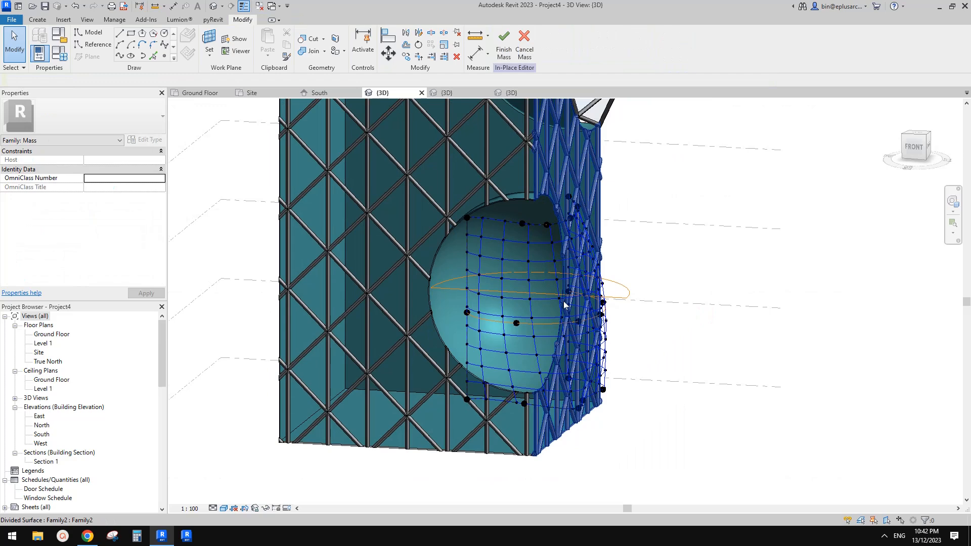
pyautogui.click(517, 260)
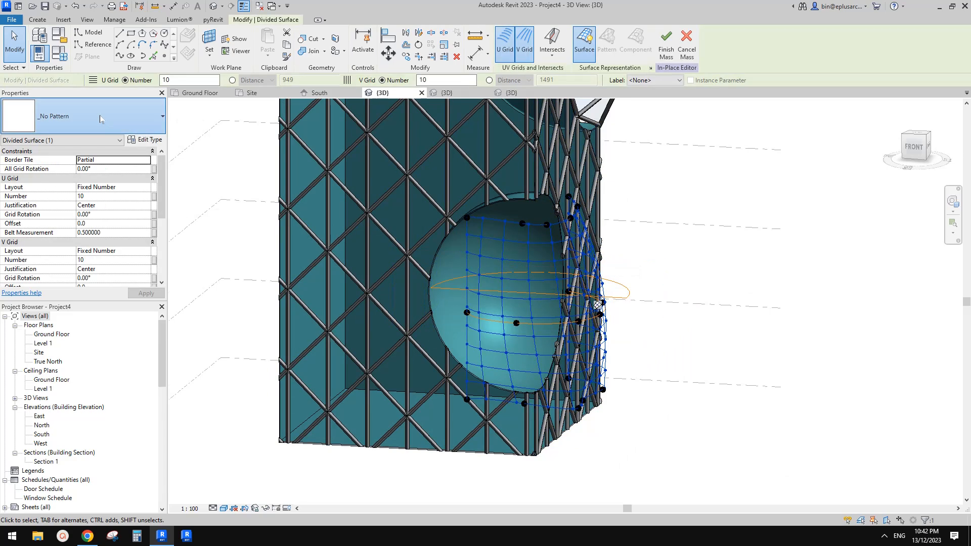
pyautogui.click(108, 119)
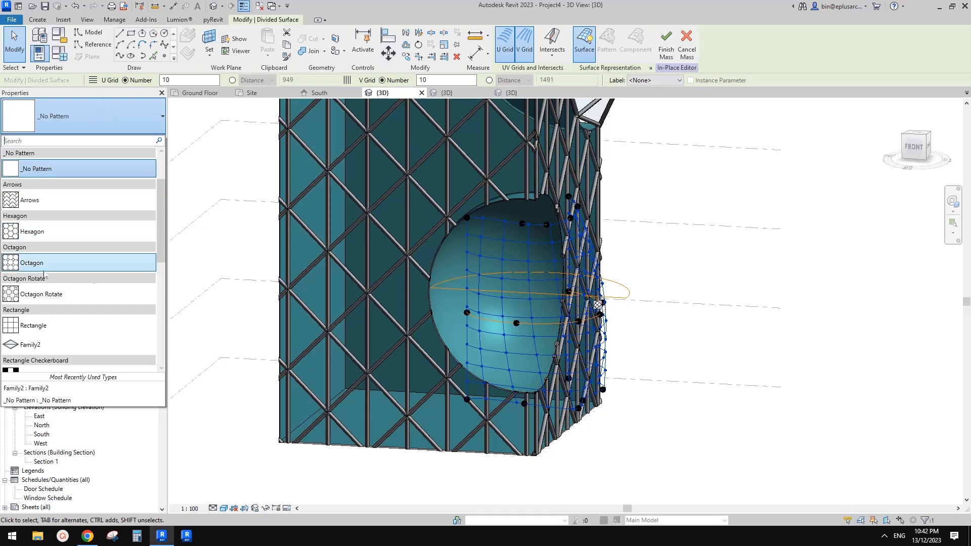
pyautogui.scroll(-1, 46, 283)
pyautogui.click(43, 302)
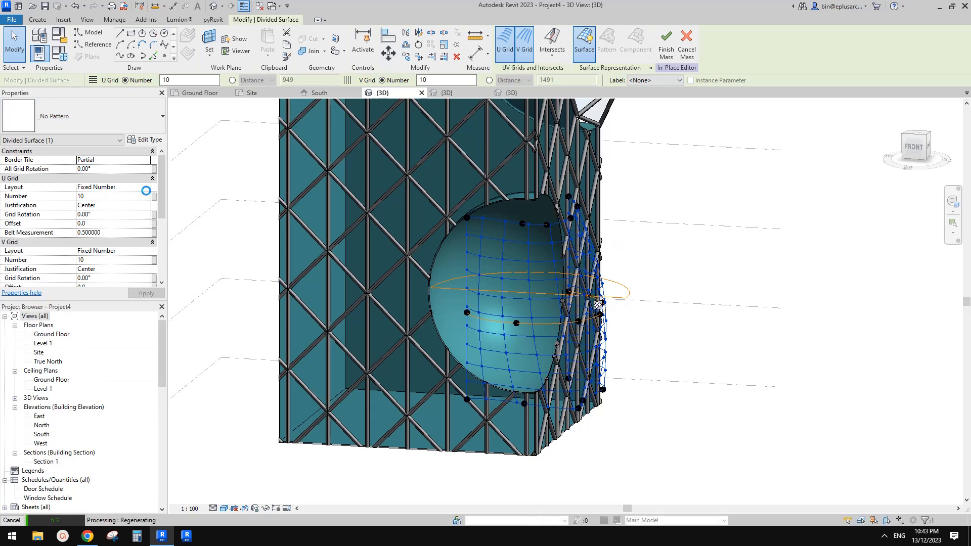
# Set the U and V grids to Maximum Spacing at 3000 and the all grid rotation to 45°.
pyautogui.click(146, 187)
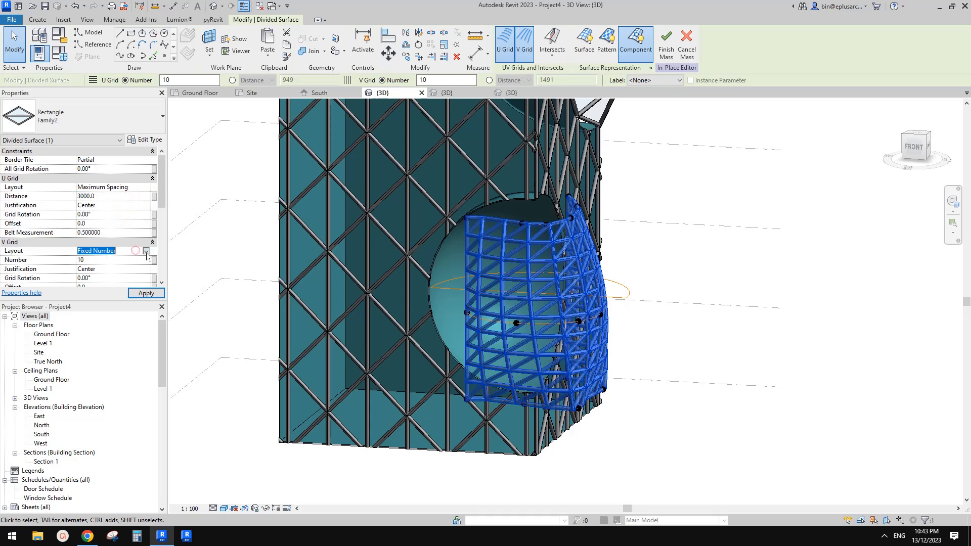
pyautogui.click(109, 282)
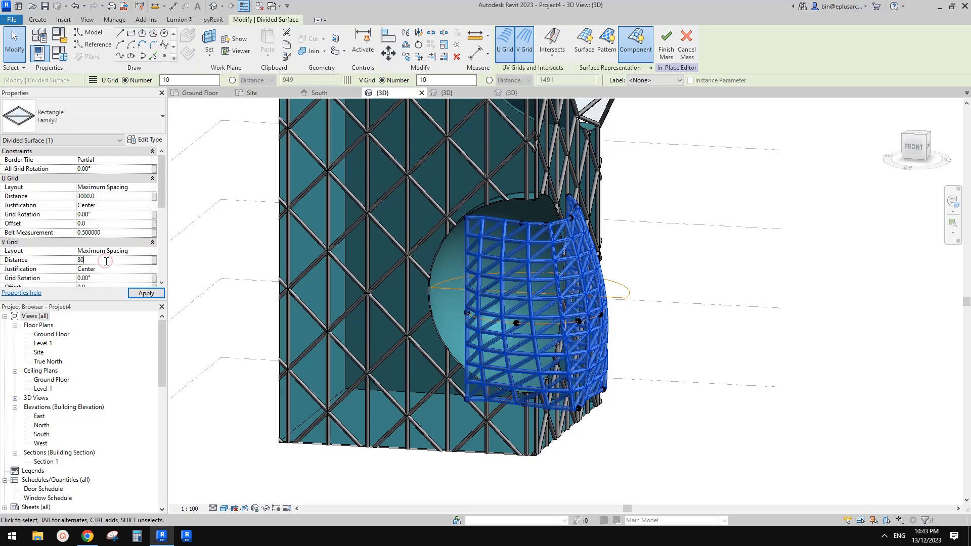
pyautogui.click(119, 172)
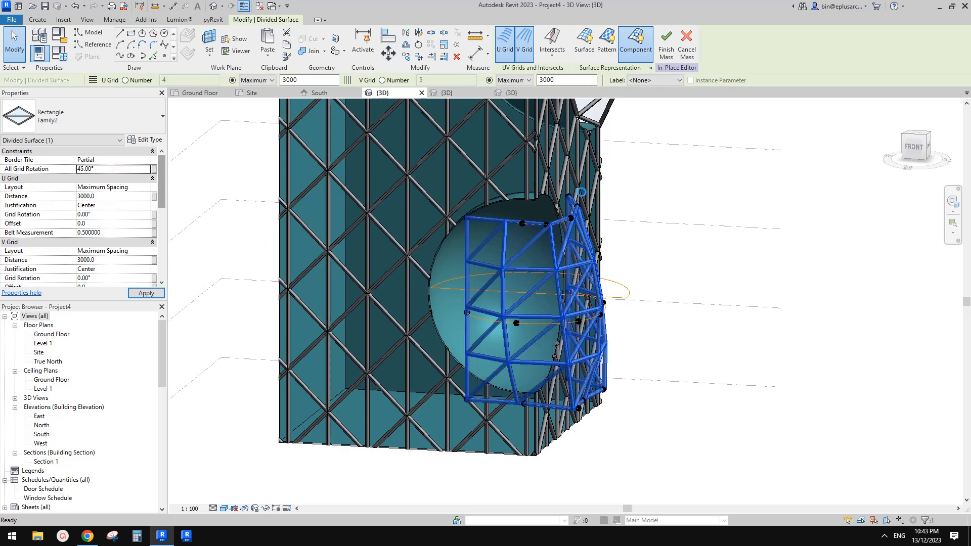
pyautogui.keyDown('shift'); pyautogui.moveTo(638, 240); pyautogui.dragTo(415, 353, button='middle'); pyautogui.keyUp('shift')
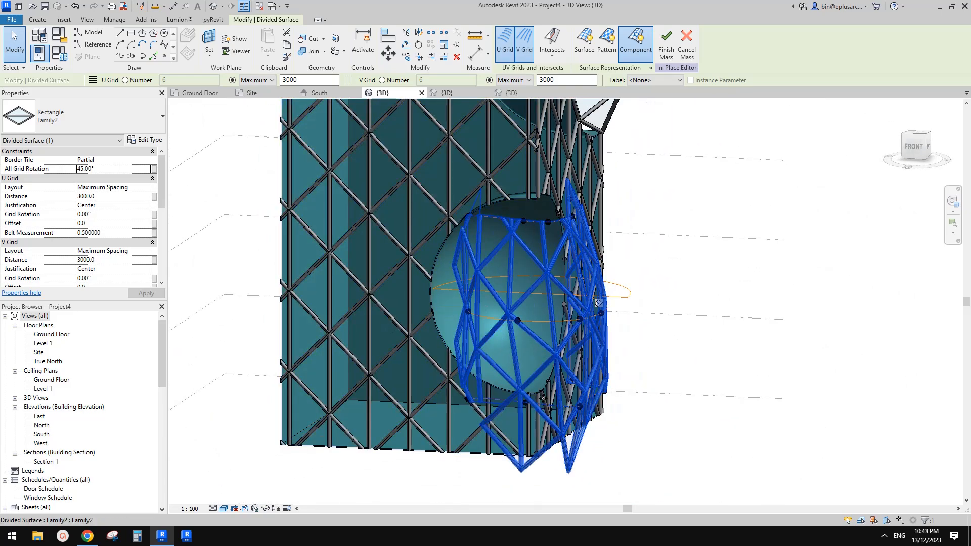
pyautogui.moveTo(598, 304)
pyautogui.keyDown('shift'); pyautogui.mouseDown(button='middle')
pyautogui.moveTo(549, 292)
pyautogui.moveTo(601, 319)
pyautogui.mouseUp(button='middle'); pyautogui.keyUp('shift')
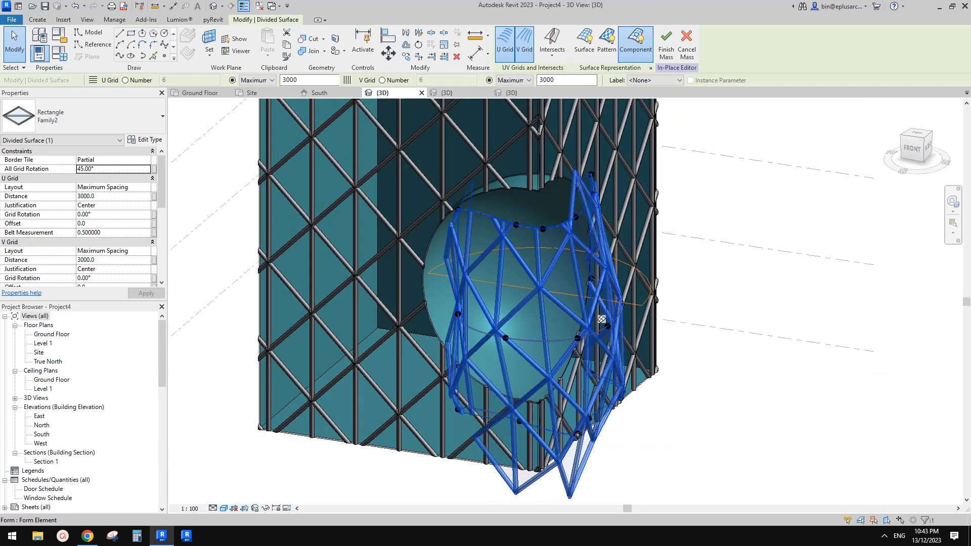
pyautogui.press('Escape')
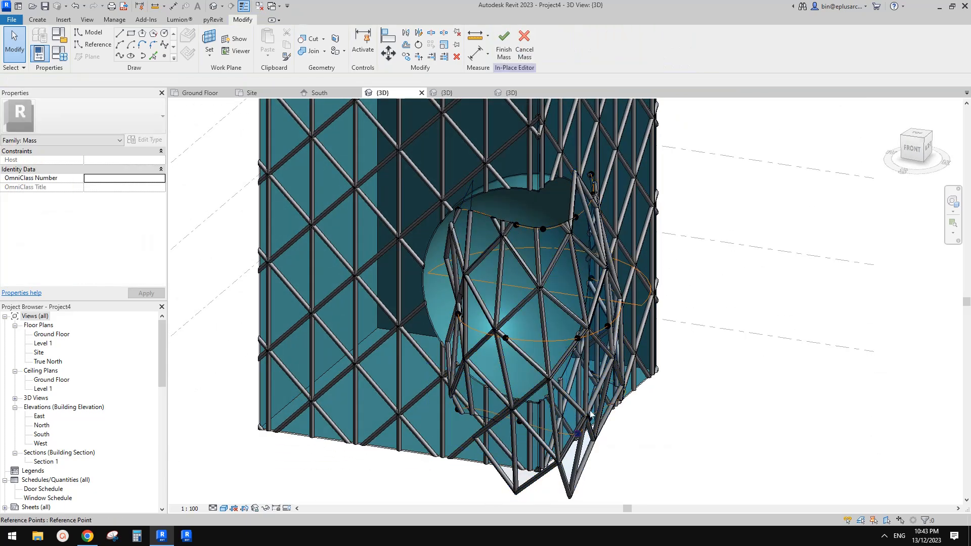
# Adjust the positions of reference points along the curved form's bottom curve to refine its lower edge.
pyautogui.click(578, 434)
pyautogui.keyDown('shift'); pyautogui.moveTo(590, 415); pyautogui.dragTo(589, 473, button='middle'); pyautogui.keyUp('shift')
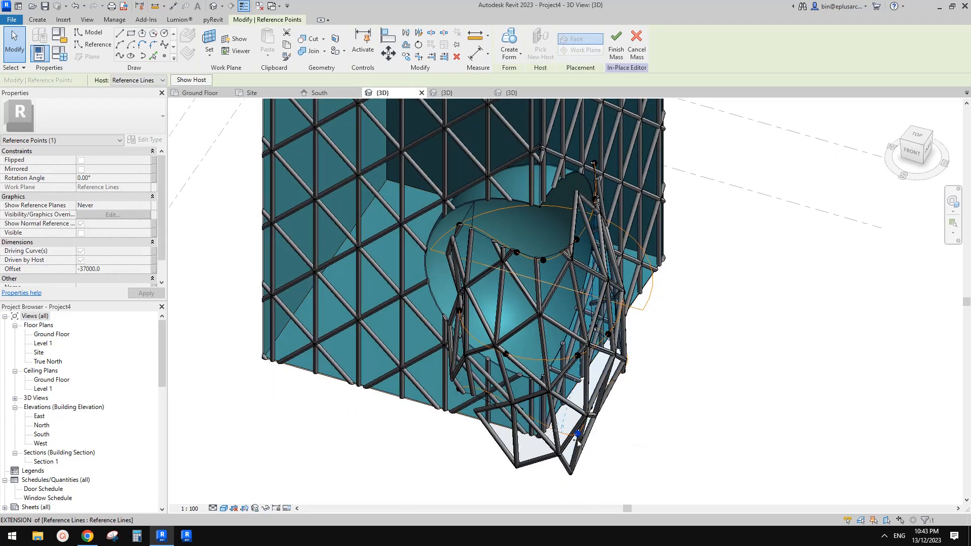
pyautogui.keyDown('shift'); pyautogui.moveTo(567, 381); pyautogui.dragTo(676, 498, button='middle'); pyautogui.keyUp('shift')
pyautogui.click(669, 431)
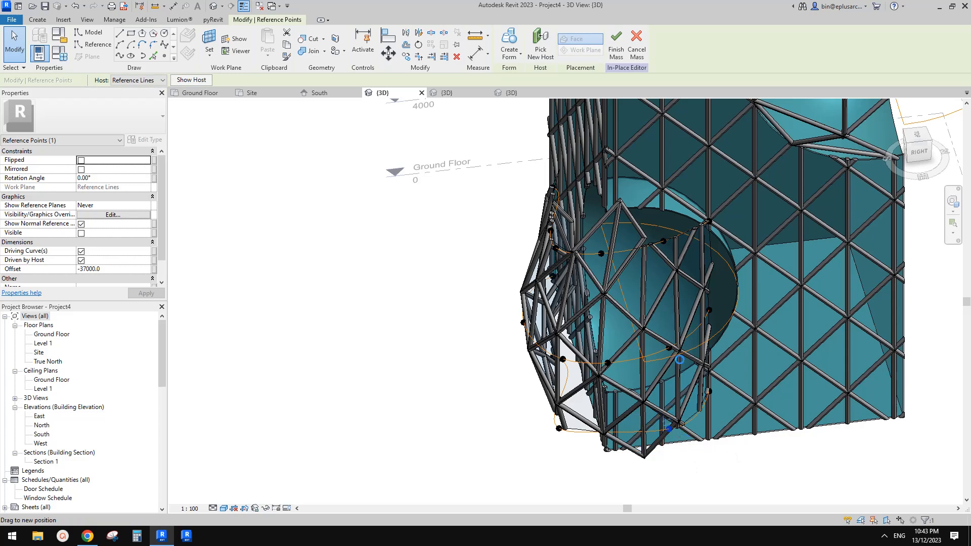
pyautogui.moveTo(677, 359); pyautogui.dragTo(677, 355)
pyautogui.keyDown('shift'); pyautogui.moveTo(659, 340); pyautogui.dragTo(655, 439, button='middle'); pyautogui.keyUp('shift')
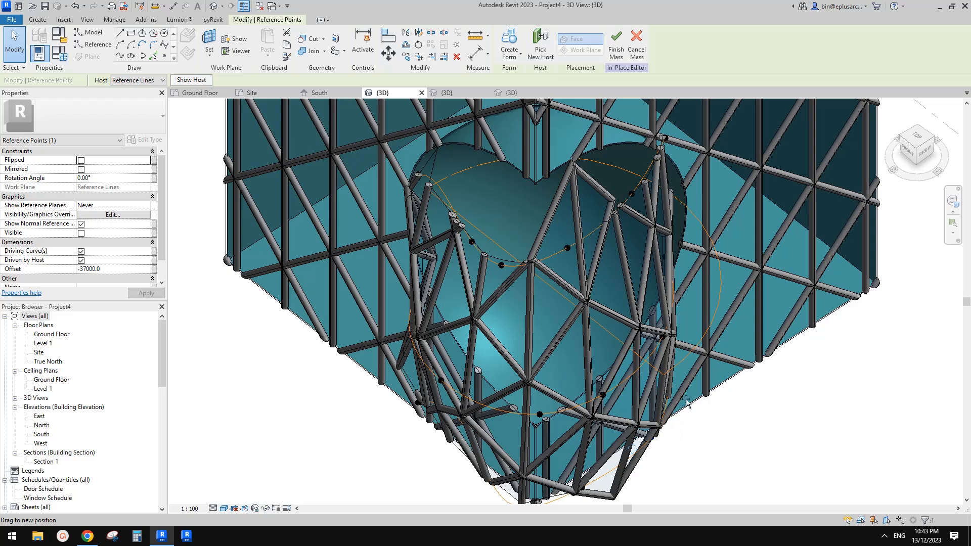
pyautogui.keyDown('shift'); pyautogui.moveTo(694, 393); pyautogui.dragTo(638, 361, button='middle'); pyautogui.keyUp('shift')
pyautogui.press('Escape')
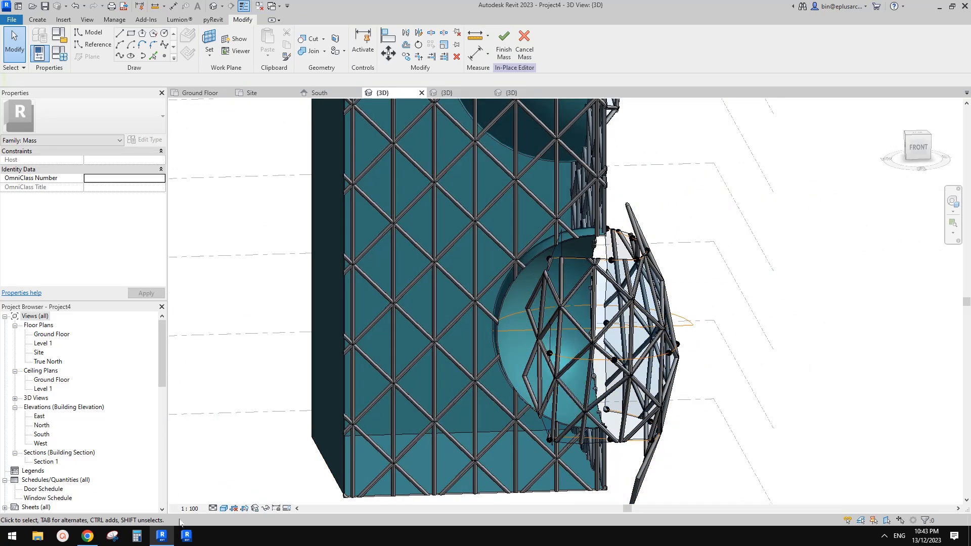
# Move the end reference points of the form's curves on the front face outward to follow the spherical opening's edge.
pyautogui.scroll(2, 593, 305)
pyautogui.keyDown('shift'); pyautogui.moveTo(591, 307); pyautogui.dragTo(583, 328, button='middle'); pyautogui.keyUp('shift')
pyautogui.moveTo(526, 308); pyautogui.dragTo(537, 268, button='middle')
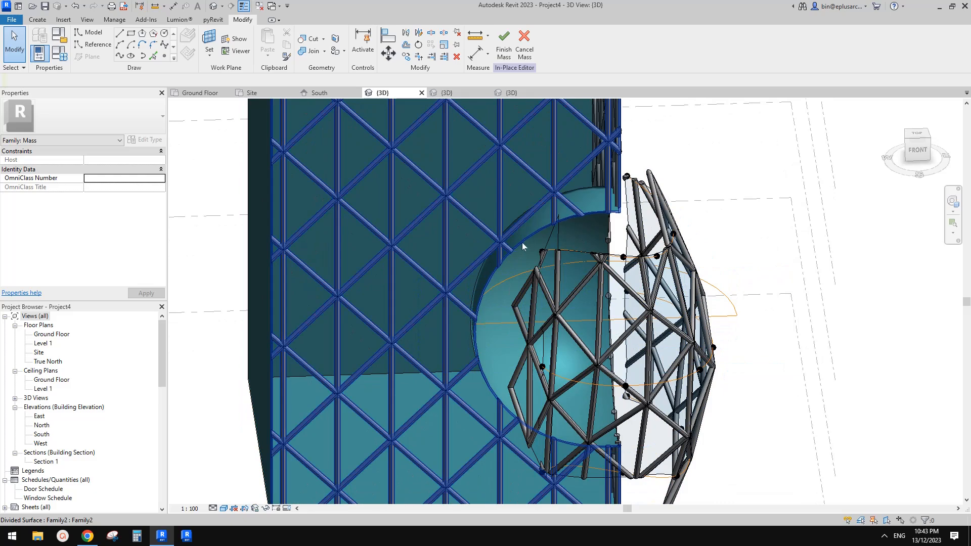
pyautogui.click(543, 367)
pyautogui.keyDown('shift'); pyautogui.moveTo(543, 366); pyautogui.dragTo(545, 368, button='middle'); pyautogui.keyUp('shift')
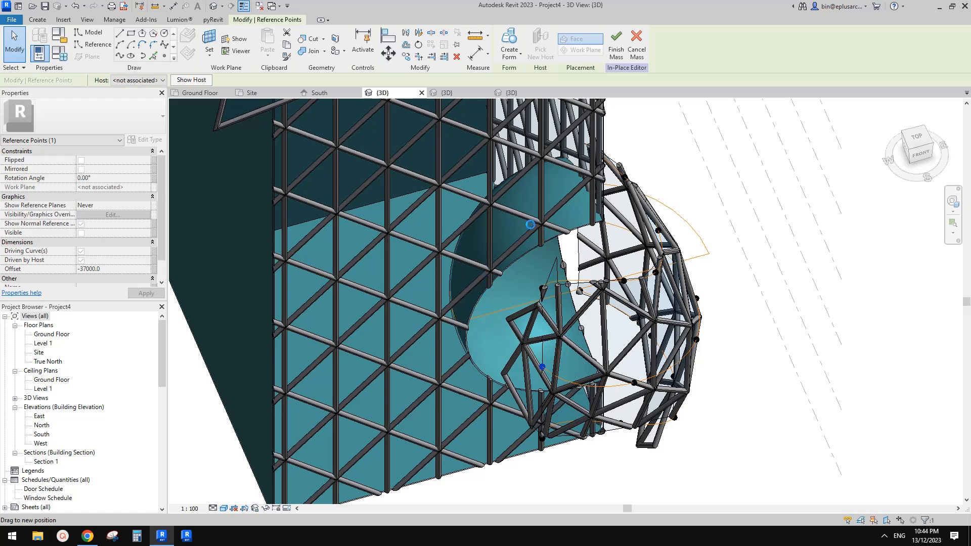
pyautogui.keyDown('shift'); pyautogui.moveTo(461, 263); pyautogui.dragTo(623, 280, button='middle'); pyautogui.keyUp('shift')
# Set the U and V grid spacing of the patterned divided surface to 5000.
pyautogui.click(622, 281)
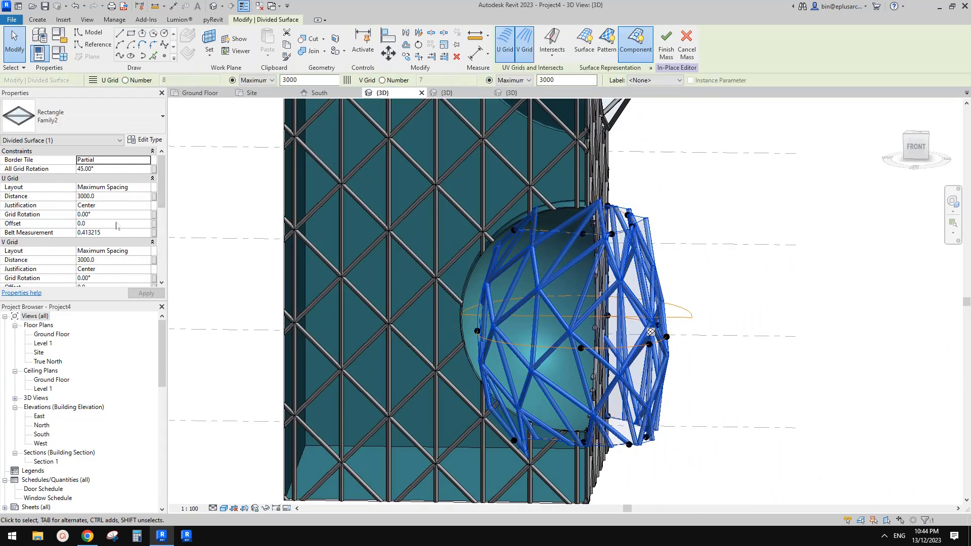
pyautogui.click(111, 198)
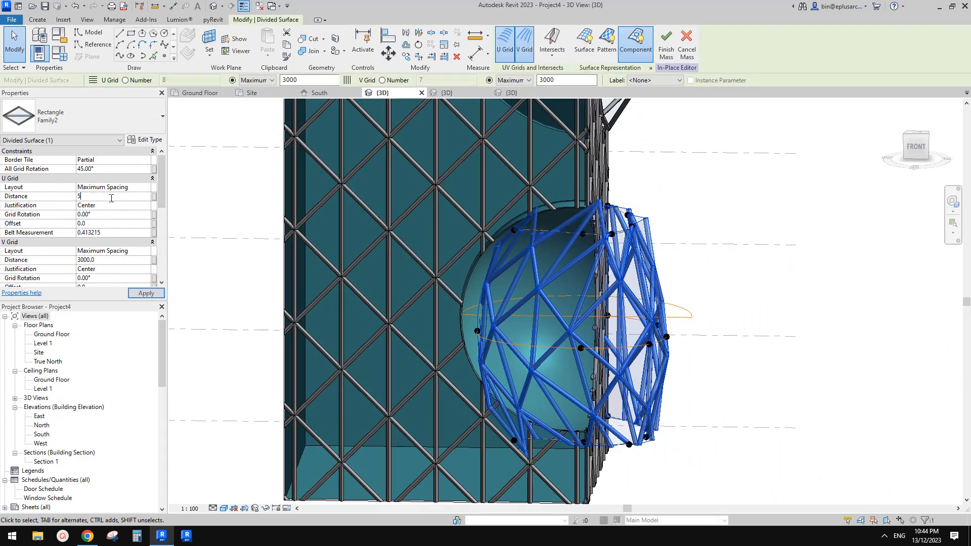
pyautogui.click(119, 260)
pyautogui.write('5')
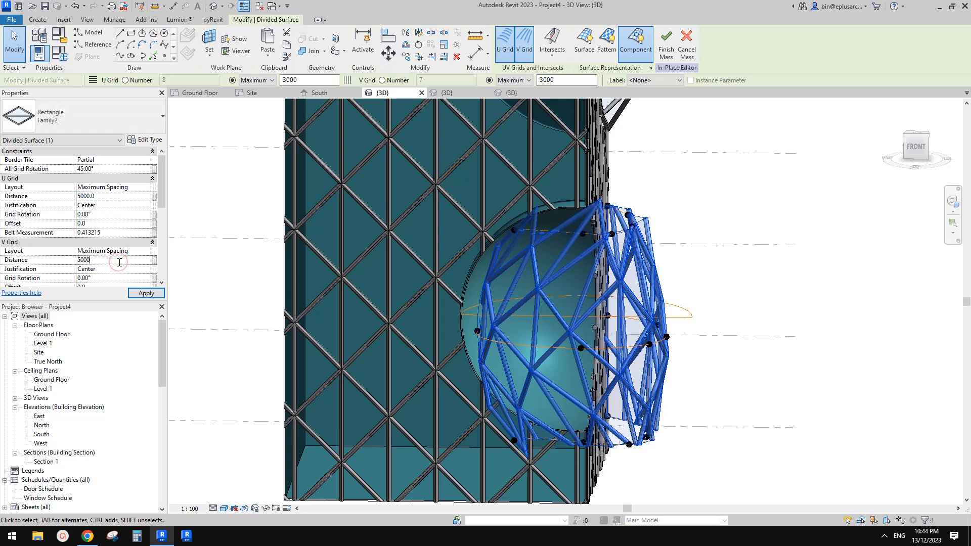
pyautogui.click(145, 293)
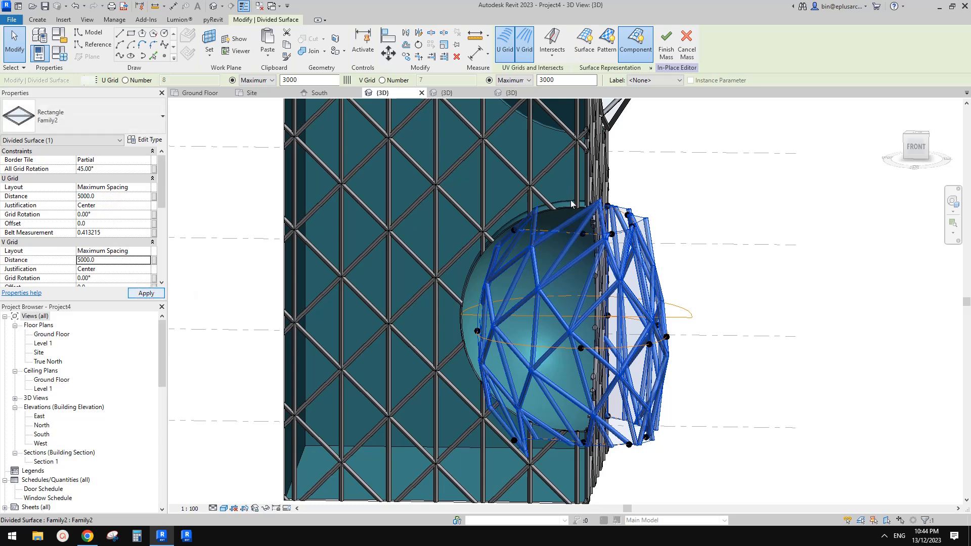
# Pull reference points of the form's top curve inward towards the tower's corner.
pyautogui.keyDown('shift'); pyautogui.moveTo(547, 186); pyautogui.dragTo(558, 274, button='middle'); pyautogui.keyUp('shift')
pyautogui.scroll(1, 616, 258)
pyautogui.press('Escape')
pyautogui.keyDown('shift'); pyautogui.moveTo(607, 253); pyautogui.dragTo(620, 281, button='middle'); pyautogui.keyUp('shift')
pyautogui.click(618, 275)
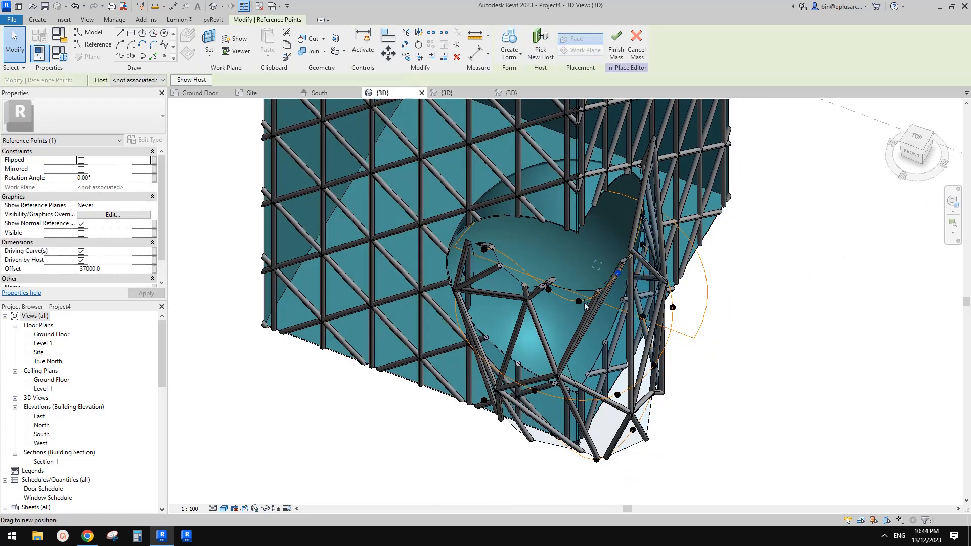
pyautogui.moveTo(579, 306); pyautogui.dragTo(595, 268)
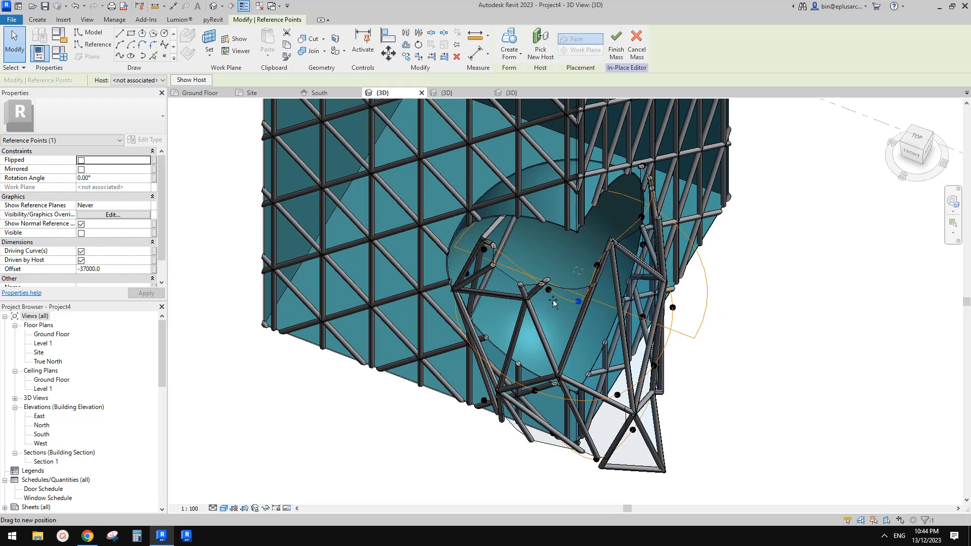
pyautogui.keyDown('shift'); pyautogui.moveTo(599, 330); pyautogui.dragTo(651, 228, button='middle'); pyautogui.keyUp('shift')
pyautogui.press('Escape')
# Delete the Family2-patterned divided surface from the curved form.
pyautogui.click(576, 286)
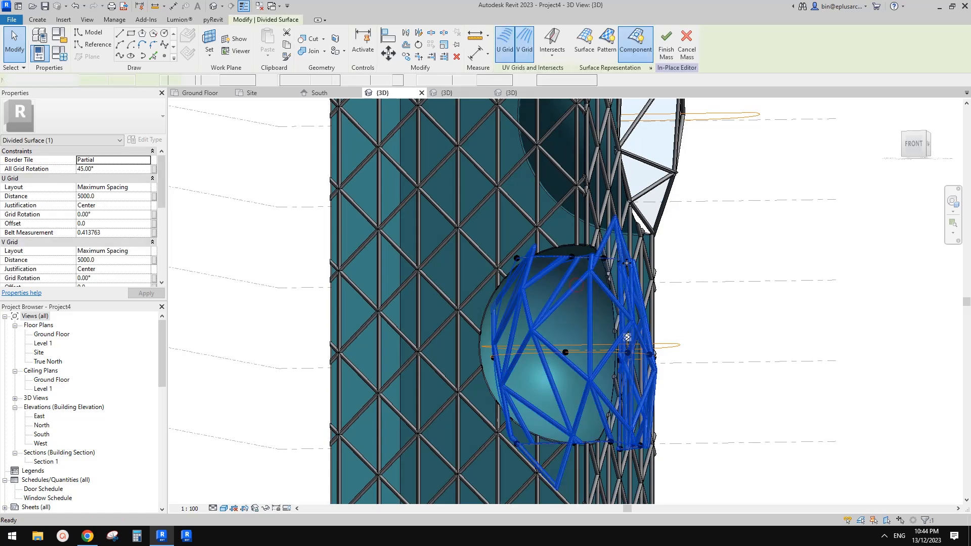
pyautogui.press('Delete')
# Divide the curved form's face into a UV grid again and turn on the display of its nodes.
pyautogui.keyDown('shift'); pyautogui.moveTo(635, 261); pyautogui.dragTo(610, 291, button='middle'); pyautogui.keyUp('shift')
pyautogui.click(592, 314)
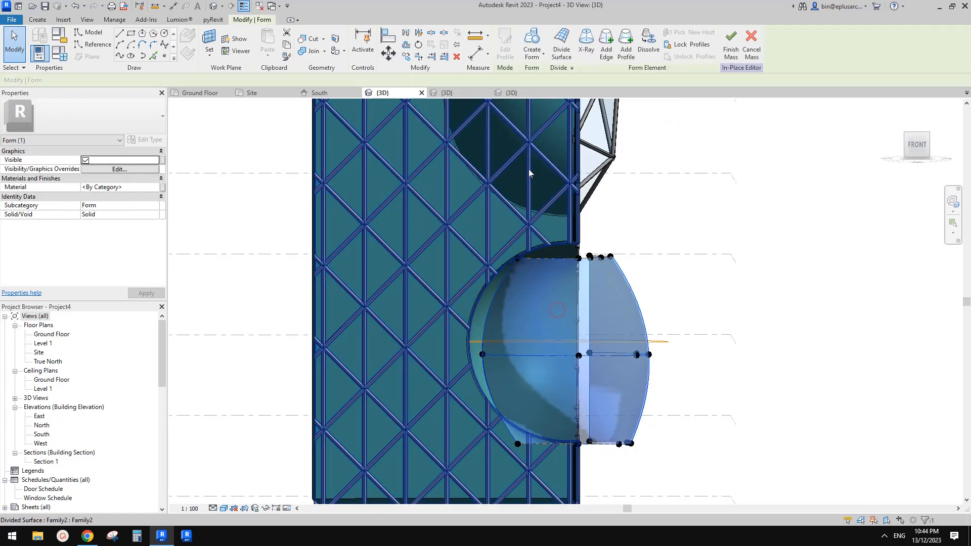
pyautogui.click(561, 45)
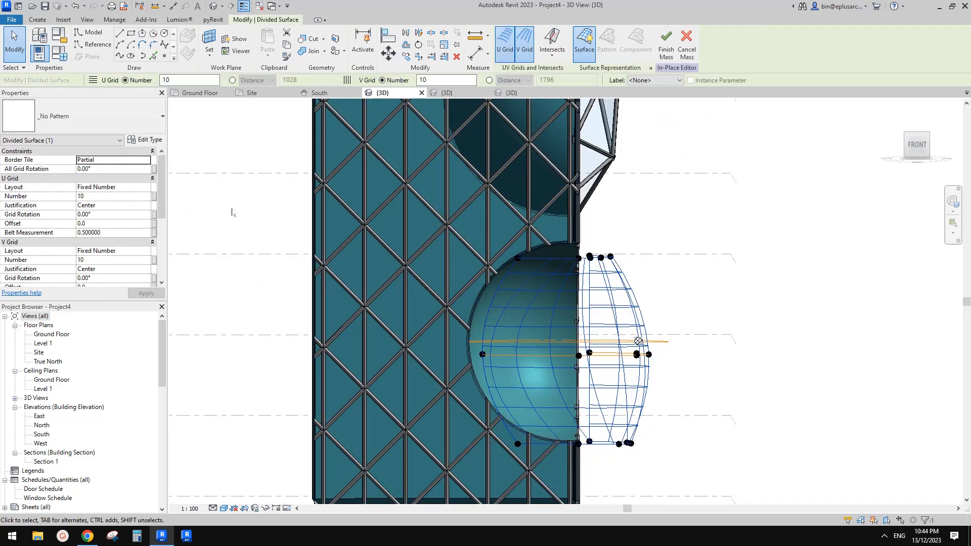
pyautogui.click(650, 67)
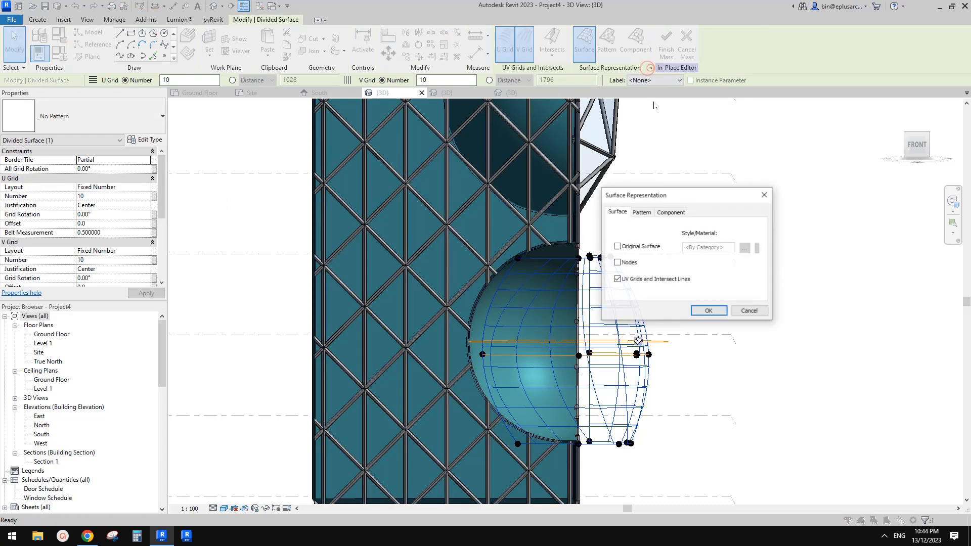
pyautogui.click(709, 311)
# Place three-point Family3 triangular panels on nodes along the divided surface's front-face side edge.
pyautogui.click(38, 19)
pyautogui.click(272, 41)
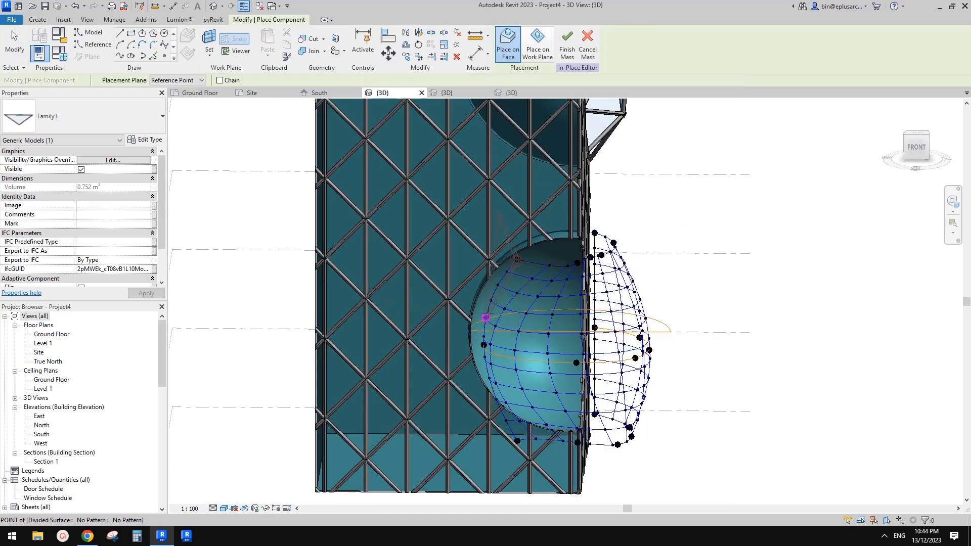
pyautogui.click(486, 318)
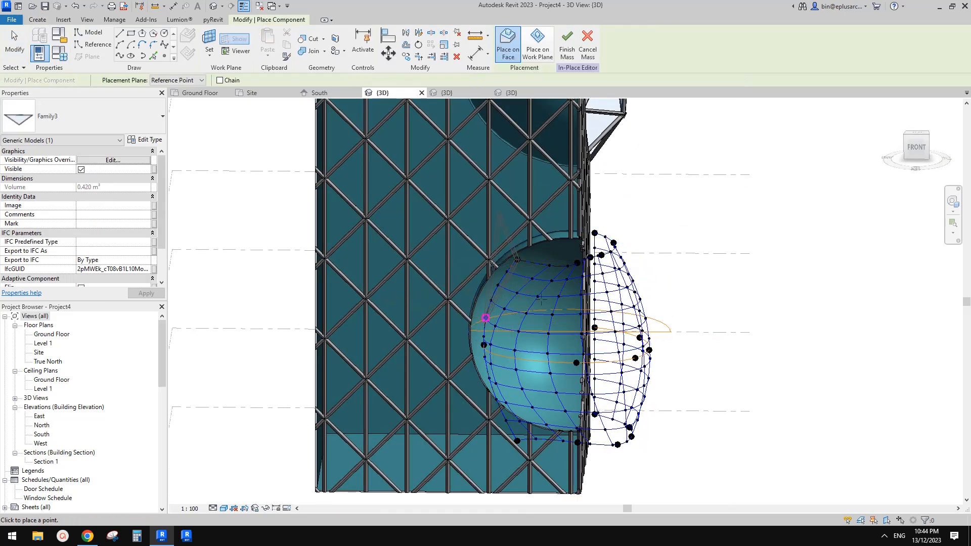
pyautogui.click(537, 296)
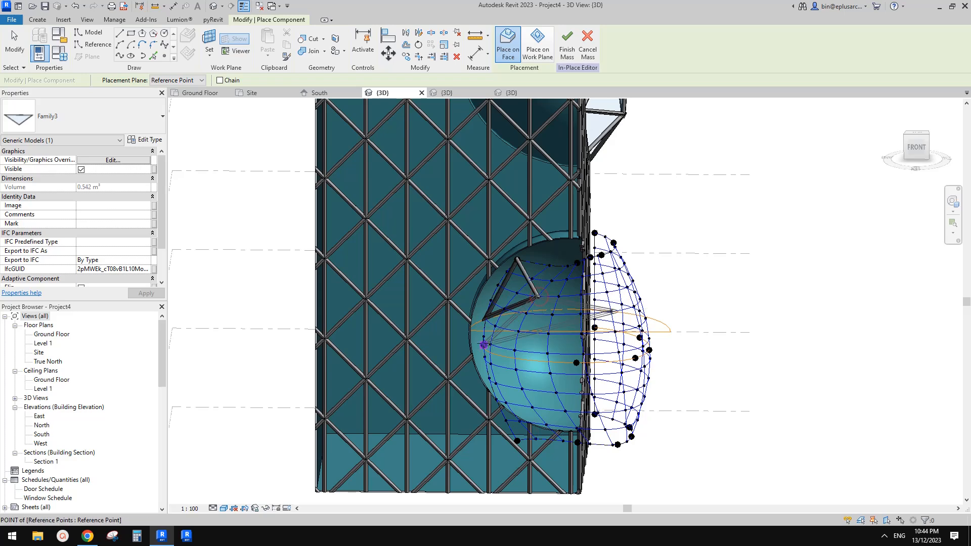
pyautogui.click(484, 345)
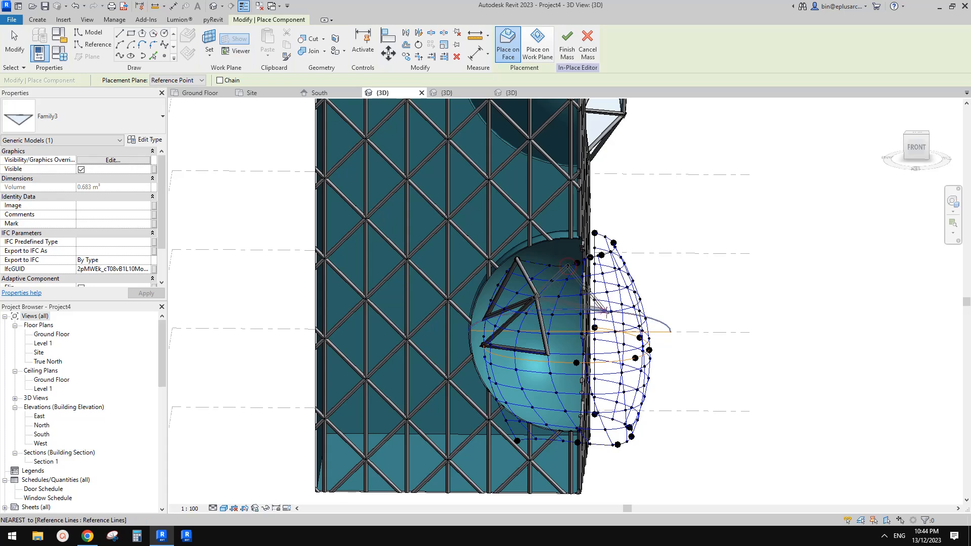
# Add further Family3 panels beside the first ones, extending from their corners across the divided surface.
pyautogui.click(611, 311)
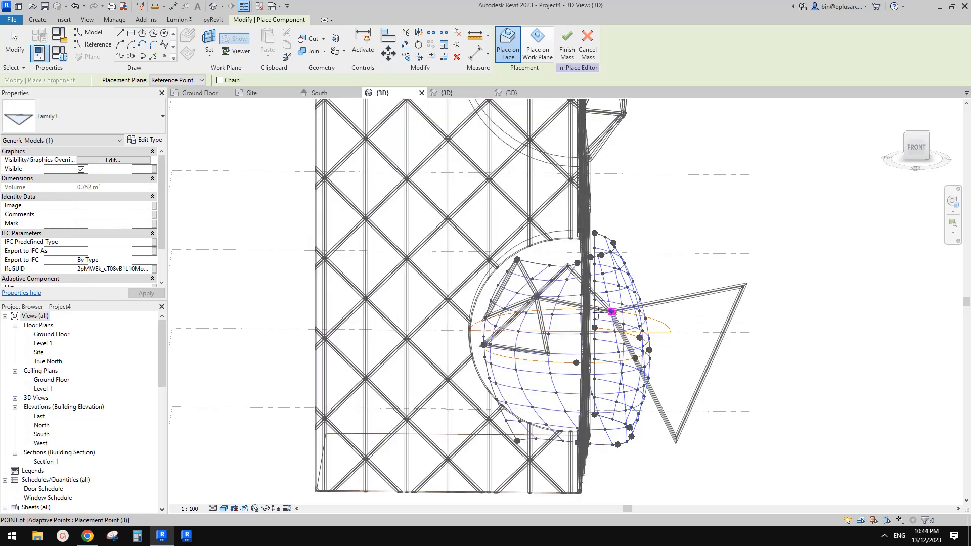
pyautogui.click(611, 312)
pyautogui.click(537, 297)
pyautogui.click(548, 353)
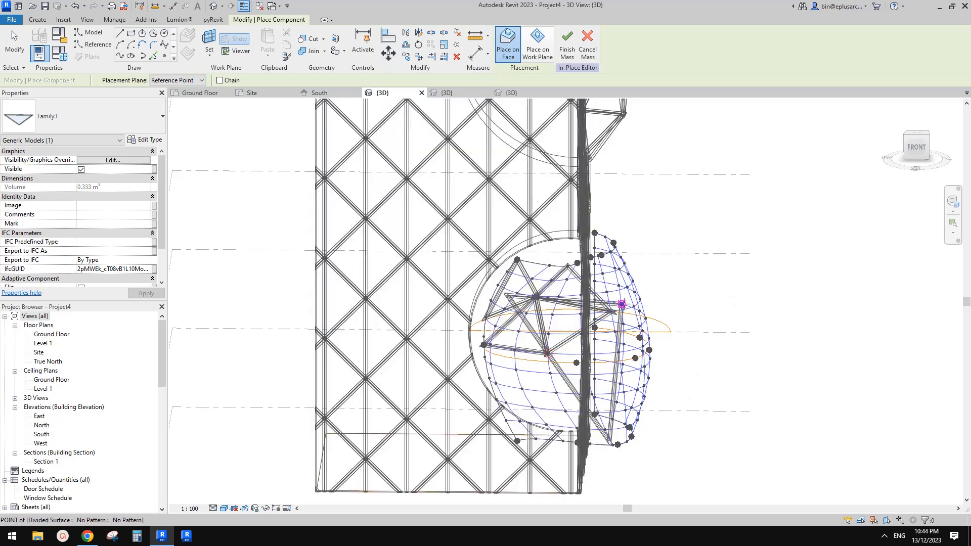
pyautogui.press('Escape')
pyautogui.moveTo(571, 332)
pyautogui.keyDown('shift'); pyautogui.mouseDown(button='middle')
pyautogui.moveTo(511, 336)
pyautogui.moveTo(662, 365)
pyautogui.moveTo(488, 341)
pyautogui.moveTo(541, 386)
pyautogui.mouseUp(button='middle'); pyautogui.keyUp('shift')
pyautogui.scroll(-1, 599, 332)
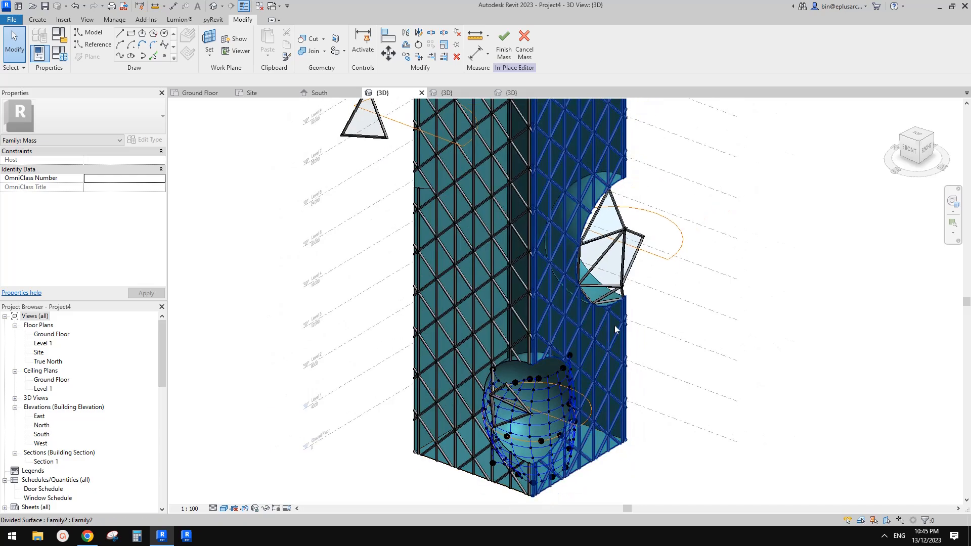
pyautogui.moveTo(605, 318); pyautogui.dragTo(608, 361, button='middle')
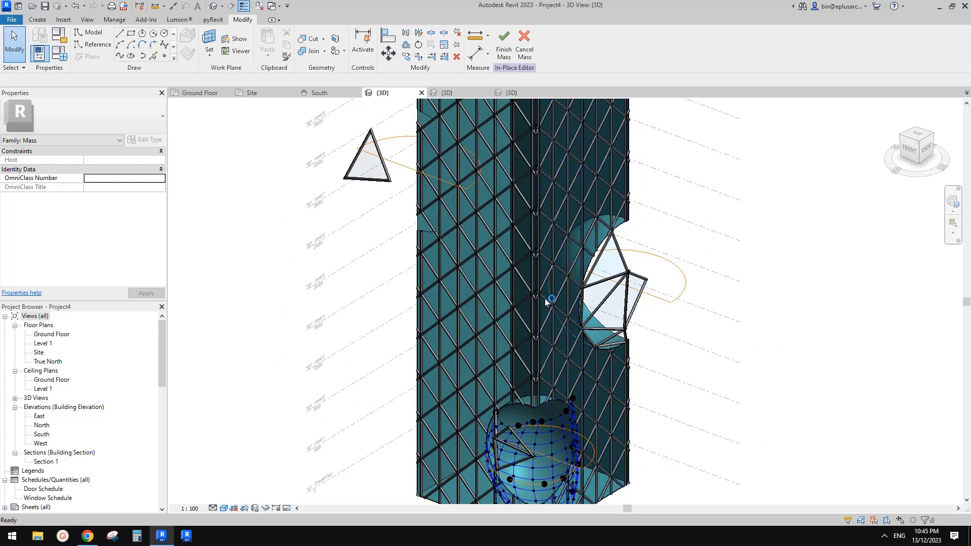
pyautogui.moveTo(512, 284); pyautogui.dragTo(509, 312, button='middle')
pyautogui.moveTo(542, 275); pyautogui.dragTo(542, 289, button='middle')
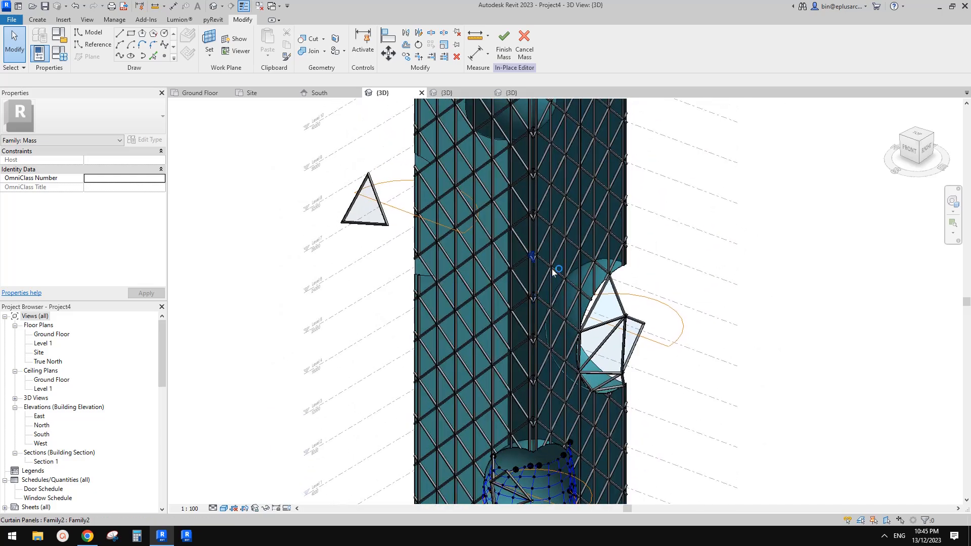
# Inspect a Family2 panel on the tower's side face and the detached Family3 triangular panel, then clear the selection.
pyautogui.click(563, 241)
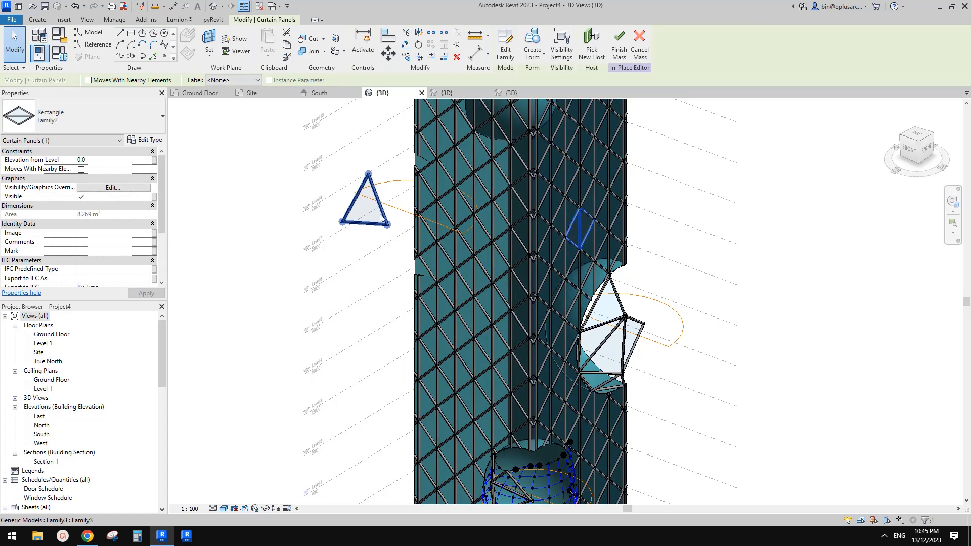
pyautogui.click(378, 209)
pyautogui.moveTo(493, 215); pyautogui.dragTo(490, 218, button='middle')
pyautogui.scroll(-2, 481, 224)
pyautogui.press('Escape')
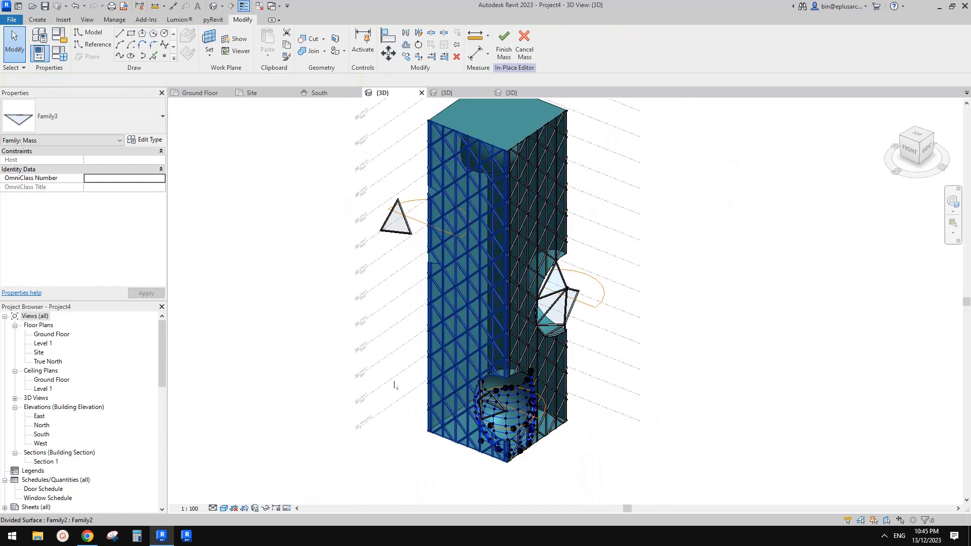
# Switch to Chrome and review the tower reference image and the ductwork graphics question below it in the Youtube Video Ideas/Suggestion document.
pyautogui.click(87, 536)
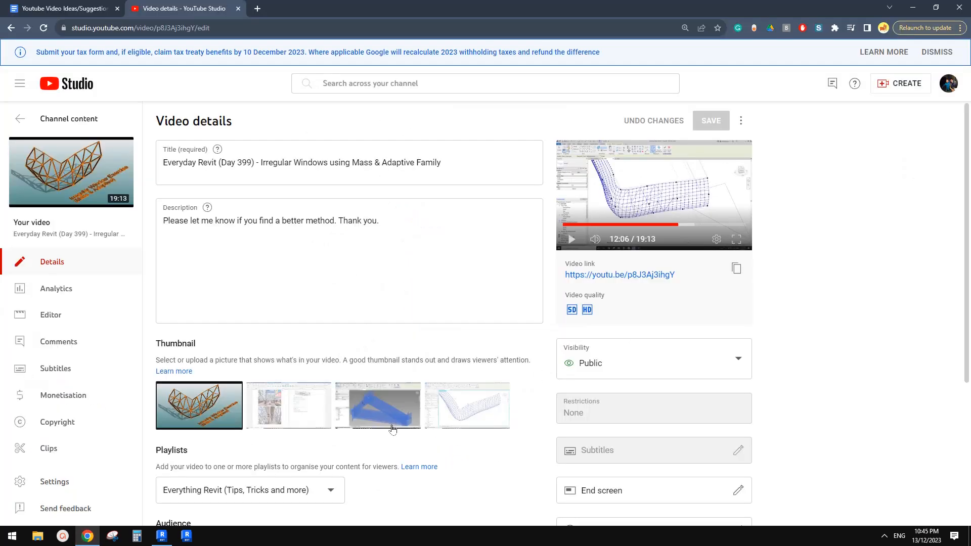
pyautogui.click(83, 7)
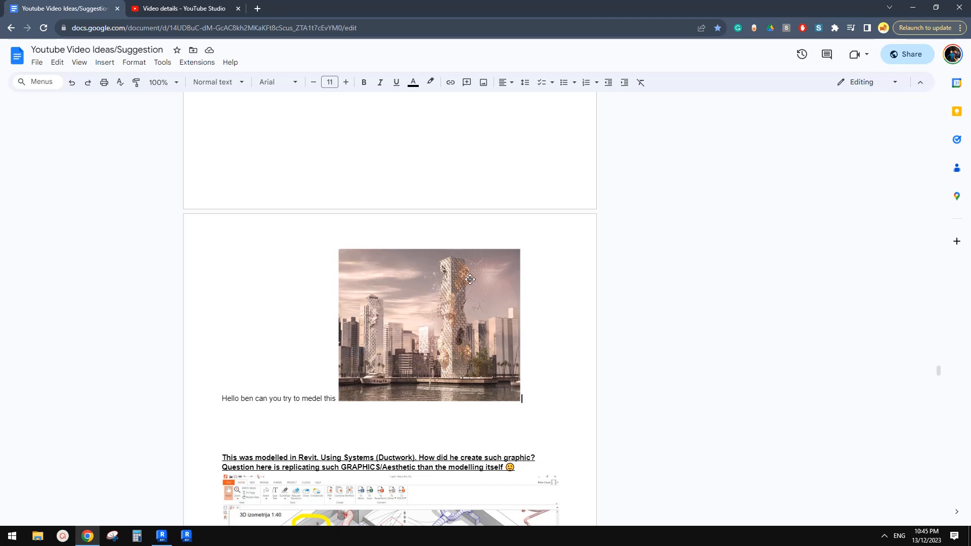
pyautogui.click(183, 8)
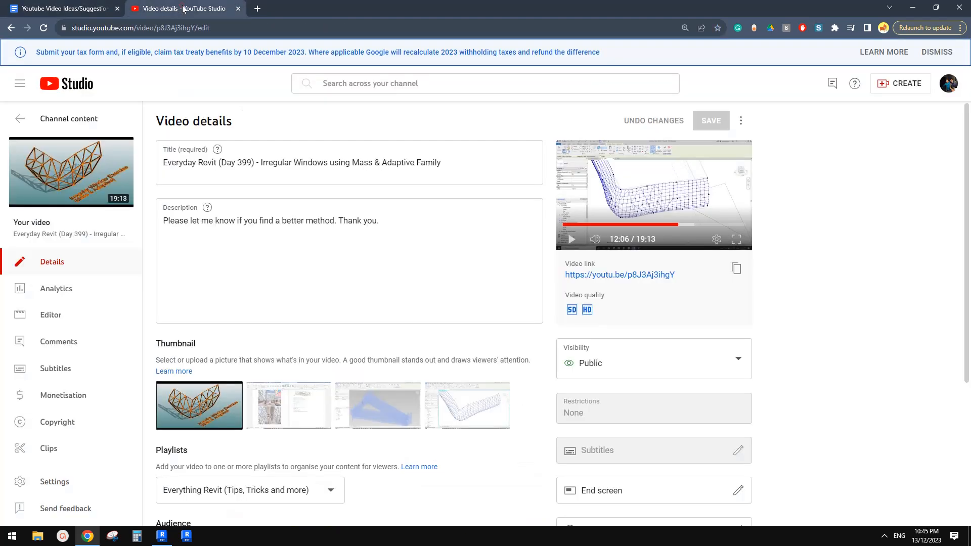
pyautogui.click(96, 8)
pyautogui.scroll(-4, 371, 415)
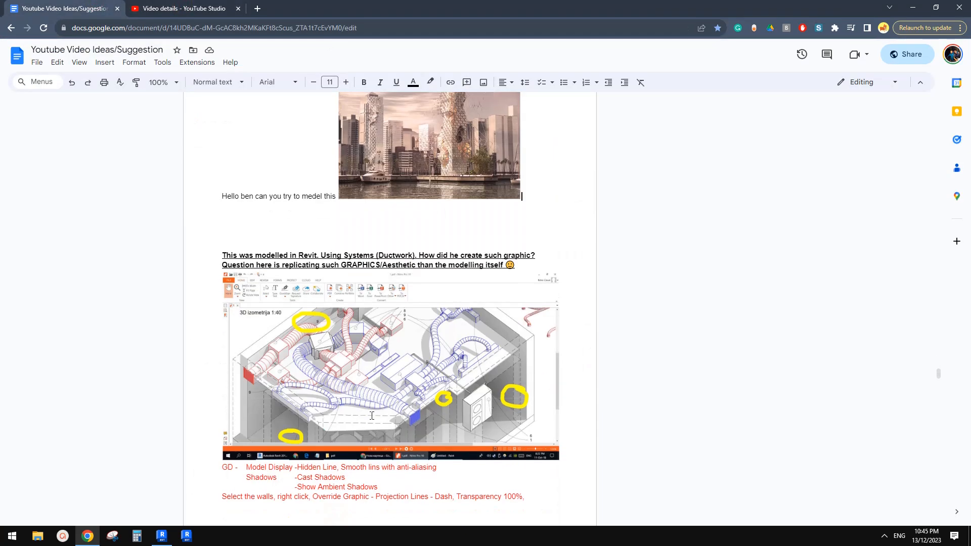
pyautogui.scroll(-2, 404, 412)
pyautogui.scroll(2, 421, 403)
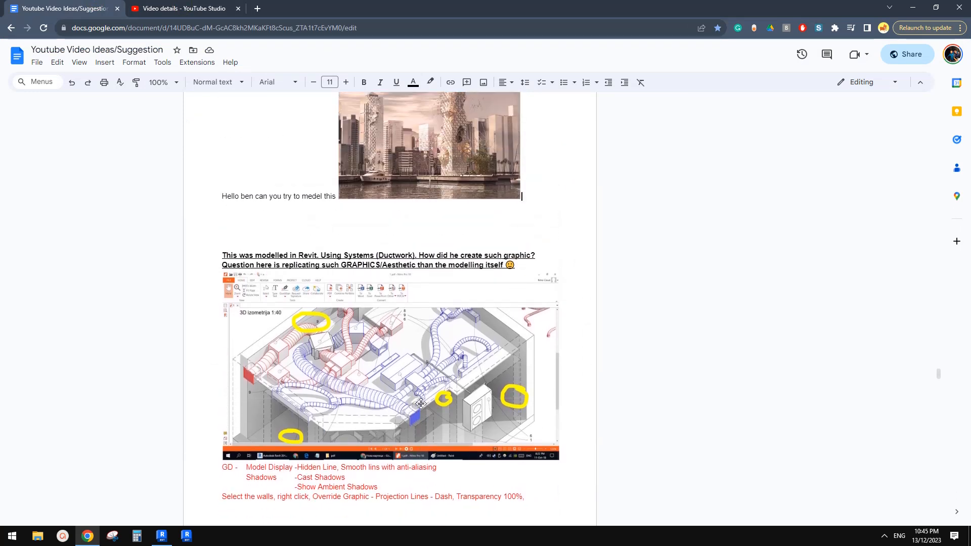
pyautogui.scroll(2, 420, 403)
pyautogui.scroll(-2, 428, 405)
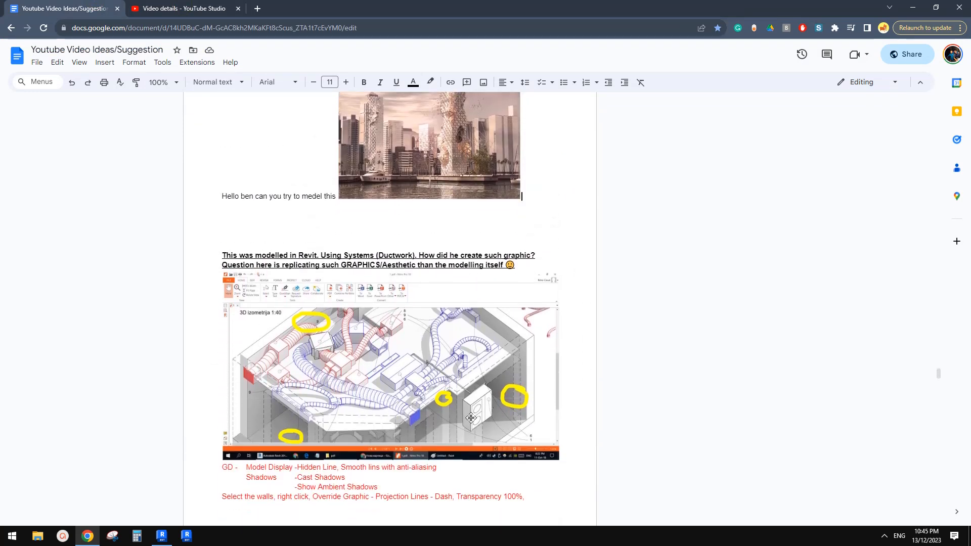